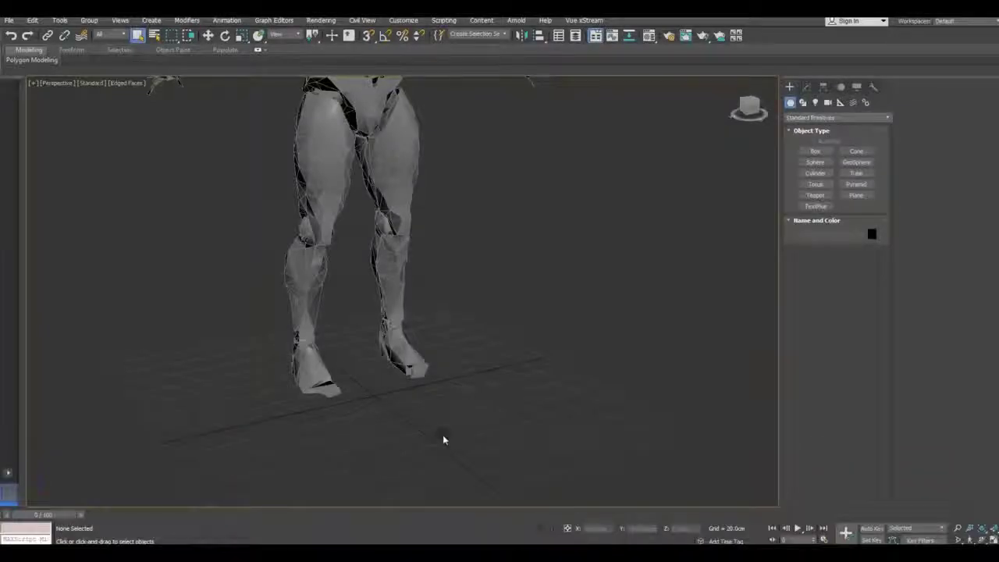
- Draw a tall, thin upright cylinder on the ground in front of the character's feet
{"action": "middle_click_drag", "start_coordinate": [416, 427], "coordinate": [417, 435], "text": "alt"}
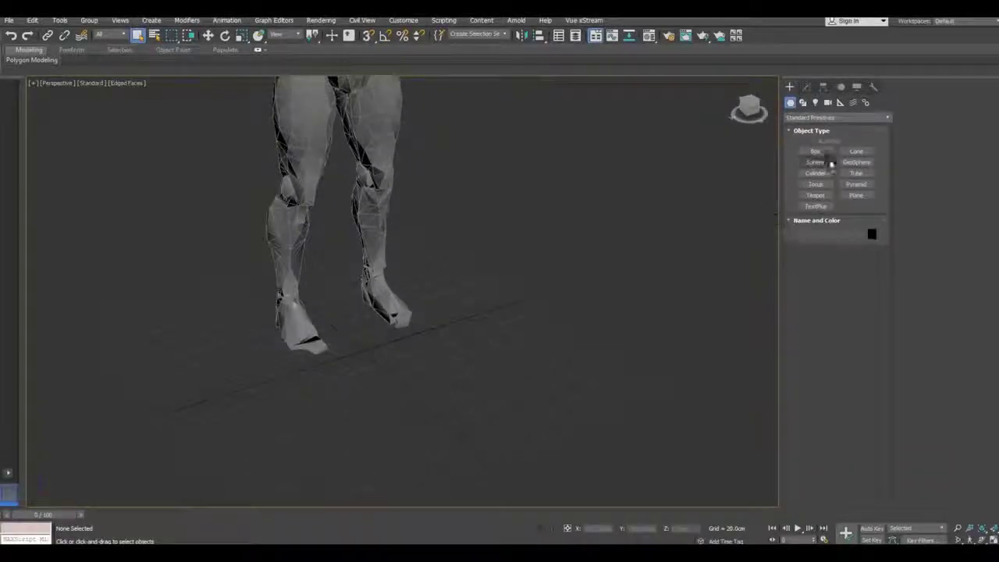
{"action": "left_click", "coordinate": [815, 173]}
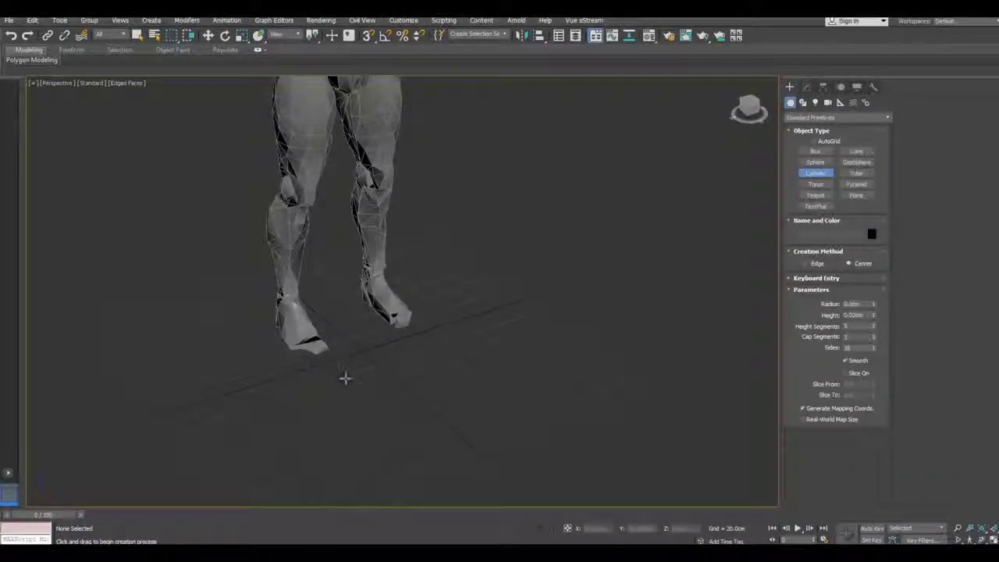
{"action": "left_click_drag", "start_coordinate": [372, 364], "coordinate": [371, 365]}
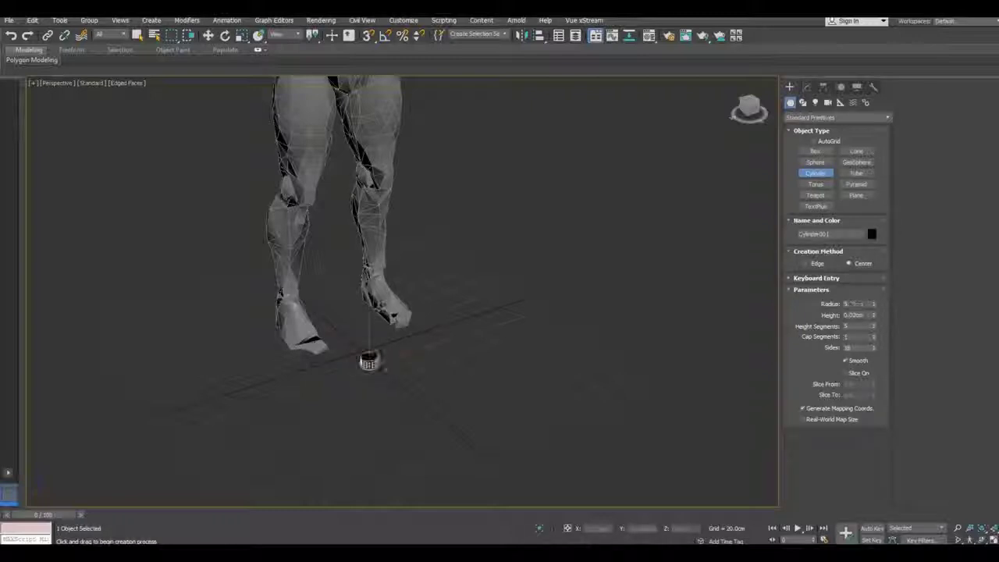
{"action": "left_click", "coordinate": [363, 231]}
{"action": "right_click", "coordinate": [364, 231]}
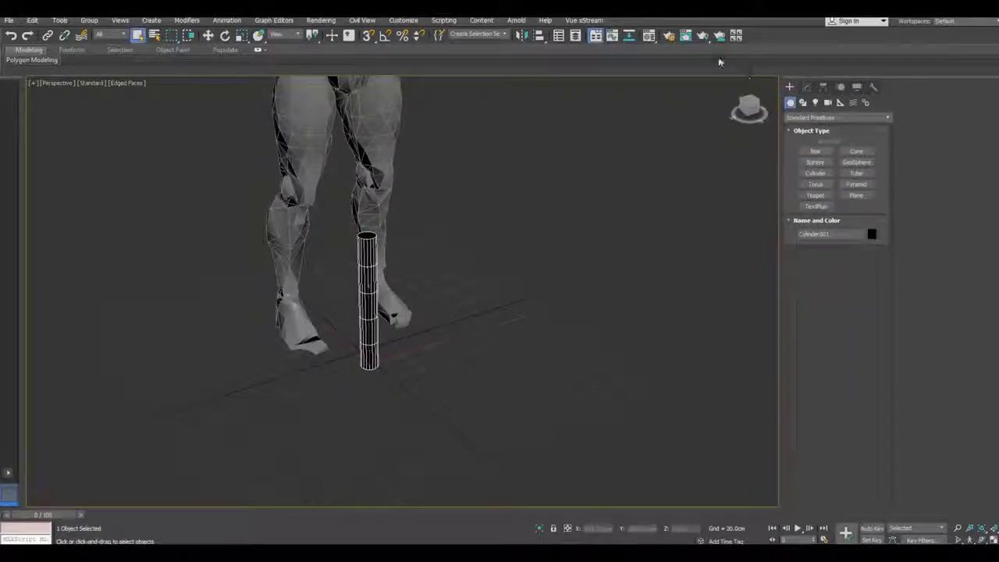
- Check the cylinder's gray material in the material settings window
{"action": "left_click", "coordinate": [648, 36]}
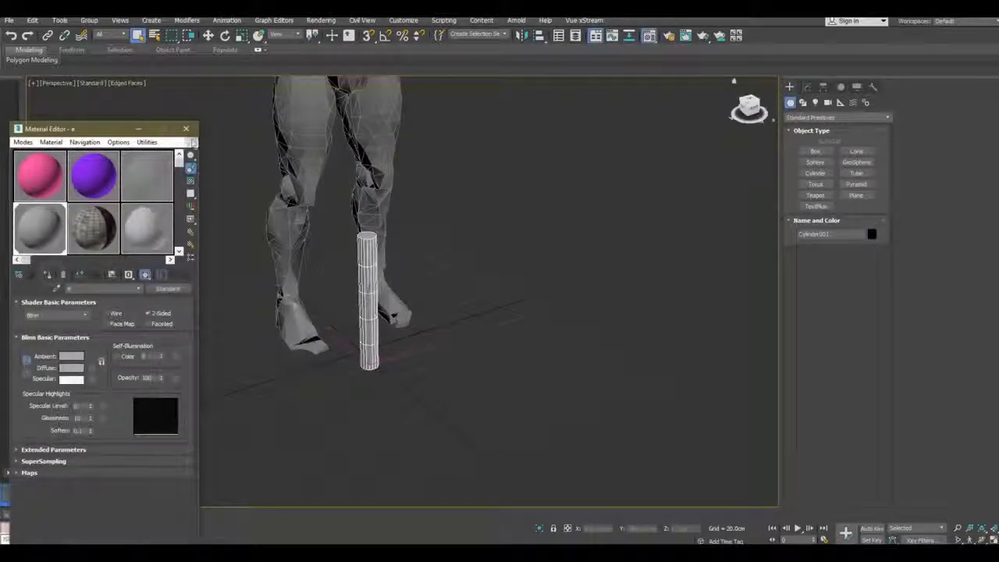
{"action": "left_click", "coordinate": [186, 128]}
{"action": "left_click", "coordinate": [207, 36]}
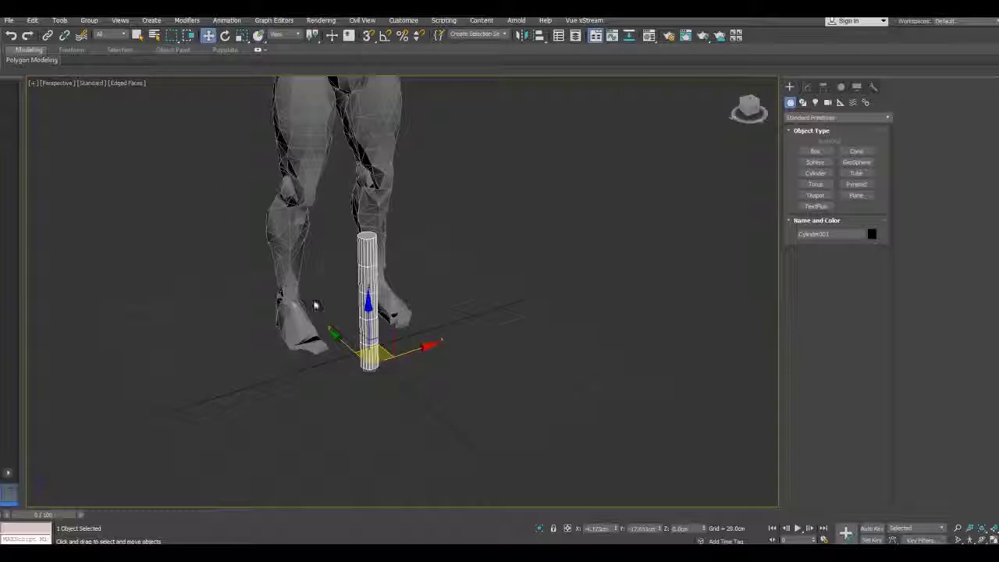
- Zoom in and lower Cylinder001's Radius in the Modify panel to slim the pole
{"action": "scroll", "coordinate": [375, 332], "scroll_direction": "up", "scroll_amount": 2}
{"action": "scroll", "coordinate": [376, 330], "scroll_direction": "up", "scroll_amount": 2}
{"action": "scroll", "coordinate": [378, 329], "scroll_direction": "up", "scroll_amount": 2}
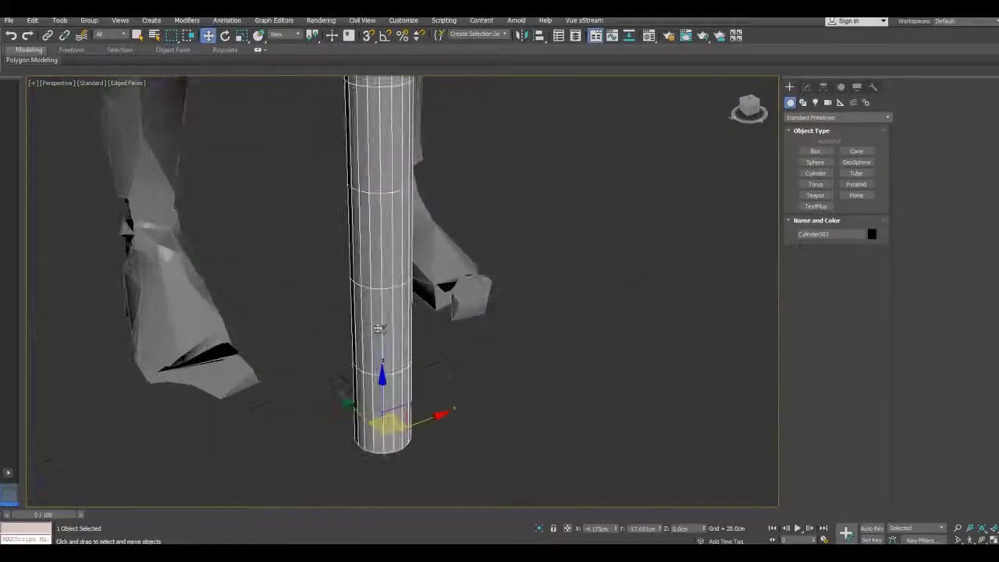
{"action": "scroll", "coordinate": [378, 328], "scroll_direction": "down", "scroll_amount": 2}
{"action": "scroll", "coordinate": [419, 309], "scroll_direction": "down", "scroll_amount": 2}
{"action": "scroll", "coordinate": [414, 344], "scroll_direction": "down", "scroll_amount": 2}
{"action": "scroll", "coordinate": [409, 369], "scroll_direction": "down", "scroll_amount": 2}
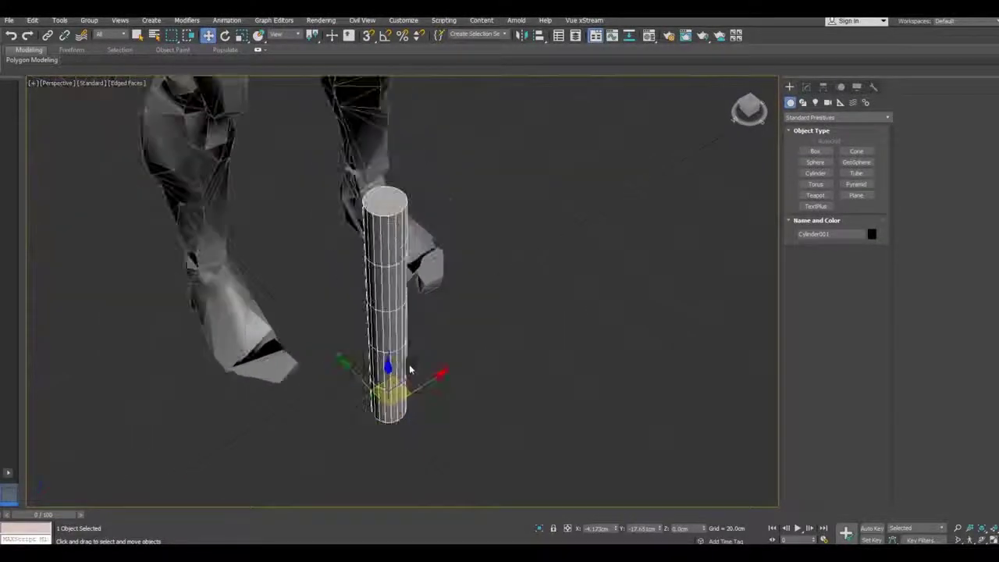
{"action": "scroll", "coordinate": [410, 369], "scroll_direction": "up", "scroll_amount": 2}
{"action": "left_click", "coordinate": [807, 86]}
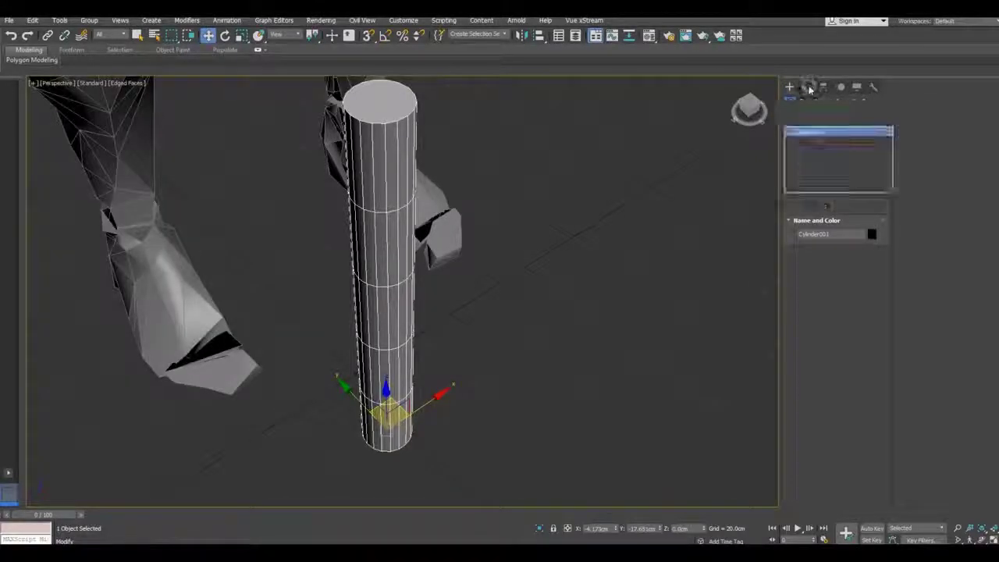
{"action": "left_click_drag", "start_coordinate": [873, 240], "coordinate": [874, 263]}
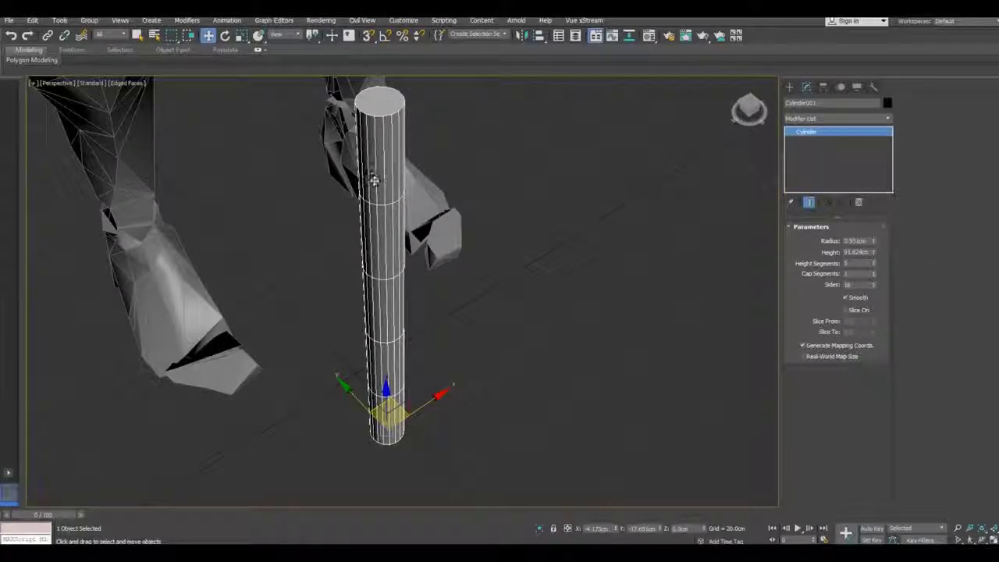
{"action": "mouse_move", "coordinate": [374, 179]}
{"action": "middle_mouse_down", "text": "alt"}
{"action": "mouse_move", "coordinate": [380, 211]}
{"action": "mouse_move", "coordinate": [345, 200]}
{"action": "mouse_move", "coordinate": [357, 183]}
{"action": "mouse_move", "coordinate": [343, 156]}
{"action": "middle_mouse_up", "text": "alt"}
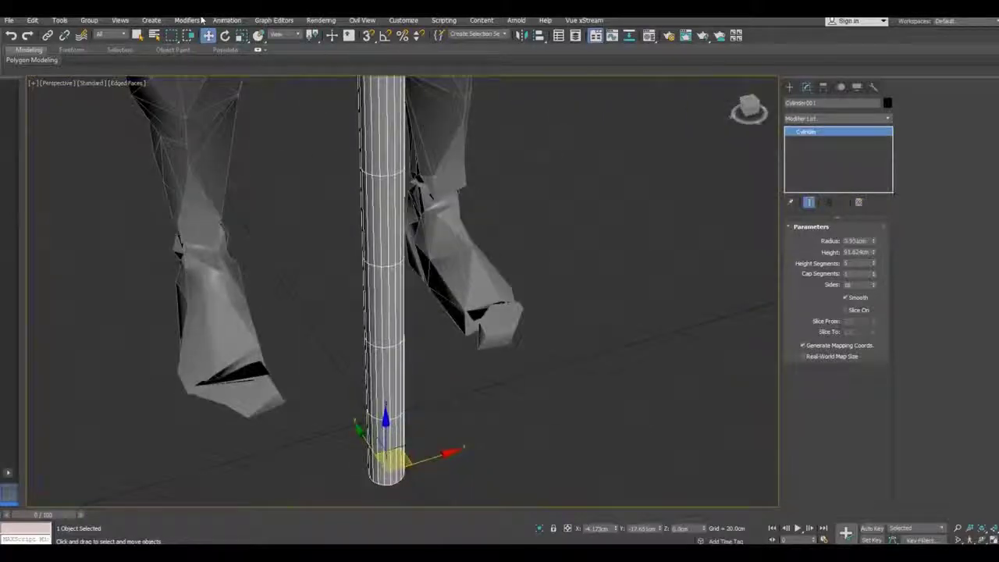
- With Angle Snap on, rotate the cylinder to tip it over onto its side
{"action": "left_click", "coordinate": [224, 36]}
{"action": "left_click", "coordinate": [385, 36]}
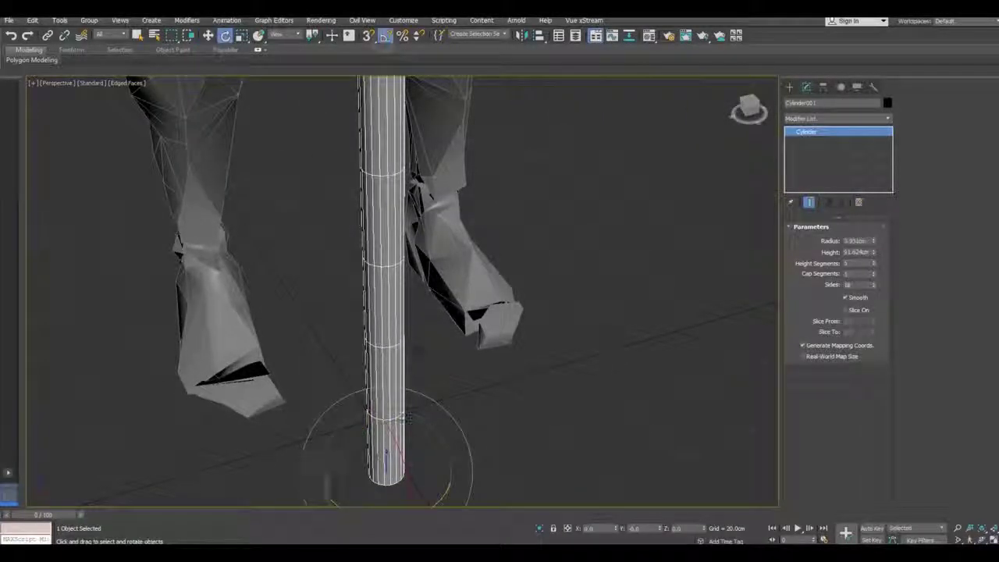
{"action": "left_click_drag", "start_coordinate": [403, 421], "coordinate": [408, 419]}
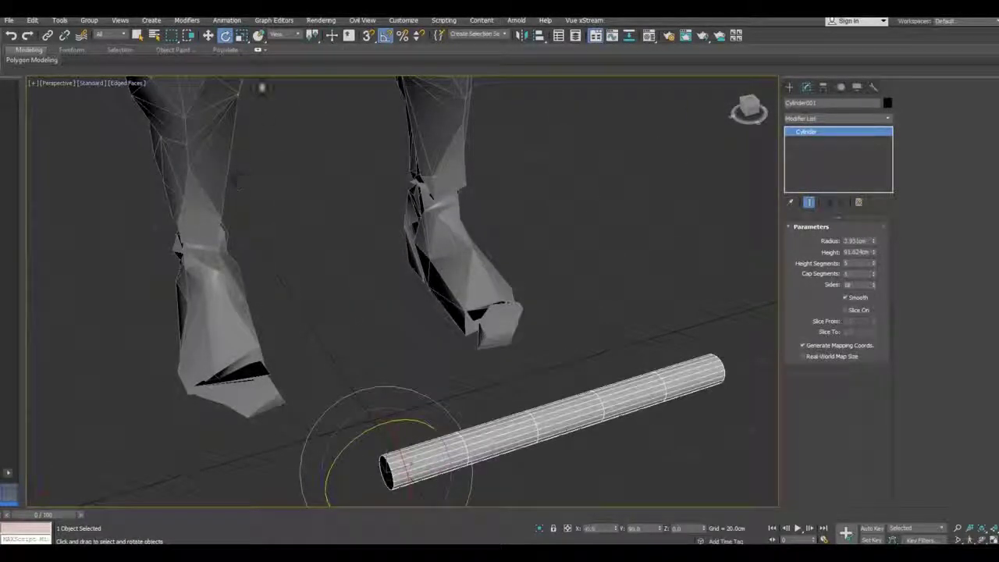
- Move the lying cylinder up on Z so it sits slightly above the ground
{"action": "left_click", "coordinate": [208, 36]}
{"action": "scroll", "coordinate": [335, 158], "scroll_direction": "down", "scroll_amount": 3}
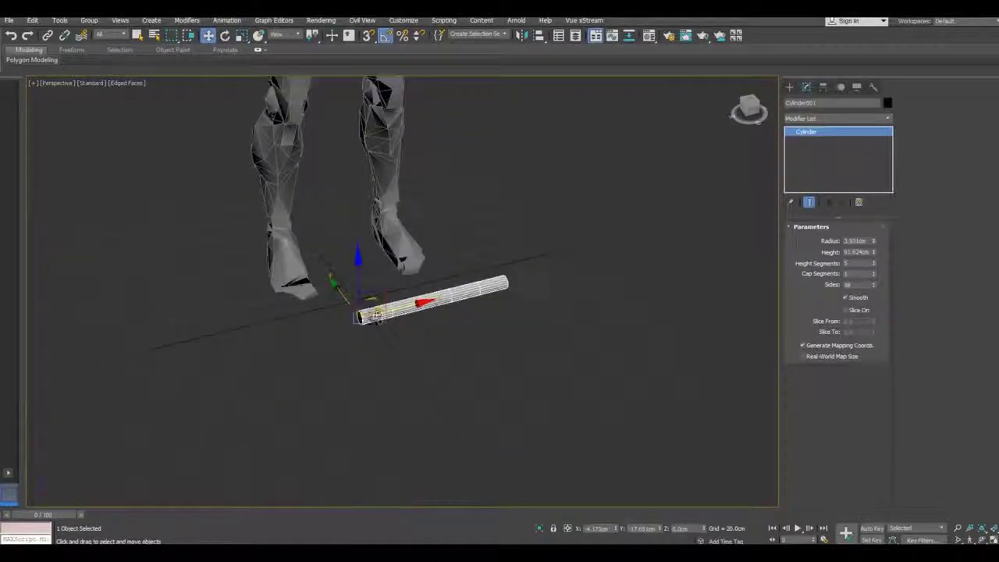
{"action": "scroll", "coordinate": [386, 311], "scroll_direction": "up", "scroll_amount": 5}
{"action": "mouse_move", "coordinate": [386, 310]}
{"action": "middle_mouse_down"}
{"action": "mouse_move", "coordinate": [229, 326]}
{"action": "mouse_move", "coordinate": [345, 311]}
{"action": "mouse_move", "coordinate": [335, 321]}
{"action": "middle_mouse_up"}
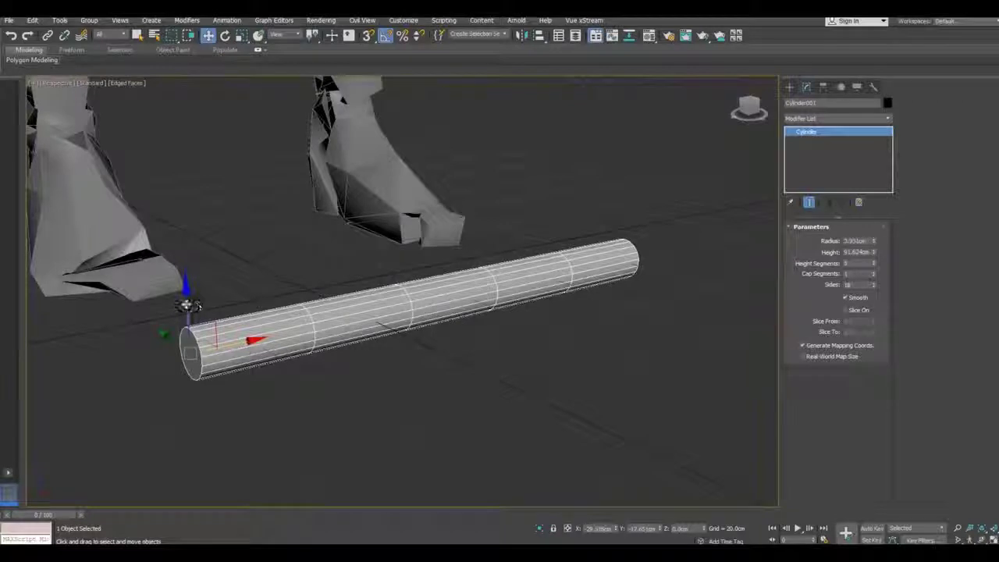
{"action": "left_click_drag", "start_coordinate": [188, 305], "coordinate": [187, 280]}
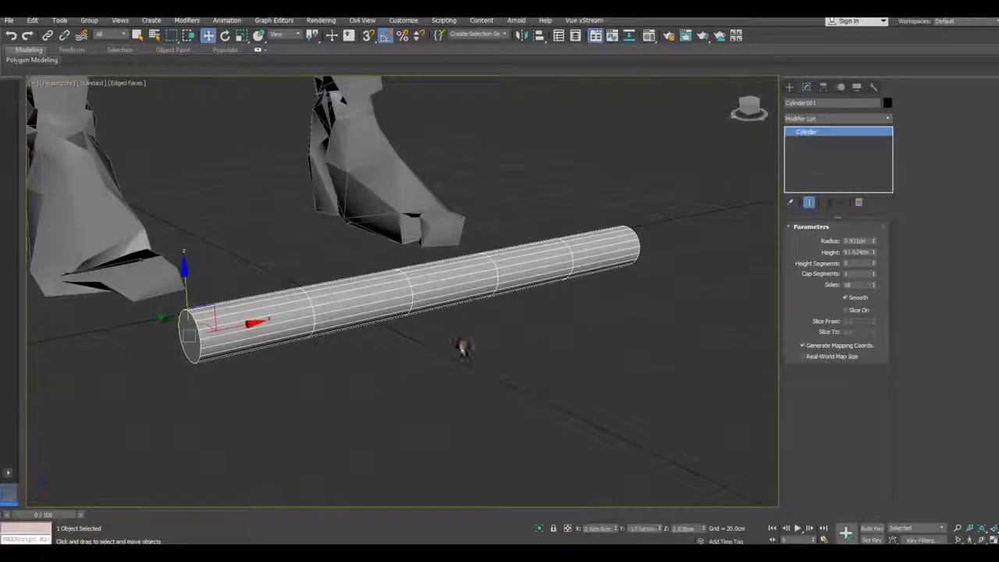
- Shorten the cylinder's height from 91.624 cm to about 80.629 cm
{"action": "middle_click_drag", "start_coordinate": [462, 346], "coordinate": [444, 357], "text": "alt"}
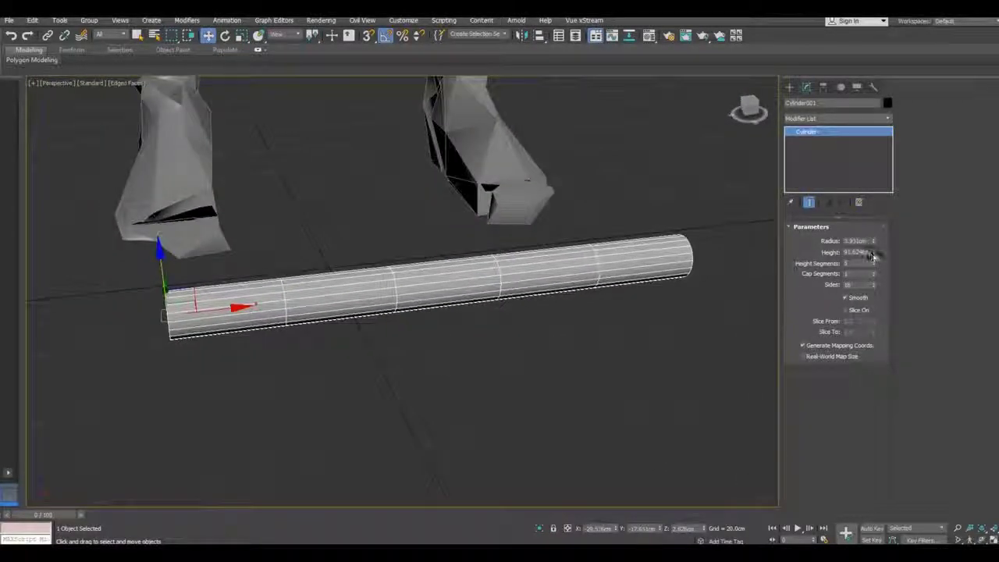
{"action": "left_click_drag", "start_coordinate": [873, 256], "coordinate": [876, 259]}
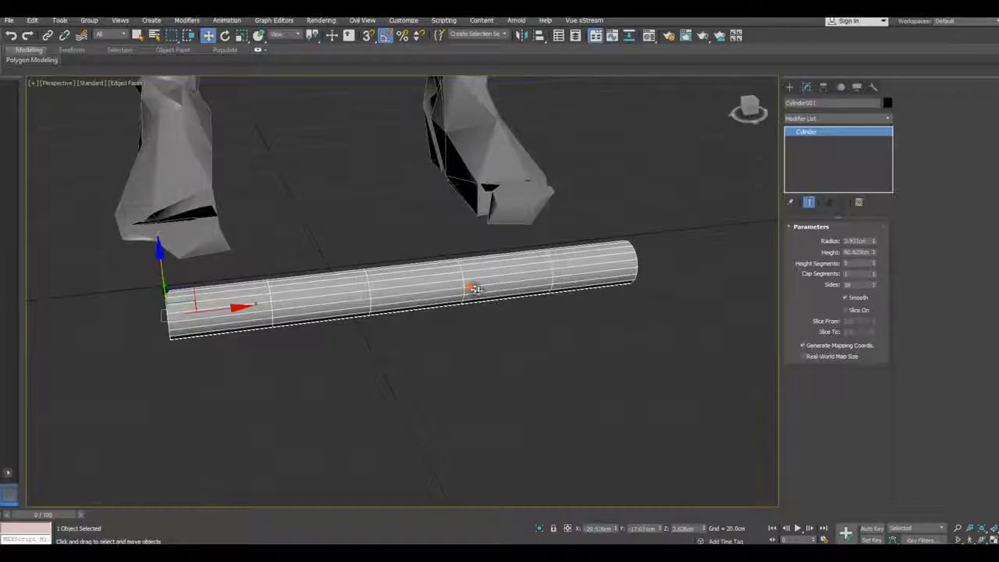
{"action": "mouse_move", "coordinate": [471, 290]}
{"action": "middle_mouse_down", "text": "alt"}
{"action": "mouse_move", "coordinate": [532, 290]}
{"action": "mouse_move", "coordinate": [522, 301]}
{"action": "mouse_move", "coordinate": [486, 301]}
{"action": "mouse_move", "coordinate": [535, 279]}
{"action": "middle_mouse_up", "text": "alt"}
- Reduce the cylinder's height segments to 2
{"action": "mouse_move", "coordinate": [441, 334]}
{"action": "middle_mouse_down", "text": "alt"}
{"action": "mouse_move", "coordinate": [305, 345]}
{"action": "mouse_move", "coordinate": [380, 341]}
{"action": "middle_mouse_up", "text": "alt"}
{"action": "scroll", "coordinate": [319, 339], "scroll_direction": "up", "scroll_amount": 2}
{"action": "scroll", "coordinate": [348, 341], "scroll_direction": "up", "scroll_amount": 2}
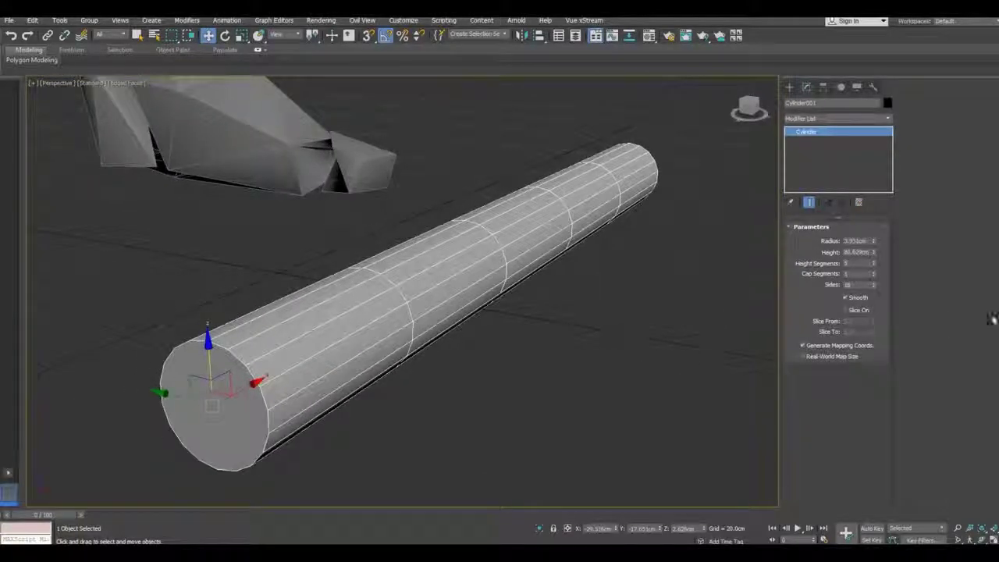
{"action": "left_click", "coordinate": [873, 270]}
{"action": "left_click", "coordinate": [873, 269]}
{"action": "left_click", "coordinate": [873, 269]}
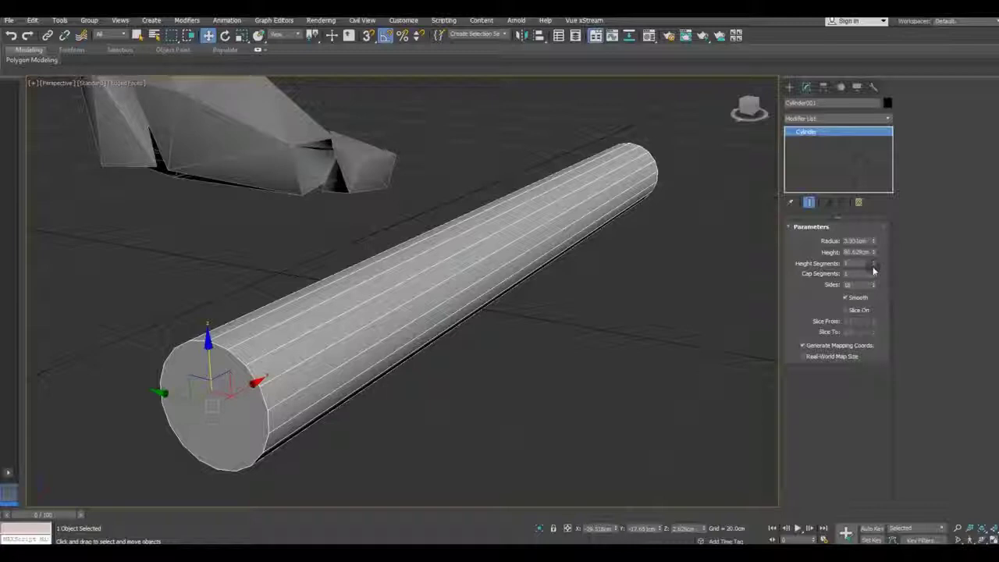
- Hide and then restore the wireframe edge overlay while orbiting to inspect the rod
{"action": "middle_click_drag", "start_coordinate": [533, 291], "coordinate": [544, 284], "text": "alt"}
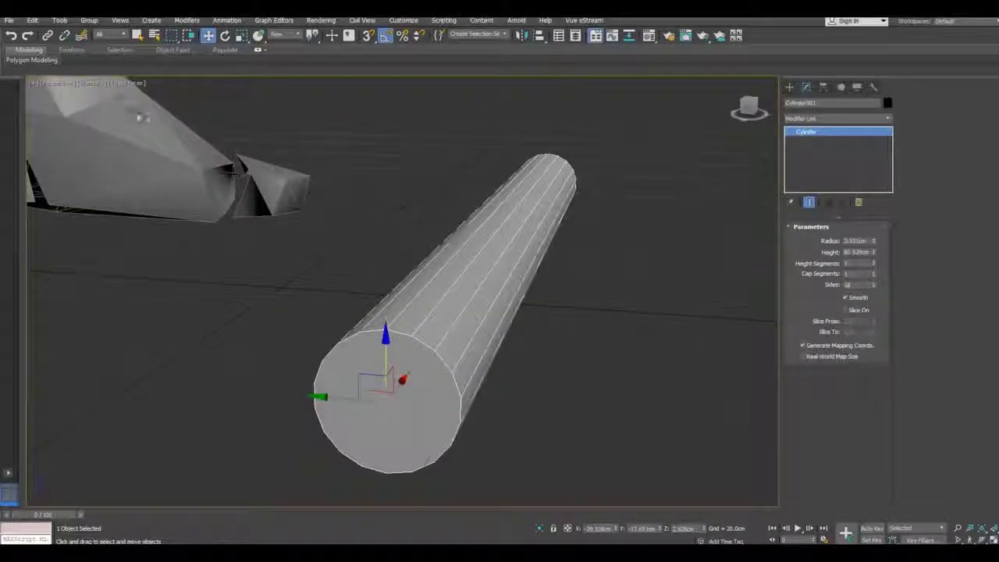
{"action": "left_click", "coordinate": [127, 83]}
{"action": "left_click", "coordinate": [172, 190]}
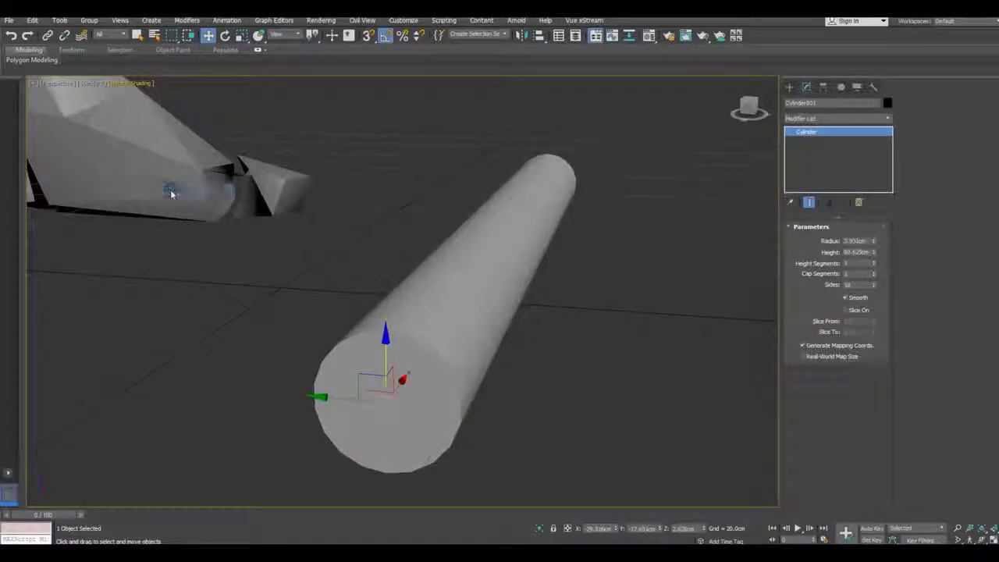
{"action": "mouse_move", "coordinate": [353, 280]}
{"action": "middle_mouse_down", "text": "alt"}
{"action": "mouse_move", "coordinate": [327, 302]}
{"action": "mouse_move", "coordinate": [250, 318]}
{"action": "middle_mouse_up", "text": "alt"}
{"action": "scroll", "coordinate": [309, 325], "scroll_direction": "down", "scroll_amount": 4}
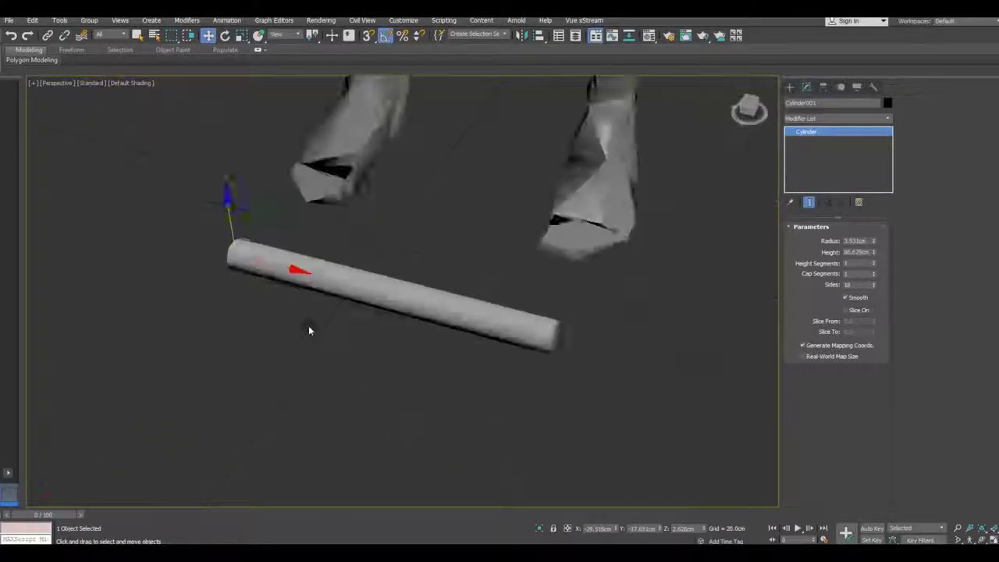
{"action": "scroll", "coordinate": [310, 330], "scroll_direction": "down", "scroll_amount": 2}
{"action": "middle_click_drag", "start_coordinate": [338, 337], "coordinate": [412, 334], "text": "alt"}
{"action": "scroll", "coordinate": [172, 182], "scroll_direction": "up", "scroll_amount": 4}
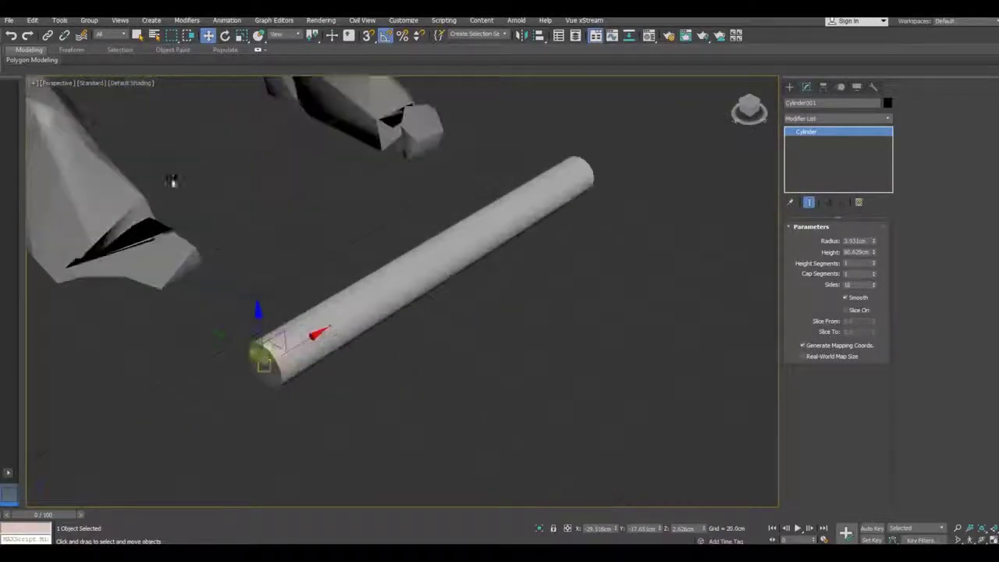
{"action": "left_click", "coordinate": [130, 82]}
{"action": "left_click", "coordinate": [172, 190]}
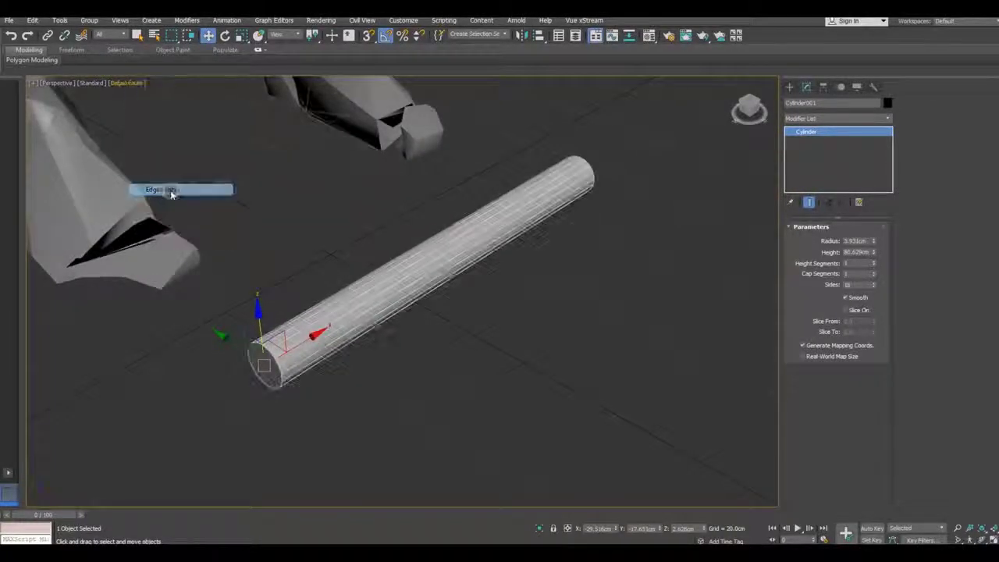
{"action": "scroll", "coordinate": [346, 363], "scroll_direction": "up", "scroll_amount": 3}
{"action": "middle_click_drag", "start_coordinate": [345, 364], "coordinate": [417, 341], "text": "alt"}
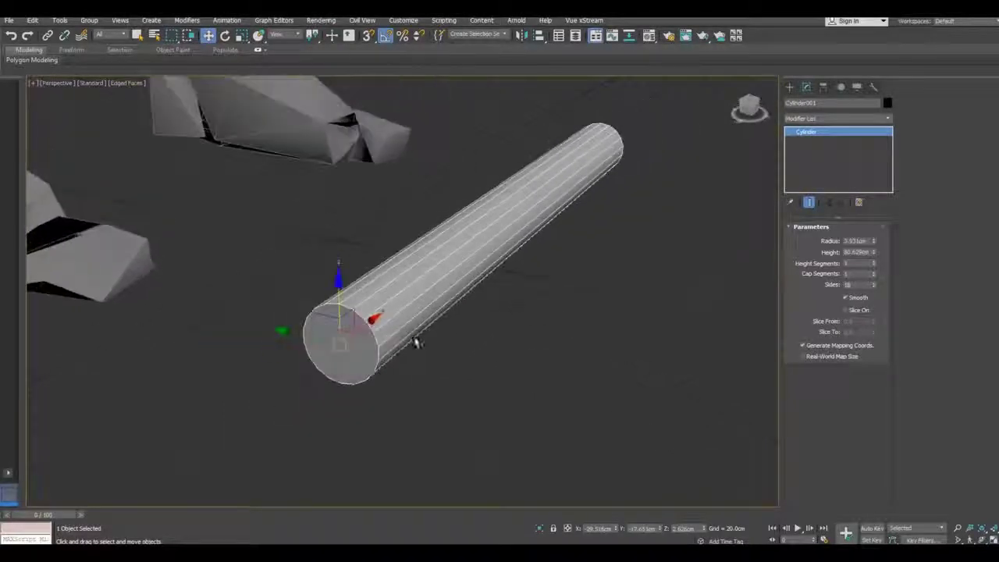
- Increase the cylinder to 20 sides
{"action": "left_click", "coordinate": [872, 285]}
{"action": "left_click", "coordinate": [872, 284]}
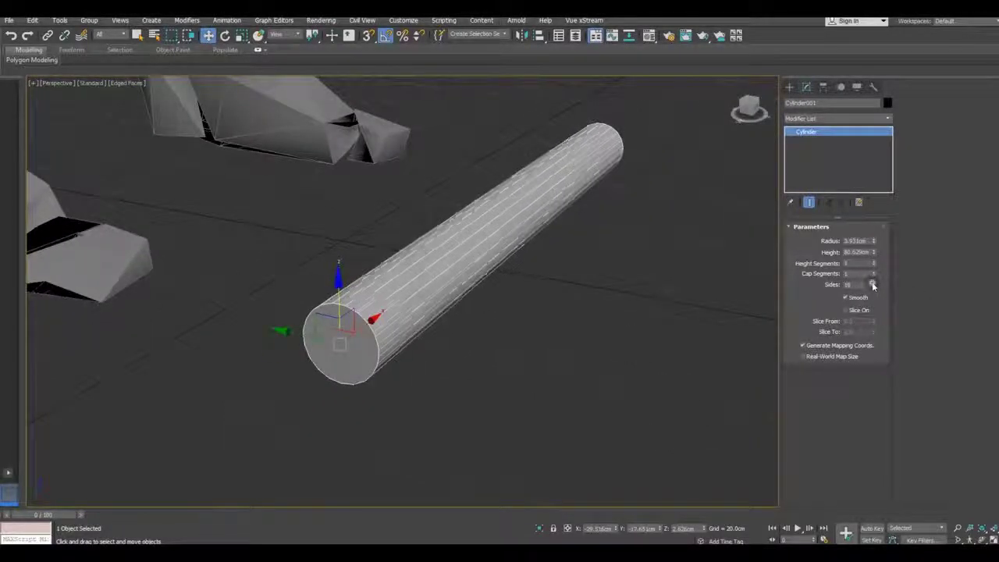
{"action": "left_click", "coordinate": [873, 284]}
{"action": "left_click", "coordinate": [874, 287]}
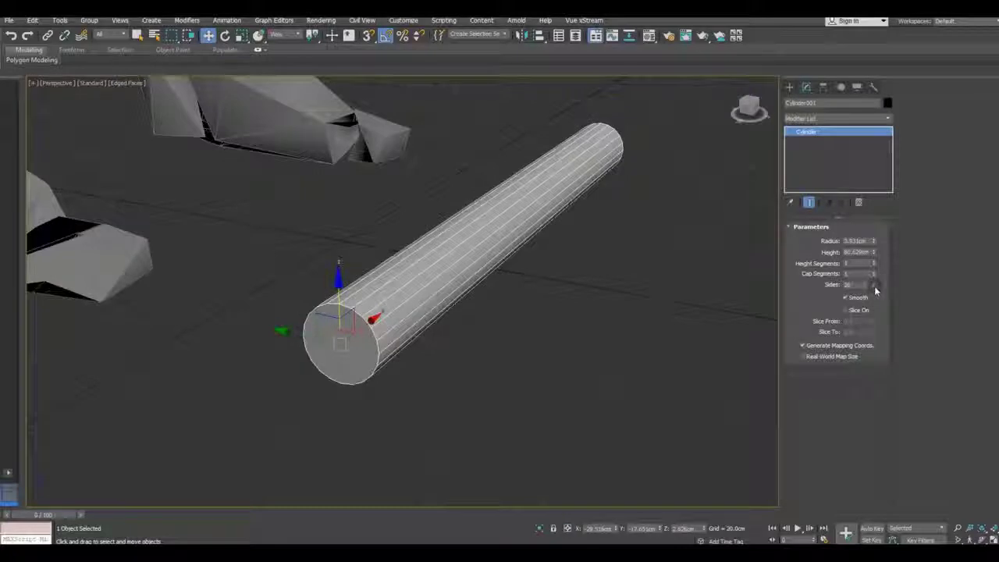
- Shorten the rod to a height of 72.566 cm
{"action": "mouse_move", "coordinate": [471, 297]}
{"action": "middle_mouse_down", "text": "alt"}
{"action": "mouse_move", "coordinate": [433, 321]}
{"action": "mouse_move", "coordinate": [283, 370]}
{"action": "middle_mouse_up", "text": "alt"}
{"action": "scroll", "coordinate": [284, 370], "scroll_direction": "down", "scroll_amount": 2}
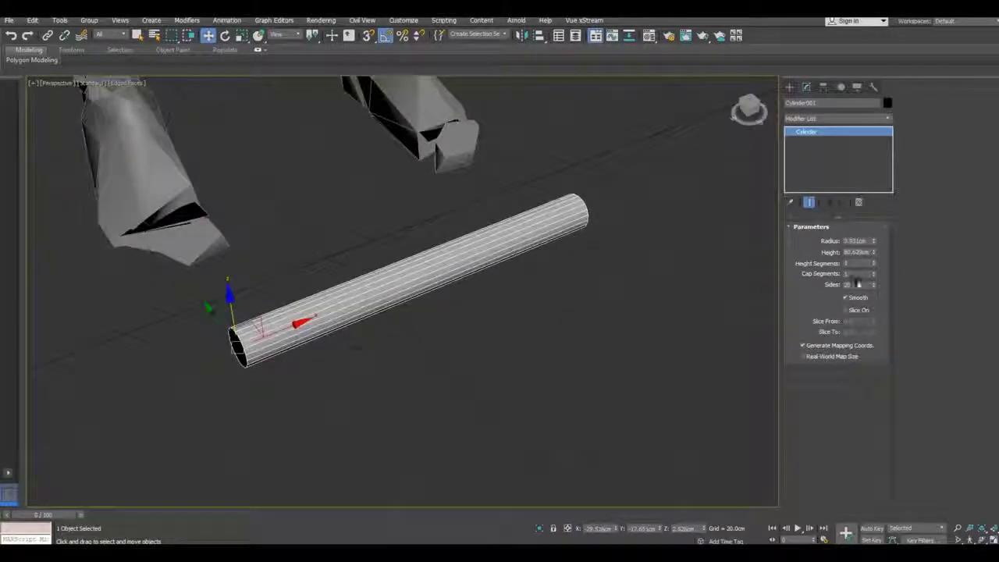
{"action": "left_click_drag", "start_coordinate": [875, 254], "coordinate": [873, 239]}
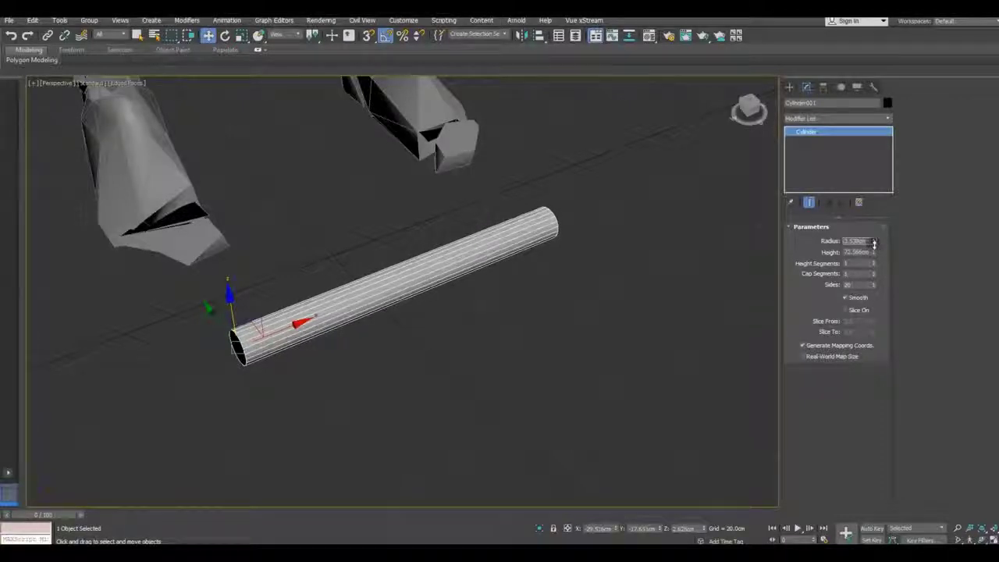
{"action": "middle_click_drag", "start_coordinate": [483, 295], "coordinate": [325, 344], "text": "alt"}
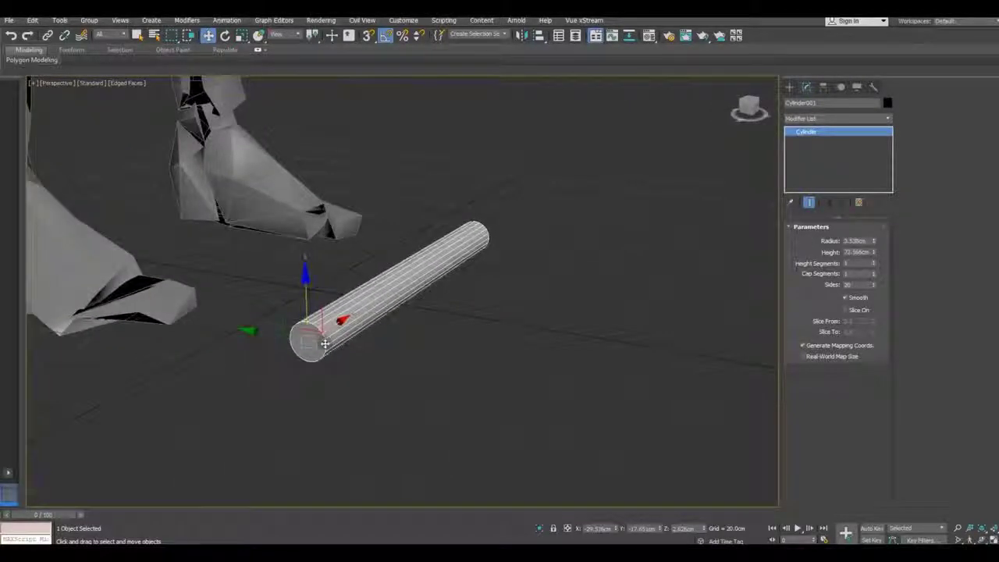
- In Left view, clone the rod upward so Cylinder002 rests on top of the original
{"action": "key", "text": "f"}
{"action": "scroll", "coordinate": [388, 339], "scroll_direction": "up", "scroll_amount": 3}
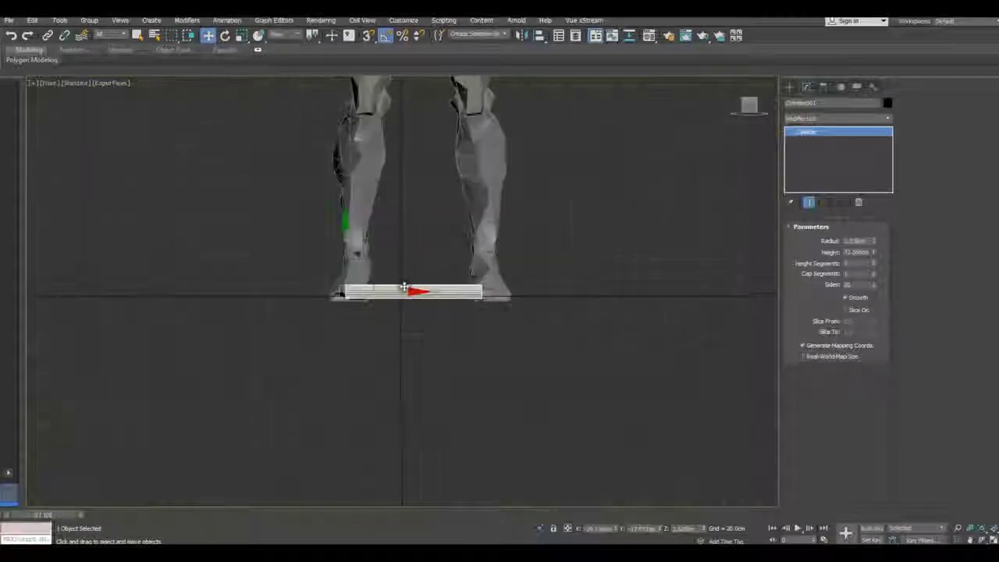
{"action": "key", "text": "l"}
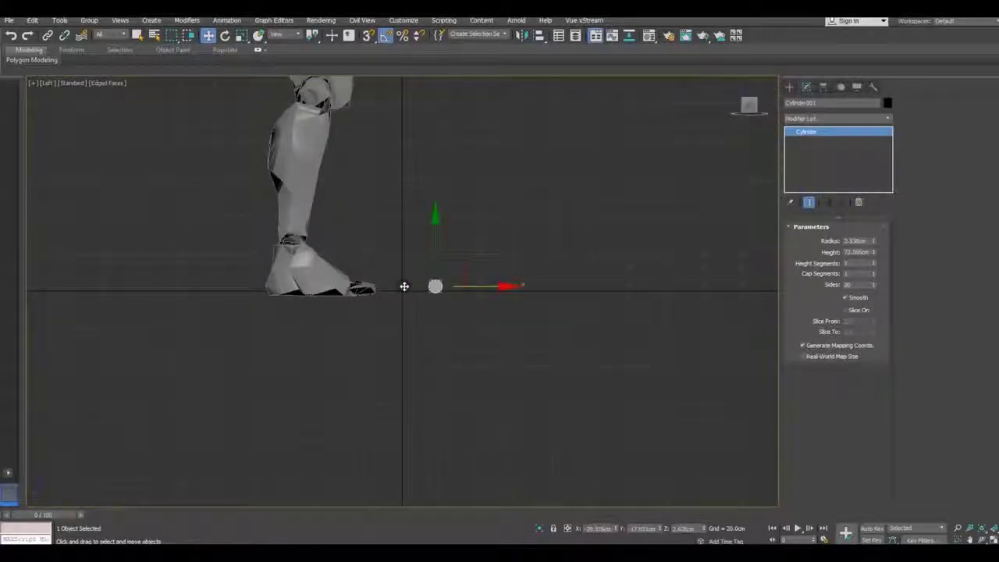
{"action": "scroll", "coordinate": [433, 287], "scroll_direction": "up", "scroll_amount": 2}
{"action": "scroll", "coordinate": [450, 290], "scroll_direction": "up", "scroll_amount": 3}
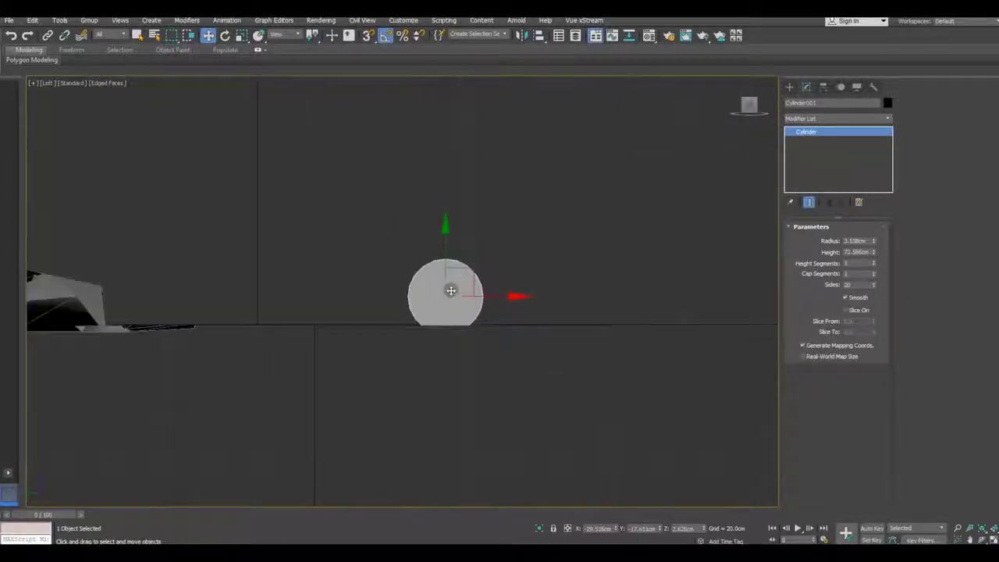
{"action": "scroll", "coordinate": [451, 290], "scroll_direction": "up", "scroll_amount": 1}
{"action": "scroll", "coordinate": [450, 290], "scroll_direction": "up", "scroll_amount": 1}
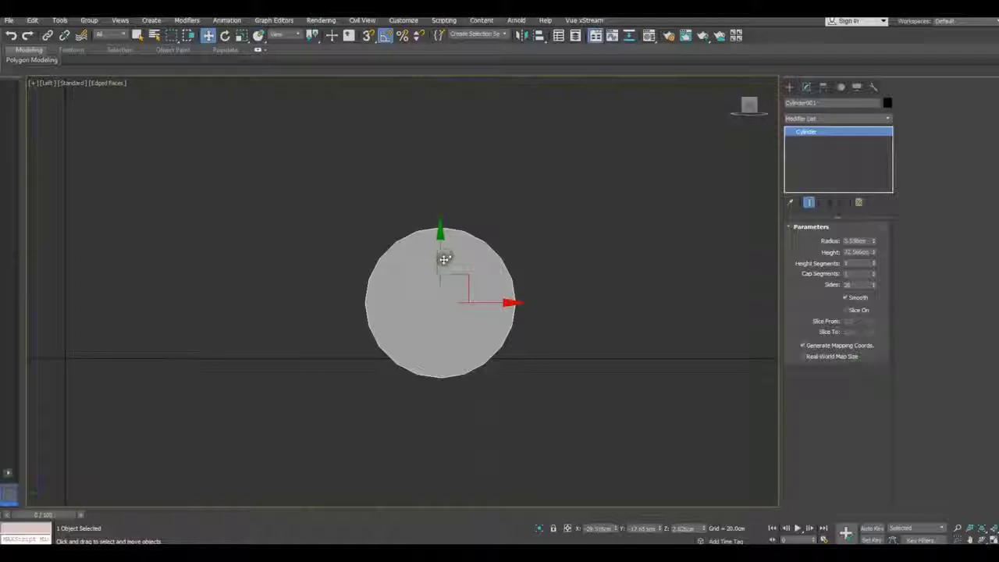
{"action": "left_click_drag", "start_coordinate": [438, 262], "coordinate": [445, 108], "text": "shift"}
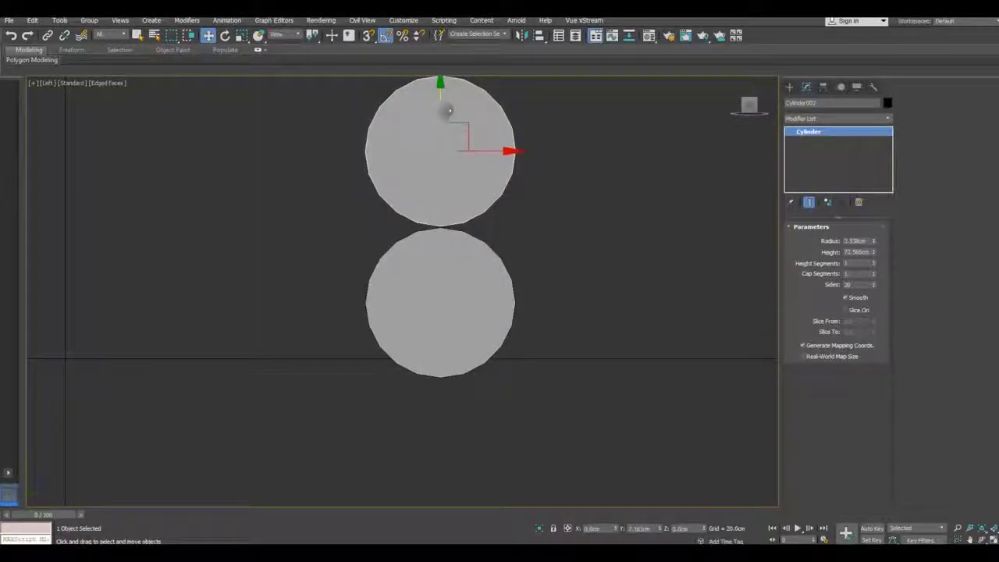
{"action": "left_click_drag", "start_coordinate": [445, 108], "coordinate": [445, 107], "text": "shift"}
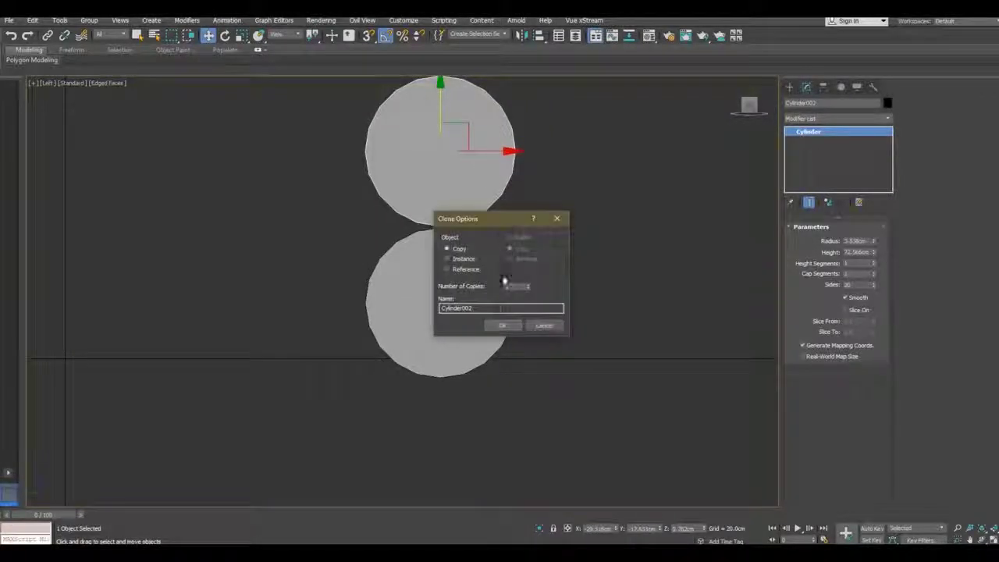
{"action": "left_click", "coordinate": [499, 323]}
- Clone a third rod, Cylinder003, directly below the original
{"action": "scroll", "coordinate": [440, 299], "scroll_direction": "down", "scroll_amount": 1}
{"action": "scroll", "coordinate": [440, 298], "scroll_direction": "down", "scroll_amount": 1}
{"action": "left_click_drag", "start_coordinate": [443, 151], "coordinate": [464, 372], "text": "shift"}
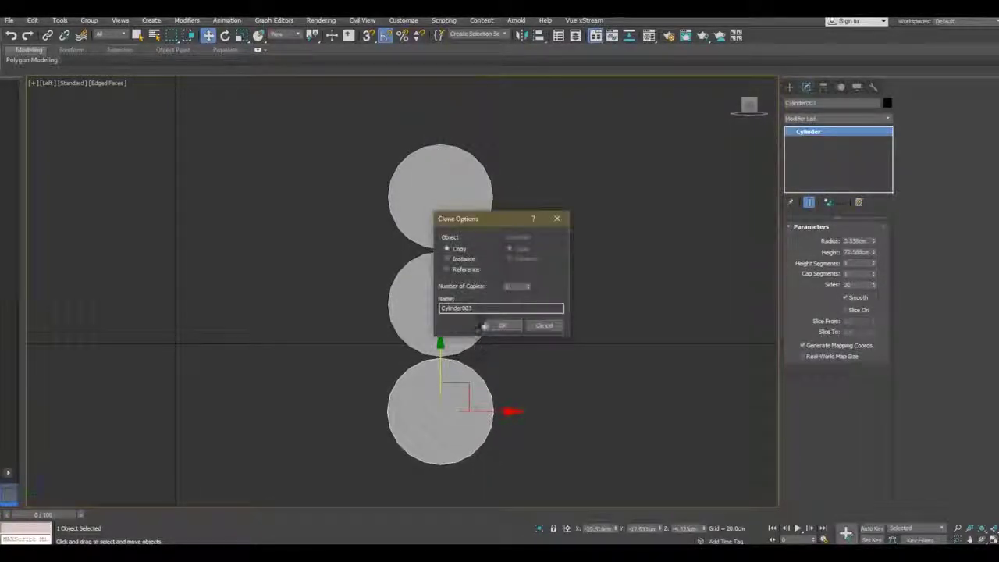
{"action": "left_click", "coordinate": [500, 324]}
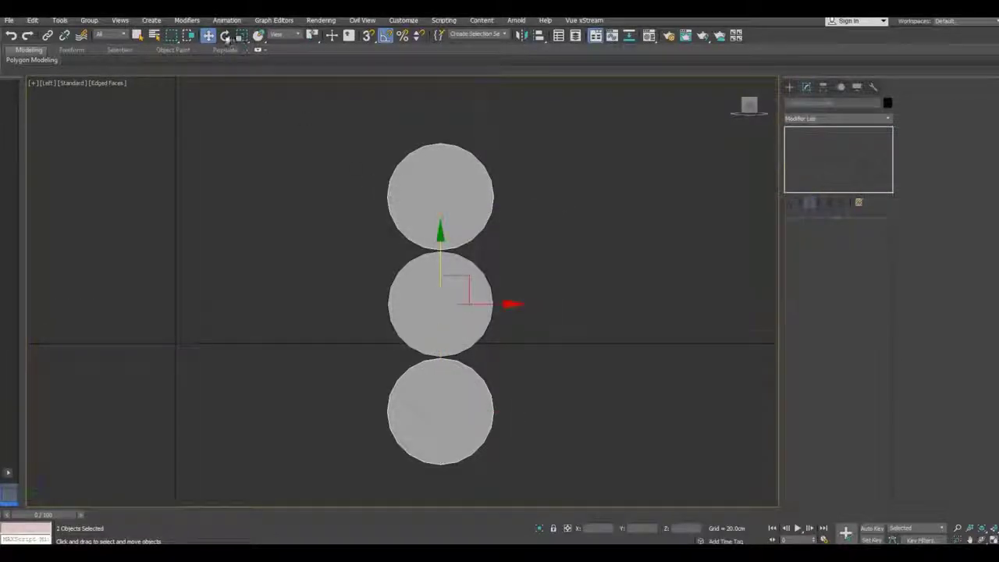
- Shift-rotate the top and bottom rods around the centre rod to create rotated copies
{"action": "left_click", "coordinate": [224, 36]}
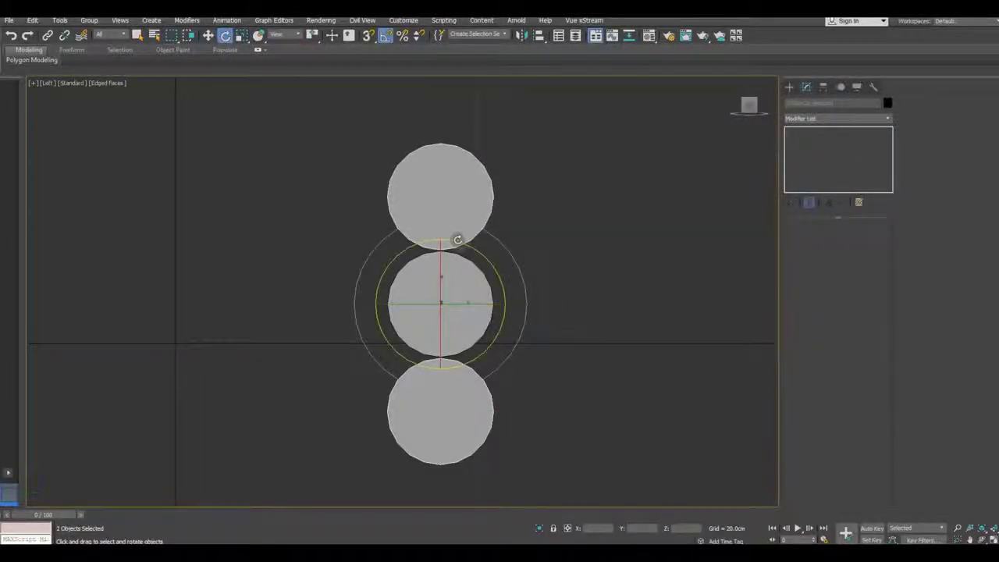
{"action": "left_click_drag", "start_coordinate": [458, 239], "coordinate": [468, 217]}
{"action": "left_click", "coordinate": [502, 326]}
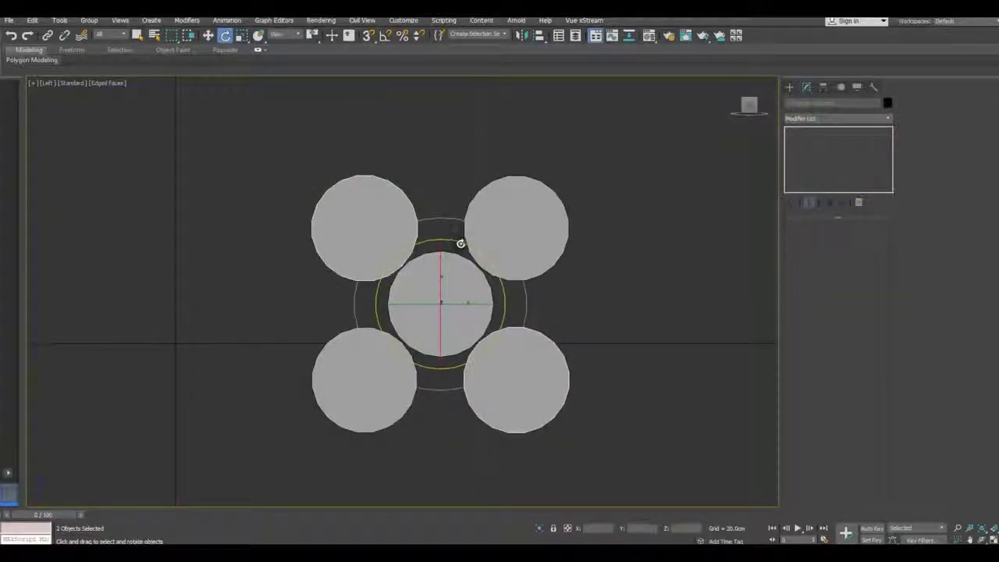
{"action": "left_click_drag", "start_coordinate": [461, 244], "coordinate": [441, 213]}
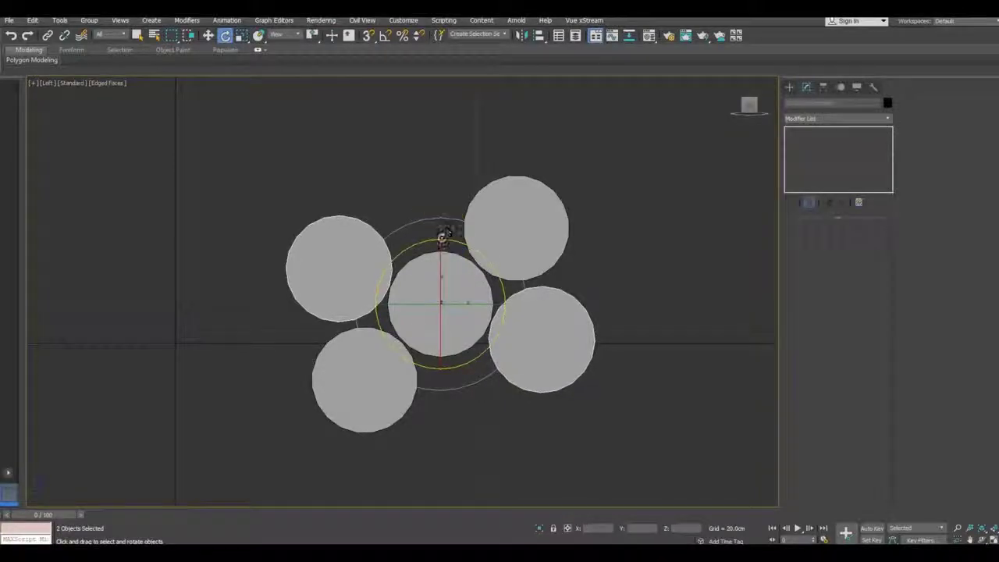
{"action": "mouse_move", "coordinate": [442, 213]}
{"action": "left_mouse_down"}
{"action": "mouse_move", "coordinate": [477, 292]}
{"action": "mouse_move", "coordinate": [470, 367]}
{"action": "left_mouse_up"}
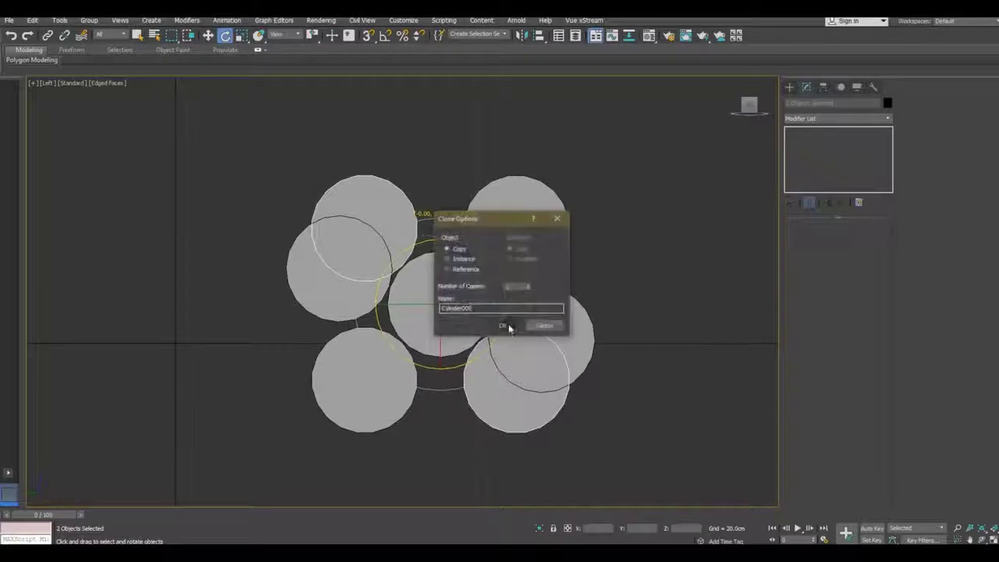
{"action": "left_click", "coordinate": [508, 326]}
- Rotate the outer rod pair to even out the spacing of the six-rod ring
{"action": "left_click_drag", "start_coordinate": [457, 241], "coordinate": [479, 286]}
{"action": "left_click", "coordinate": [523, 225]}
{"action": "left_click", "coordinate": [403, 356], "text": "ctrl"}
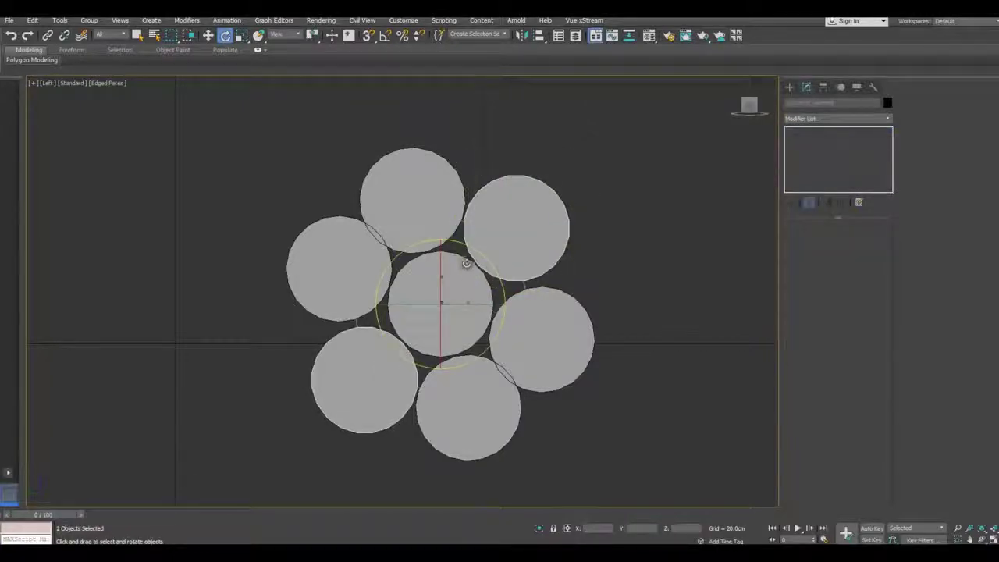
{"action": "left_click_drag", "start_coordinate": [474, 248], "coordinate": [476, 250]}
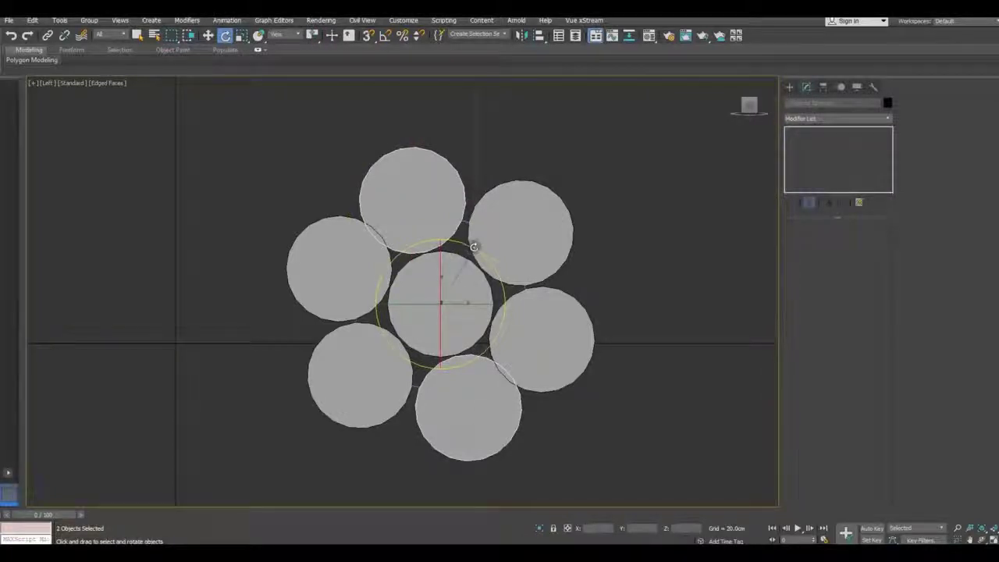
{"action": "left_click_drag", "start_coordinate": [469, 248], "coordinate": [473, 245]}
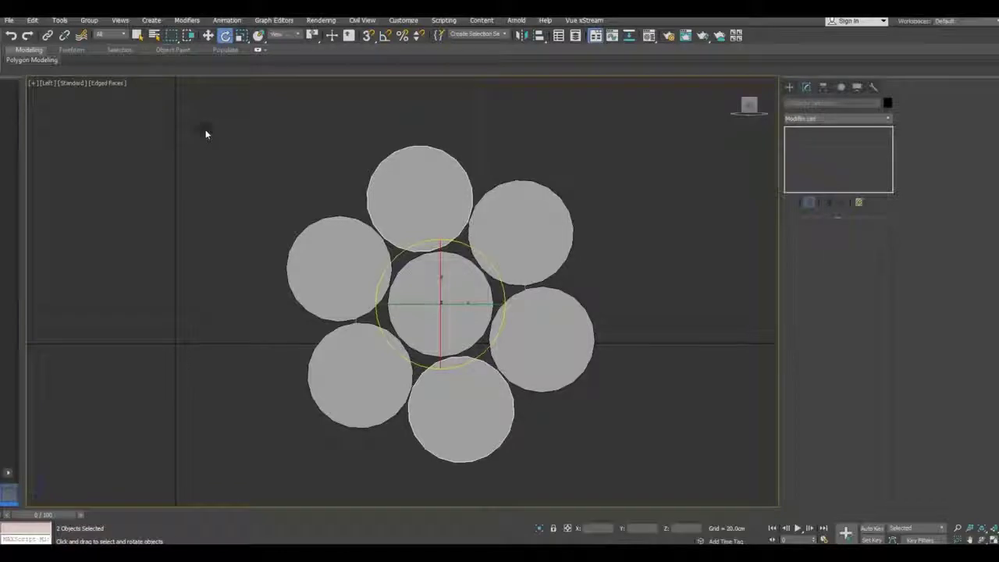
- Switch to Perspective, frame the bundle, and orbit to view the rod ends
{"action": "key", "text": "p"}
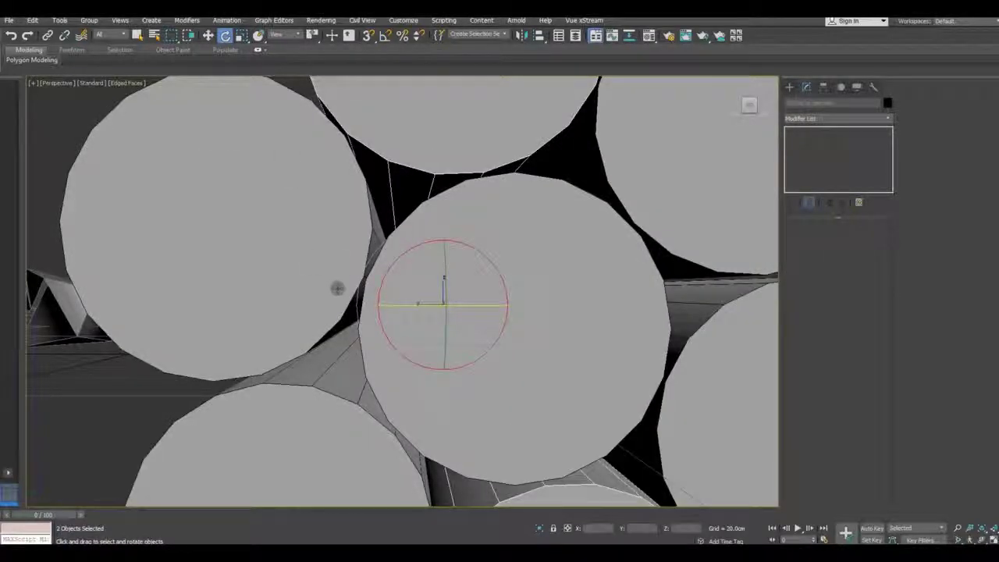
{"action": "key", "text": "z"}
{"action": "middle_click_drag", "start_coordinate": [370, 330], "coordinate": [375, 257], "text": "alt"}
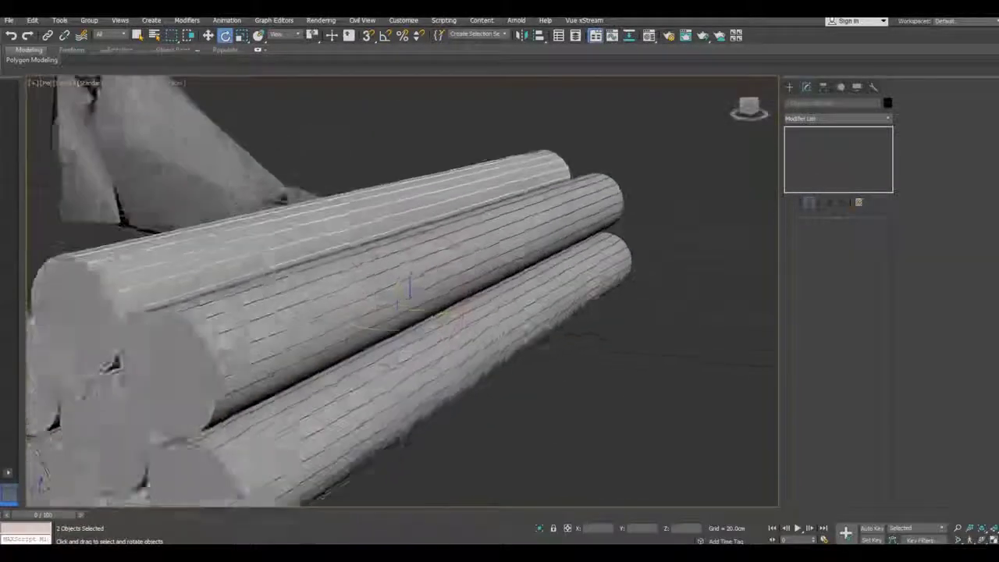
{"action": "middle_click_drag", "start_coordinate": [113, 363], "coordinate": [237, 181], "text": "alt"}
{"action": "left_click", "coordinate": [209, 35]}
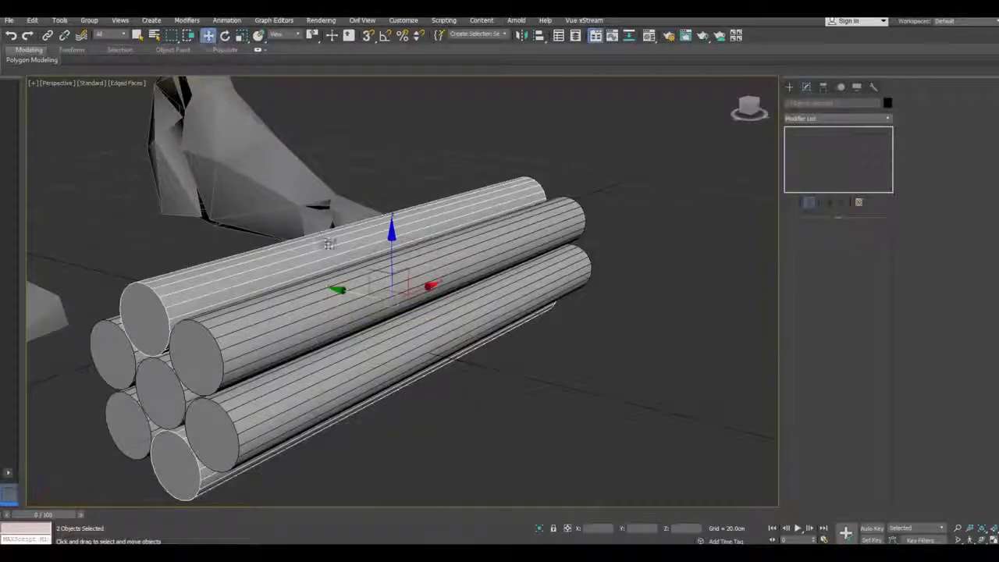
{"action": "middle_click_drag", "start_coordinate": [362, 248], "coordinate": [479, 225]}
{"action": "scroll", "coordinate": [376, 300], "scroll_direction": "up", "scroll_amount": 3}
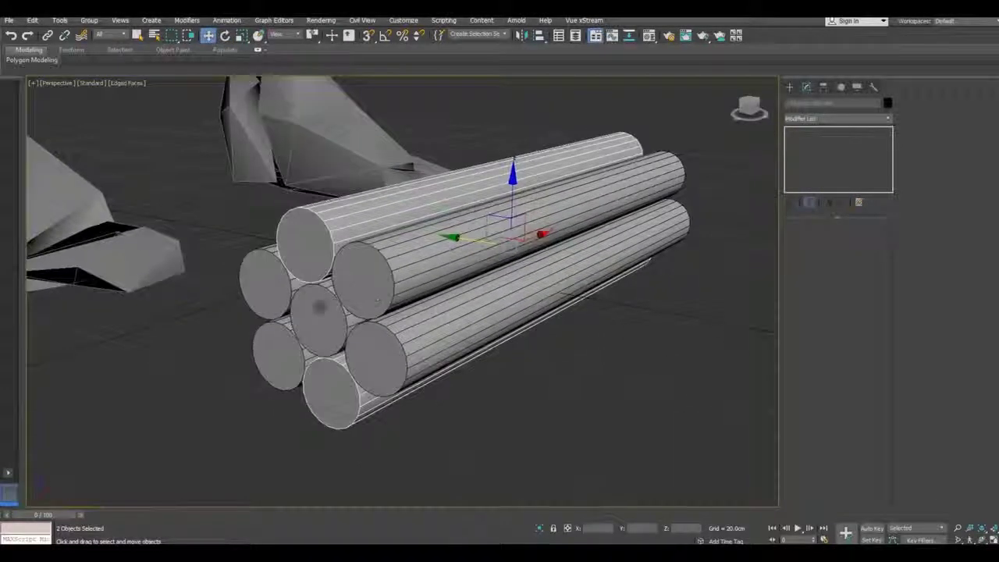
- Convert the centre rod to Editable Poly, undo it, and select all seven rods
{"action": "left_click", "coordinate": [318, 307]}
{"action": "right_click", "coordinate": [837, 168]}
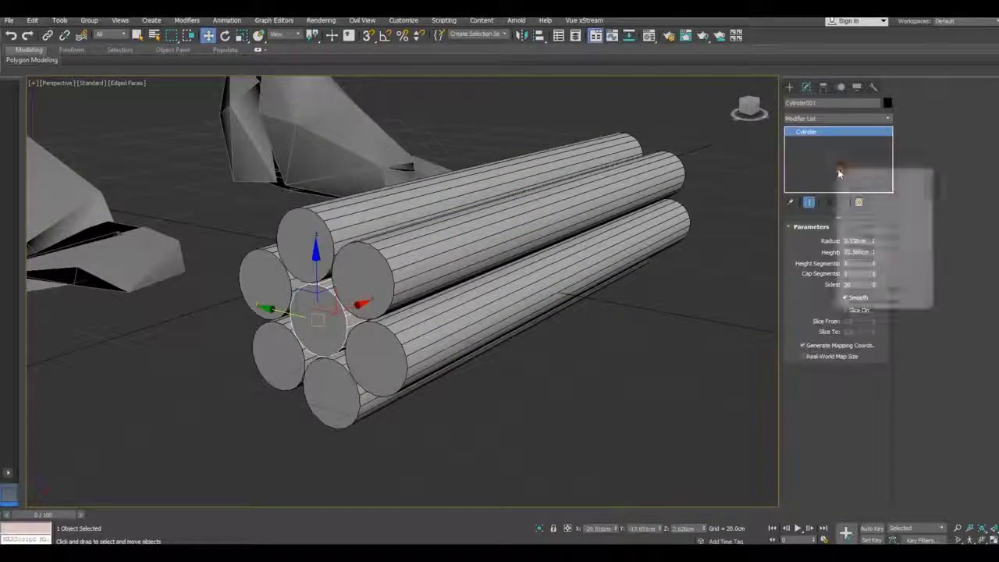
{"action": "left_click", "coordinate": [880, 247]}
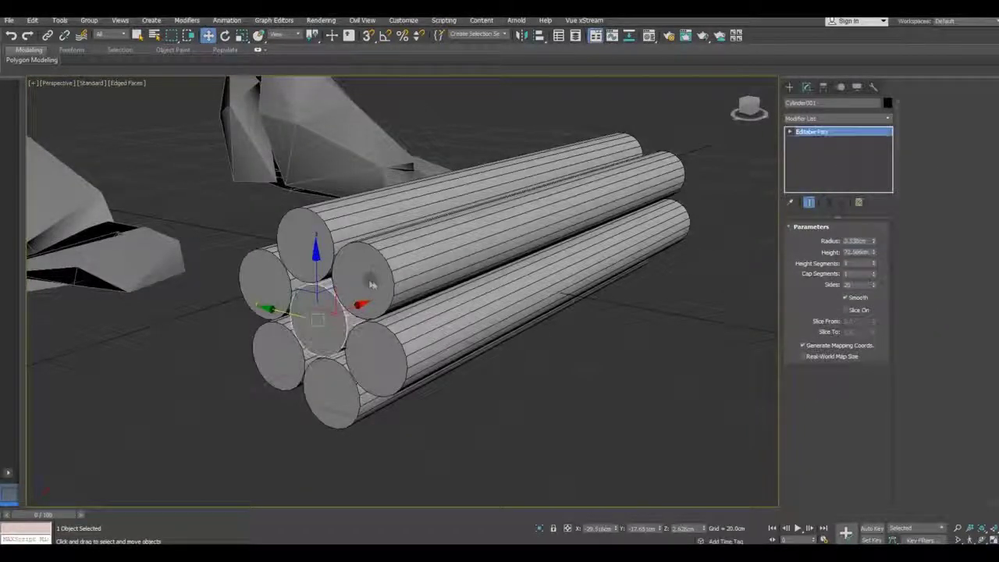
{"action": "left_click", "coordinate": [11, 35]}
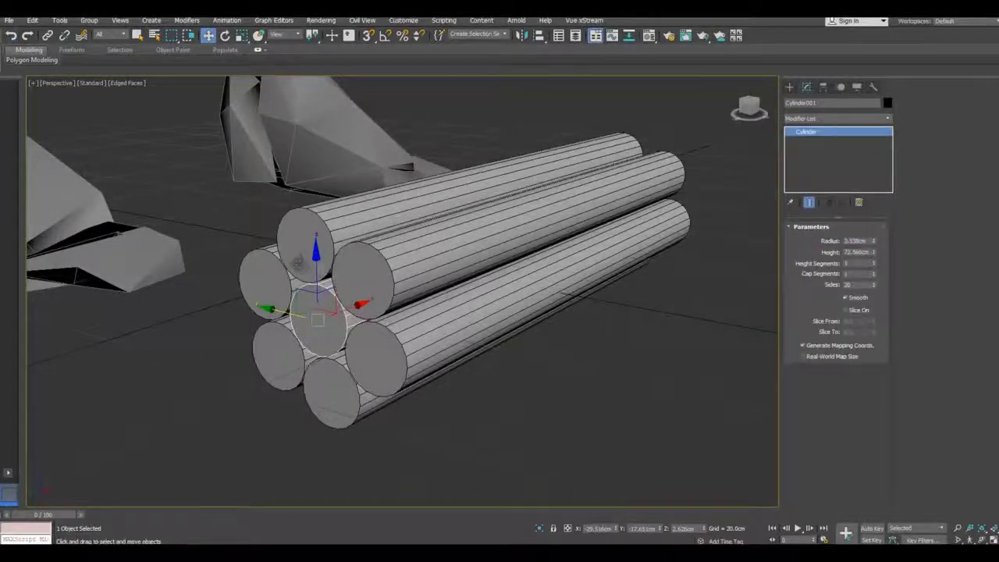
{"action": "scroll", "coordinate": [381, 406], "scroll_direction": "down", "scroll_amount": 3}
{"action": "key", "text": "ctrl+a"}
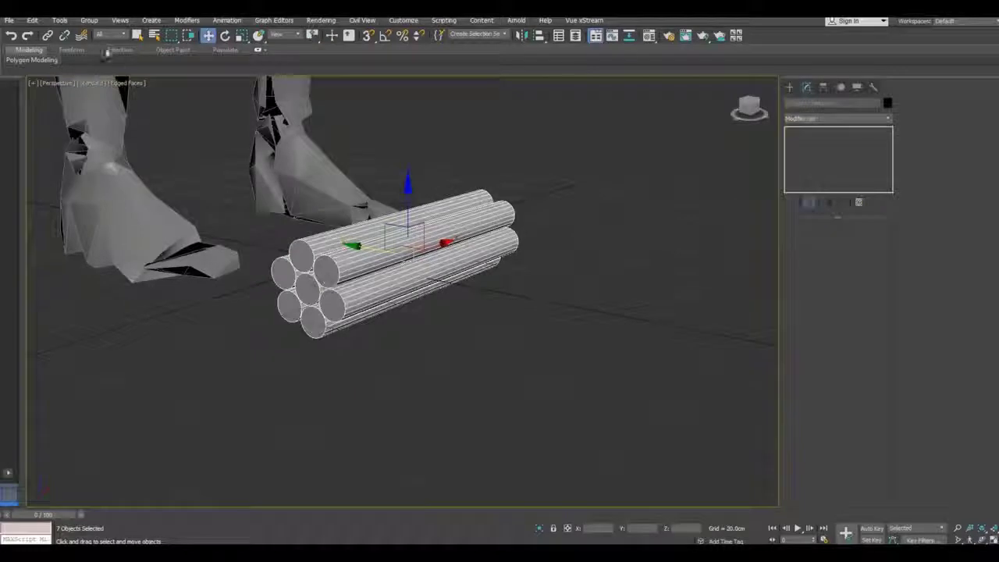
- Group the seven selected rods under the name Group001
{"action": "left_click", "coordinate": [85, 20]}
{"action": "left_click", "coordinate": [102, 33]}
{"action": "left_click", "coordinate": [506, 296]}
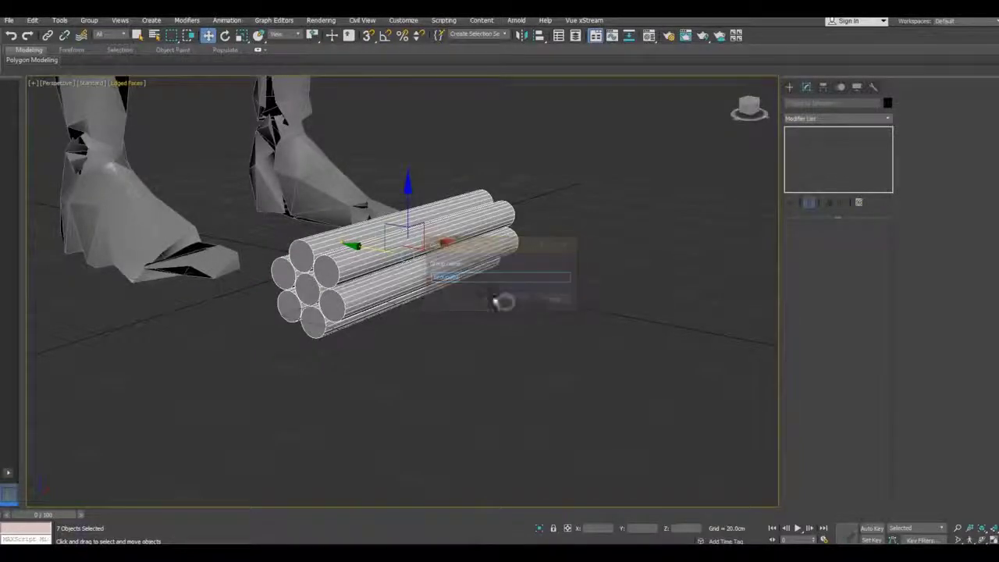
- Make a test copy of the group, then delete it
{"action": "left_click_drag", "start_coordinate": [429, 250], "coordinate": [641, 173], "text": "shift"}
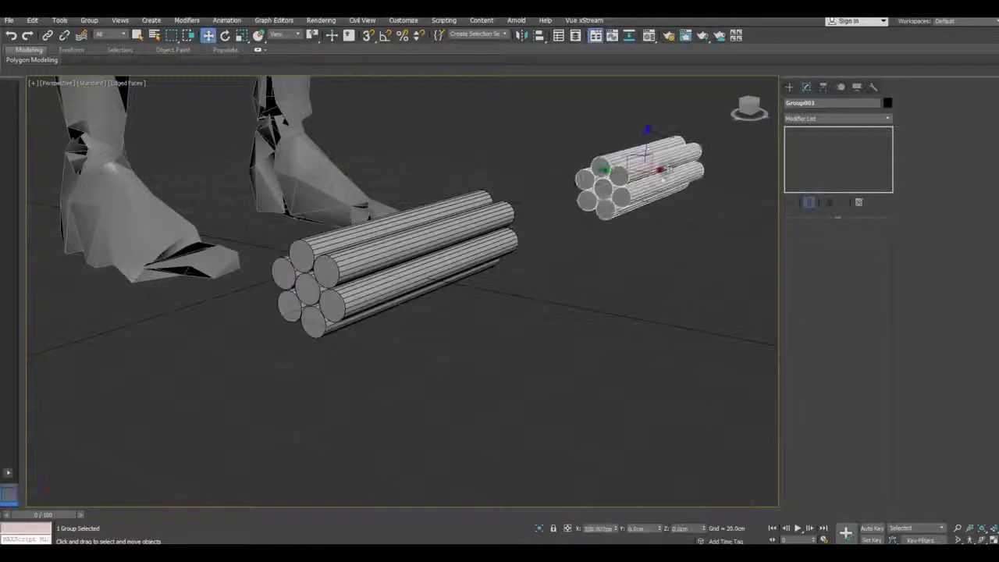
{"action": "left_click", "coordinate": [504, 322]}
{"action": "right_click", "coordinate": [613, 194]}
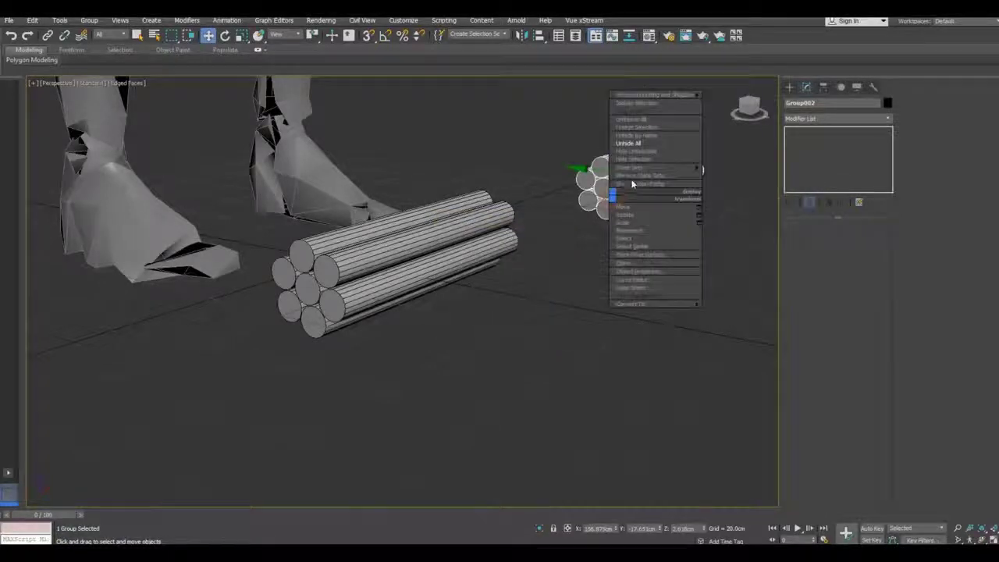
{"action": "left_click", "coordinate": [643, 159]}
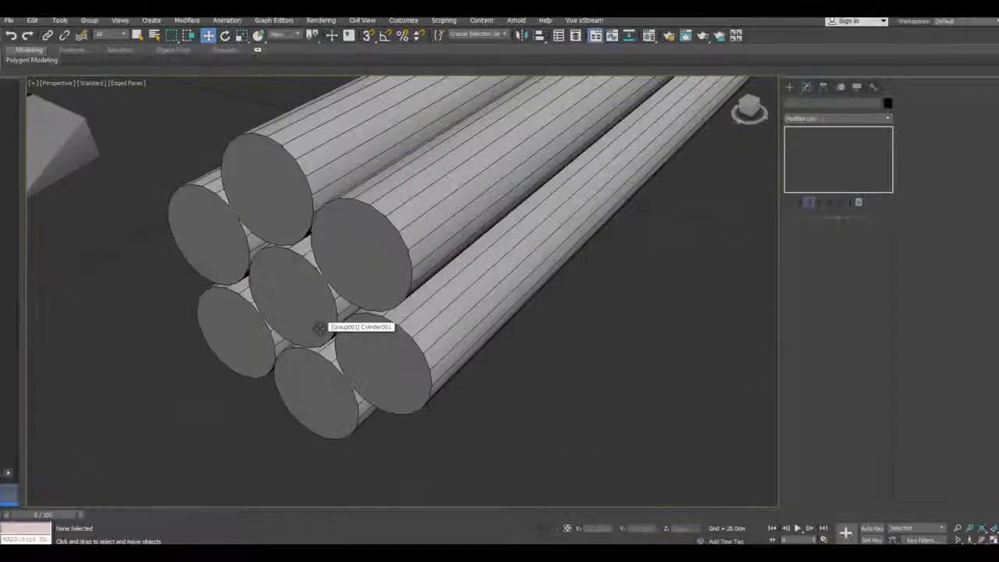
- Select the bundle and use the Group menu to reach the centre cylinder
{"action": "left_click", "coordinate": [320, 326]}
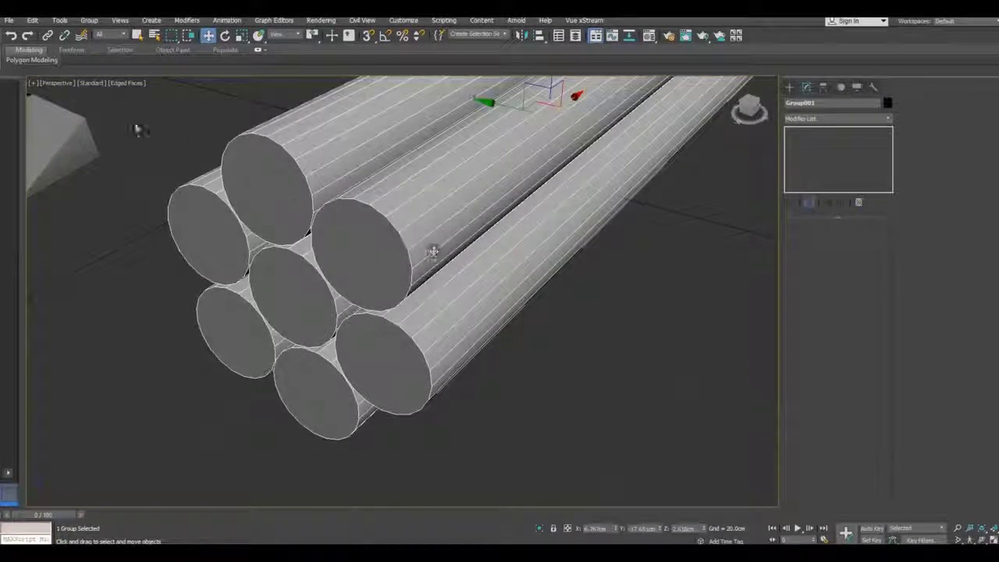
{"action": "left_click", "coordinate": [89, 21]}
{"action": "left_click", "coordinate": [101, 48]}
- Change the centre cylinder's height and push it deeper into the bundle
{"action": "left_click", "coordinate": [298, 289]}
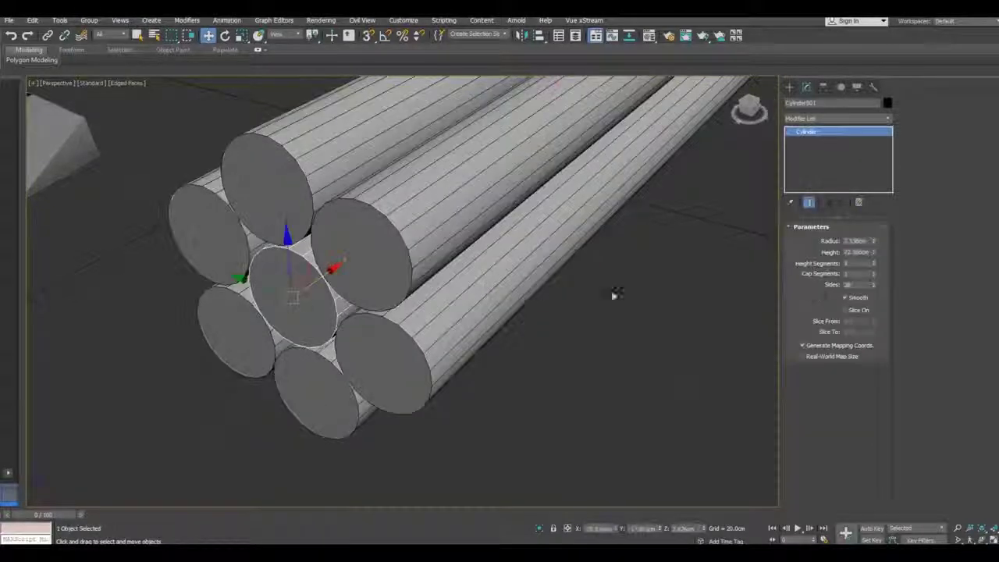
{"action": "right_click", "coordinate": [849, 174]}
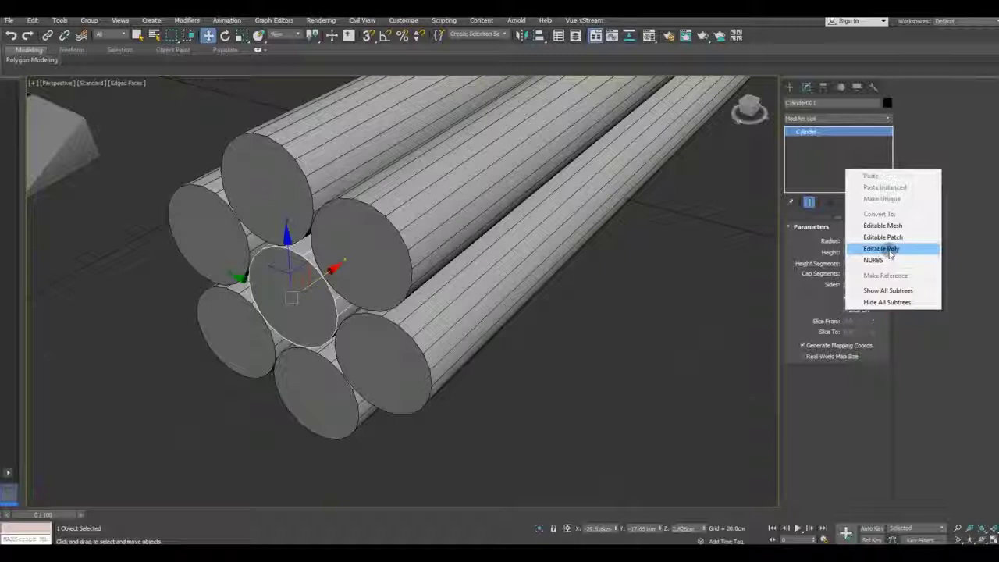
{"action": "left_click", "coordinate": [882, 249]}
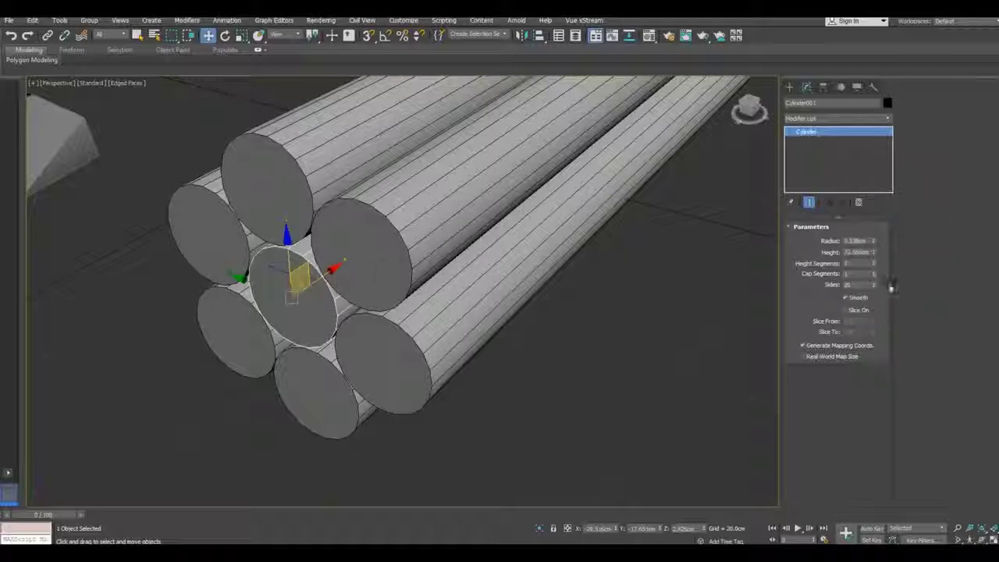
{"action": "left_click_drag", "start_coordinate": [874, 255], "coordinate": [874, 252]}
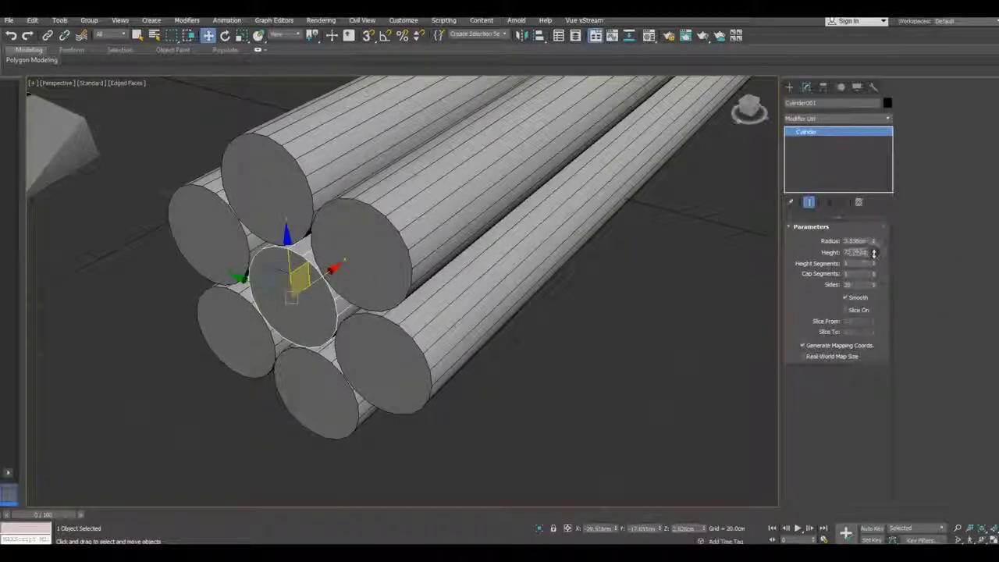
{"action": "left_click_drag", "start_coordinate": [297, 295], "coordinate": [316, 284]}
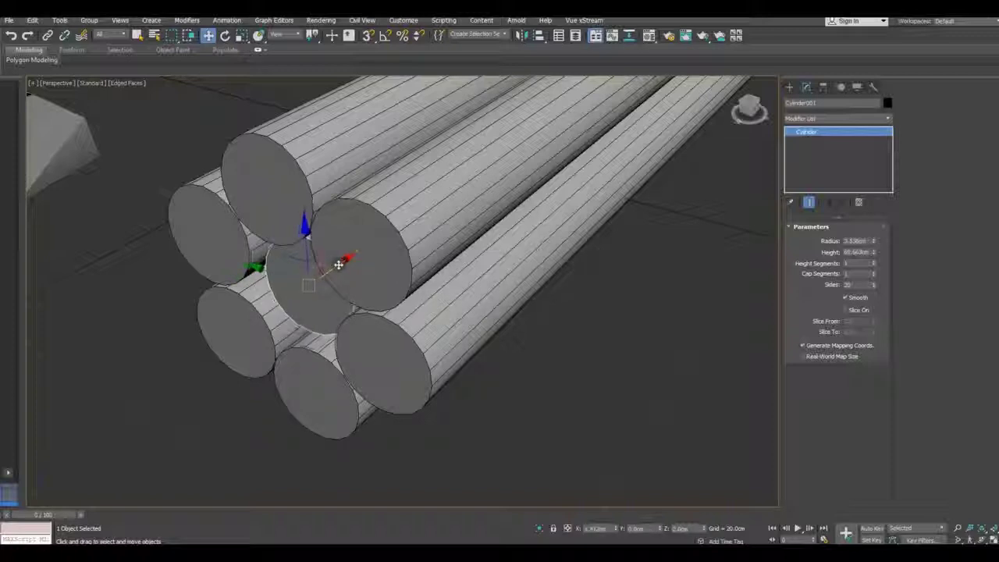
- Shorten the top cylinder slightly in two small height adjustments
{"action": "scroll", "coordinate": [211, 327], "scroll_direction": "down", "scroll_amount": 5}
{"action": "middle_click_drag", "start_coordinate": [204, 341], "coordinate": [176, 342], "text": "alt"}
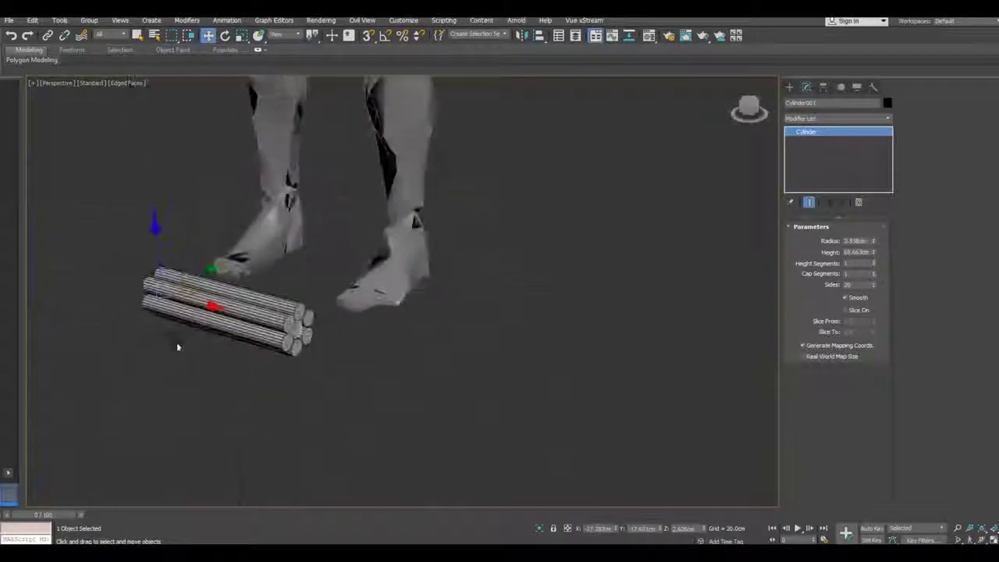
{"action": "scroll", "coordinate": [296, 323], "scroll_direction": "up", "scroll_amount": 5}
{"action": "scroll", "coordinate": [320, 327], "scroll_direction": "up", "scroll_amount": 3}
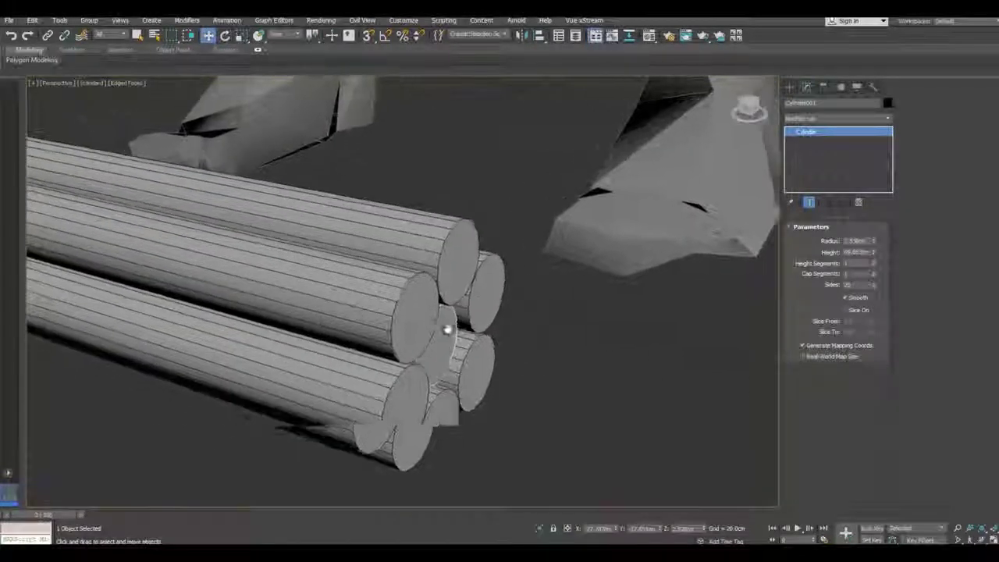
{"action": "scroll", "coordinate": [448, 329], "scroll_direction": "up", "scroll_amount": 3}
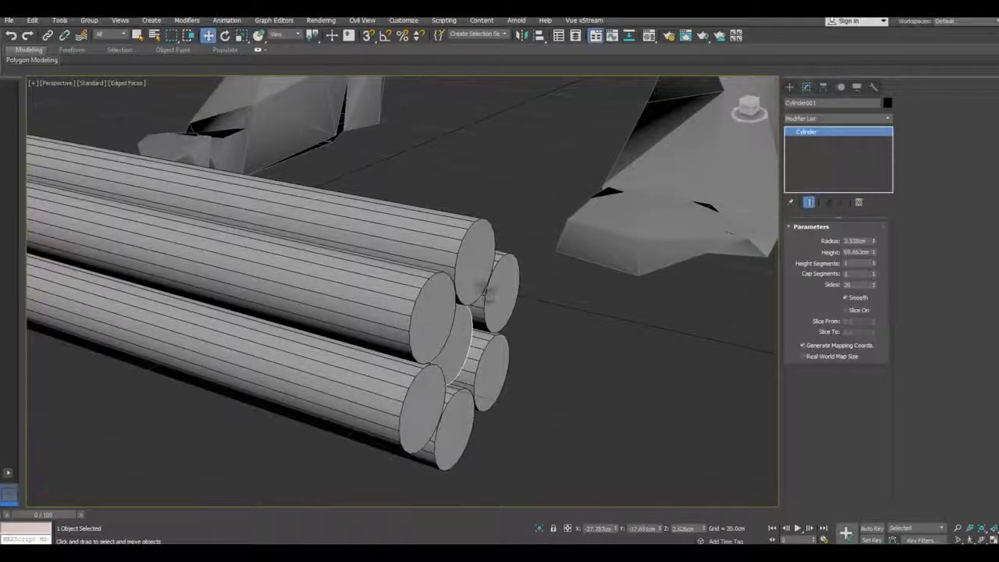
{"action": "left_click", "coordinate": [483, 291]}
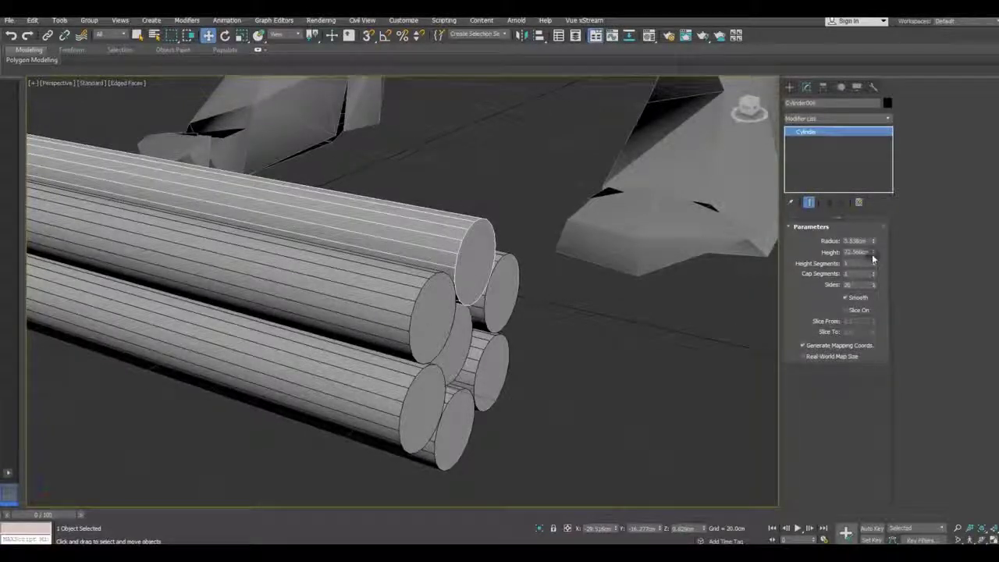
{"action": "left_click_drag", "start_coordinate": [872, 258], "coordinate": [867, 258]}
{"action": "middle_click_drag", "start_coordinate": [661, 326], "coordinate": [268, 338], "text": "alt"}
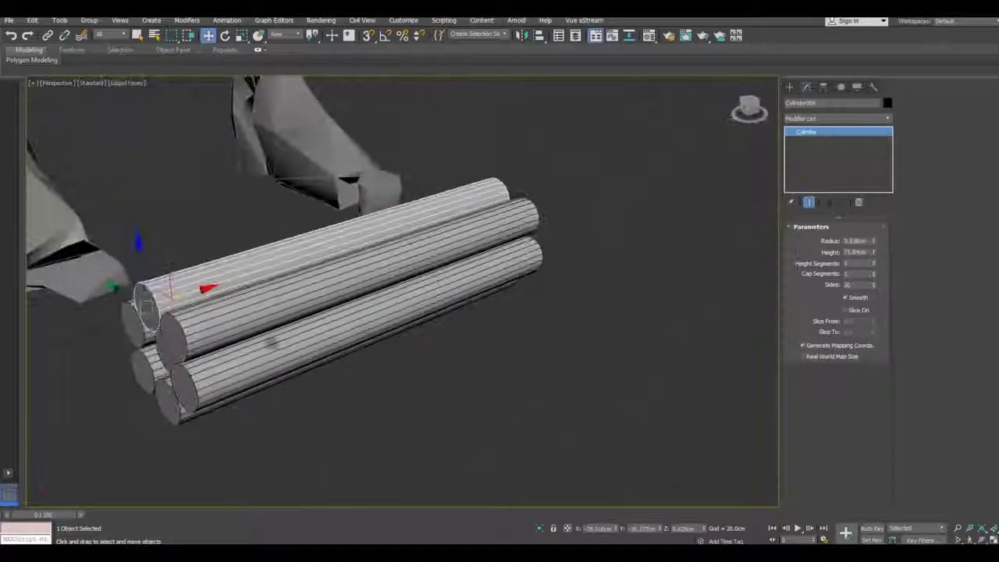
{"action": "scroll", "coordinate": [190, 288], "scroll_direction": "up", "scroll_amount": 3}
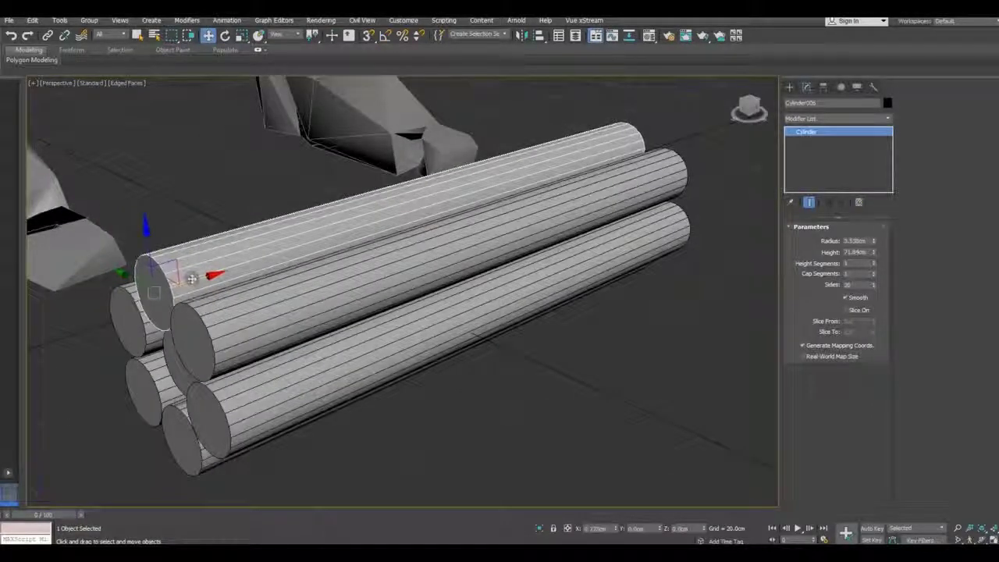
{"action": "scroll", "coordinate": [189, 288], "scroll_direction": "up", "scroll_amount": 3}
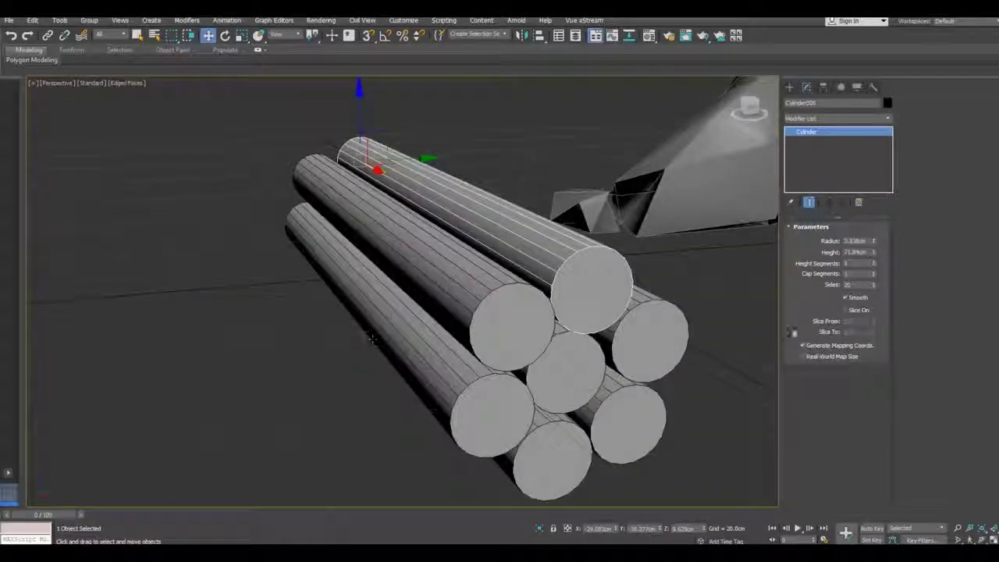
{"action": "left_click_drag", "start_coordinate": [874, 258], "coordinate": [872, 258]}
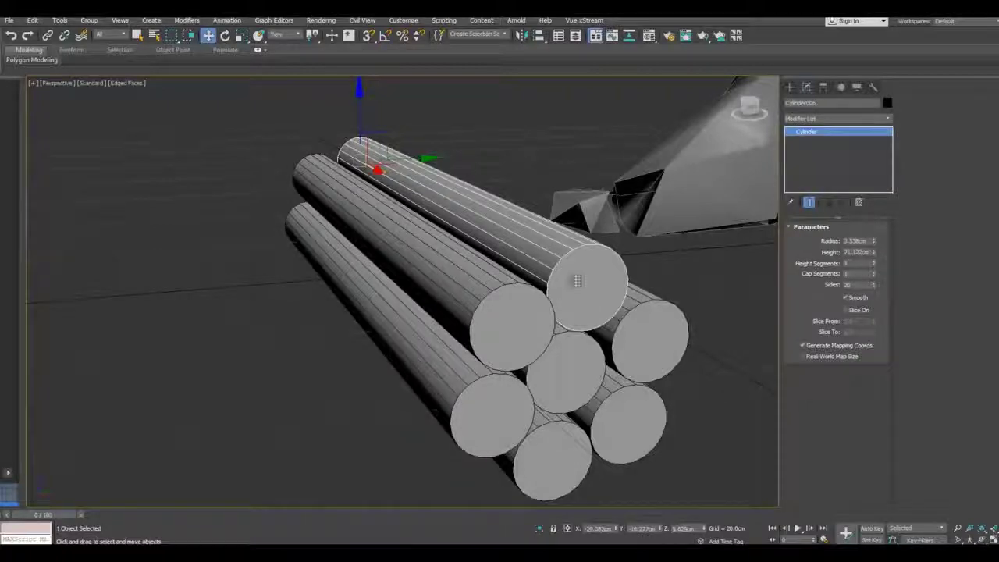
- Shorten another cylinder to about 71 cm and nudge it along its length
{"action": "middle_click_drag", "start_coordinate": [577, 281], "coordinate": [544, 303], "text": "alt"}
{"action": "scroll", "coordinate": [544, 303], "scroll_direction": "down", "scroll_amount": 3}
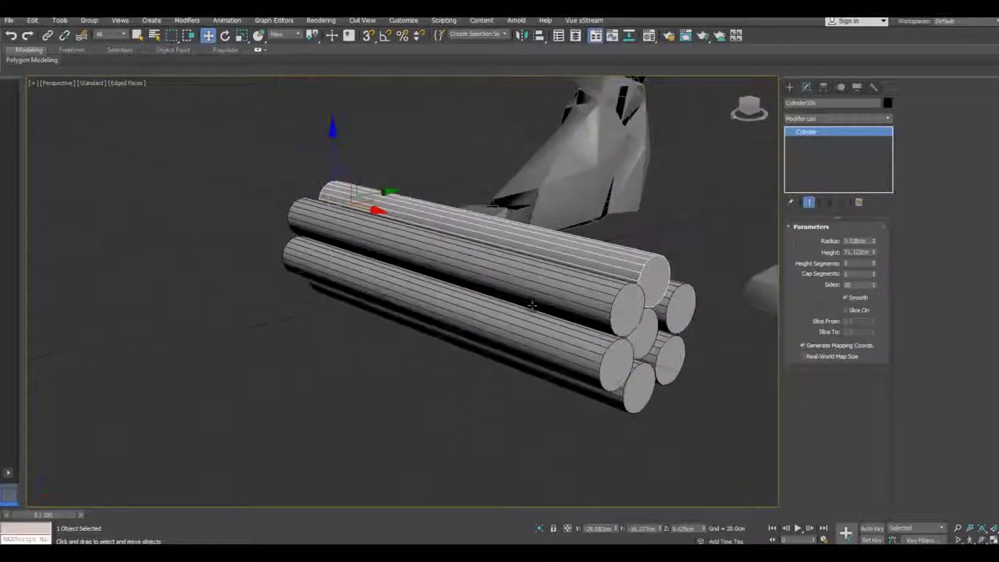
{"action": "middle_click_drag", "start_coordinate": [546, 308], "coordinate": [618, 340], "text": "alt"}
{"action": "scroll", "coordinate": [616, 341], "scroll_direction": "up", "scroll_amount": 3}
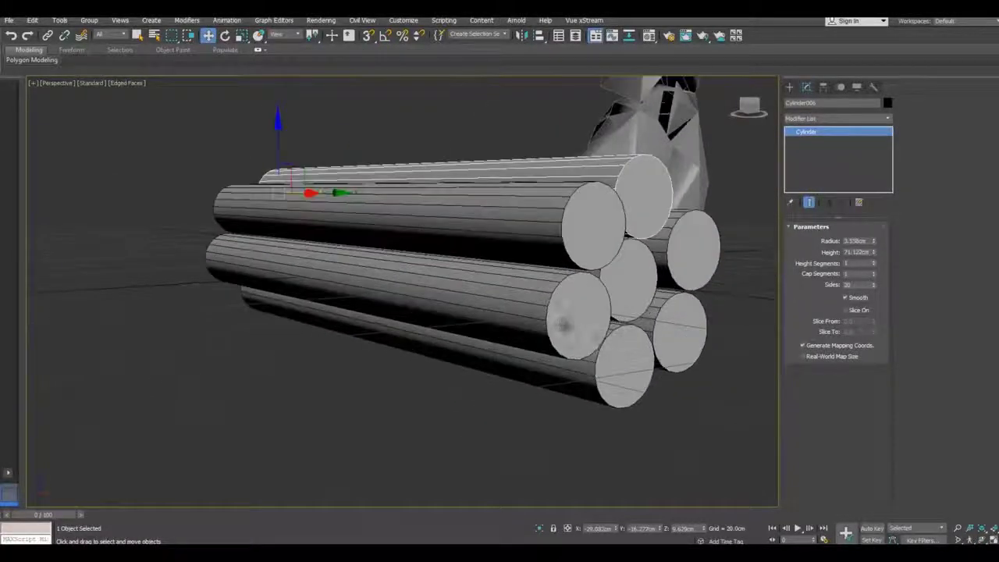
{"action": "left_click_drag", "start_coordinate": [873, 257], "coordinate": [872, 258]}
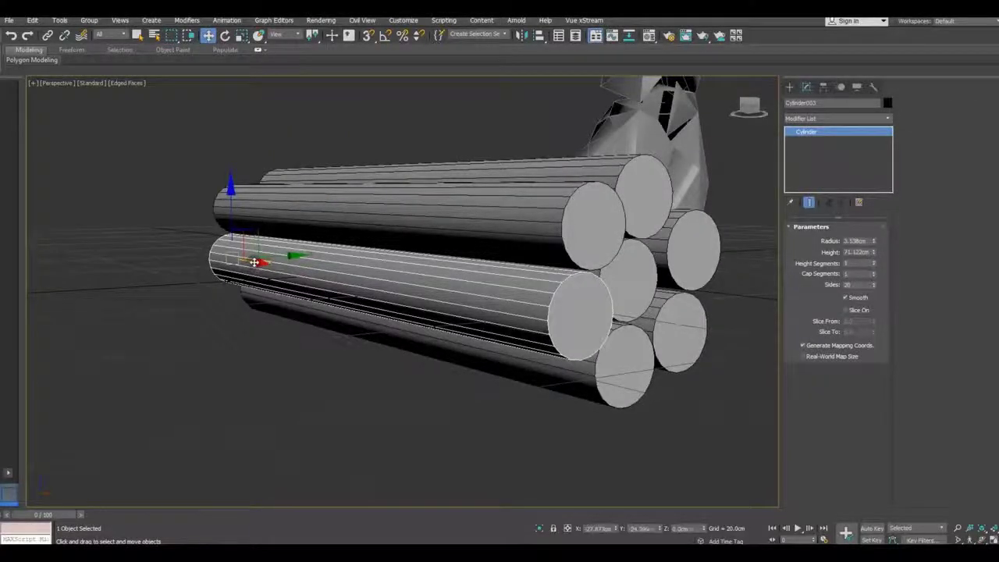
{"action": "mouse_move", "coordinate": [252, 262]}
{"action": "middle_mouse_down", "text": "alt"}
{"action": "mouse_move", "coordinate": [479, 332]}
{"action": "mouse_move", "coordinate": [368, 338]}
{"action": "mouse_move", "coordinate": [292, 392]}
{"action": "mouse_move", "coordinate": [375, 392]}
{"action": "mouse_move", "coordinate": [320, 336]}
{"action": "middle_mouse_up", "text": "alt"}
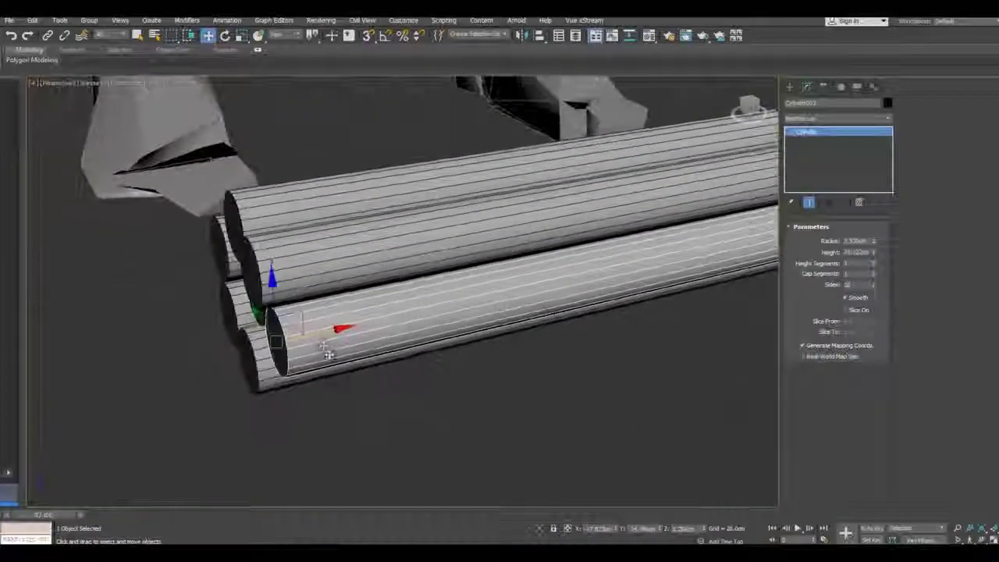
{"action": "left_click_drag", "start_coordinate": [318, 333], "coordinate": [313, 334]}
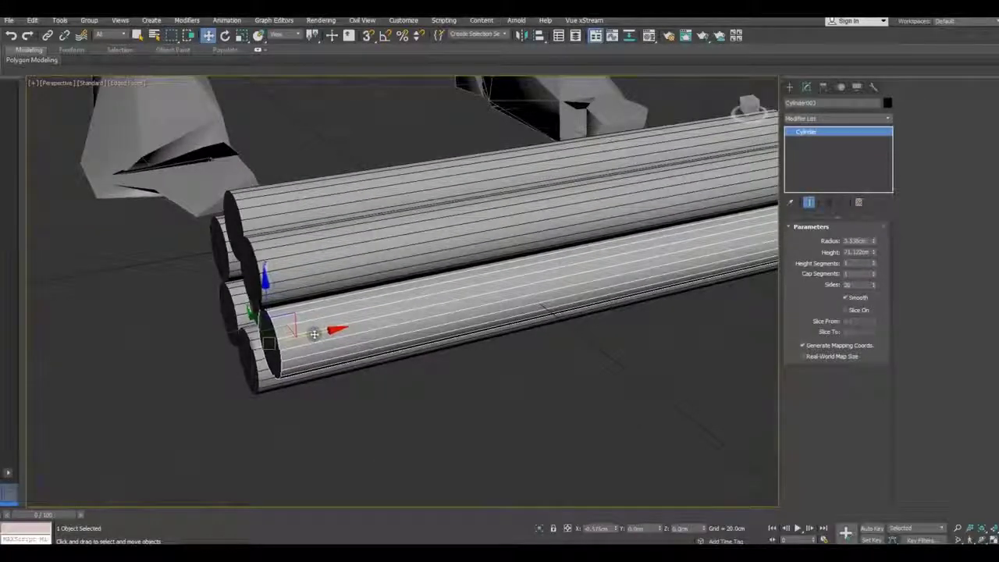
{"action": "mouse_move", "coordinate": [312, 334]}
{"action": "middle_mouse_down", "text": "alt"}
{"action": "mouse_move", "coordinate": [304, 346]}
{"action": "mouse_move", "coordinate": [216, 351]}
{"action": "mouse_move", "coordinate": [383, 352]}
{"action": "mouse_move", "coordinate": [341, 346]}
{"action": "mouse_move", "coordinate": [357, 372]}
{"action": "mouse_move", "coordinate": [404, 379]}
{"action": "mouse_move", "coordinate": [431, 369]}
{"action": "mouse_move", "coordinate": [410, 328]}
{"action": "mouse_move", "coordinate": [383, 362]}
{"action": "mouse_move", "coordinate": [377, 393]}
{"action": "middle_mouse_up", "text": "alt"}
{"action": "scroll", "coordinate": [216, 350], "scroll_direction": "down", "scroll_amount": 3}
{"action": "left_click", "coordinate": [429, 367]}
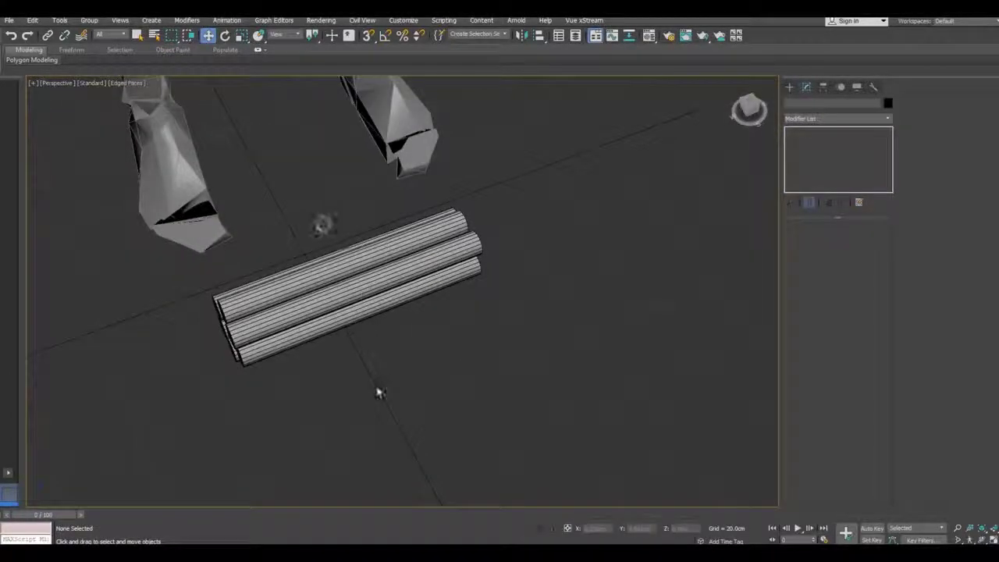
- Select all seven cylinders and raise the bundle upward on Z
{"action": "left_click_drag", "start_coordinate": [210, 203], "coordinate": [419, 375]}
{"action": "middle_click_drag", "start_coordinate": [419, 374], "coordinate": [383, 226], "text": "alt"}
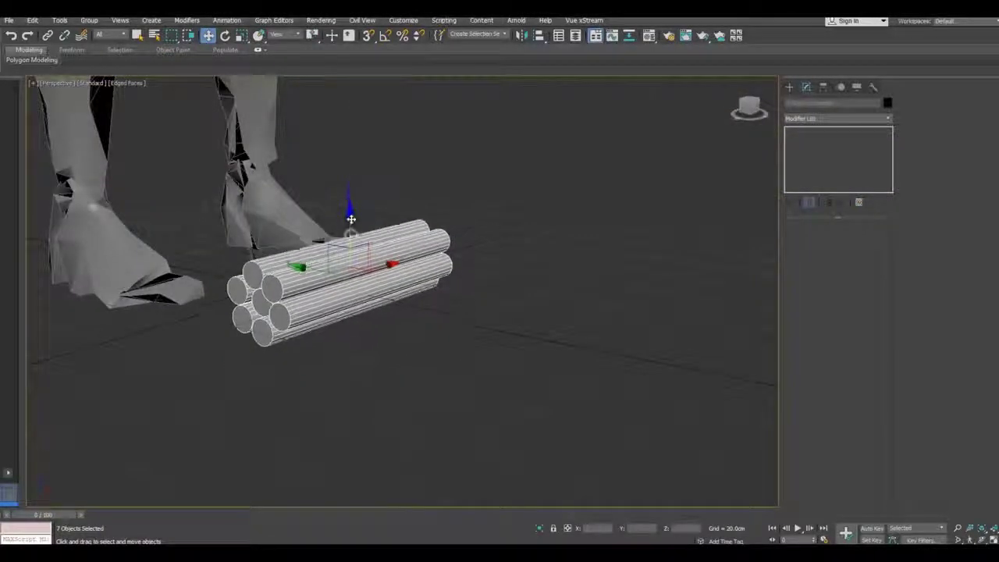
{"action": "left_click_drag", "start_coordinate": [352, 235], "coordinate": [353, 209]}
{"action": "mouse_move", "coordinate": [365, 226]}
{"action": "middle_mouse_down", "text": "alt"}
{"action": "mouse_move", "coordinate": [470, 273]}
{"action": "mouse_move", "coordinate": [376, 288]}
{"action": "mouse_move", "coordinate": [397, 317]}
{"action": "mouse_move", "coordinate": [458, 328]}
{"action": "mouse_move", "coordinate": [439, 350]}
{"action": "mouse_move", "coordinate": [358, 306]}
{"action": "mouse_move", "coordinate": [452, 312]}
{"action": "mouse_move", "coordinate": [359, 293]}
{"action": "middle_mouse_up", "text": "alt"}
- Convert the centre cylinder to Editable Poly and attach all six outer cylinders to it
{"action": "left_click", "coordinate": [359, 295]}
{"action": "scroll", "coordinate": [369, 301], "scroll_direction": "up", "scroll_amount": 5}
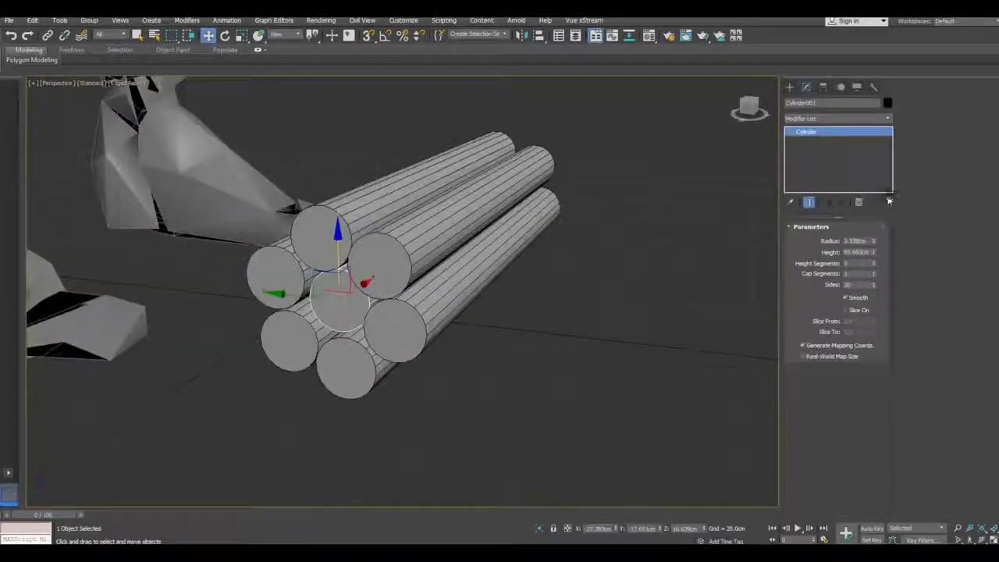
{"action": "right_click", "coordinate": [829, 148]}
{"action": "left_click", "coordinate": [865, 231]}
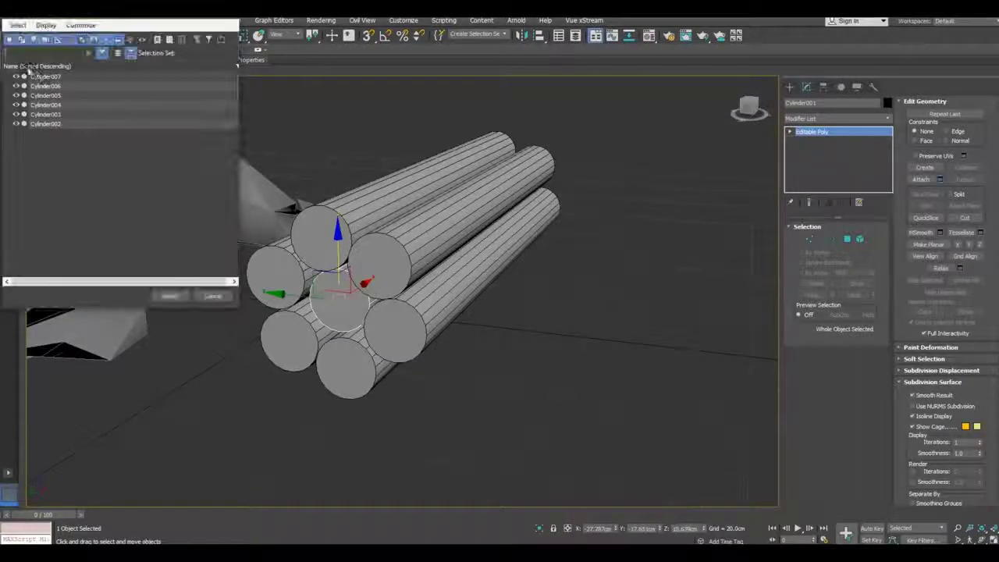
{"action": "left_click", "coordinate": [45, 77]}
{"action": "left_click", "coordinate": [53, 124], "text": "shift"}
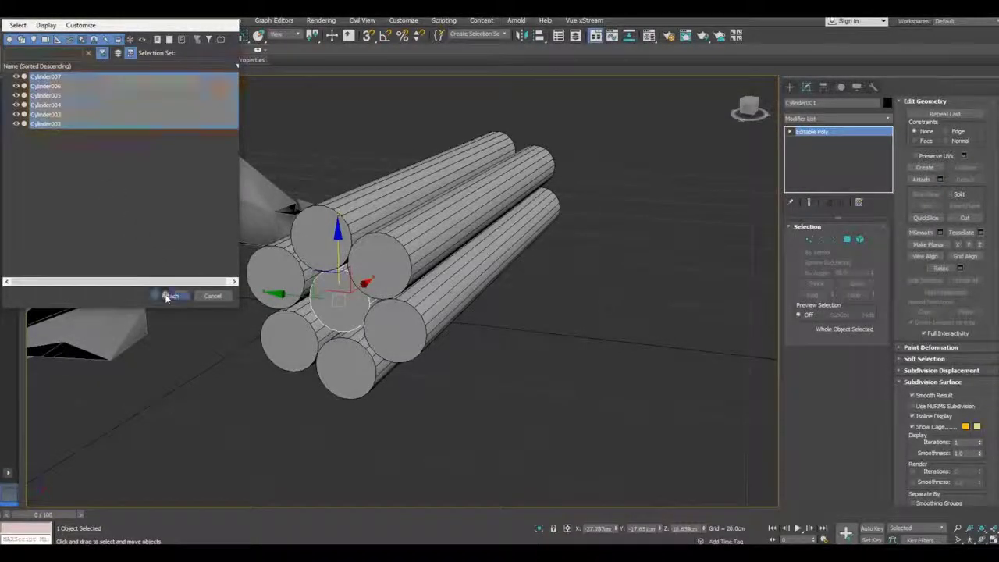
{"action": "left_click", "coordinate": [168, 297]}
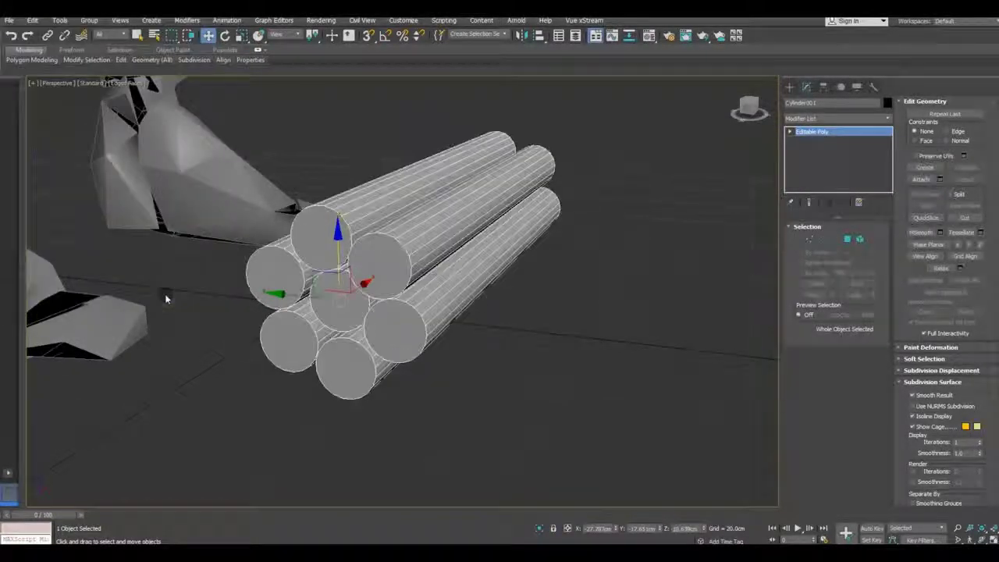
- In Polygon mode, select the end caps of all seven cylinders
{"action": "left_click", "coordinate": [845, 245]}
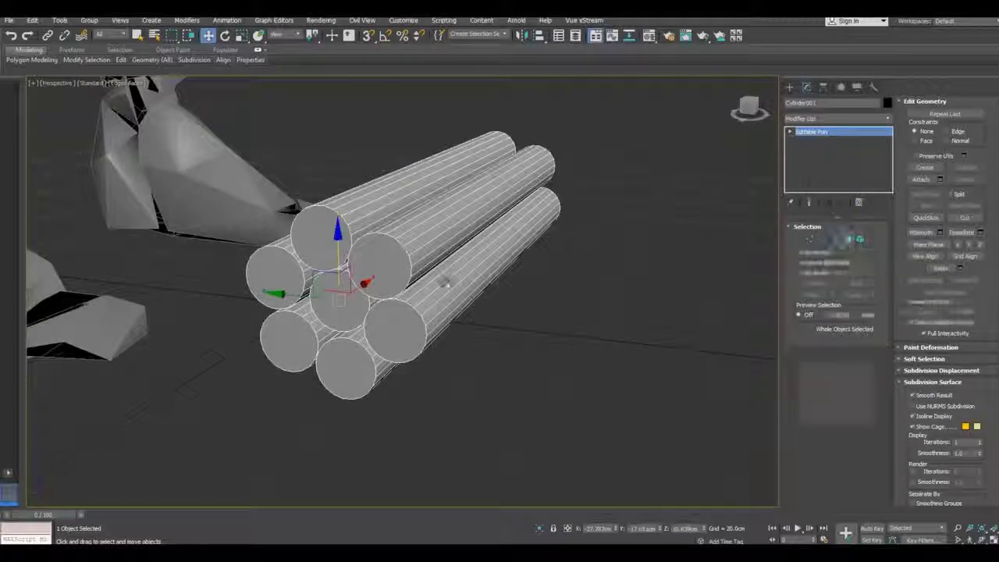
{"action": "left_click", "coordinate": [341, 296]}
{"action": "left_click", "coordinate": [381, 264], "text": "ctrl"}
{"action": "left_click", "coordinate": [394, 332], "text": "ctrl"}
{"action": "left_click", "coordinate": [346, 367], "text": "ctrl"}
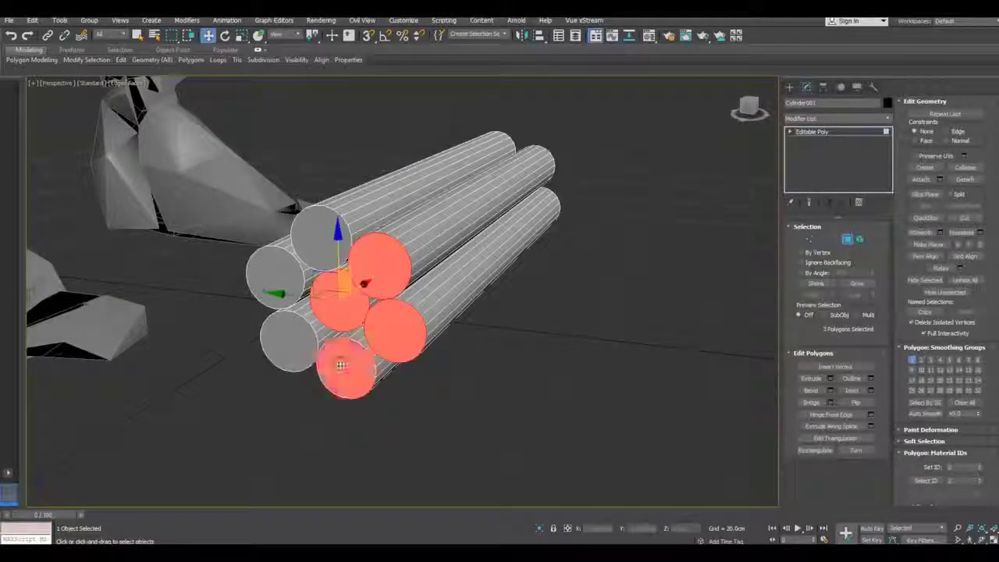
{"action": "left_click", "coordinate": [298, 348], "text": "ctrl"}
{"action": "left_click", "coordinate": [275, 277], "text": "ctrl"}
{"action": "left_click", "coordinate": [322, 234], "text": "ctrl"}
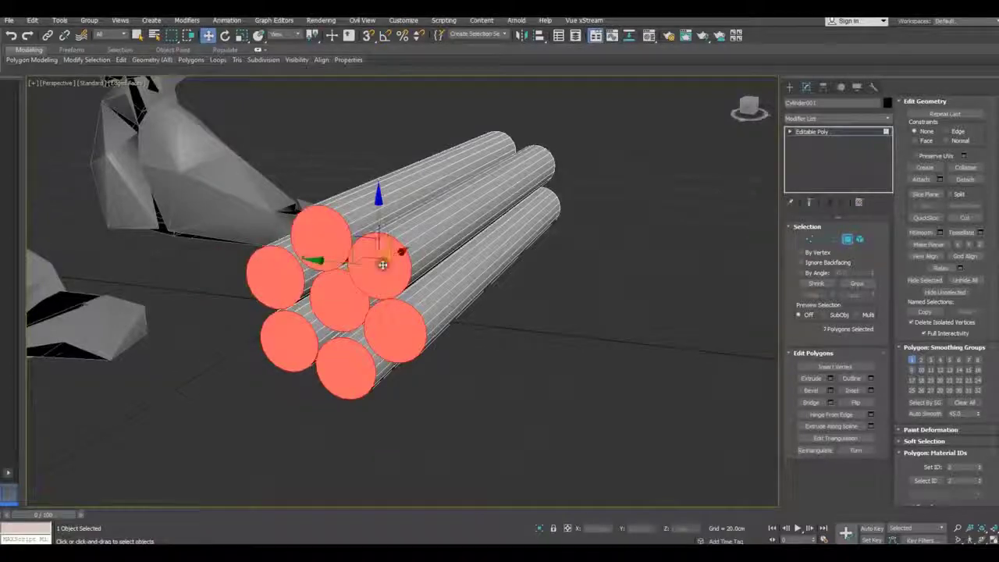
- Select all polygons, invert to keep only the end caps, then convert to their border edges
{"action": "mouse_move", "coordinate": [322, 235]}
{"action": "middle_mouse_down", "text": "alt"}
{"action": "mouse_move", "coordinate": [278, 275]}
{"action": "mouse_move", "coordinate": [278, 249]}
{"action": "middle_mouse_up", "text": "alt"}
{"action": "key", "text": "ctrl+a"}
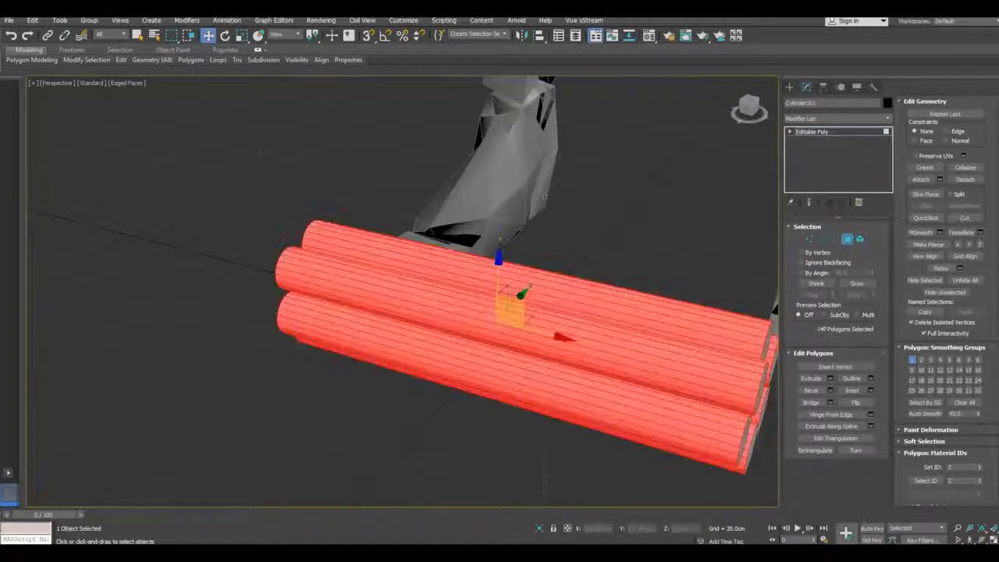
{"action": "key", "text": "ctrl+i"}
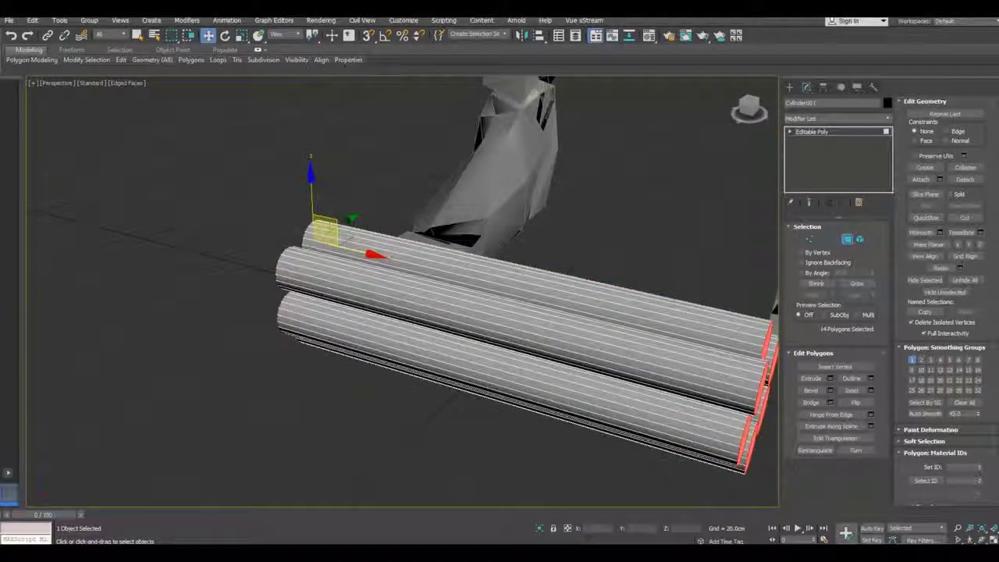
{"action": "mouse_move", "coordinate": [589, 426]}
{"action": "middle_mouse_down", "text": "alt"}
{"action": "mouse_move", "coordinate": [591, 368]}
{"action": "mouse_move", "coordinate": [394, 349]}
{"action": "middle_mouse_up", "text": "alt"}
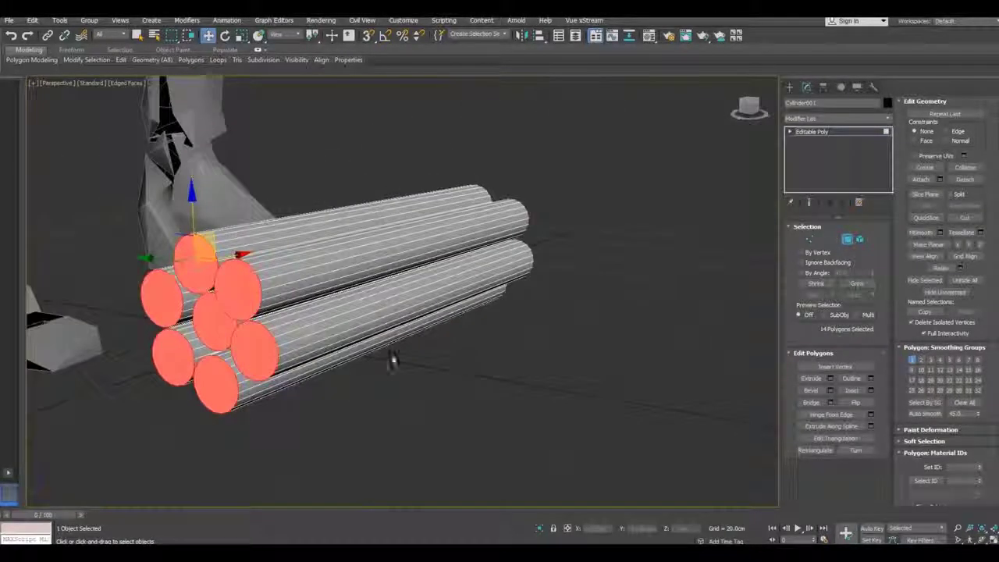
{"action": "scroll", "coordinate": [394, 349], "scroll_direction": "up", "scroll_amount": 2}
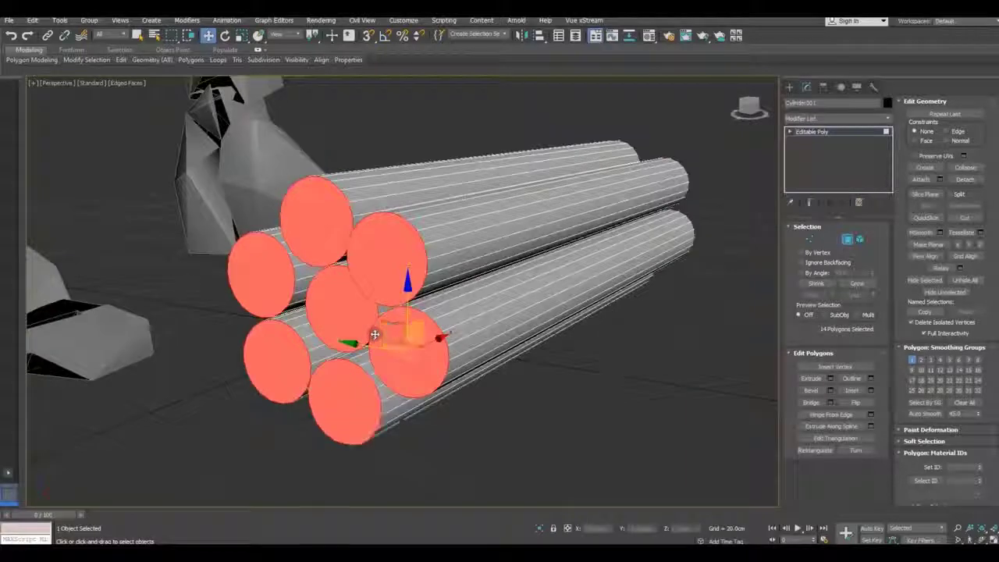
{"action": "scroll", "coordinate": [399, 339], "scroll_direction": "up", "scroll_amount": 2}
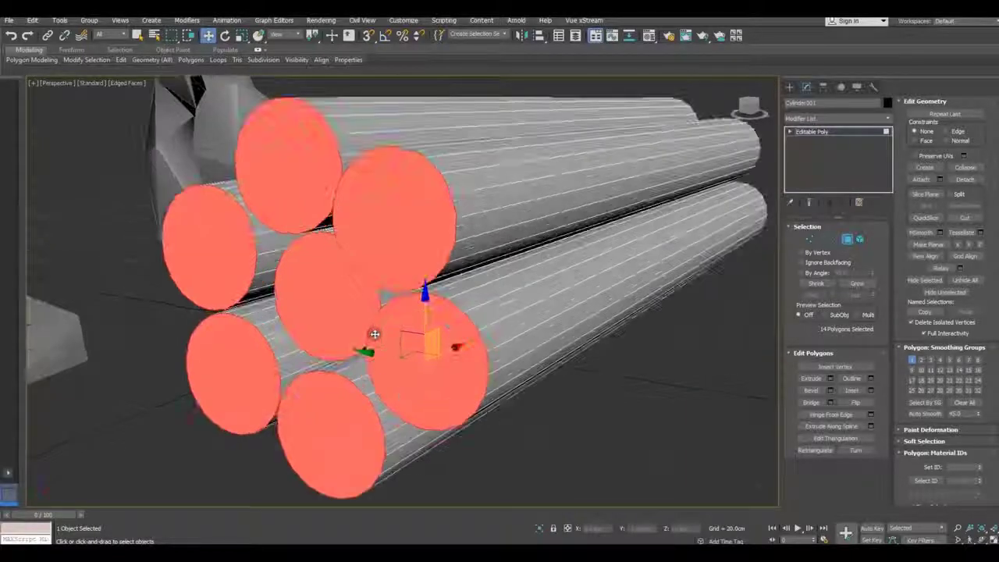
{"action": "left_click", "coordinate": [819, 240], "text": "ctrl"}
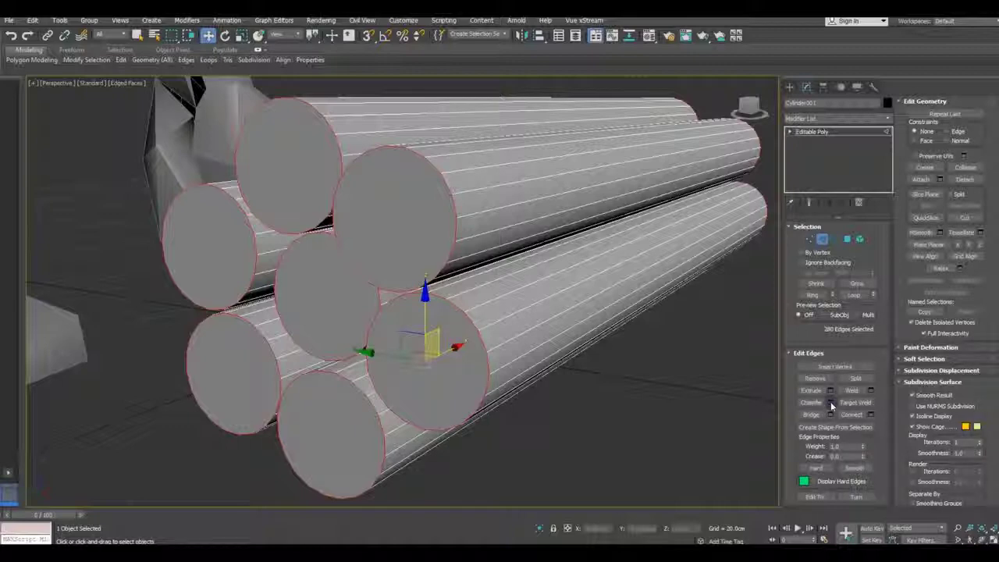
- Chamfer the cap rim edges by about 1.075cm with extra segments and apply it
{"action": "left_click", "coordinate": [830, 402]}
{"action": "middle_click_drag", "start_coordinate": [406, 388], "coordinate": [334, 372], "text": "alt"}
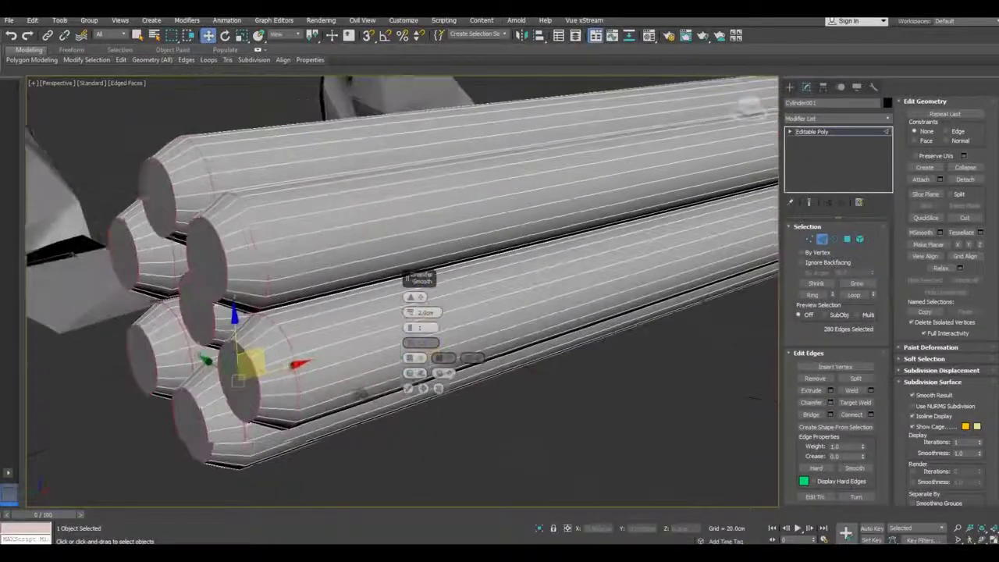
{"action": "mouse_move", "coordinate": [411, 313]}
{"action": "left_mouse_down"}
{"action": "mouse_move", "coordinate": [411, 327]}
{"action": "mouse_move", "coordinate": [407, 306]}
{"action": "left_mouse_up"}
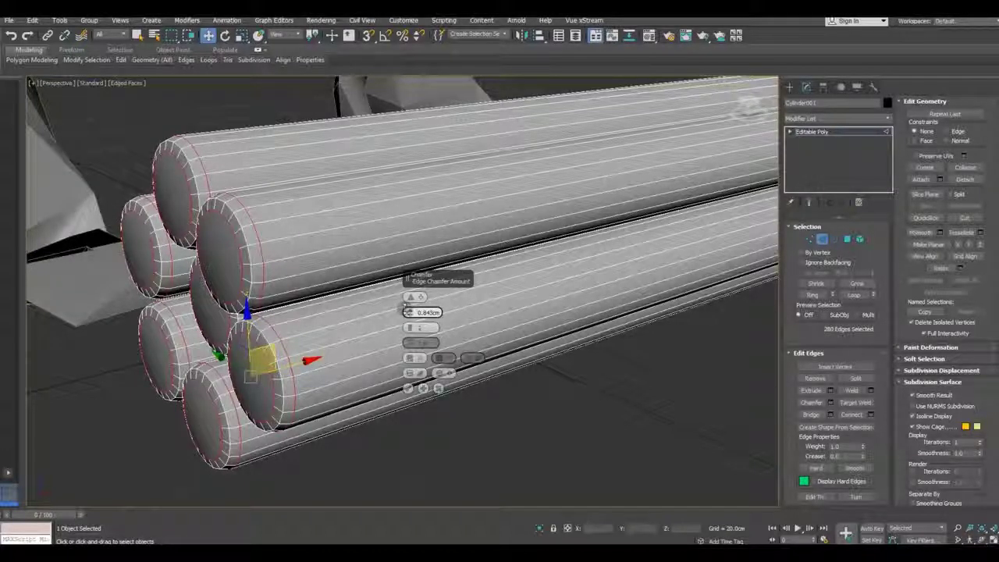
{"action": "left_click_drag", "start_coordinate": [407, 312], "coordinate": [407, 306]}
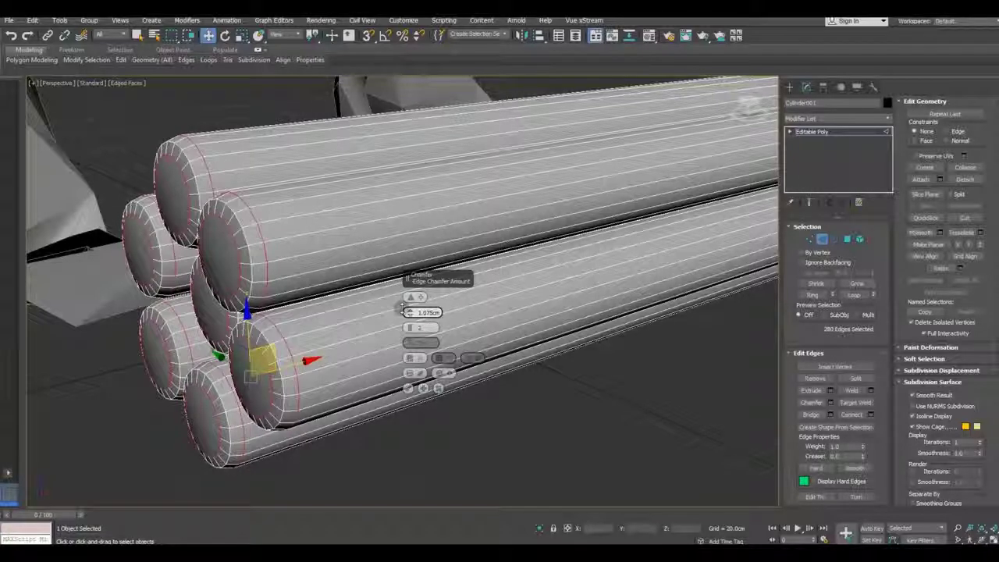
{"action": "left_click", "coordinate": [407, 325]}
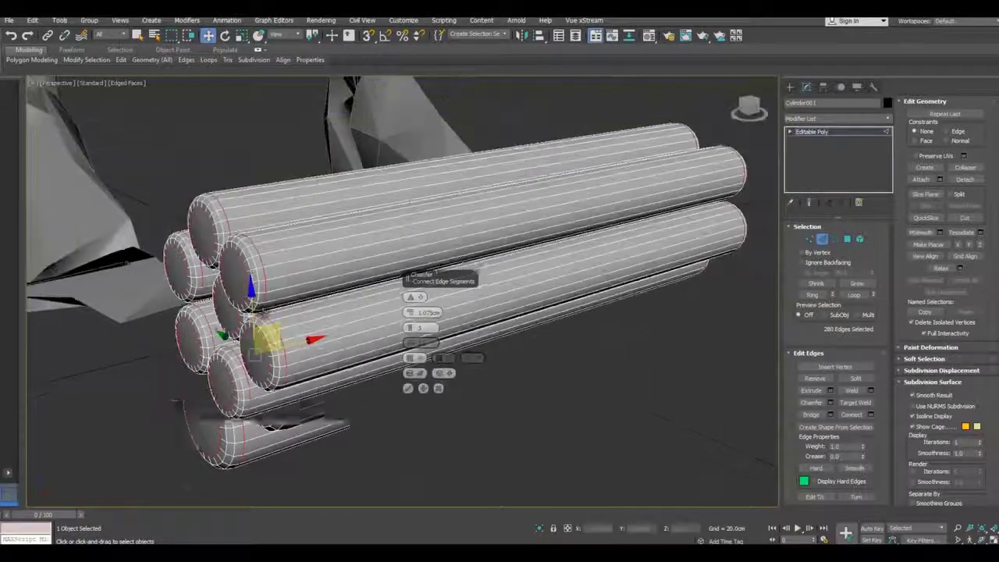
{"action": "scroll", "coordinate": [347, 311], "scroll_direction": "down", "scroll_amount": 3}
{"action": "middle_click_drag", "start_coordinate": [347, 311], "coordinate": [320, 324], "text": "alt"}
{"action": "scroll", "coordinate": [332, 314], "scroll_direction": "up", "scroll_amount": 2}
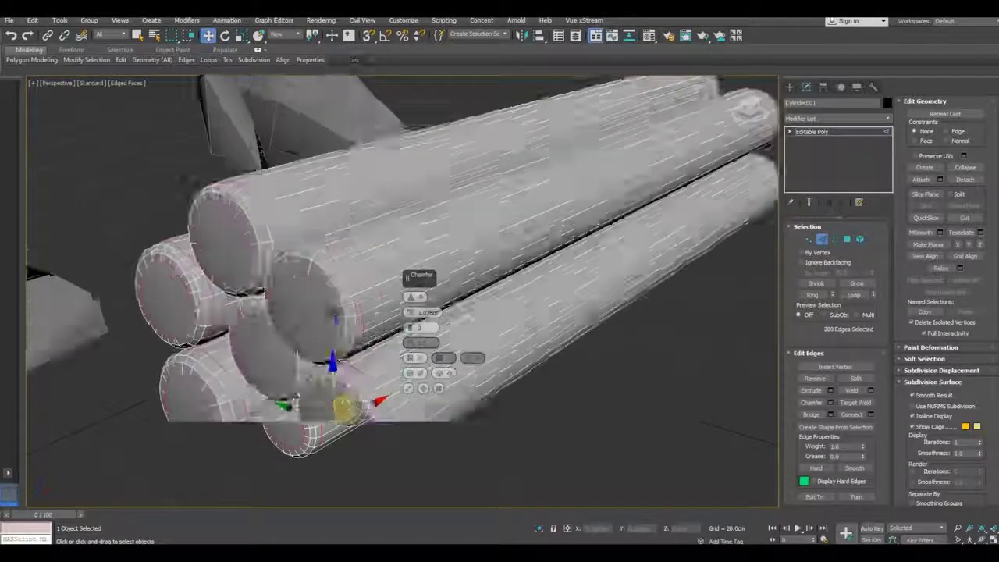
{"action": "scroll", "coordinate": [334, 312], "scroll_direction": "up", "scroll_amount": 3}
{"action": "left_click", "coordinate": [406, 388]}
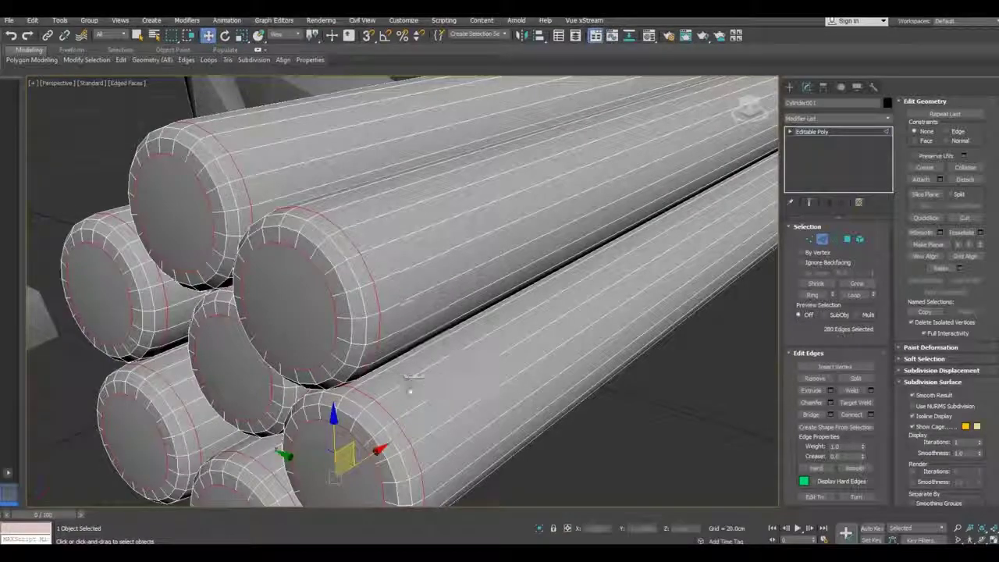
{"action": "scroll", "coordinate": [301, 316], "scroll_direction": "down", "scroll_amount": 3}
{"action": "scroll", "coordinate": [296, 318], "scroll_direction": "down", "scroll_amount": 2}
{"action": "mouse_move", "coordinate": [300, 320]}
{"action": "middle_mouse_down", "text": "alt"}
{"action": "mouse_move", "coordinate": [173, 314]}
{"action": "mouse_move", "coordinate": [37, 484]}
{"action": "middle_mouse_up", "text": "alt"}
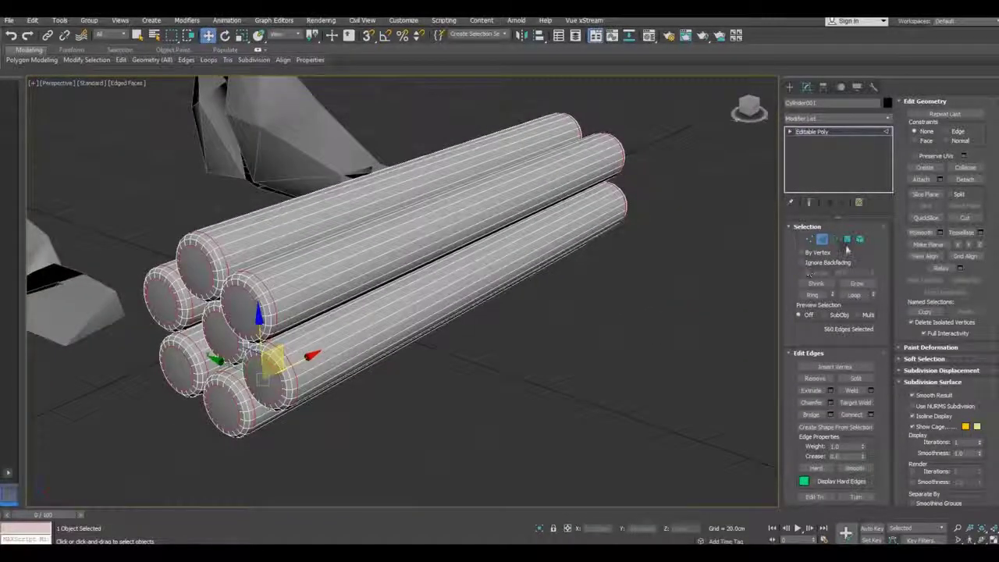
- Invert the cap selection to the side faces and give them a pale pink vertex colour
{"action": "key", "text": "4"}
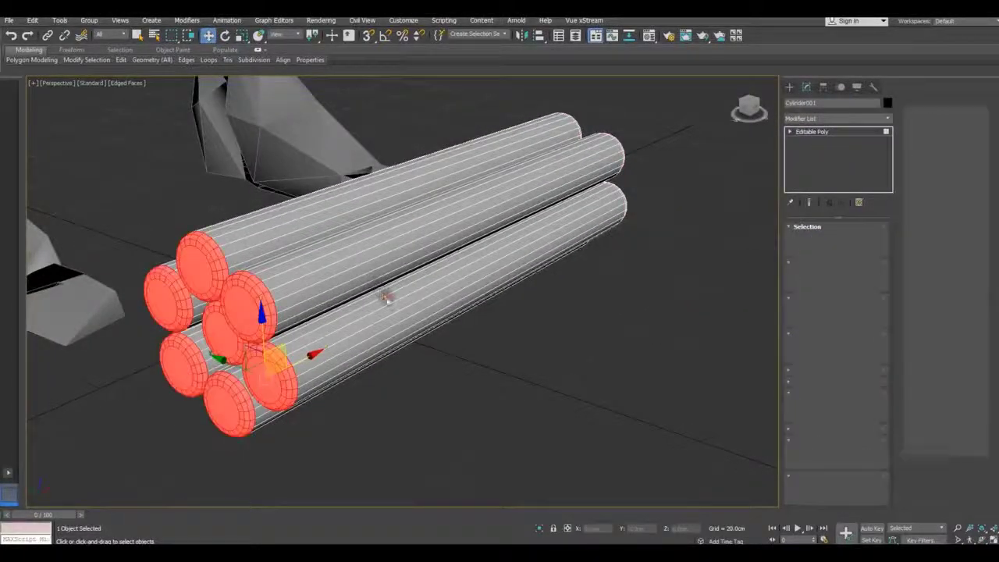
{"action": "mouse_move", "coordinate": [383, 294]}
{"action": "middle_mouse_down", "text": "alt"}
{"action": "mouse_move", "coordinate": [243, 291]}
{"action": "mouse_move", "coordinate": [363, 290]}
{"action": "middle_mouse_up", "text": "alt"}
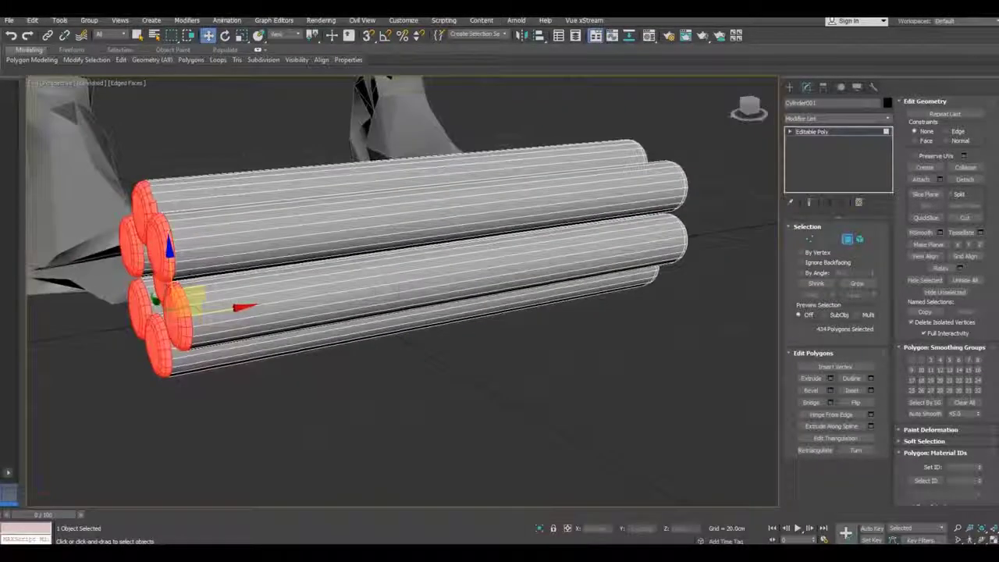
{"action": "middle_click_drag", "start_coordinate": [552, 297], "coordinate": [494, 293], "text": "alt"}
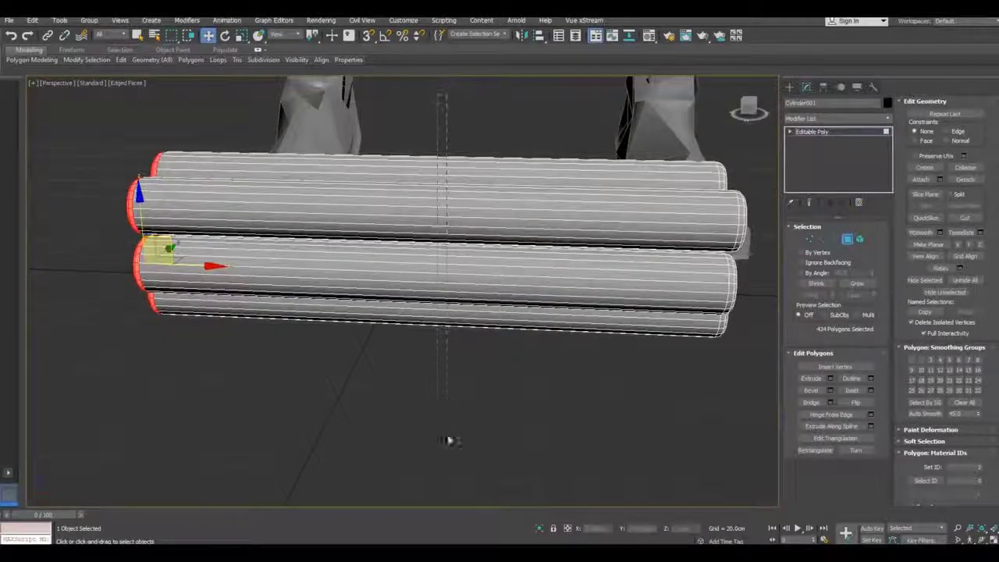
{"action": "key", "text": "ctrl+i"}
{"action": "middle_click_drag", "start_coordinate": [352, 368], "coordinate": [468, 358], "text": "alt"}
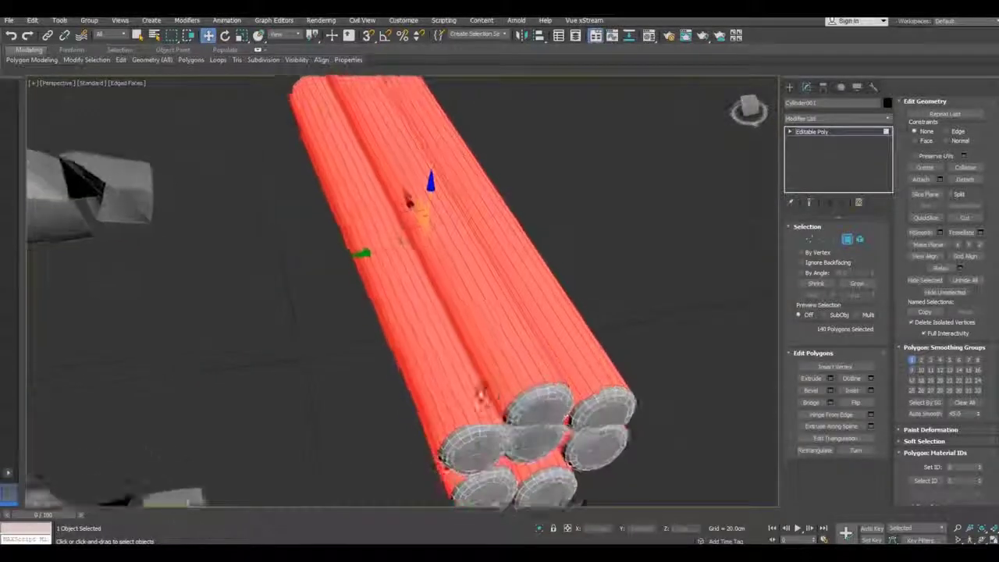
{"action": "middle_click_drag", "start_coordinate": [408, 201], "coordinate": [484, 205], "text": "alt"}
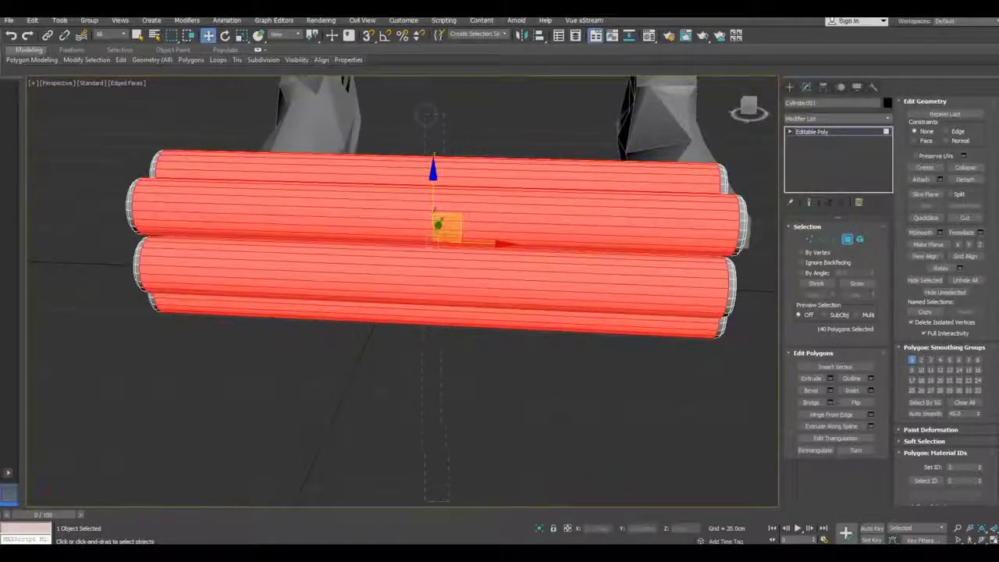
{"action": "scroll", "coordinate": [385, 361], "scroll_direction": "down", "scroll_amount": 4}
{"action": "middle_click_drag", "start_coordinate": [433, 406], "coordinate": [488, 398], "text": "alt"}
{"action": "scroll", "coordinate": [335, 324], "scroll_direction": "up", "scroll_amount": 3}
{"action": "scroll", "coordinate": [964, 408], "scroll_direction": "down", "scroll_amount": 2}
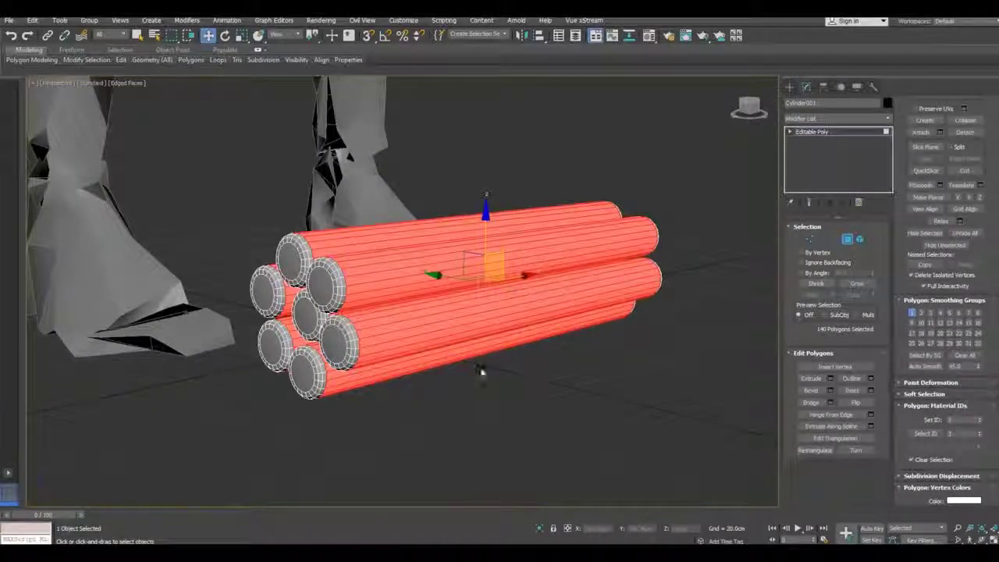
{"action": "left_click", "coordinate": [953, 502]}
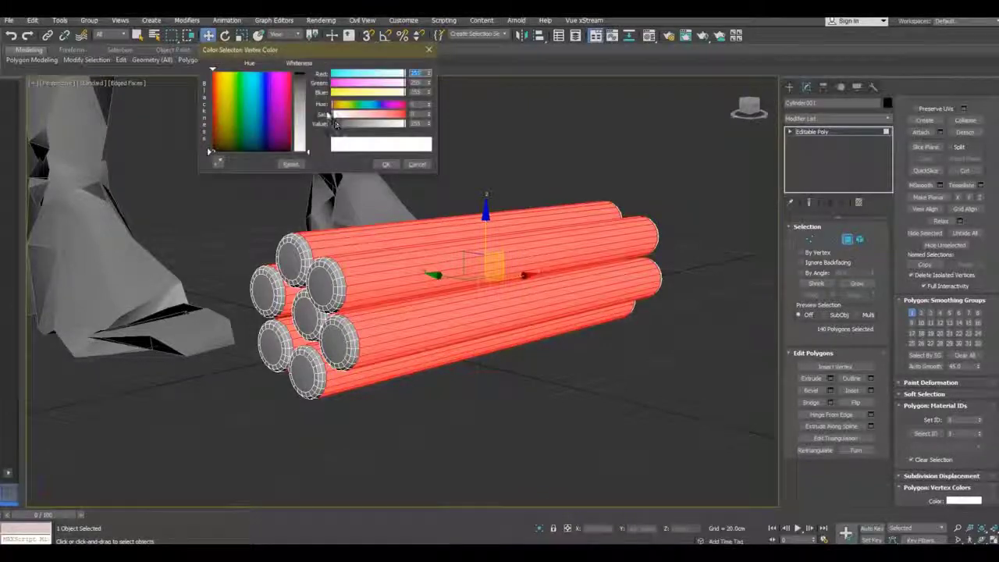
{"action": "left_click_drag", "start_coordinate": [293, 81], "coordinate": [300, 78]}
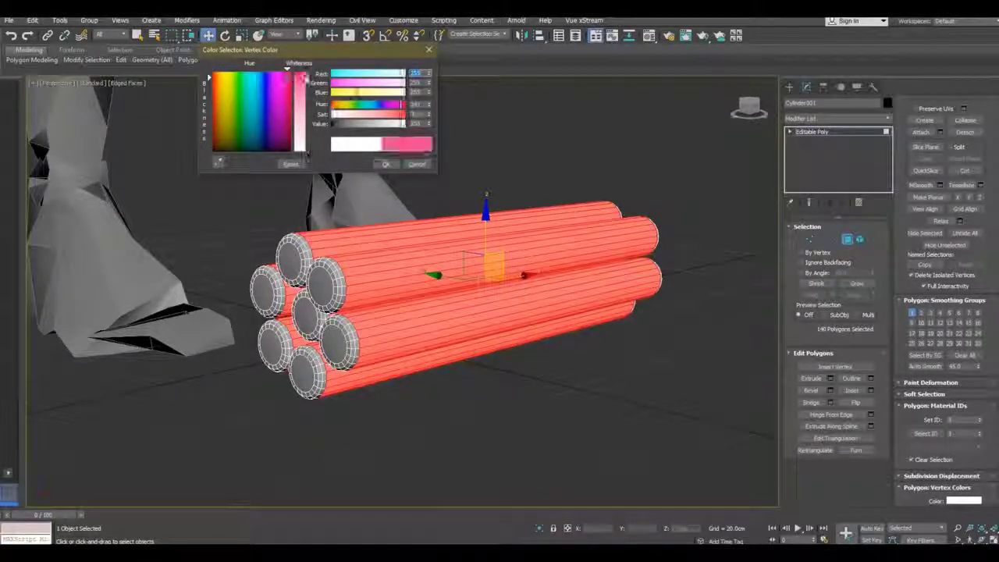
{"action": "left_click", "coordinate": [384, 164]}
- Invert back to the end caps, colour them purple, then exit Polygon mode and deselect
{"action": "key", "text": "ctrl+i"}
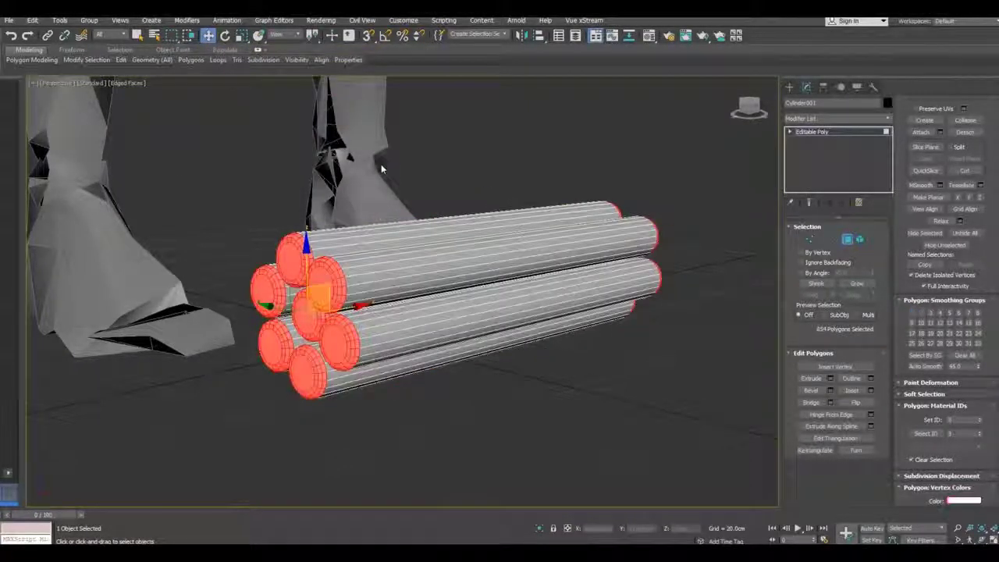
{"action": "mouse_move", "coordinate": [381, 169]}
{"action": "middle_mouse_down", "text": "alt"}
{"action": "mouse_move", "coordinate": [328, 188]}
{"action": "mouse_move", "coordinate": [977, 443]}
{"action": "middle_mouse_up", "text": "alt"}
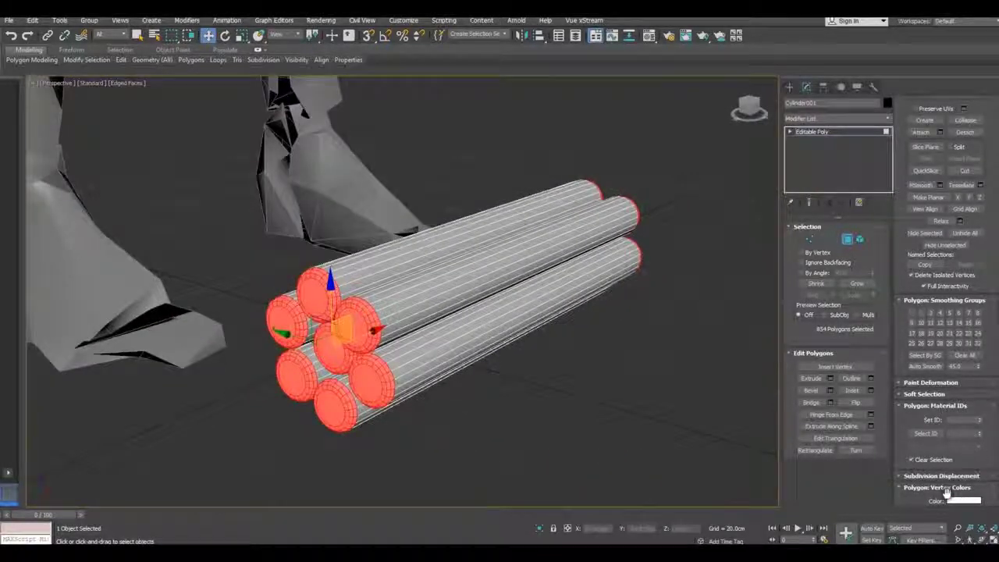
{"action": "left_click", "coordinate": [957, 501]}
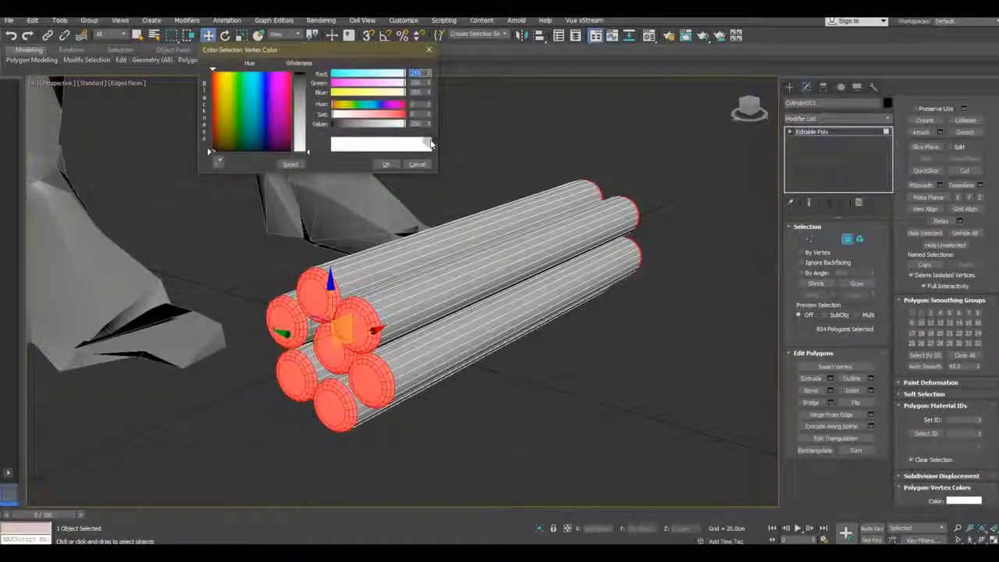
{"action": "left_click", "coordinate": [269, 78]}
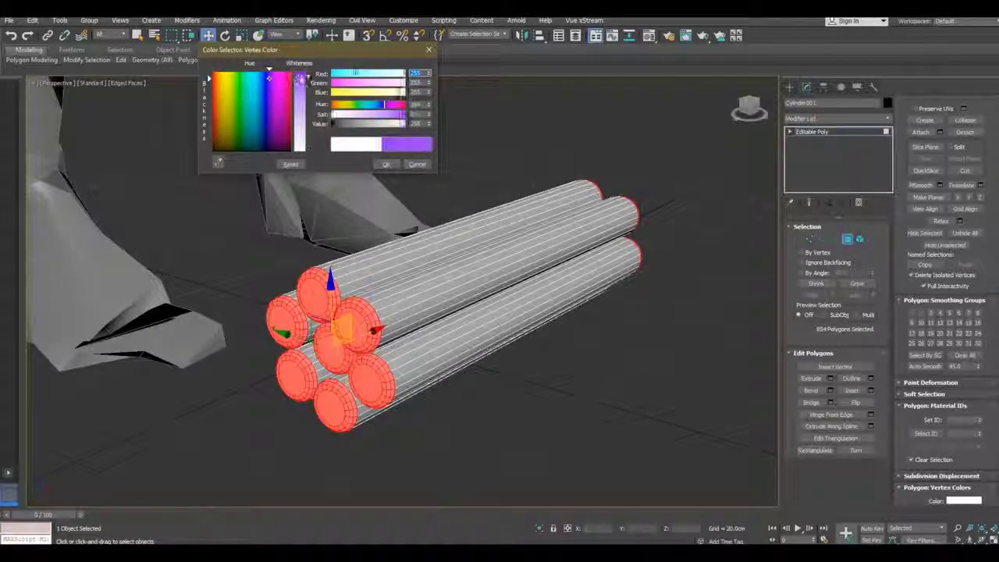
{"action": "left_click", "coordinate": [380, 165]}
{"action": "left_click", "coordinate": [832, 133]}
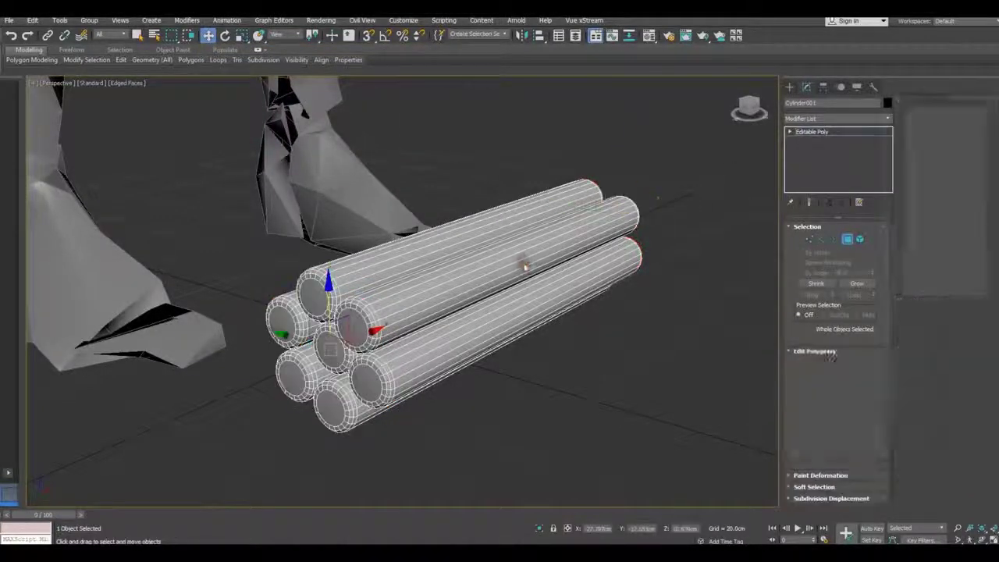
{"action": "mouse_move", "coordinate": [523, 260]}
{"action": "middle_mouse_down", "text": "alt"}
{"action": "mouse_move", "coordinate": [502, 329]}
{"action": "mouse_move", "coordinate": [439, 281]}
{"action": "mouse_move", "coordinate": [484, 272]}
{"action": "middle_mouse_up", "text": "alt"}
{"action": "left_click", "coordinate": [461, 394]}
- Turn off the wireframe overlay on the shaded viewport
{"action": "scroll", "coordinate": [459, 390], "scroll_direction": "down", "scroll_amount": 5}
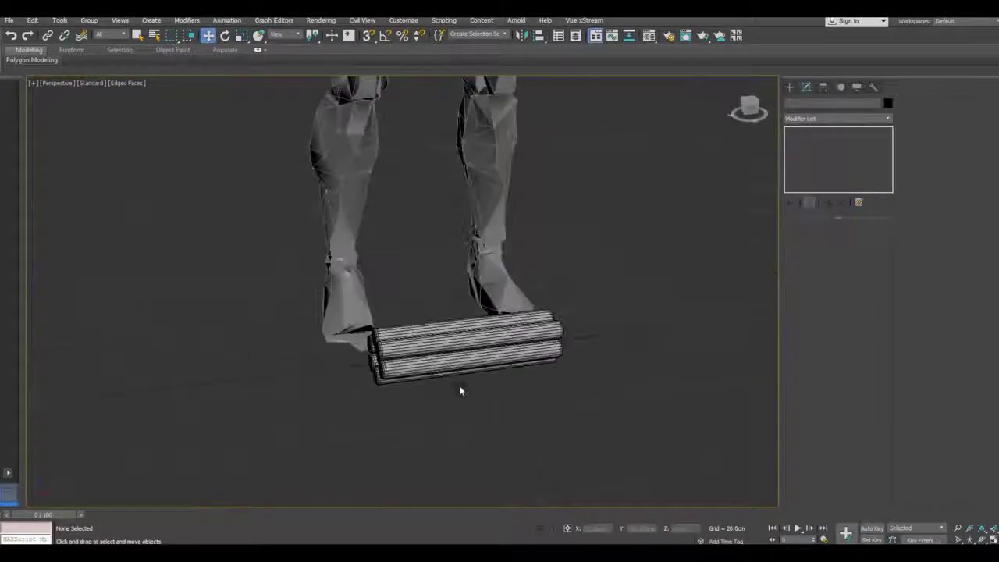
{"action": "middle_click_drag", "start_coordinate": [459, 390], "coordinate": [497, 376], "text": "alt"}
{"action": "scroll", "coordinate": [497, 376], "scroll_direction": "up", "scroll_amount": 5}
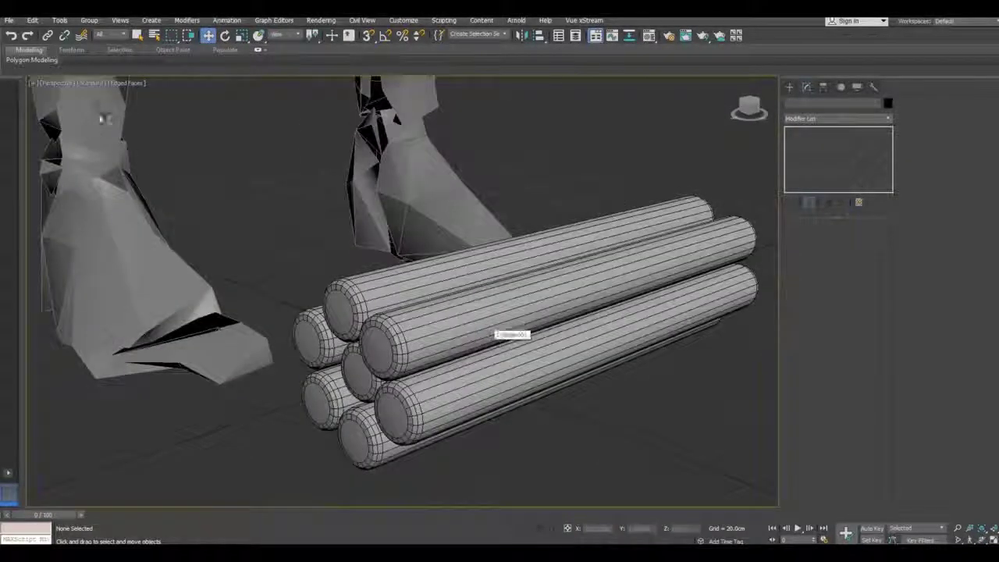
{"action": "left_click", "coordinate": [128, 84]}
{"action": "left_click", "coordinate": [173, 190]}
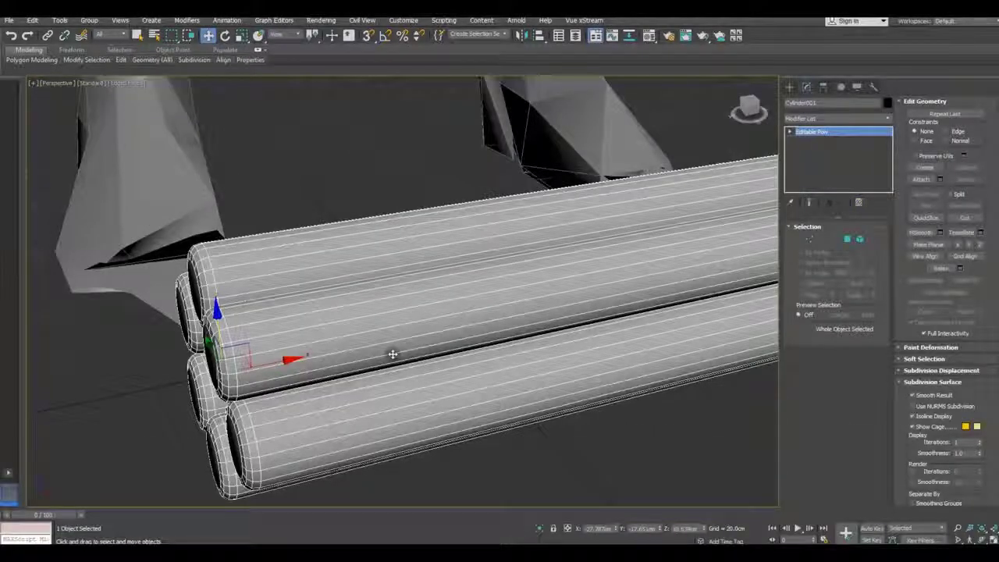
- In Edge mode, ring the lengthwise edges, connect a loop across the cylinders, then clear the selection
{"action": "left_click", "coordinate": [826, 240]}
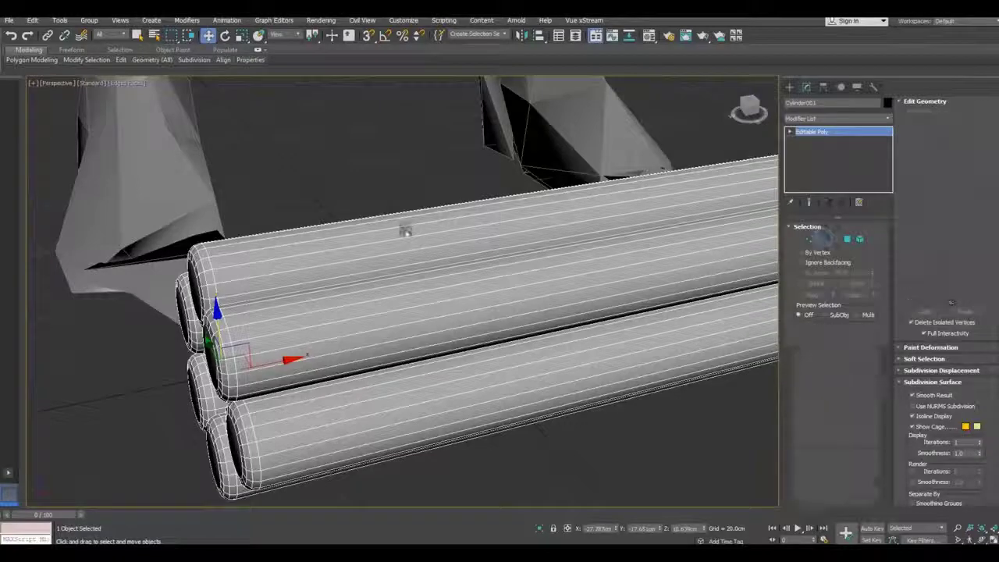
{"action": "mouse_move", "coordinate": [371, 252]}
{"action": "middle_mouse_down", "text": "alt"}
{"action": "mouse_move", "coordinate": [346, 252]}
{"action": "mouse_move", "coordinate": [323, 268]}
{"action": "mouse_move", "coordinate": [439, 151]}
{"action": "middle_mouse_up", "text": "alt"}
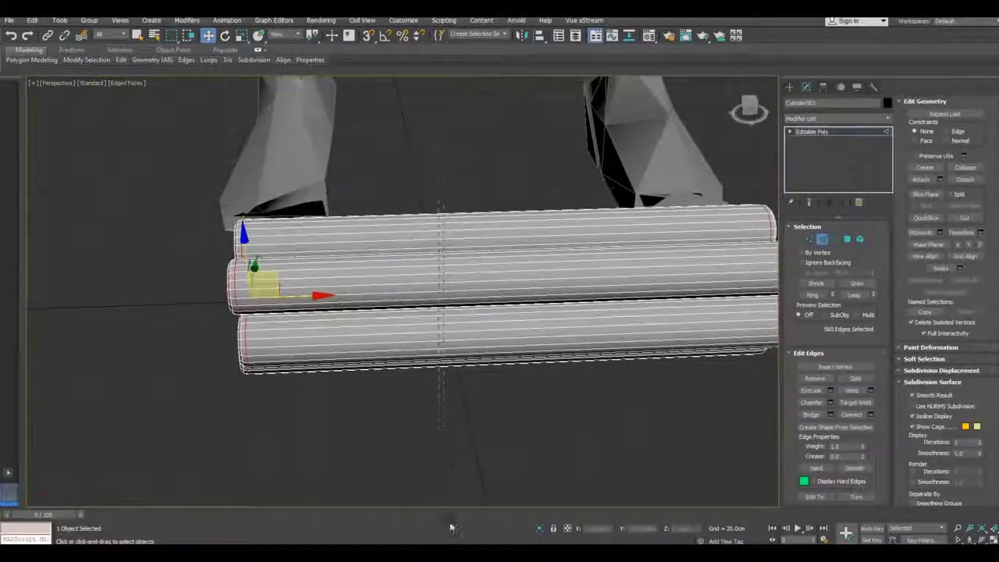
{"action": "left_click", "coordinate": [863, 467]}
{"action": "left_click", "coordinate": [870, 414]}
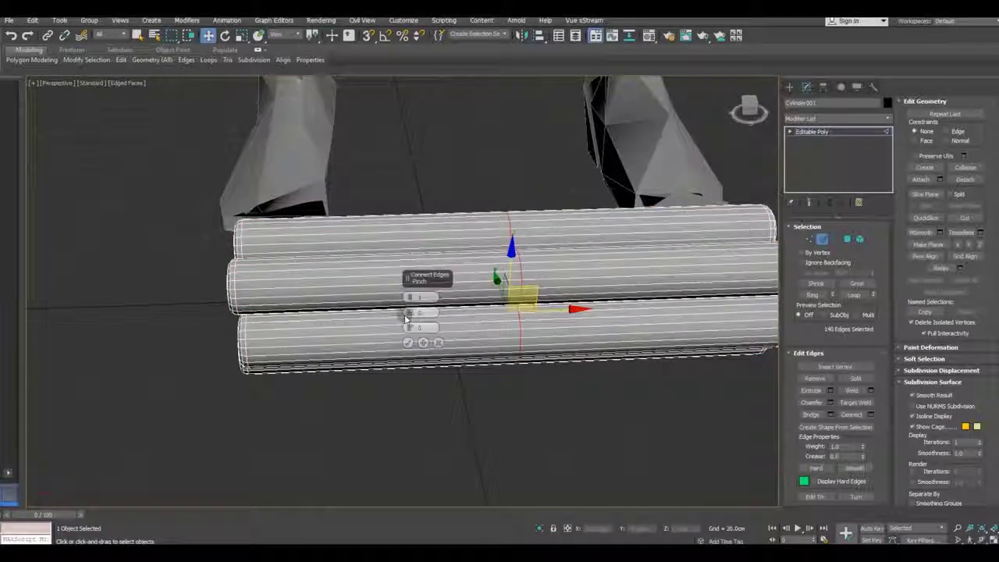
{"action": "mouse_move", "coordinate": [430, 313]}
{"action": "middle_mouse_down", "text": "alt"}
{"action": "mouse_move", "coordinate": [362, 350]}
{"action": "mouse_move", "coordinate": [383, 308]}
{"action": "middle_mouse_up", "text": "alt"}
{"action": "scroll", "coordinate": [428, 289], "scroll_direction": "up", "scroll_amount": 5}
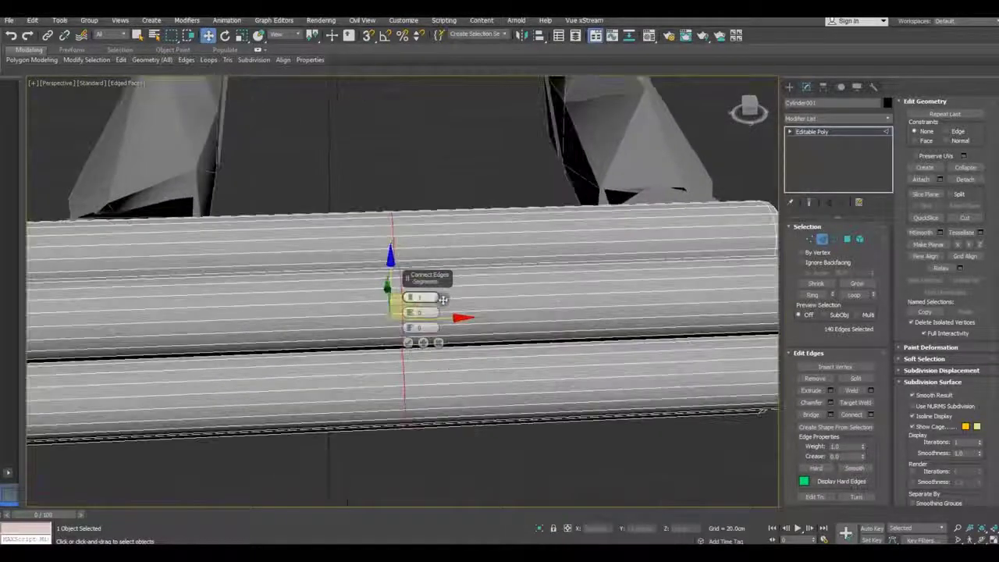
{"action": "left_click_drag", "start_coordinate": [428, 278], "coordinate": [546, 279]}
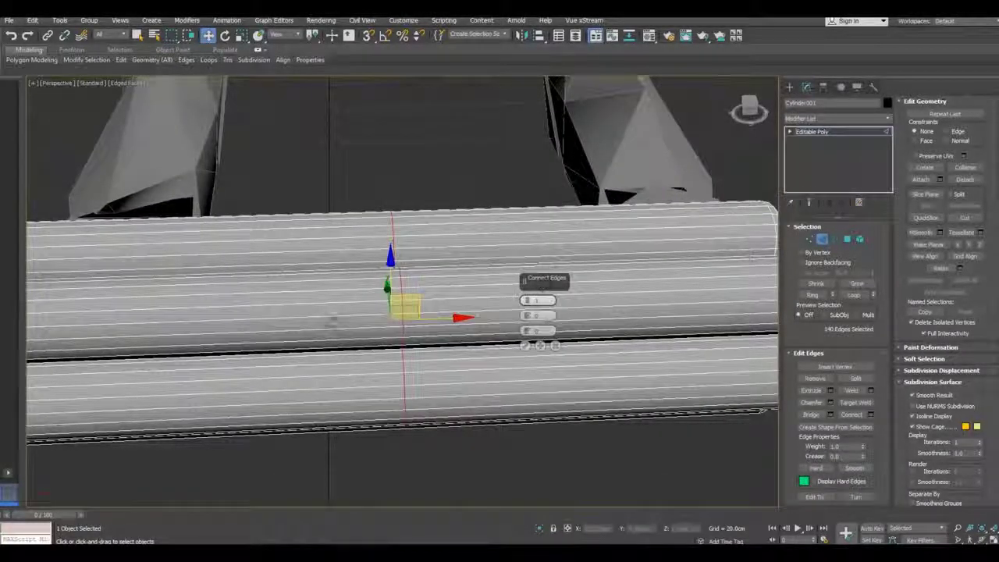
{"action": "mouse_move", "coordinate": [546, 297]}
{"action": "middle_mouse_down", "text": "alt"}
{"action": "mouse_move", "coordinate": [383, 330]}
{"action": "mouse_move", "coordinate": [431, 328]}
{"action": "mouse_move", "coordinate": [414, 319]}
{"action": "mouse_move", "coordinate": [383, 328]}
{"action": "mouse_move", "coordinate": [413, 310]}
{"action": "mouse_move", "coordinate": [401, 310]}
{"action": "middle_mouse_up", "text": "alt"}
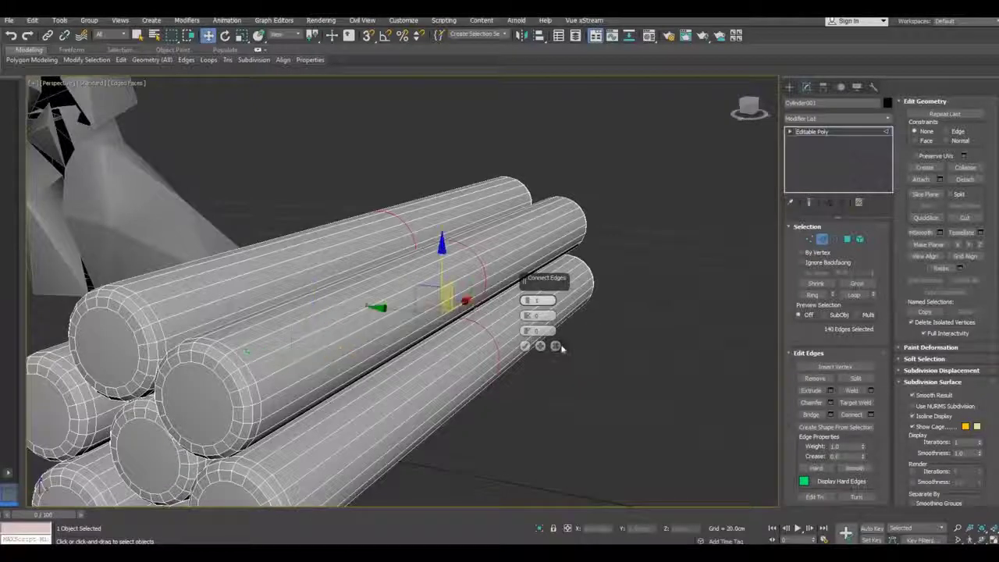
{"action": "left_click", "coordinate": [556, 346]}
{"action": "left_click", "coordinate": [617, 382]}
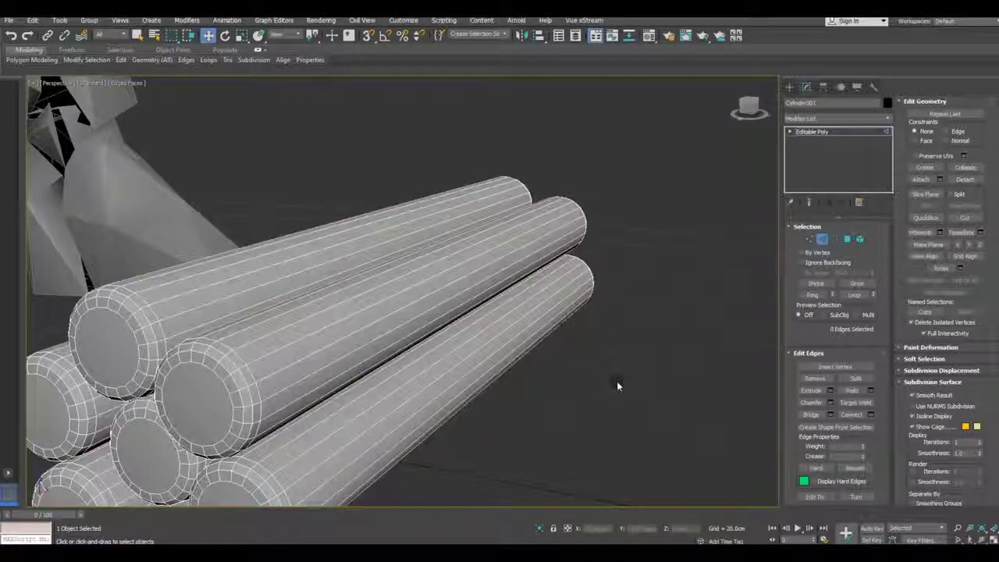
- Switch to the Left view, exit Edge level, and go to Create > Shapes
{"action": "key", "text": "l"}
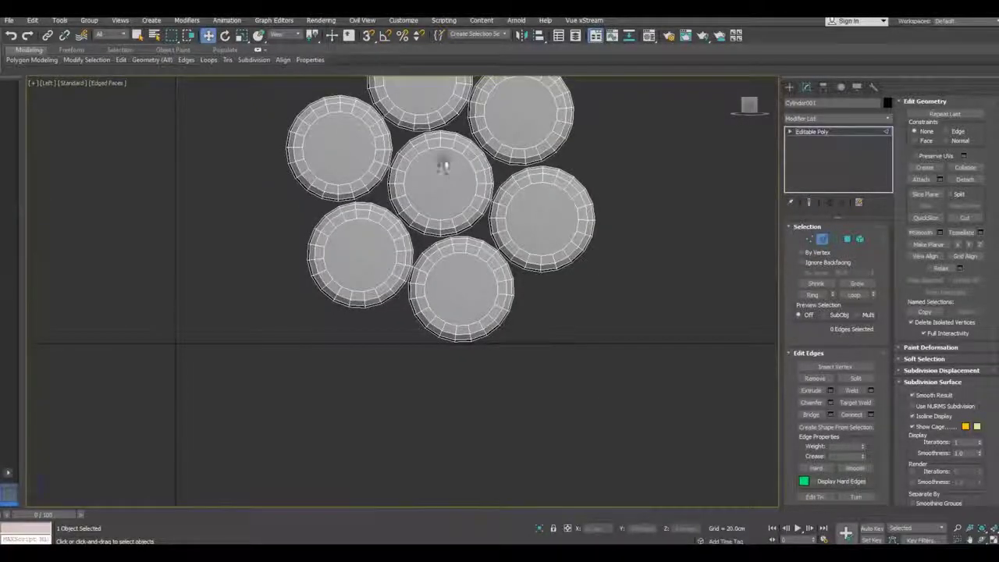
{"action": "middle_click_drag", "start_coordinate": [446, 161], "coordinate": [430, 330]}
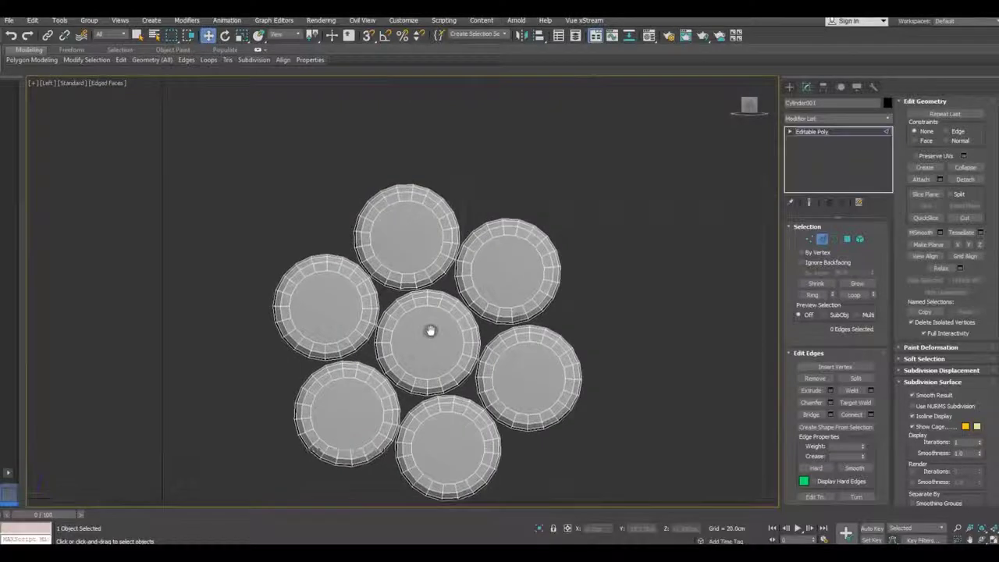
{"action": "left_click", "coordinate": [839, 130]}
{"action": "left_click", "coordinate": [788, 86]}
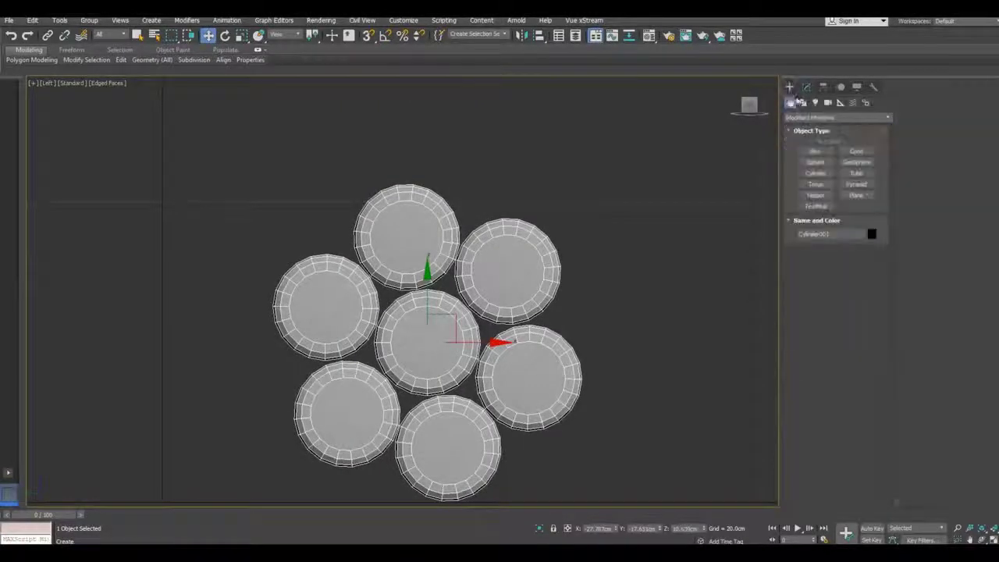
{"action": "left_click", "coordinate": [802, 102]}
{"action": "middle_click_drag", "start_coordinate": [406, 194], "coordinate": [345, 244]}
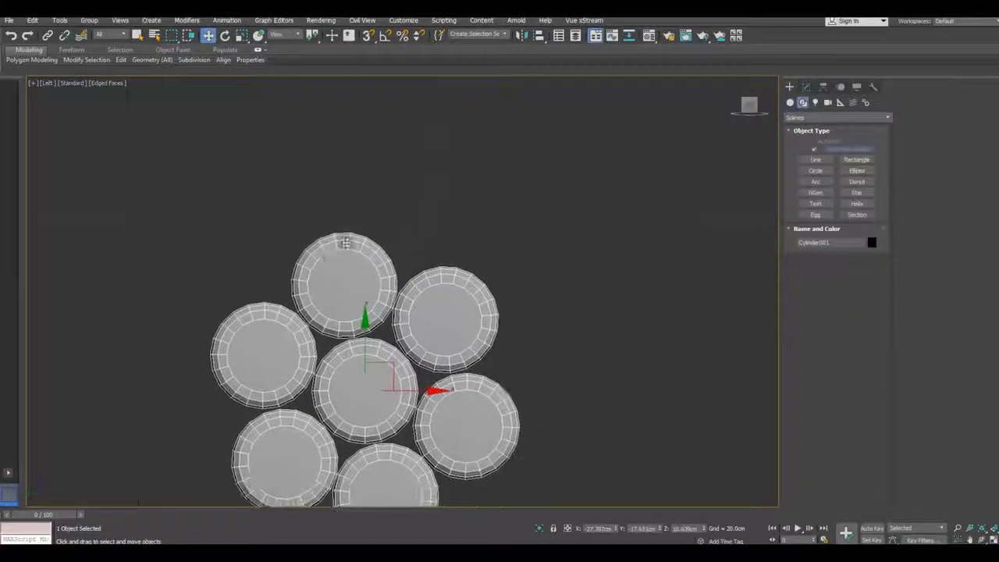
- Set the viewport to wireframe, draw a trial Line, then undo it
{"action": "left_click", "coordinate": [816, 159]}
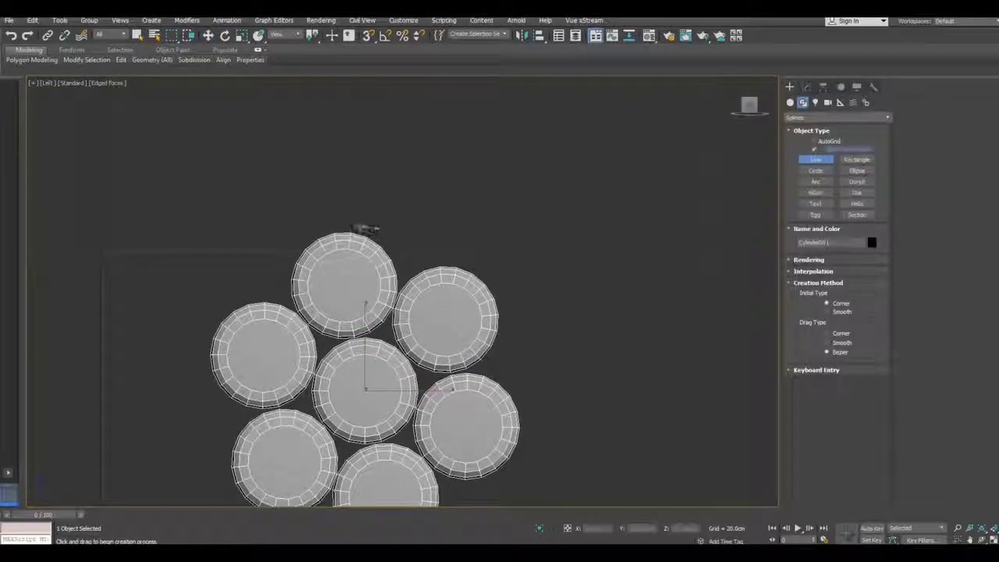
{"action": "left_click", "coordinate": [109, 83]}
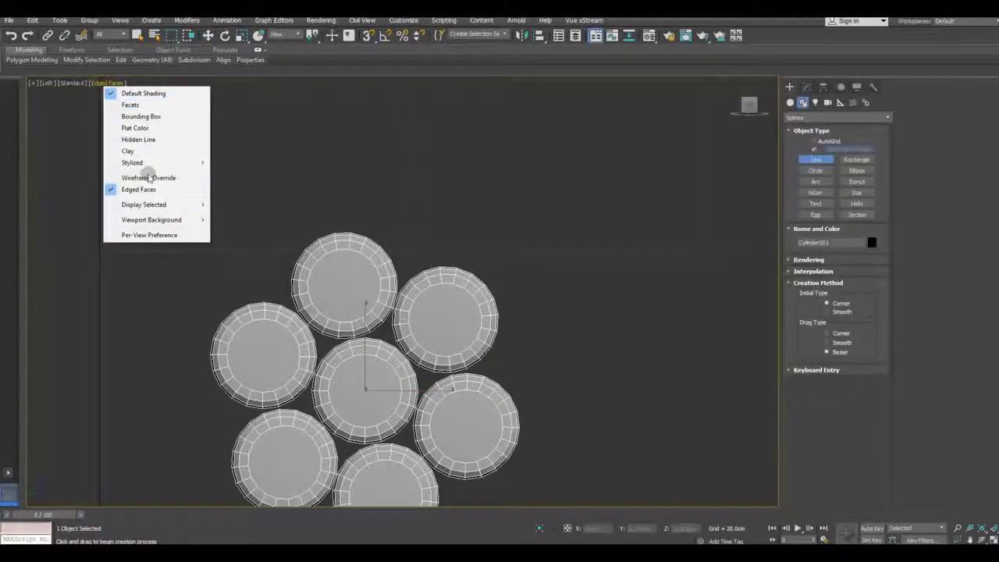
{"action": "left_click", "coordinate": [129, 179]}
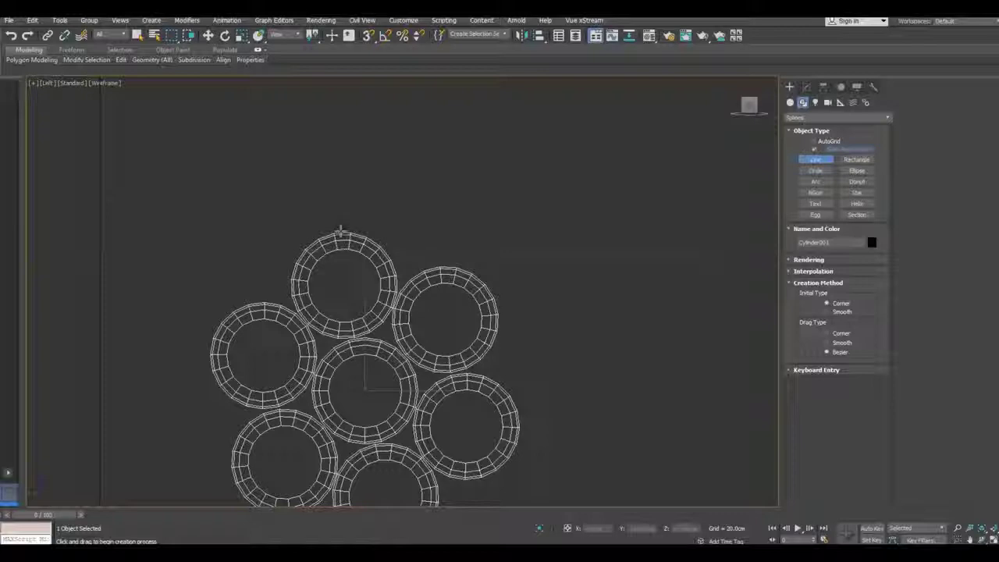
{"action": "left_click", "coordinate": [337, 229]}
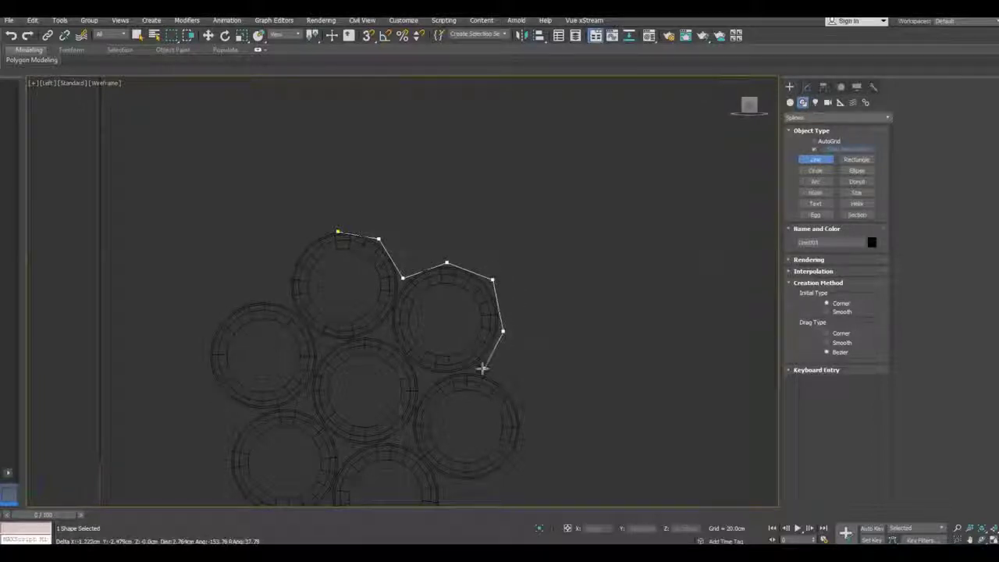
{"action": "left_click", "coordinate": [479, 370]}
{"action": "middle_click_drag", "start_coordinate": [522, 383], "coordinate": [482, 286]}
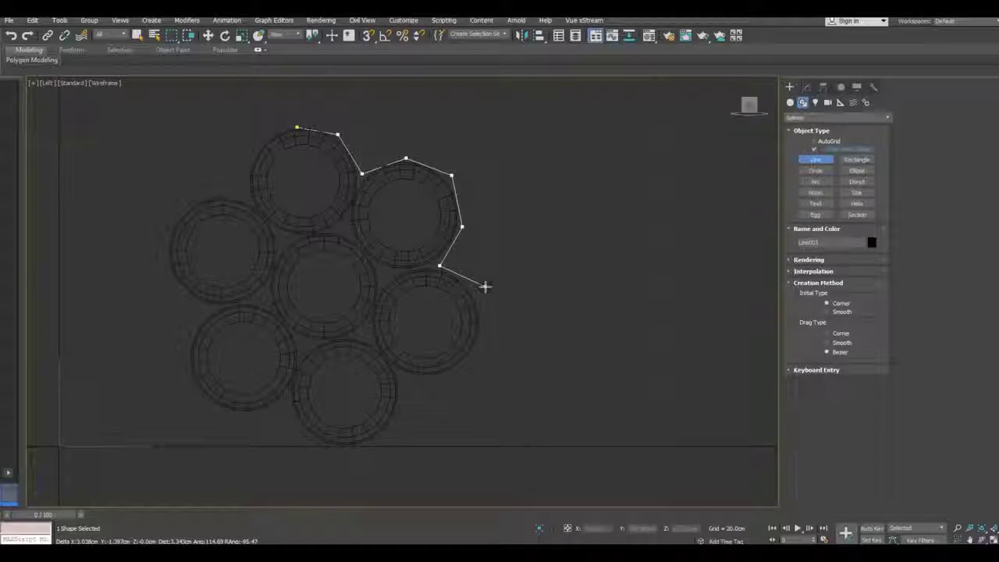
{"action": "right_click", "coordinate": [484, 286]}
{"action": "key", "text": "ctrl+z"}
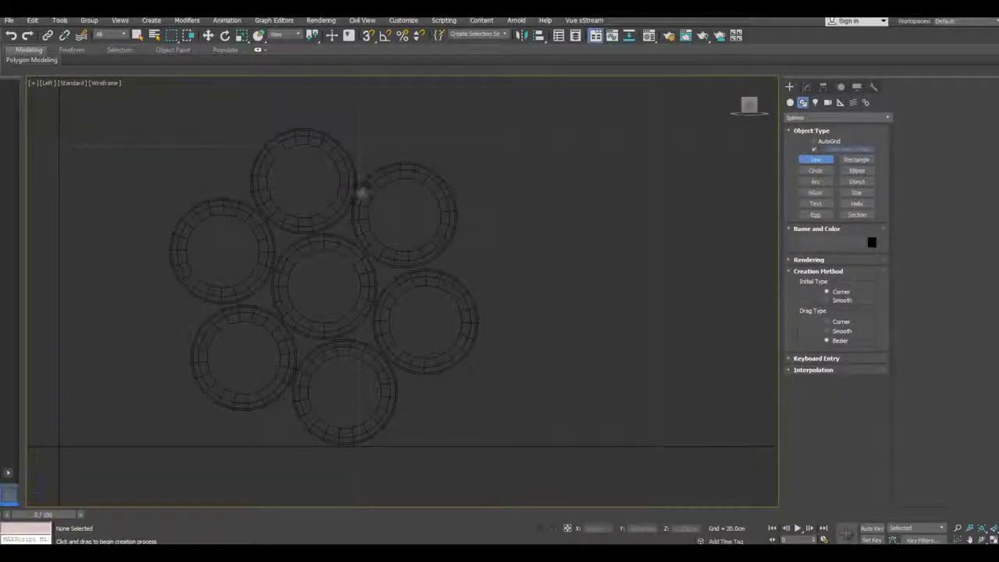
- Start the outline above the top cylinder and trace points down the bundle's right side
{"action": "middle_click_drag", "start_coordinate": [361, 192], "coordinate": [395, 269]}
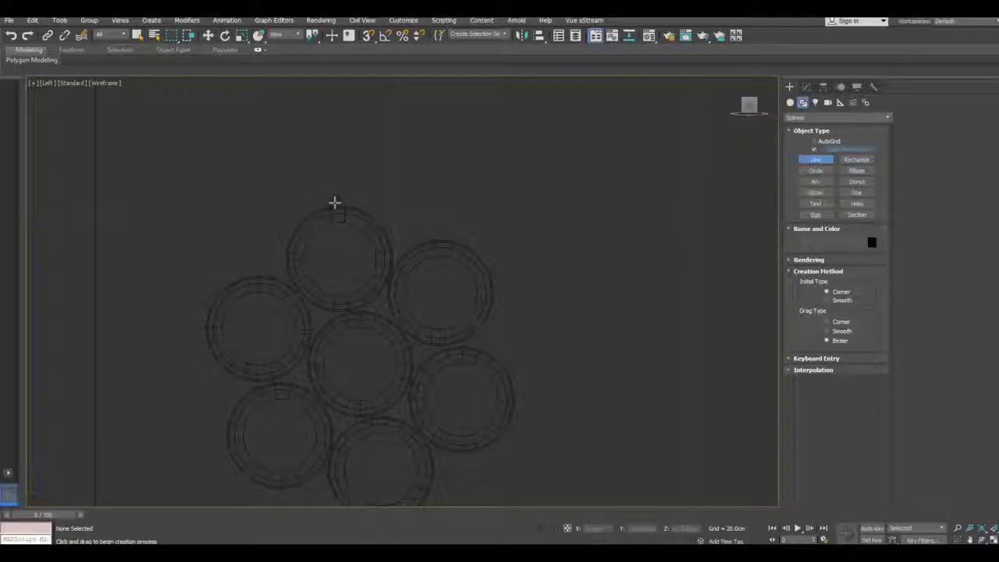
{"action": "left_click", "coordinate": [334, 203]}
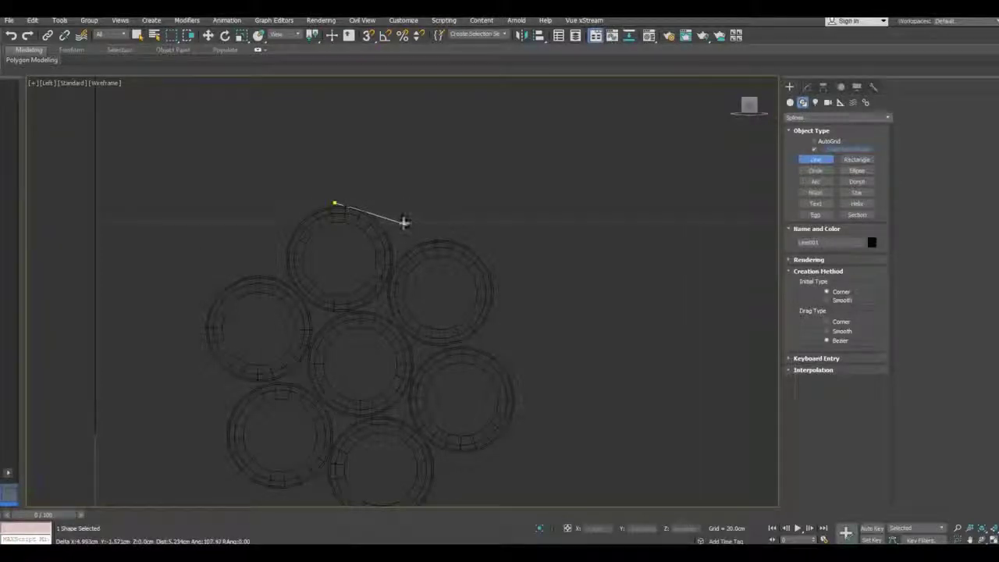
{"action": "left_click", "coordinate": [402, 221]}
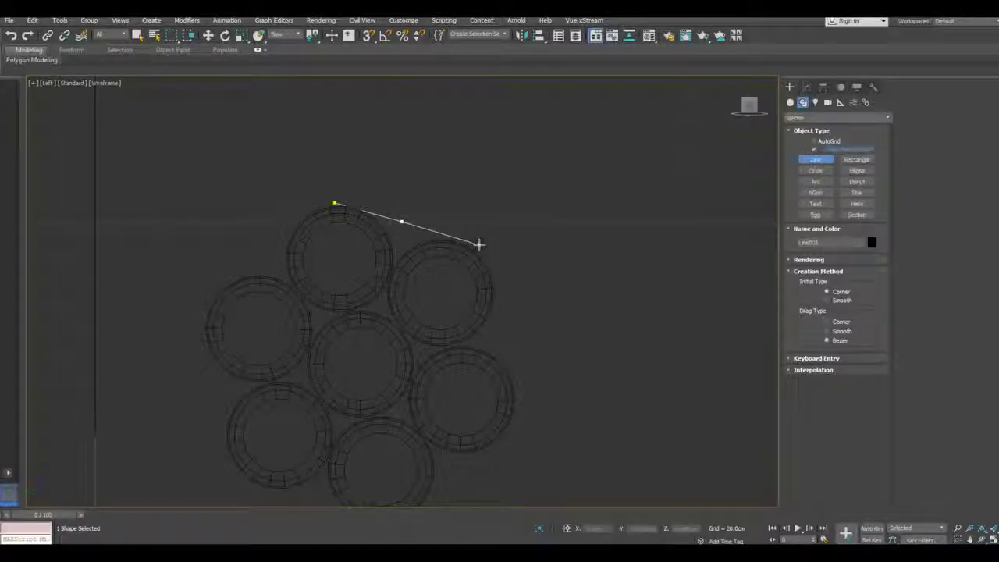
{"action": "left_click", "coordinate": [474, 242]}
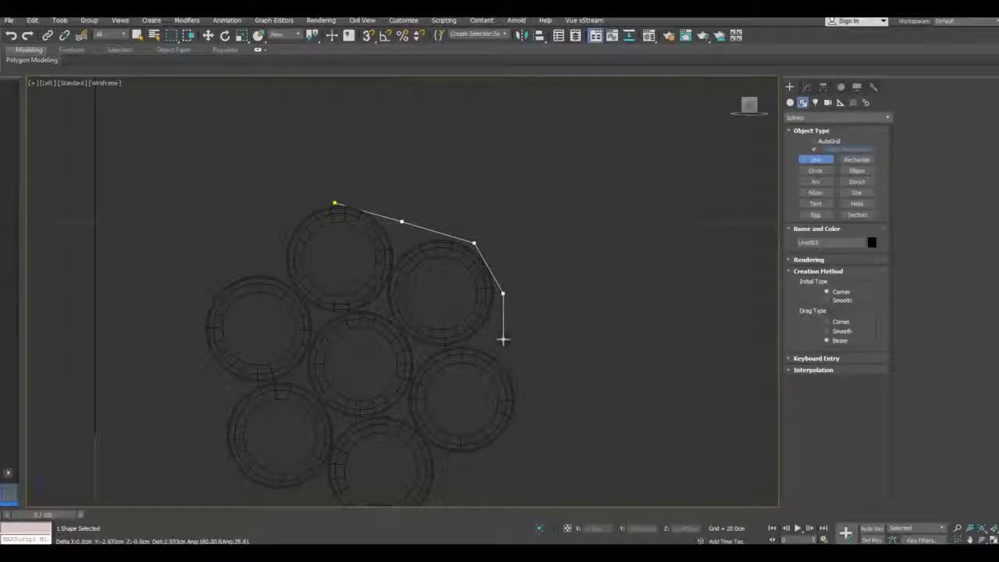
{"action": "left_click", "coordinate": [503, 339]}
{"action": "middle_click_drag", "start_coordinate": [516, 400], "coordinate": [515, 344]}
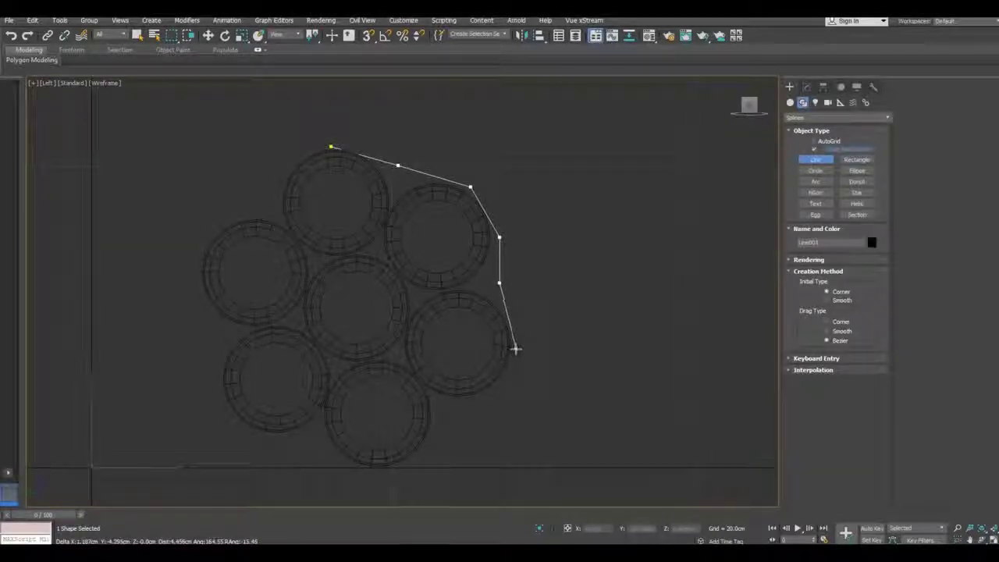
{"action": "left_click", "coordinate": [515, 348]}
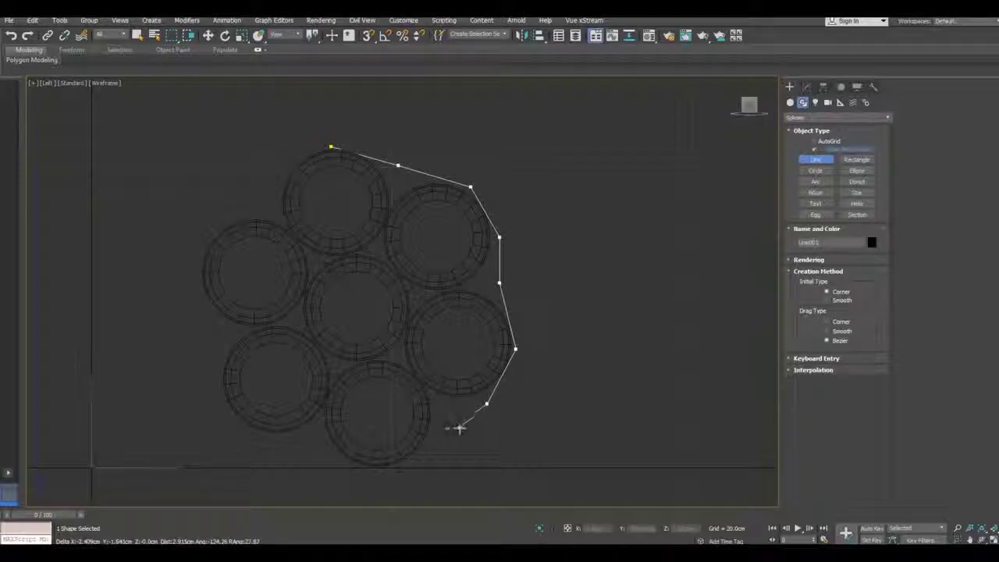
{"action": "left_click", "coordinate": [459, 427]}
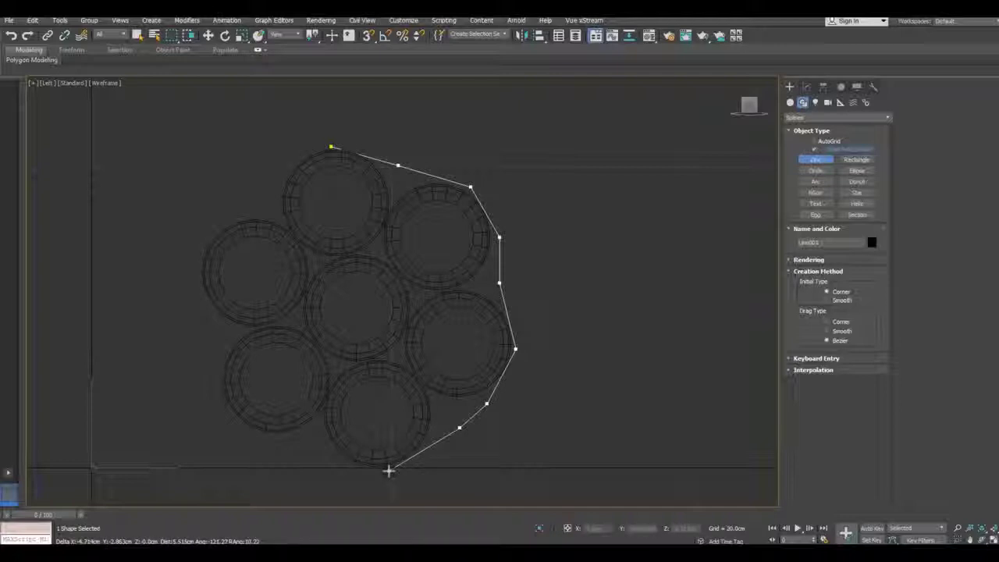
{"action": "left_click", "coordinate": [389, 470]}
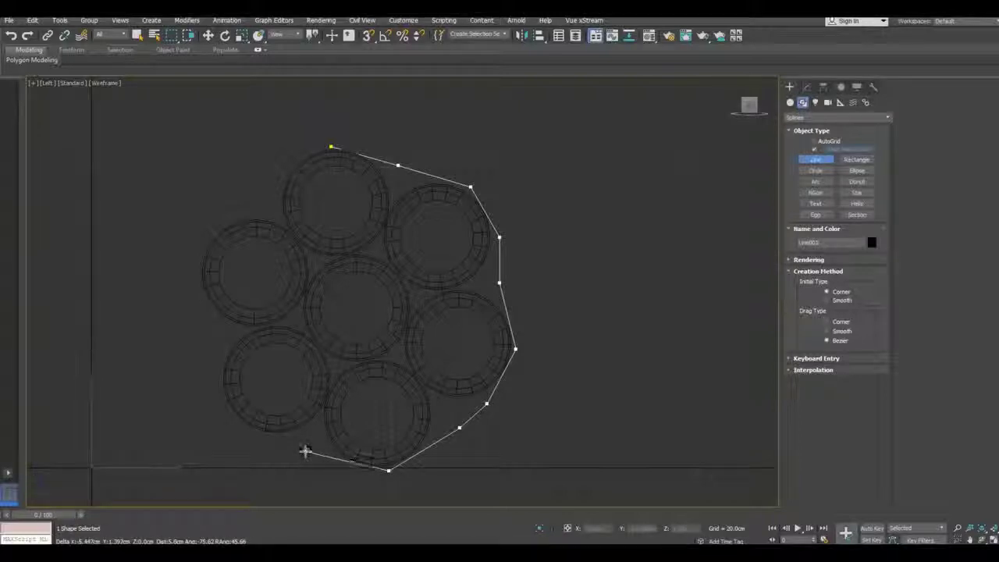
- Continue the outline along the bottom and left side, then close the spline at its first point
{"action": "left_click", "coordinate": [311, 454]}
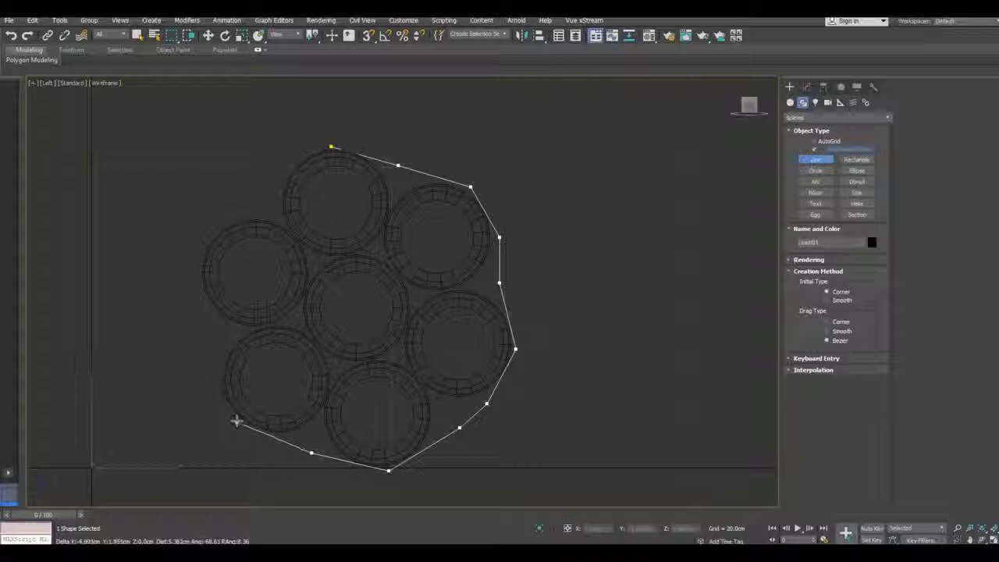
{"action": "left_click", "coordinate": [236, 421]}
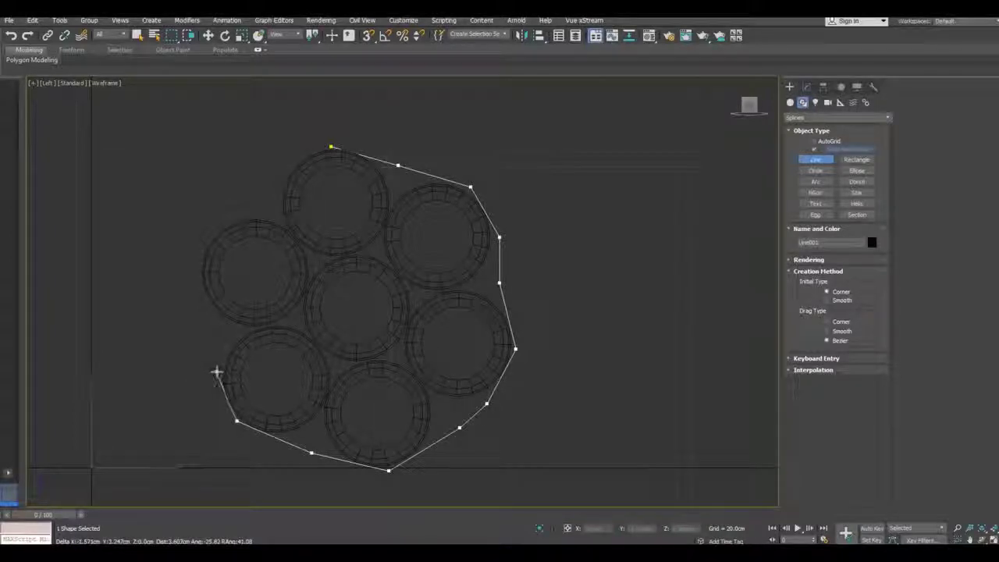
{"action": "left_click", "coordinate": [216, 371]}
{"action": "left_click", "coordinate": [210, 332]}
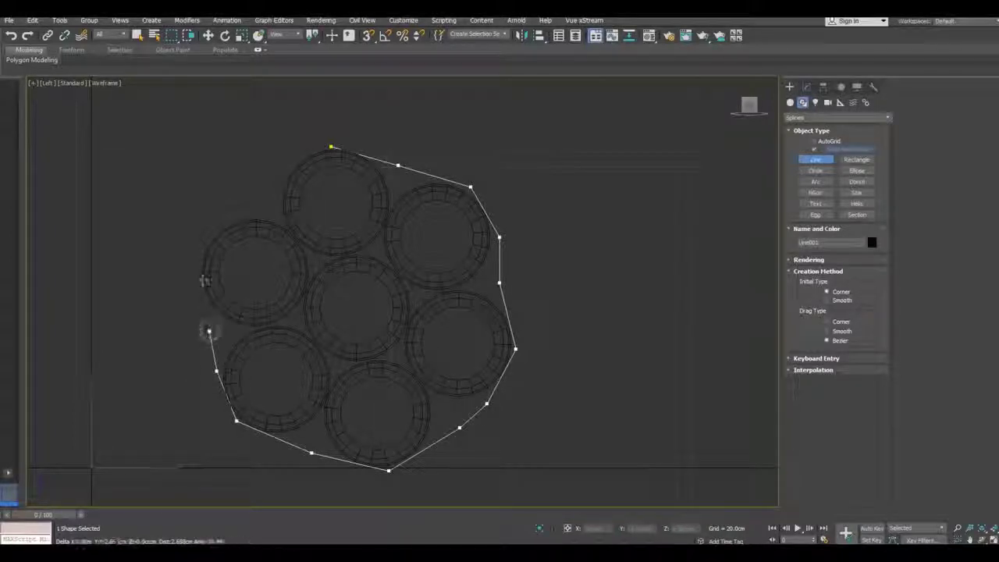
{"action": "left_click", "coordinate": [200, 265]}
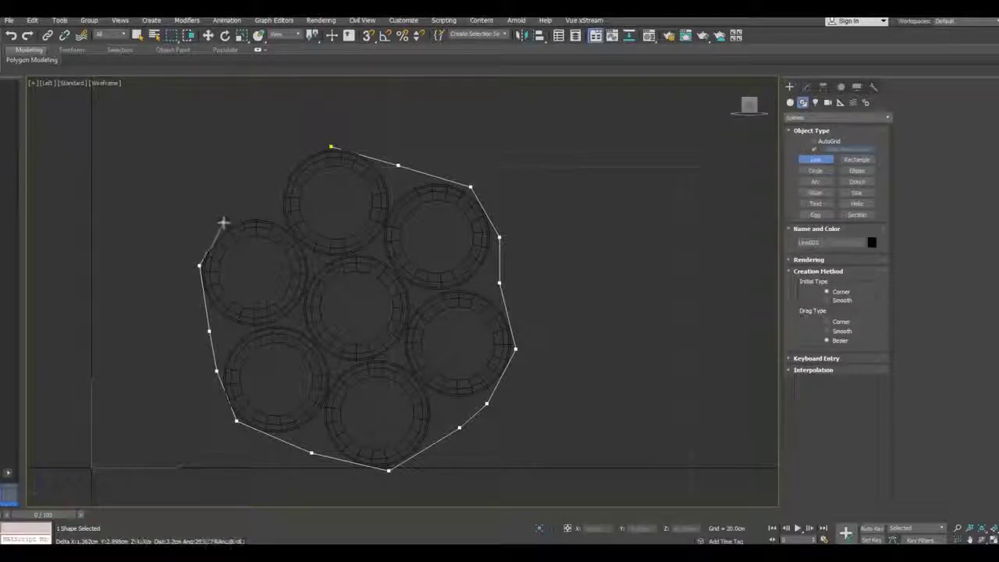
{"action": "left_click", "coordinate": [218, 223]}
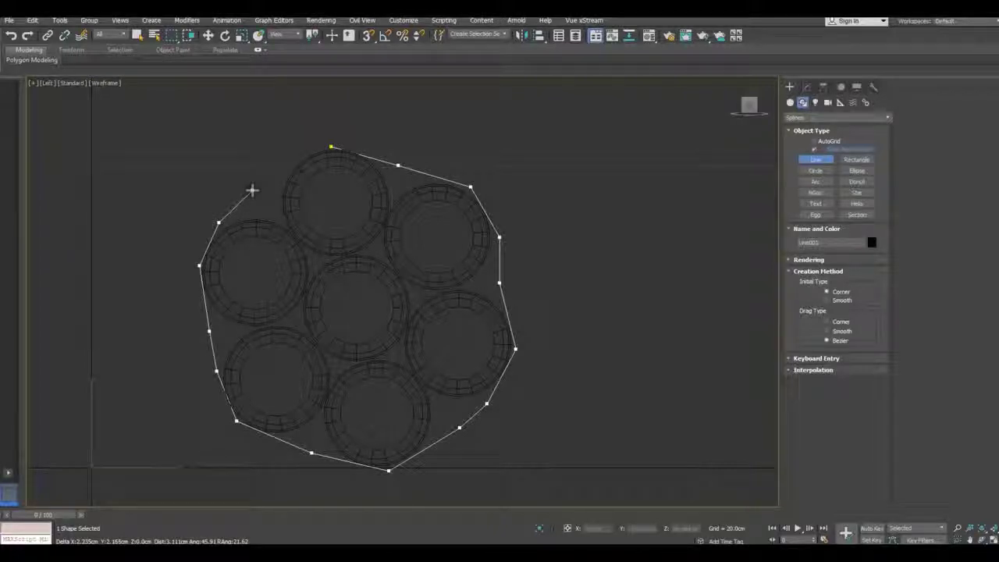
{"action": "left_click", "coordinate": [255, 188]}
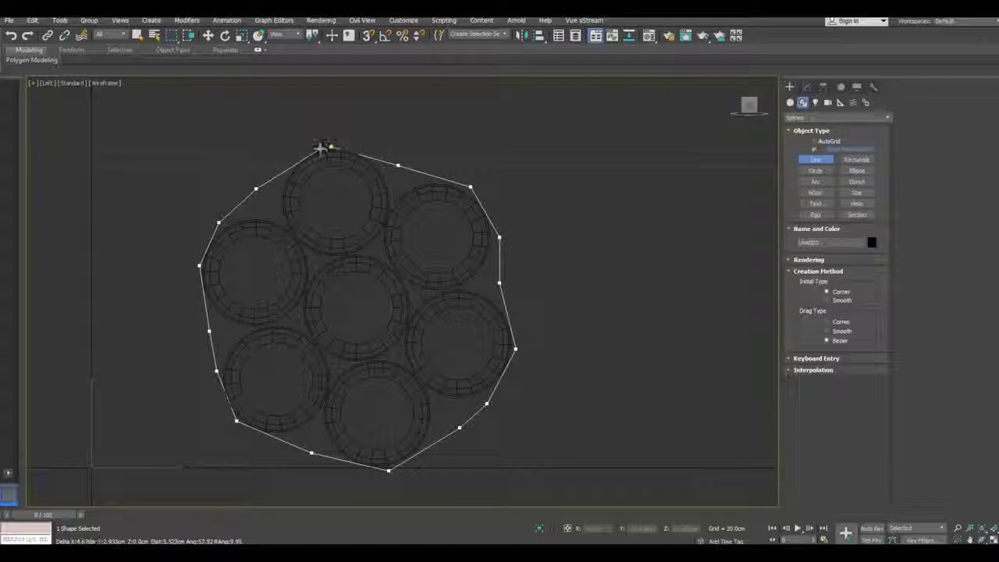
{"action": "left_click", "coordinate": [298, 156]}
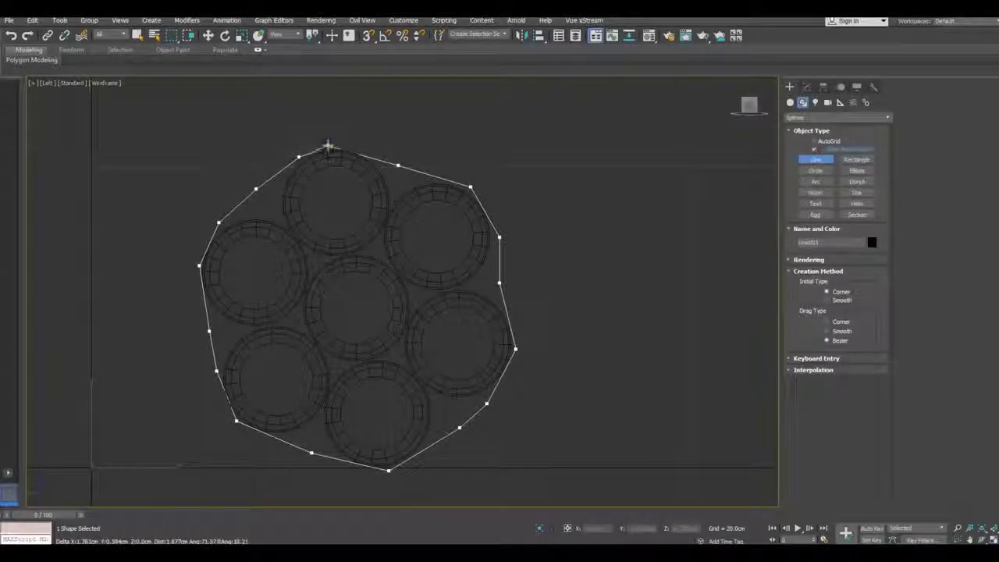
{"action": "left_click", "coordinate": [331, 146]}
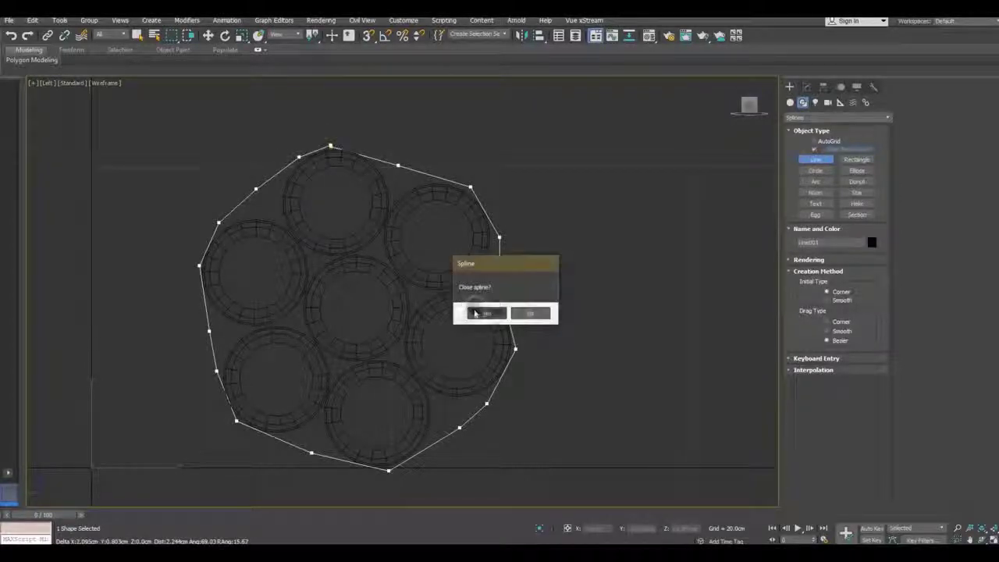
{"action": "left_click", "coordinate": [476, 309]}
- Enter Line001's Vertex level and nudge the right-side point in toward the cylinders
{"action": "key", "text": "w"}
{"action": "left_click", "coordinate": [806, 87]}
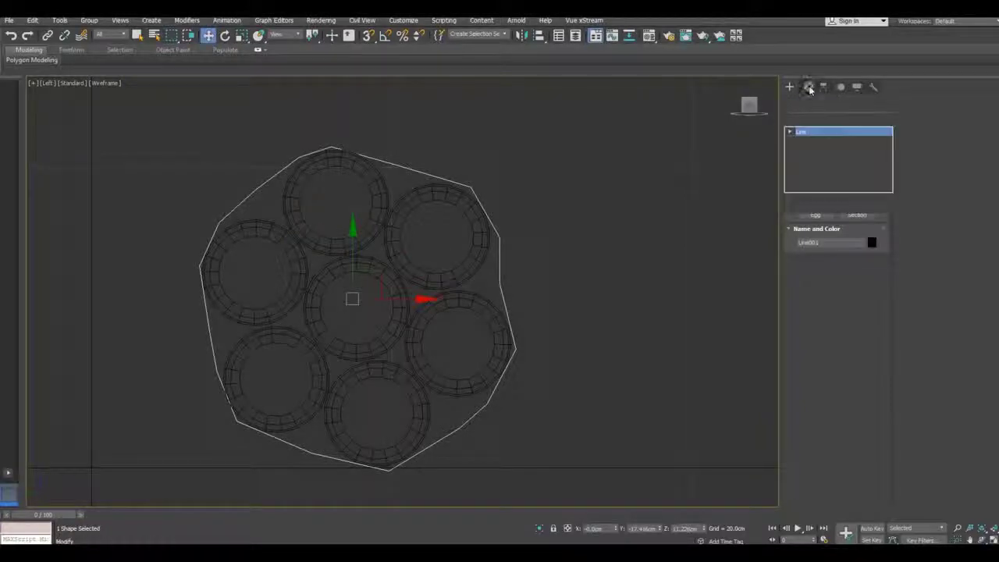
{"action": "key", "text": "1"}
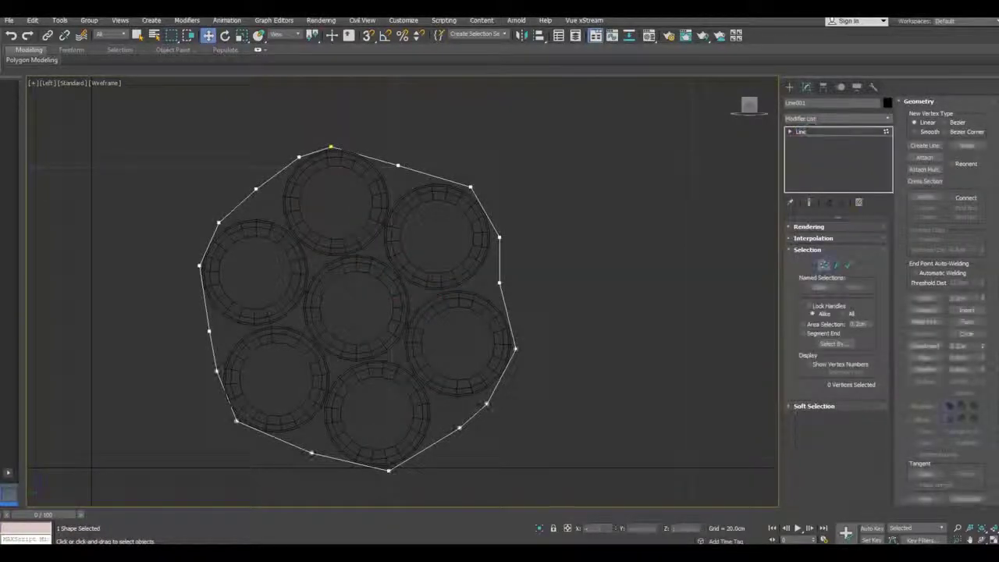
{"action": "left_click", "coordinate": [8, 20]}
{"action": "left_click", "coordinate": [36, 104]}
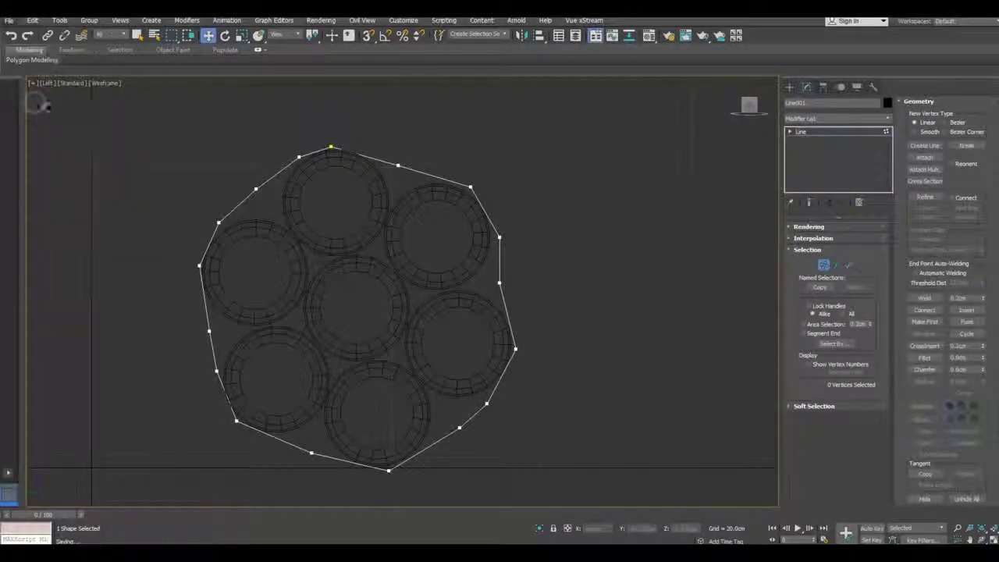
{"action": "left_click", "coordinate": [499, 282]}
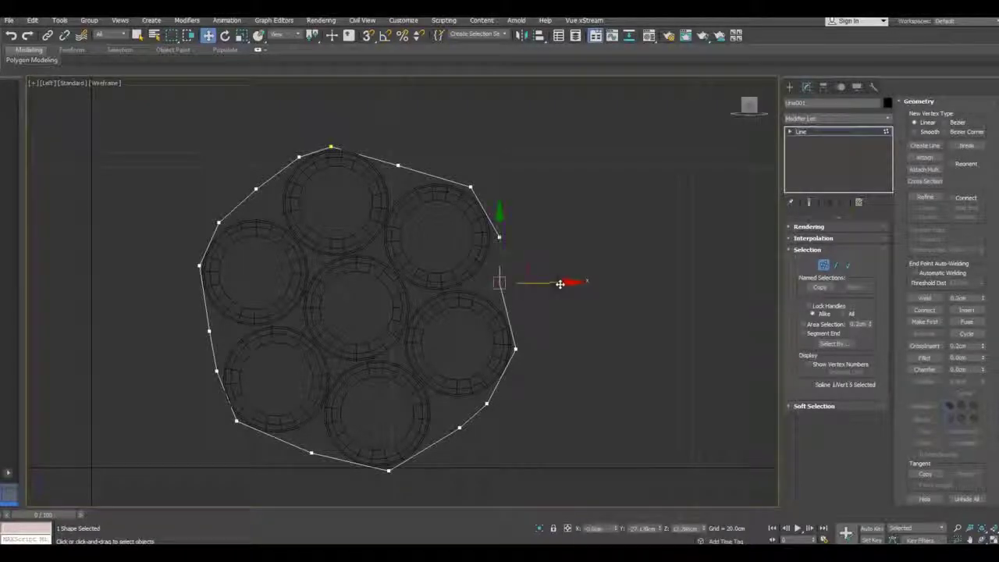
{"action": "left_click_drag", "start_coordinate": [551, 285], "coordinate": [543, 283]}
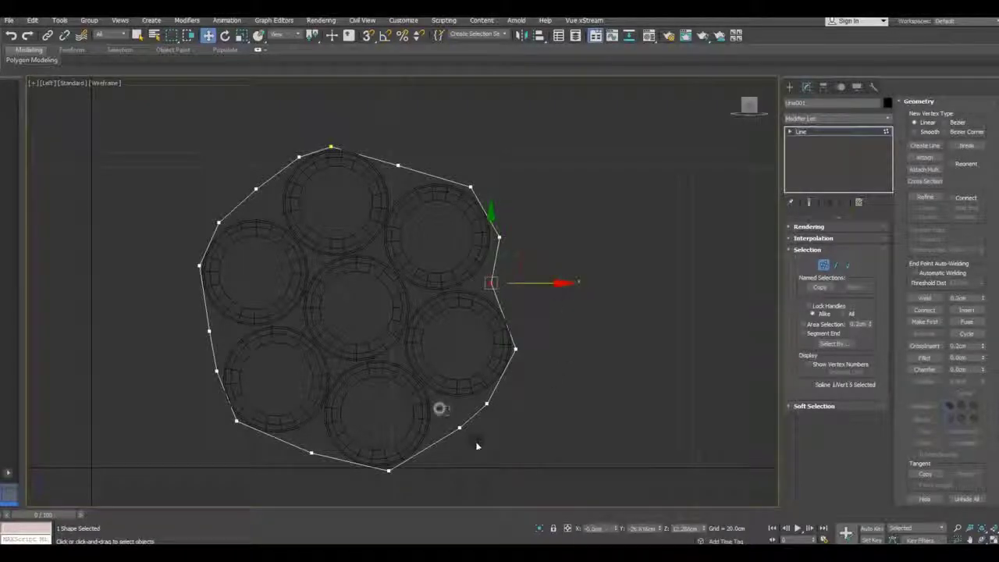
- Pull the lower-right and bottom outline points up closer to the cylinders
{"action": "left_click", "coordinate": [460, 427]}
{"action": "left_click_drag", "start_coordinate": [458, 383], "coordinate": [508, 416]}
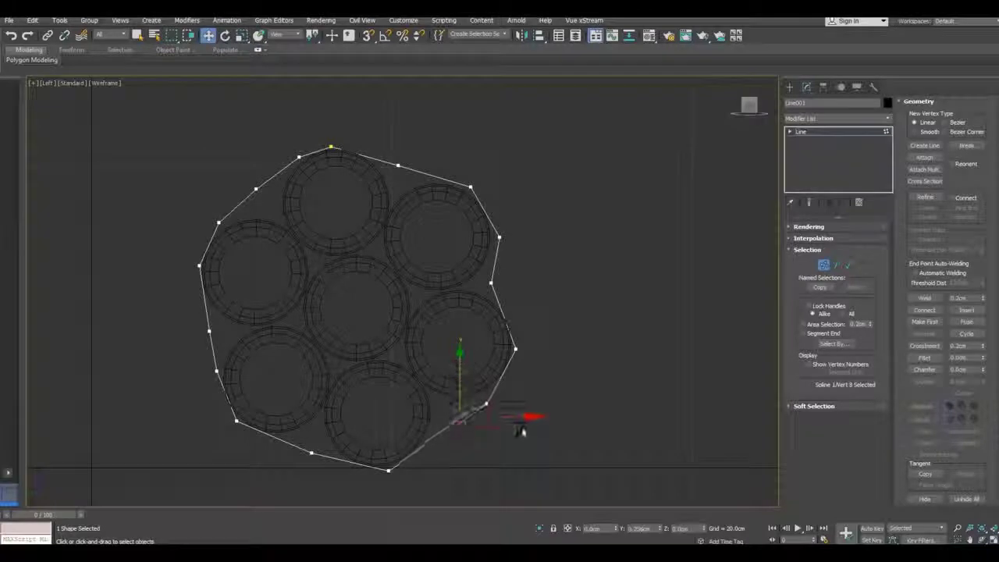
{"action": "left_click", "coordinate": [311, 453]}
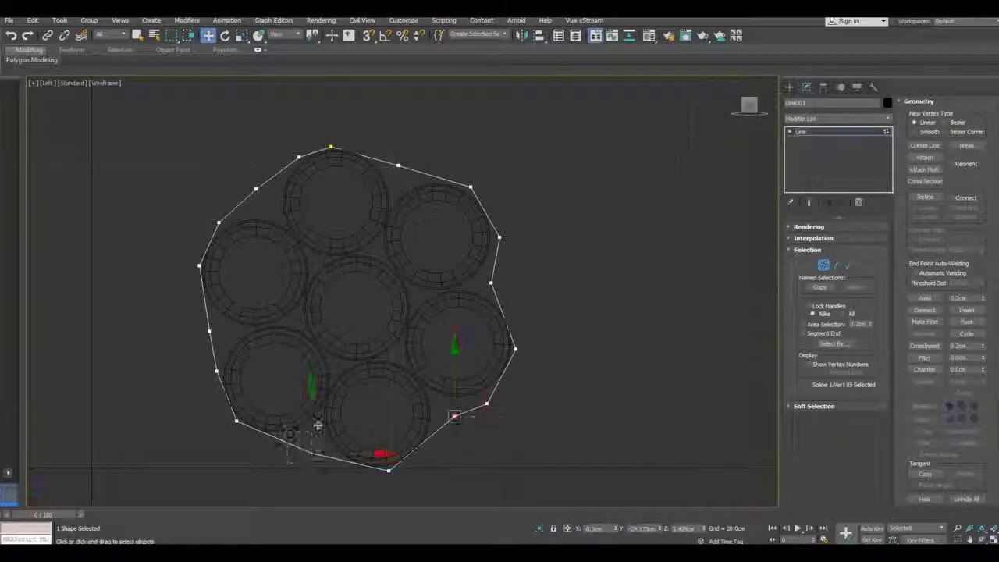
{"action": "left_click_drag", "start_coordinate": [310, 405], "coordinate": [310, 398]}
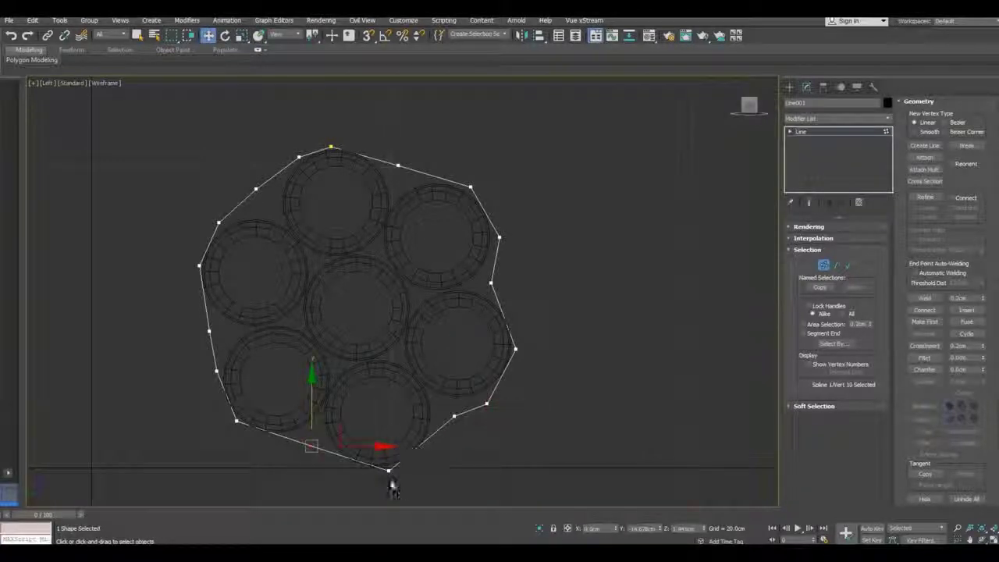
{"action": "left_click_drag", "start_coordinate": [356, 446], "coordinate": [356, 446]}
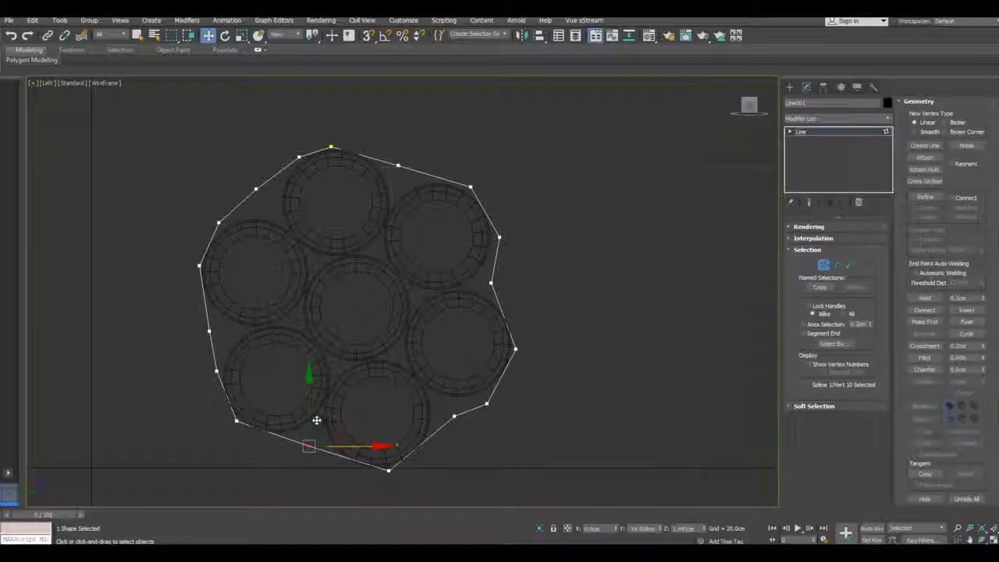
{"action": "left_click_drag", "start_coordinate": [310, 413], "coordinate": [309, 407]}
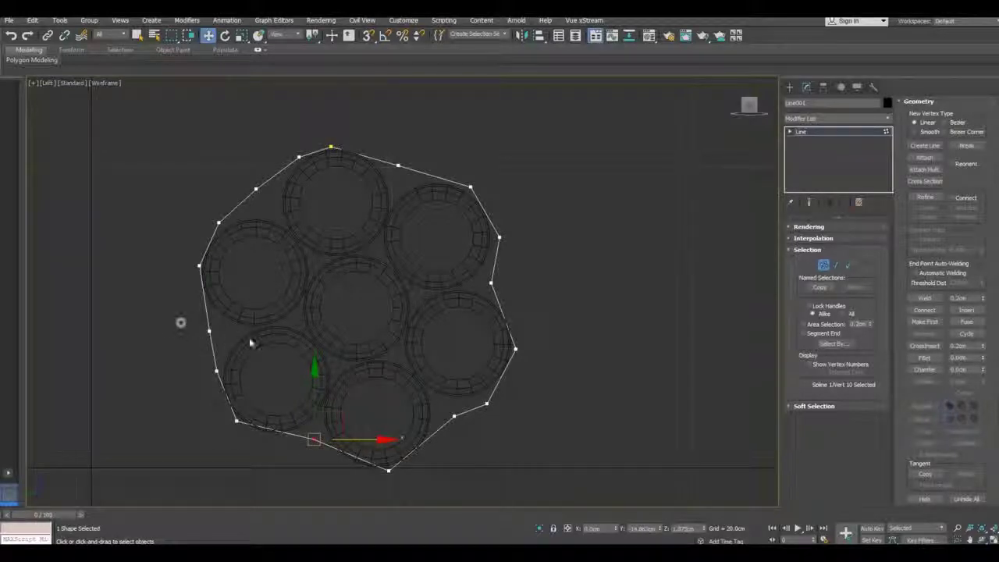
- Move the left, upper-left and top-right points inward to hug the rods
{"action": "left_click", "coordinate": [209, 330]}
{"action": "left_click_drag", "start_coordinate": [252, 332], "coordinate": [264, 331]}
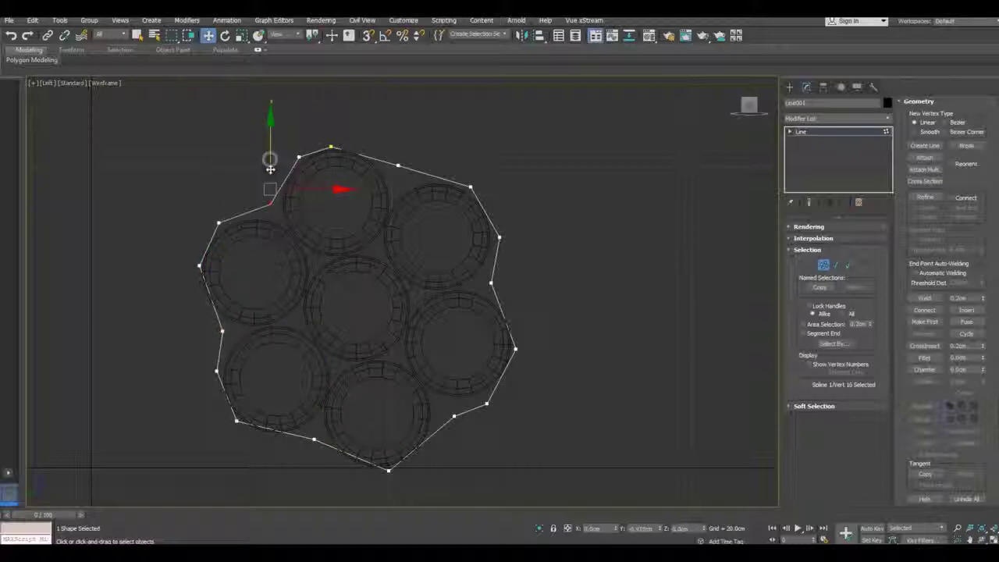
{"action": "left_click_drag", "start_coordinate": [269, 159], "coordinate": [272, 173]}
{"action": "left_click", "coordinate": [398, 165]}
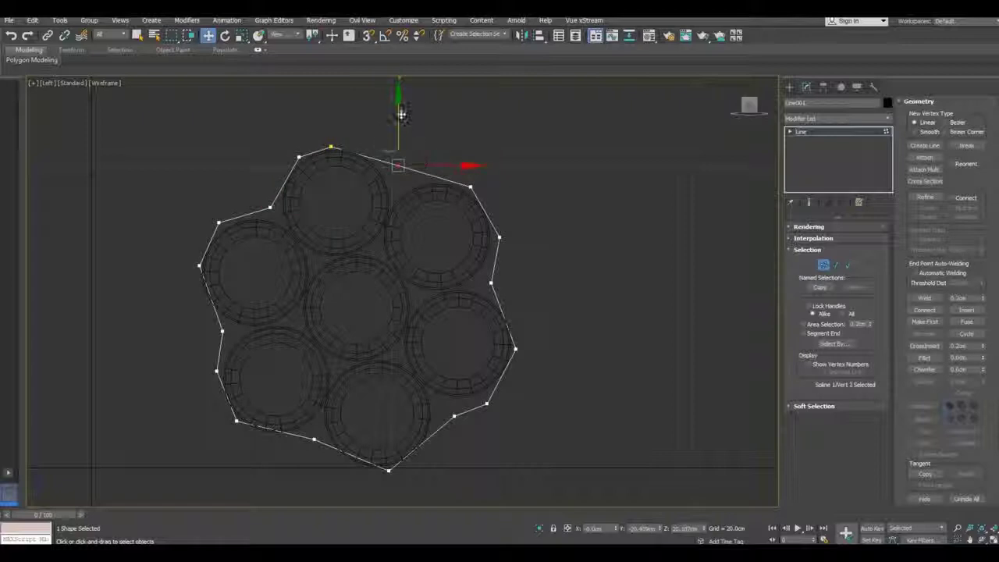
{"action": "left_click_drag", "start_coordinate": [399, 124], "coordinate": [401, 141]}
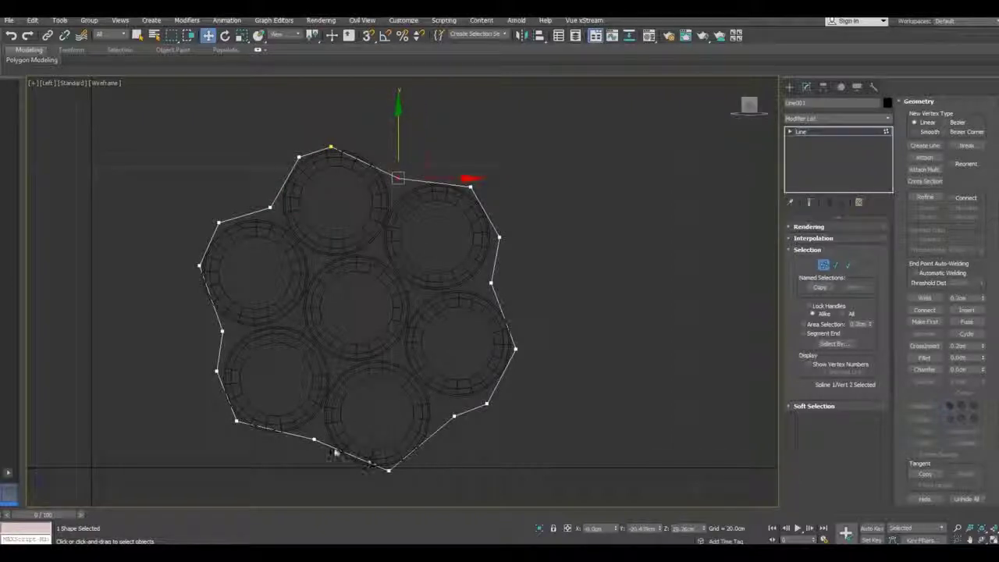
{"action": "left_click", "coordinate": [314, 438]}
- Divide Line001's bottom and lower-left segments, then return to Vertex level
{"action": "left_click", "coordinate": [789, 131]}
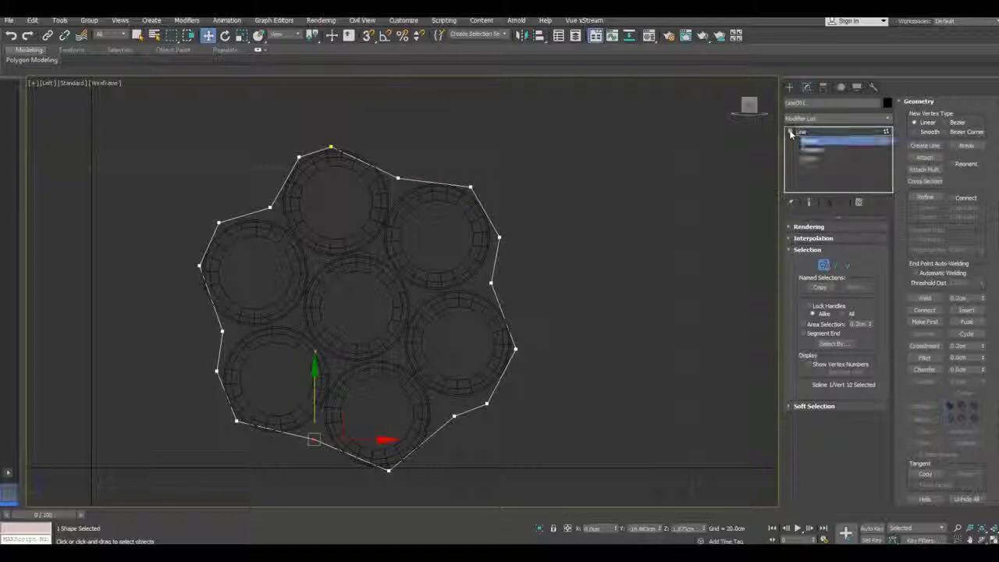
{"action": "left_click", "coordinate": [811, 149]}
{"action": "left_click", "coordinate": [351, 453]}
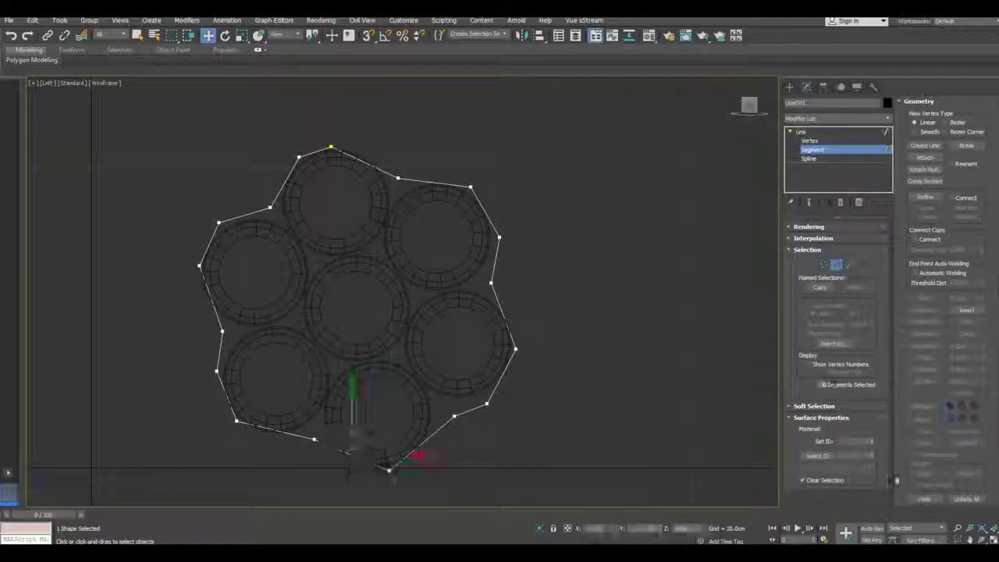
{"action": "scroll", "coordinate": [927, 427], "scroll_direction": "down", "scroll_amount": 5}
{"action": "left_click", "coordinate": [926, 424]}
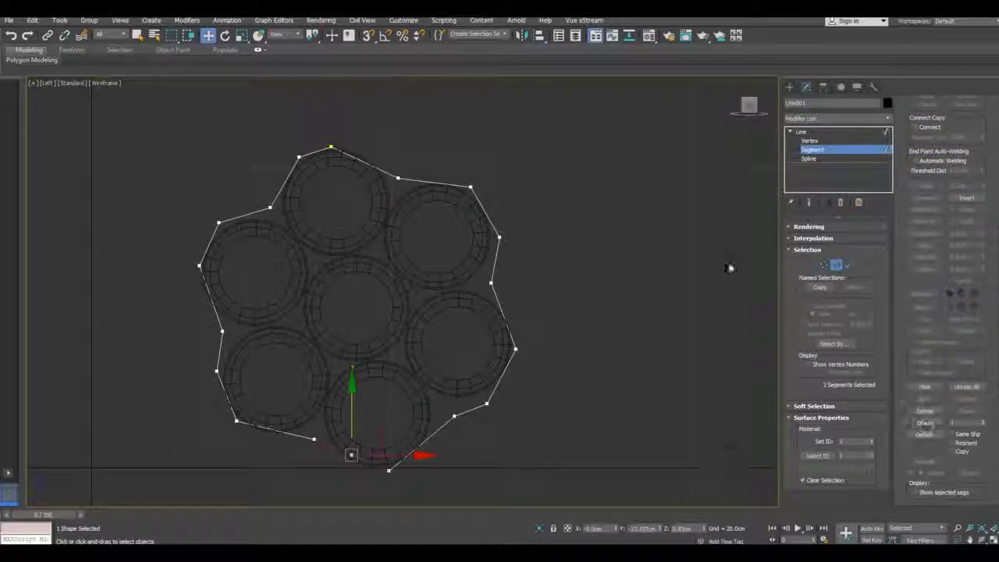
{"action": "left_click", "coordinate": [272, 422]}
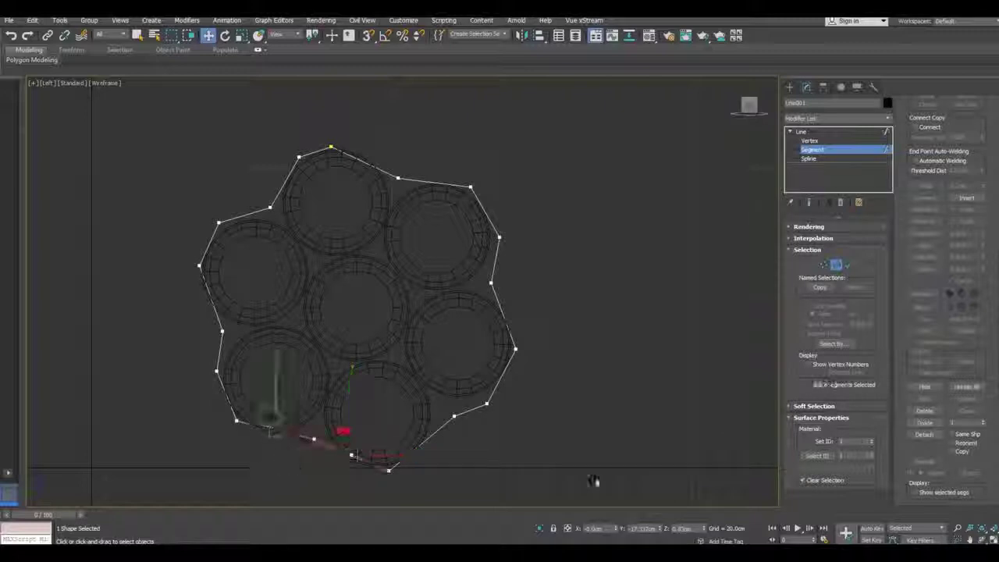
{"action": "left_click", "coordinate": [926, 423]}
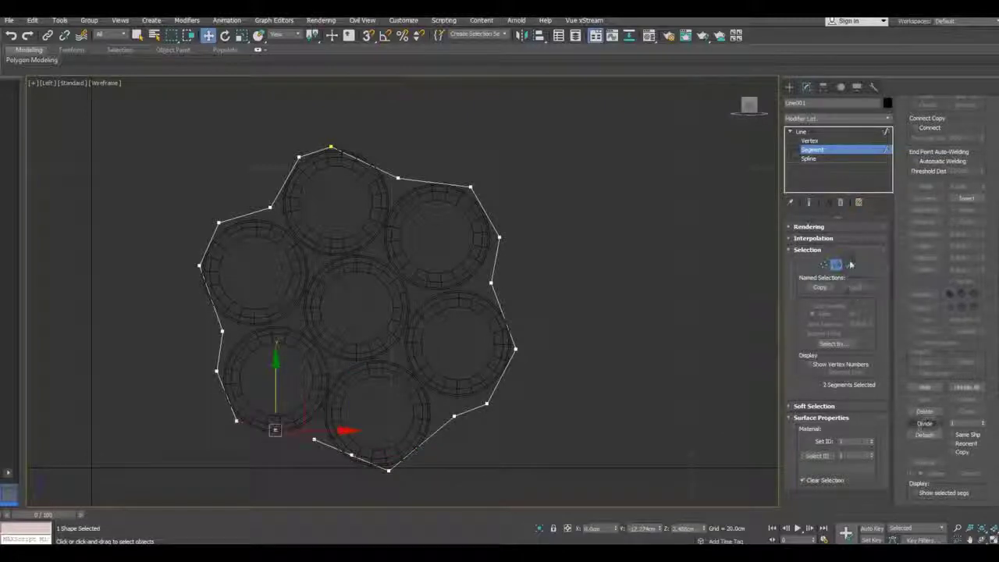
{"action": "left_click", "coordinate": [809, 142]}
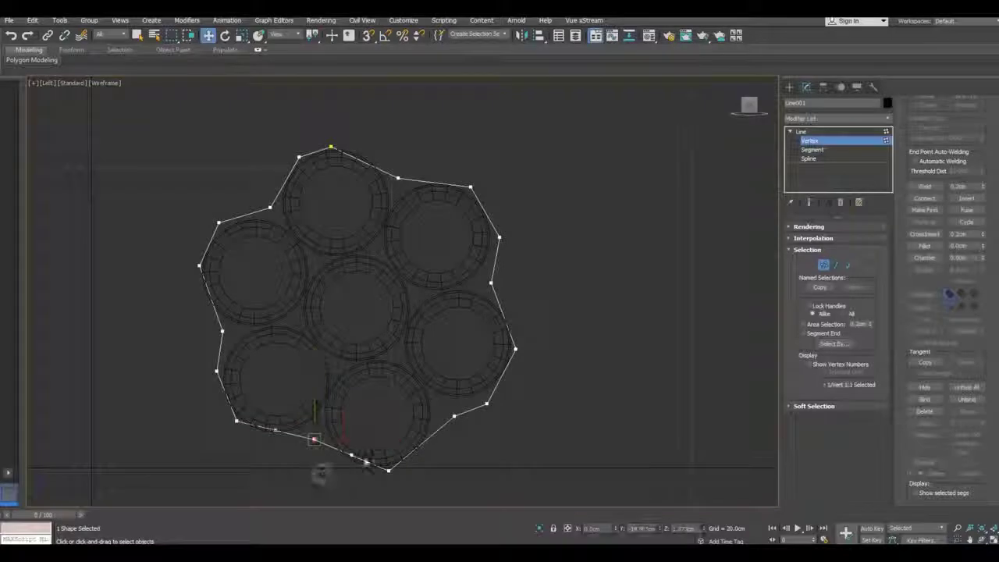
- Lower the outline's new bottom point slightly and pick the left-side points in the Left view
{"action": "left_click", "coordinate": [351, 453]}
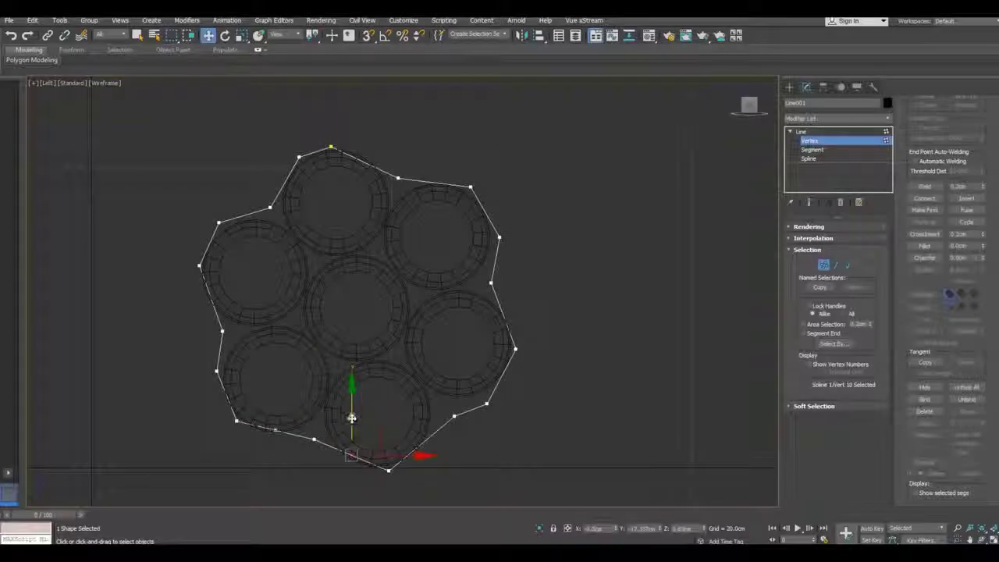
{"action": "left_click_drag", "start_coordinate": [351, 417], "coordinate": [352, 426]}
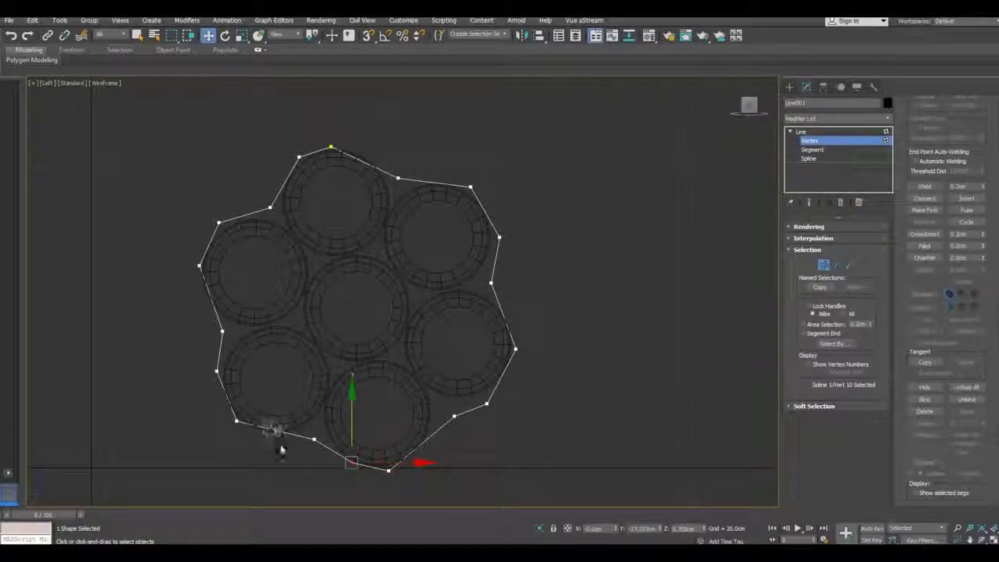
{"action": "left_click", "coordinate": [274, 430]}
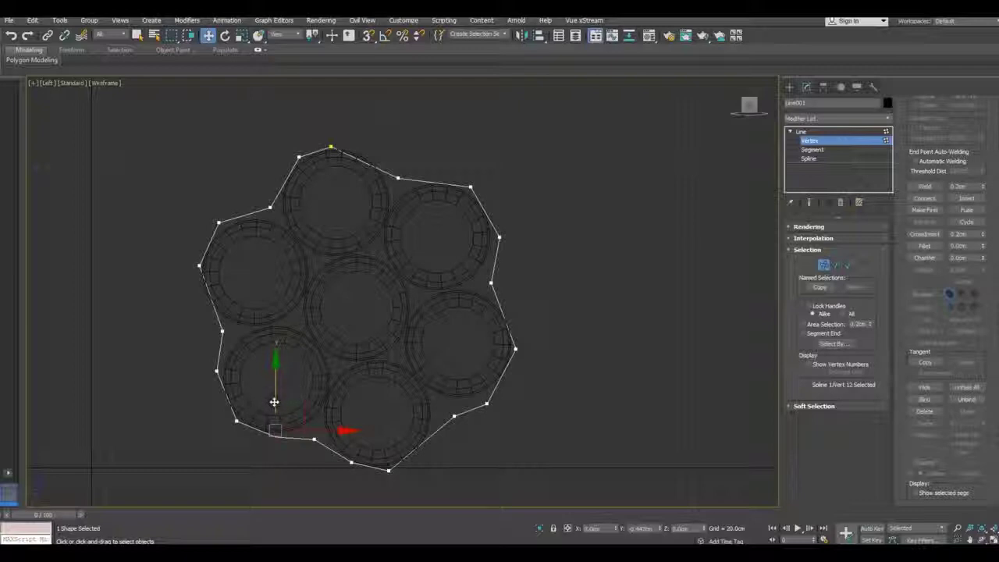
{"action": "middle_click_drag", "start_coordinate": [312, 341], "coordinate": [323, 391]}
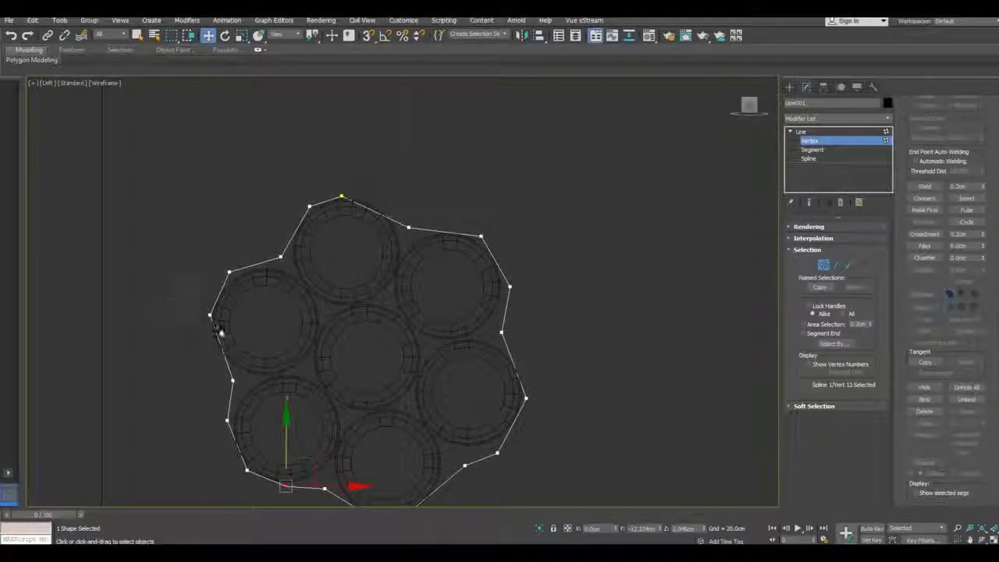
{"action": "left_click", "coordinate": [209, 315]}
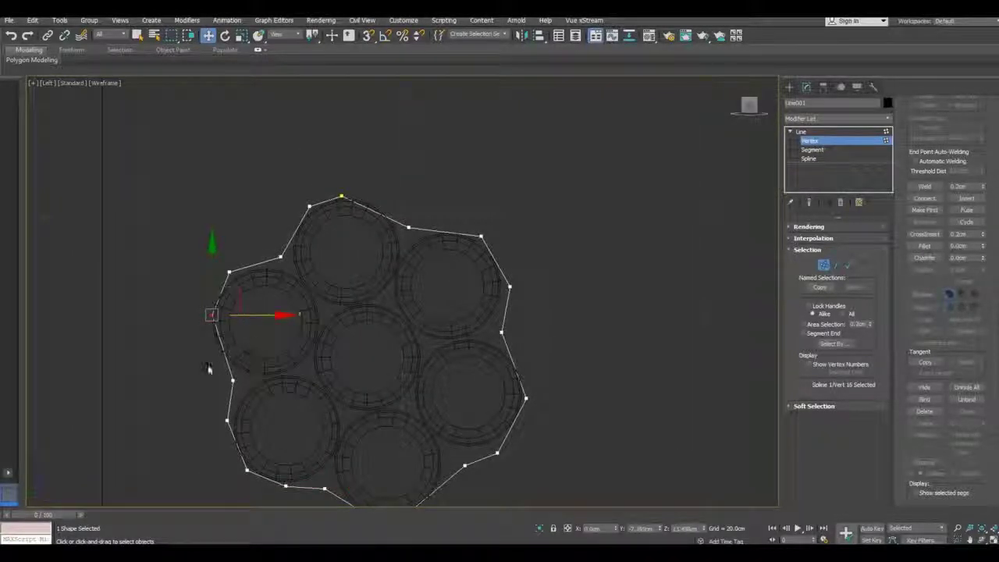
{"action": "left_click", "coordinate": [231, 381]}
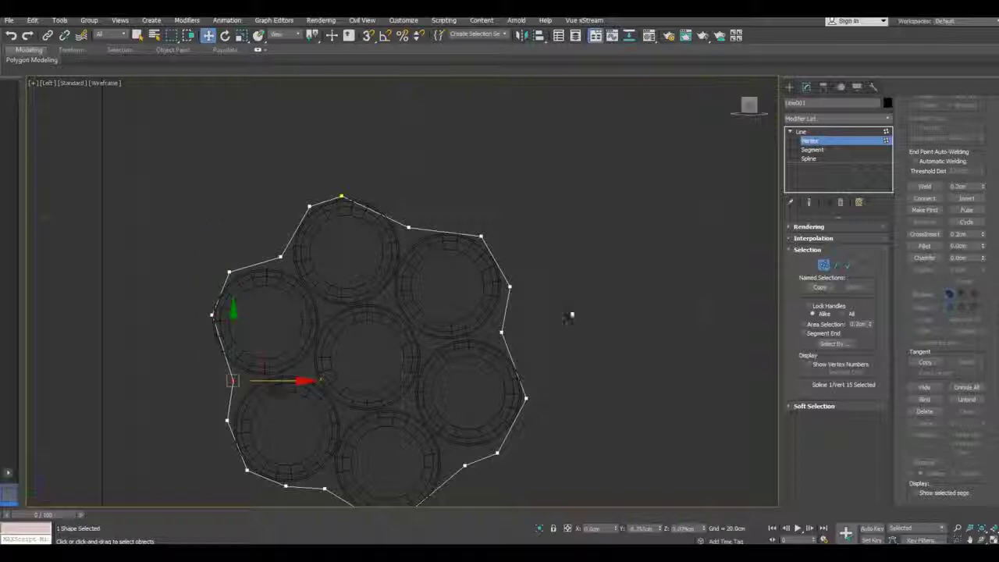
- Divide the outline's left segment and push the new left vertex outward against the rods
{"action": "left_click", "coordinate": [812, 150]}
{"action": "left_click", "coordinate": [195, 351]}
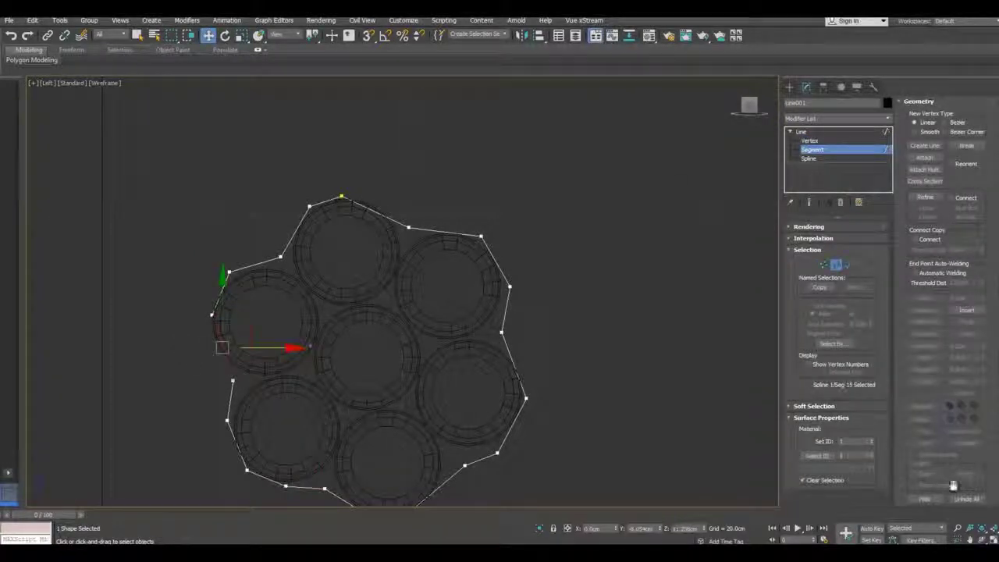
{"action": "scroll", "coordinate": [952, 485], "scroll_direction": "down", "scroll_amount": 3}
{"action": "left_click", "coordinate": [925, 487]}
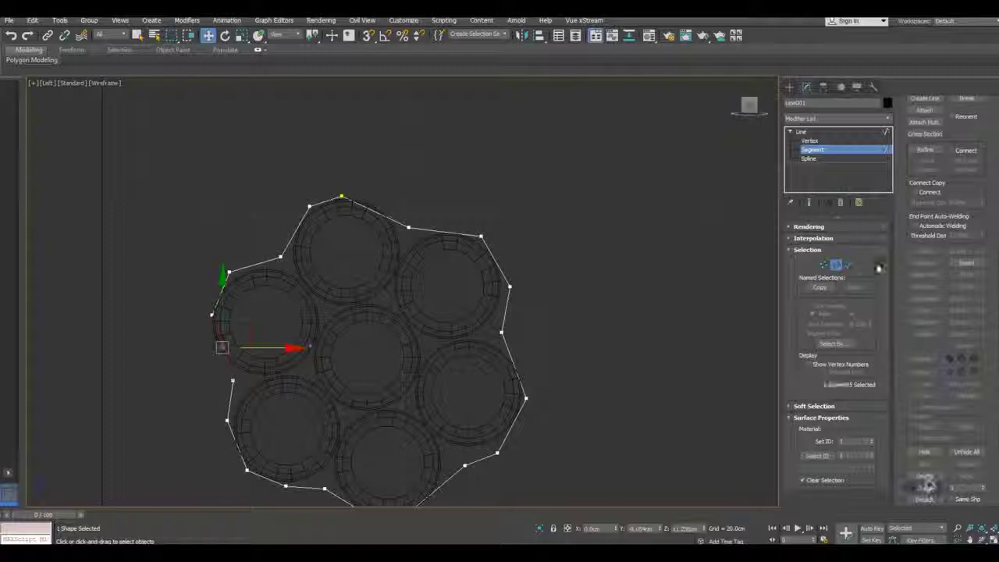
{"action": "left_click", "coordinate": [810, 141]}
{"action": "left_click", "coordinate": [222, 346]}
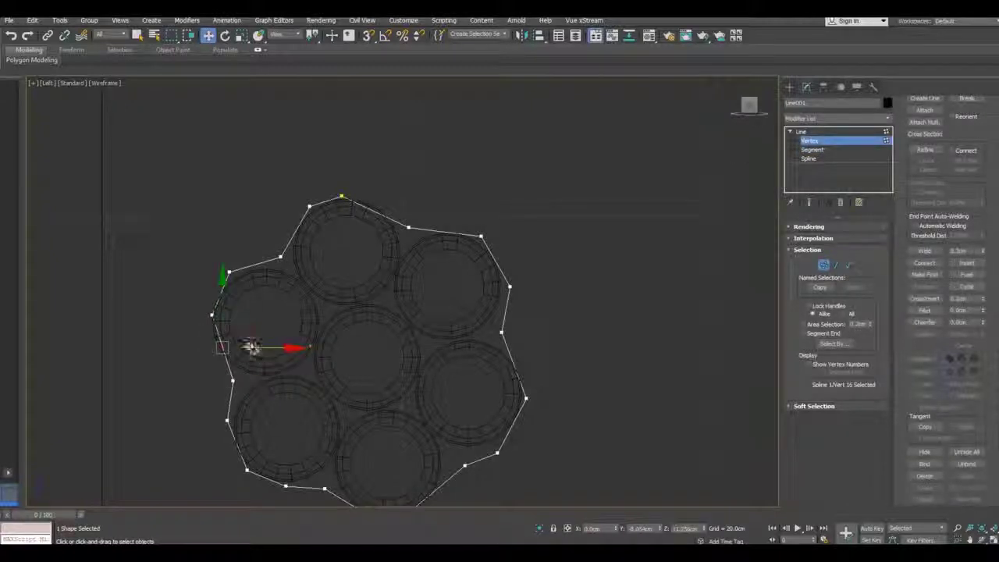
{"action": "left_click_drag", "start_coordinate": [250, 347], "coordinate": [243, 347]}
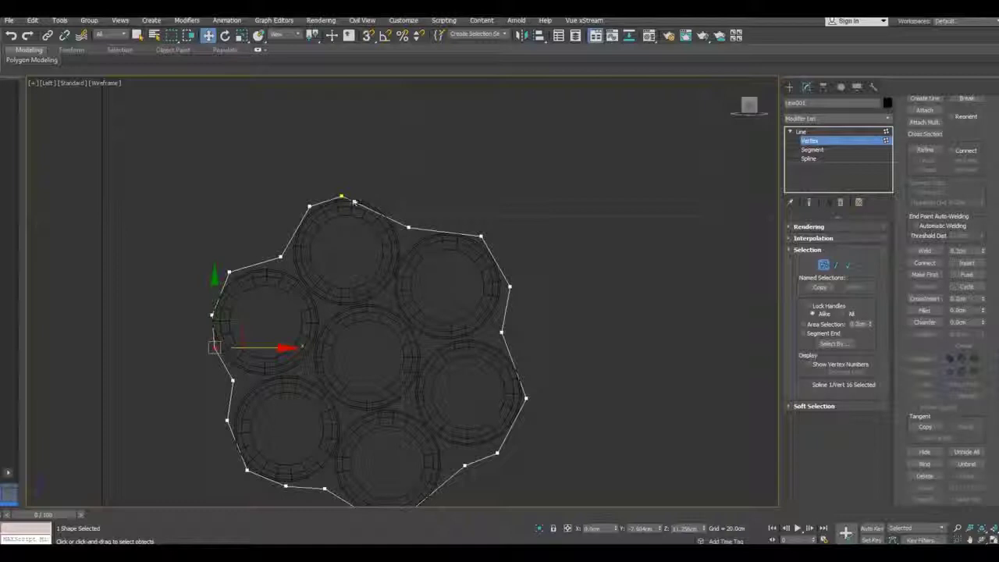
- Shift the top point right and drag the lower vertices in to hug the bottom cylinders
{"action": "left_click", "coordinate": [343, 197]}
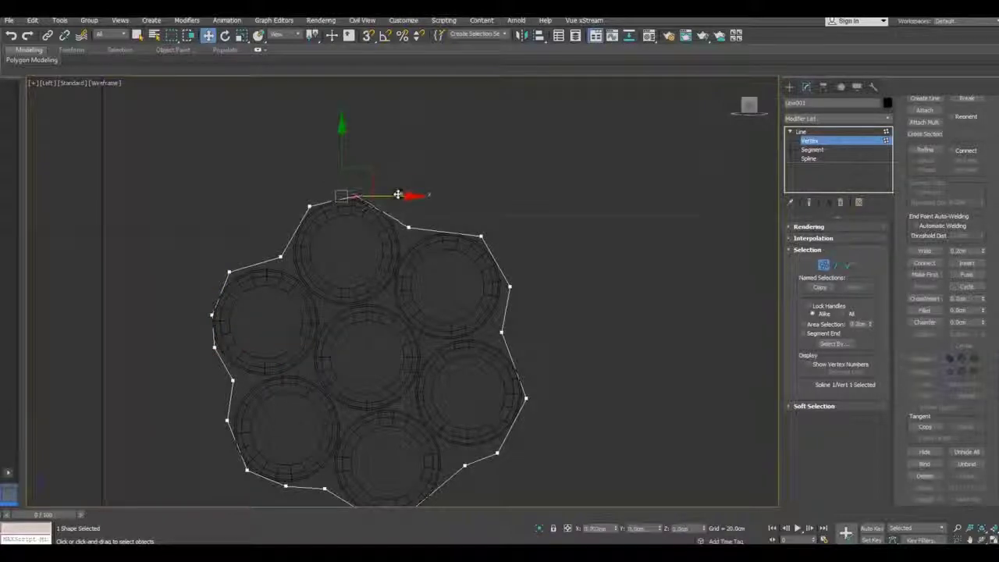
{"action": "left_click_drag", "start_coordinate": [398, 194], "coordinate": [414, 194]}
{"action": "middle_click_drag", "start_coordinate": [472, 314], "coordinate": [452, 277]}
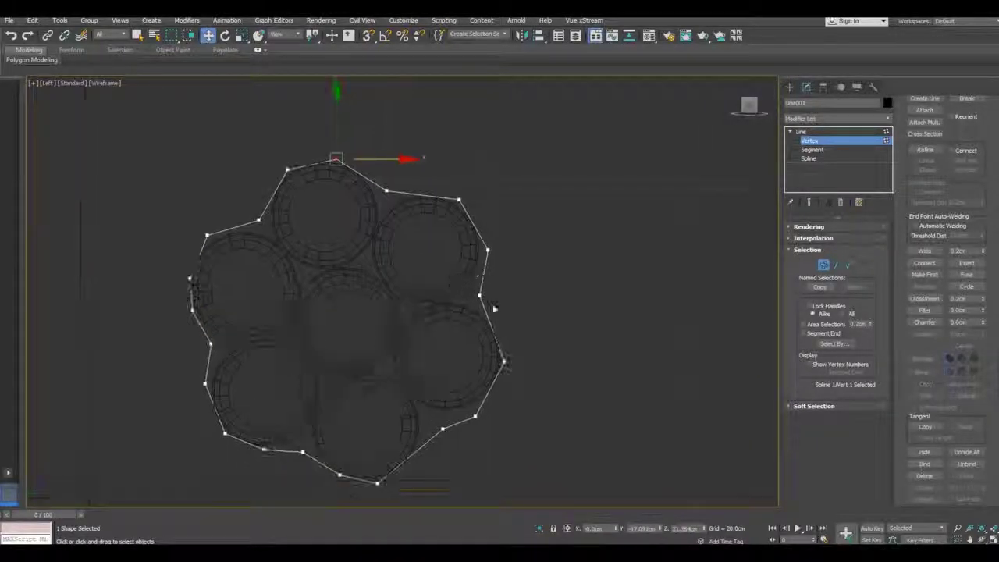
{"action": "left_click", "coordinate": [502, 350]}
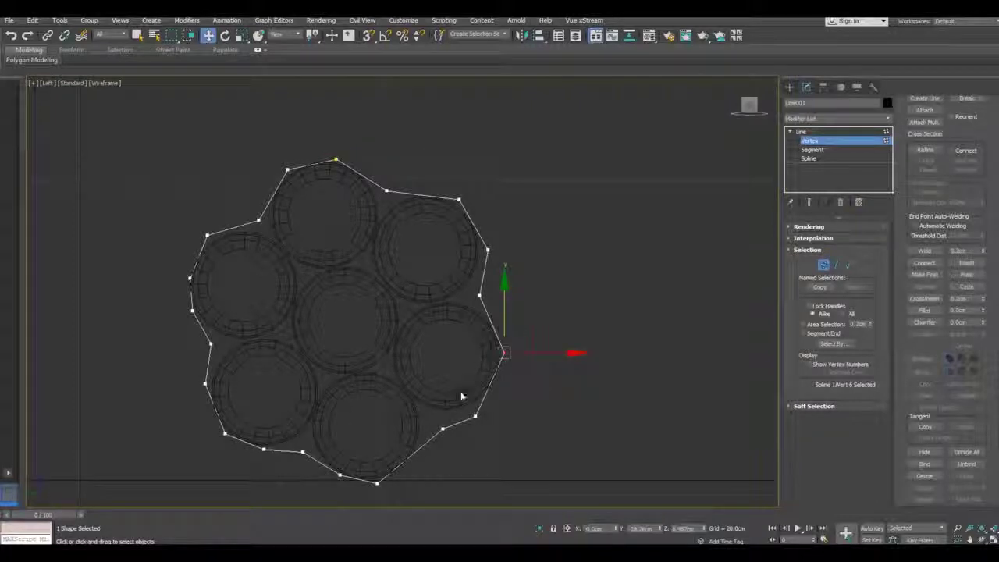
{"action": "left_click", "coordinate": [443, 426]}
{"action": "left_click_drag", "start_coordinate": [440, 388], "coordinate": [435, 382]}
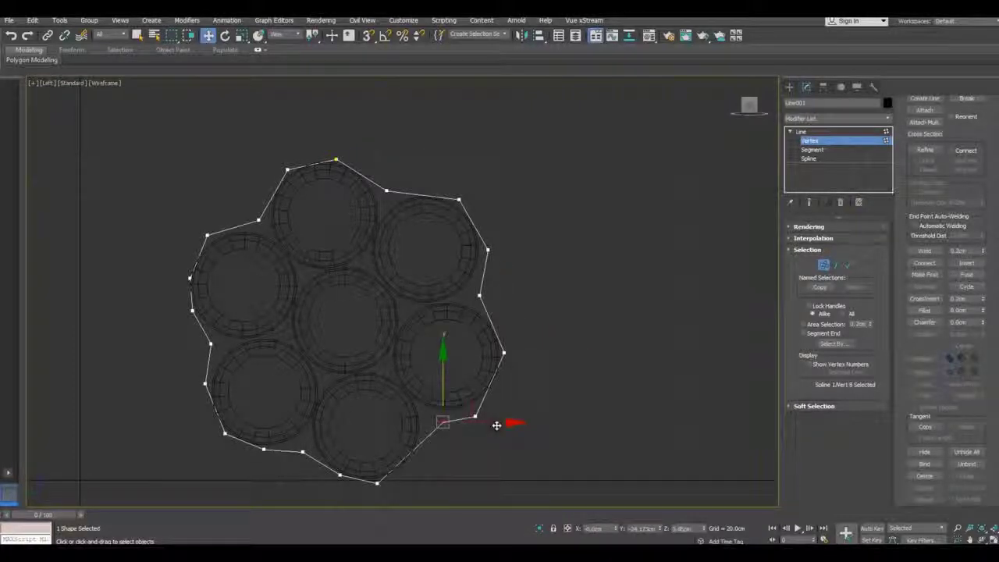
{"action": "left_click_drag", "start_coordinate": [377, 483], "coordinate": [390, 482]}
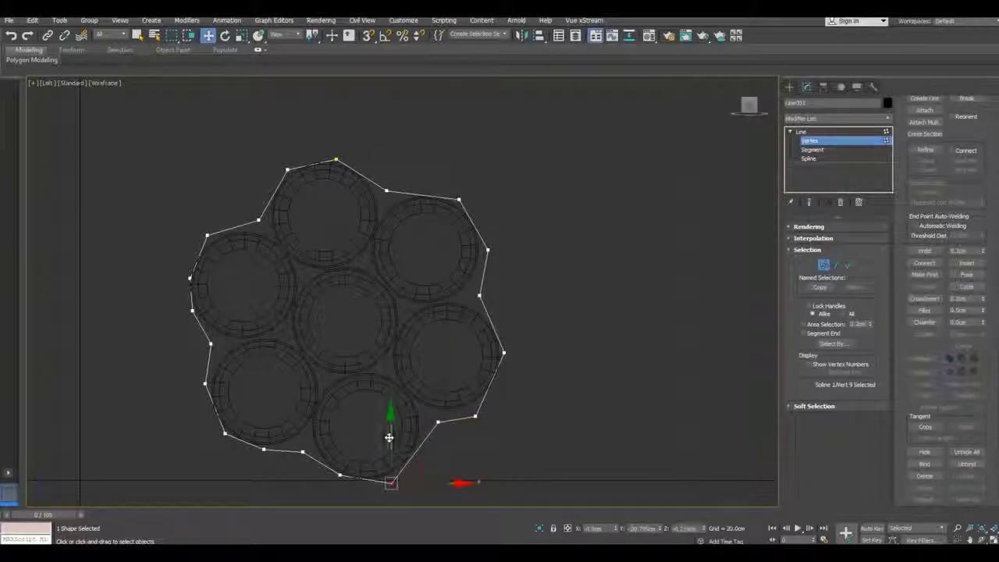
{"action": "left_click", "coordinate": [340, 473]}
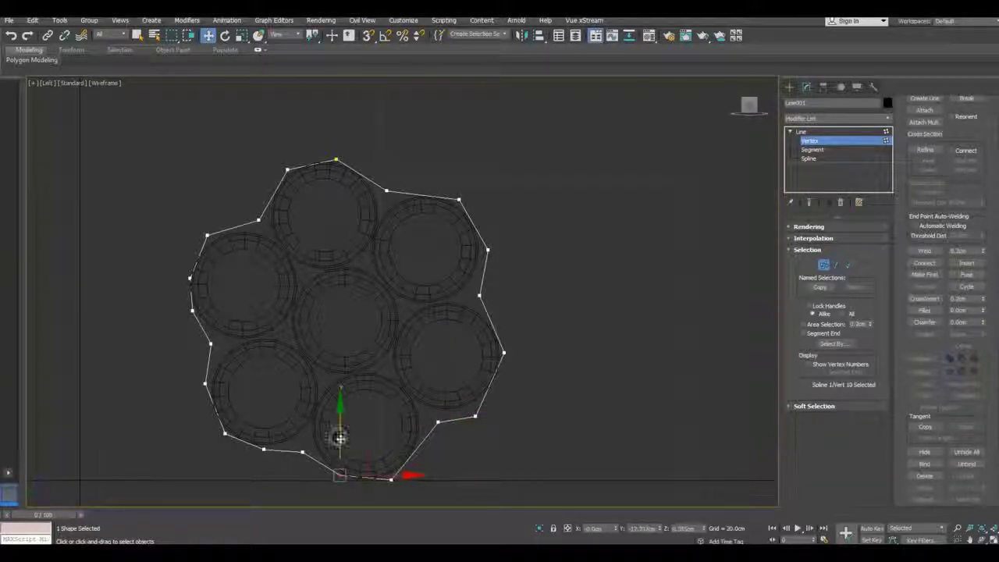
{"action": "left_click_drag", "start_coordinate": [339, 438], "coordinate": [340, 441]}
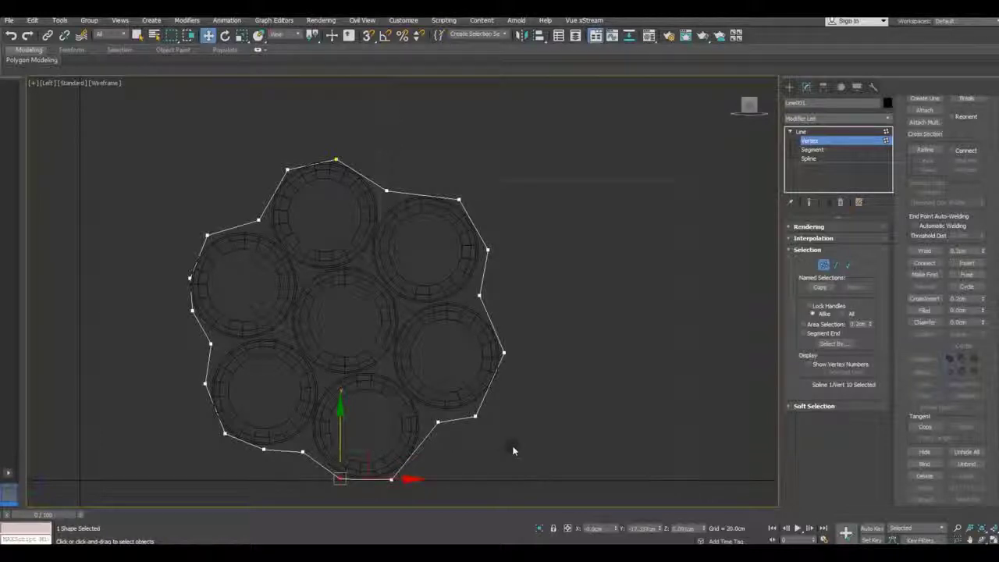
{"action": "left_click", "coordinate": [512, 448]}
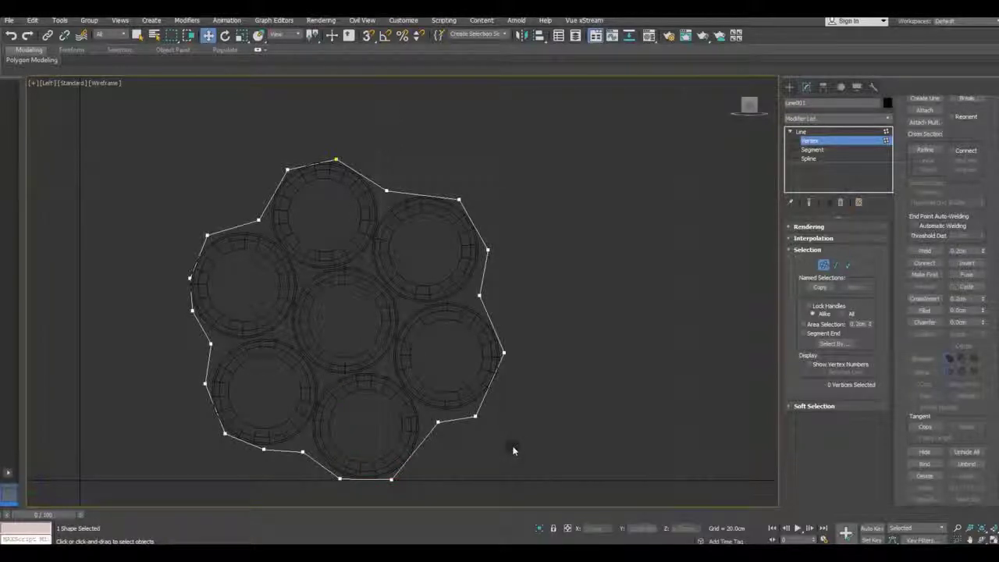
- Switch to the Perspective view with Default Shading and edges, and orbit to an angled side view
{"action": "key", "text": "p"}
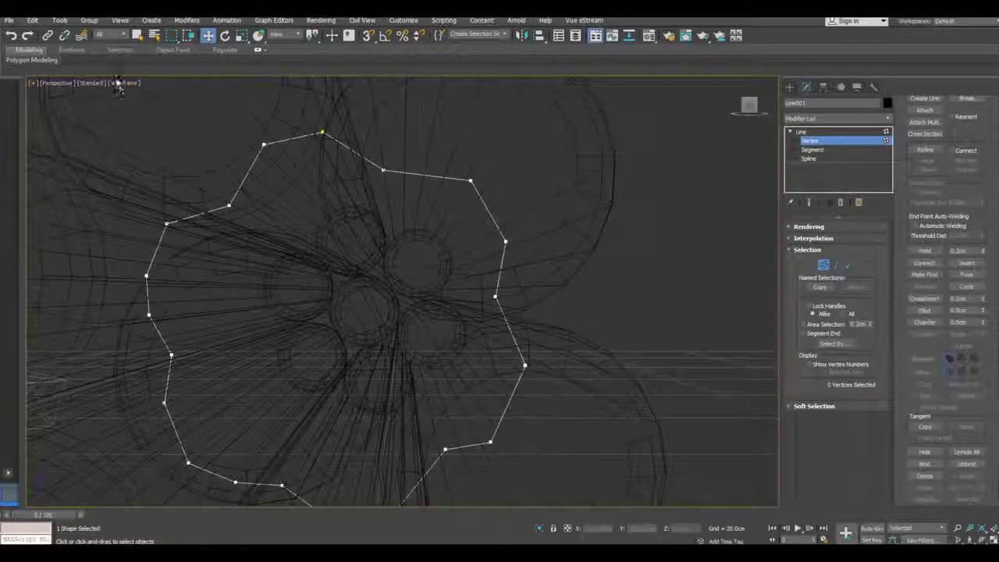
{"action": "left_click", "coordinate": [117, 83]}
{"action": "left_click", "coordinate": [137, 92]}
{"action": "scroll", "coordinate": [330, 216], "scroll_direction": "down", "scroll_amount": 5}
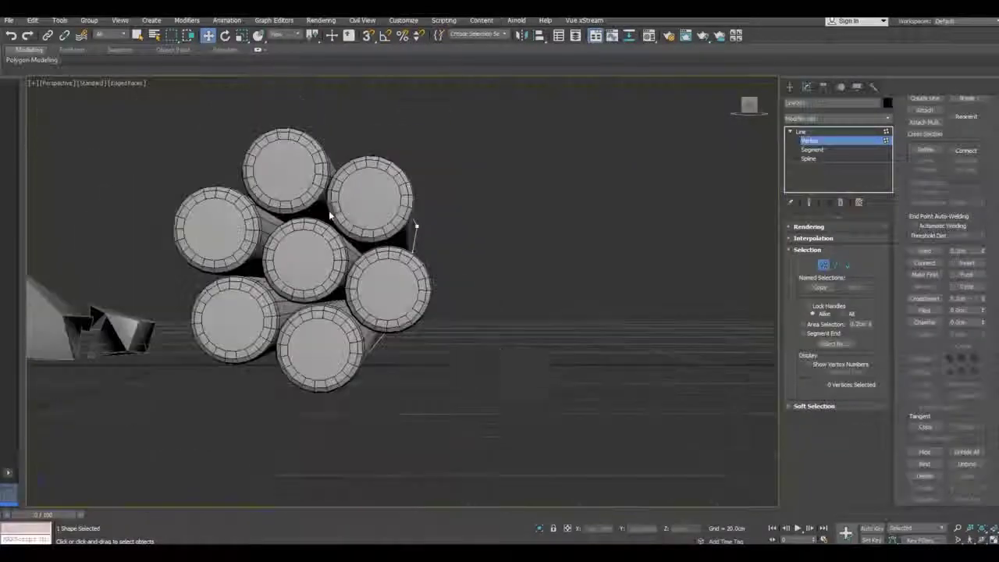
{"action": "mouse_move", "coordinate": [388, 285]}
{"action": "middle_mouse_down", "text": "alt"}
{"action": "mouse_move", "coordinate": [352, 314]}
{"action": "mouse_move", "coordinate": [304, 327]}
{"action": "mouse_move", "coordinate": [340, 316]}
{"action": "middle_mouse_up", "text": "alt"}
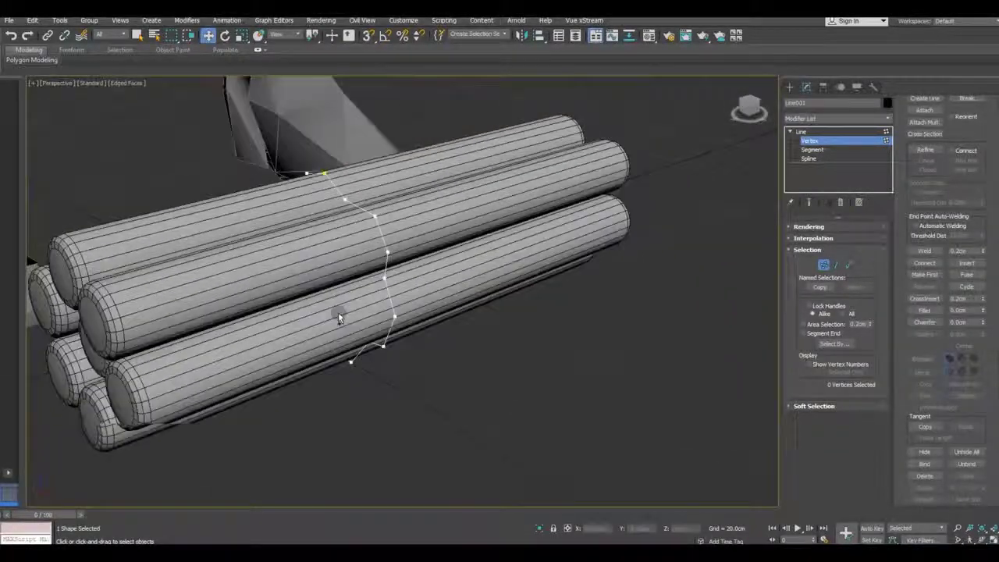
- Enable the outline in renderer and viewport with a Rectangular section, then reduce its width and length
{"action": "left_click", "coordinate": [808, 226]}
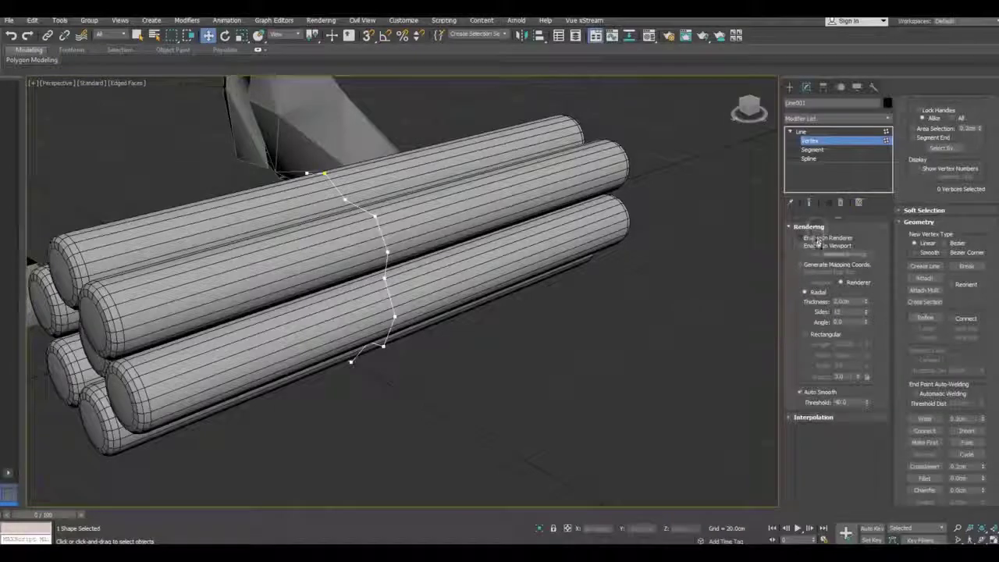
{"action": "left_click", "coordinate": [801, 237]}
{"action": "left_click", "coordinate": [800, 245]}
{"action": "left_click", "coordinate": [805, 334]}
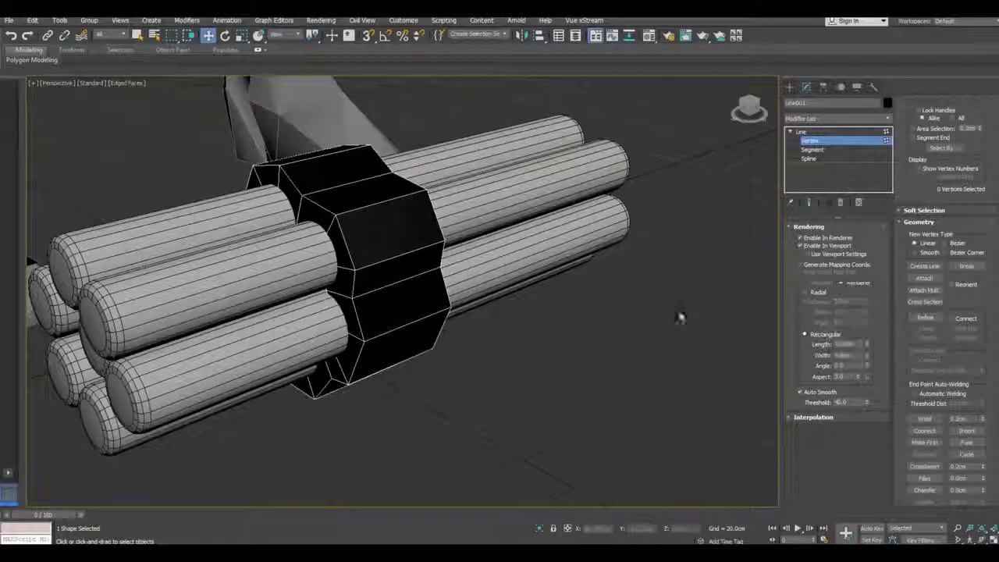
{"action": "middle_click_drag", "start_coordinate": [523, 207], "coordinate": [608, 218], "text": "alt"}
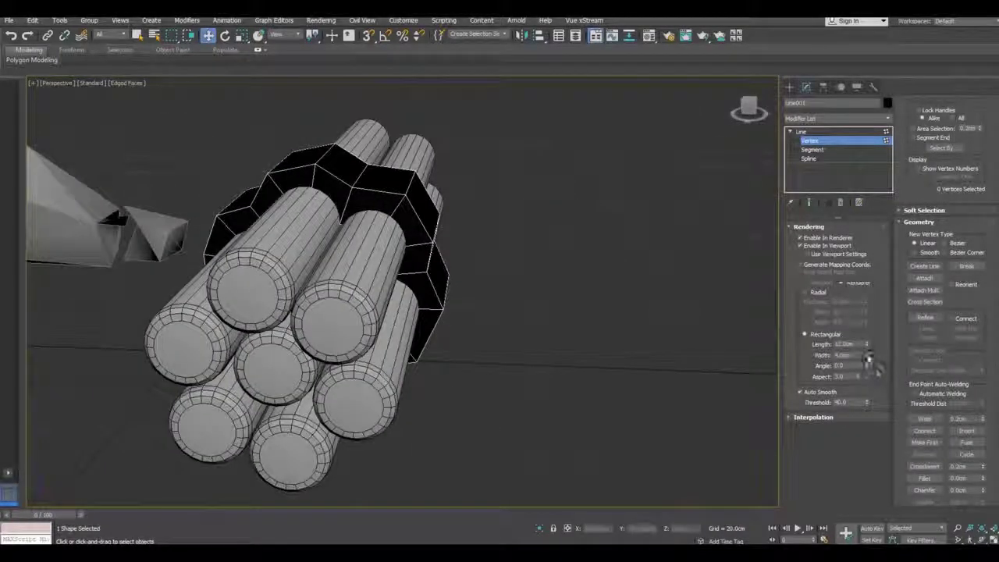
{"action": "mouse_move", "coordinate": [866, 356]}
{"action": "left_mouse_down"}
{"action": "mouse_move", "coordinate": [864, 344]}
{"action": "mouse_move", "coordinate": [876, 402]}
{"action": "left_mouse_up"}
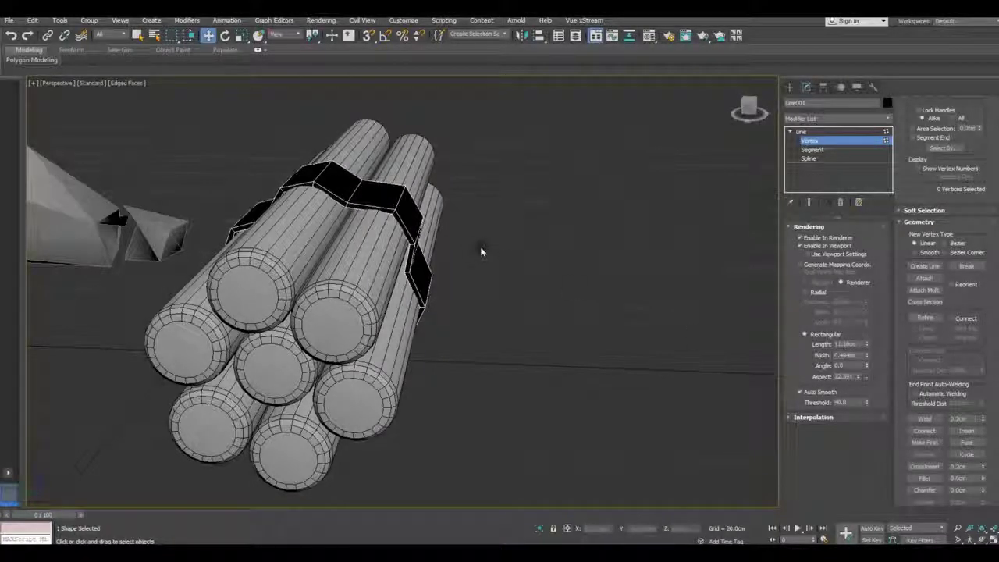
{"action": "mouse_move", "coordinate": [476, 252]}
{"action": "middle_mouse_down", "text": "alt"}
{"action": "mouse_move", "coordinate": [417, 263]}
{"action": "mouse_move", "coordinate": [437, 258]}
{"action": "middle_mouse_up", "text": "alt"}
{"action": "left_click_drag", "start_coordinate": [866, 346], "coordinate": [869, 364]}
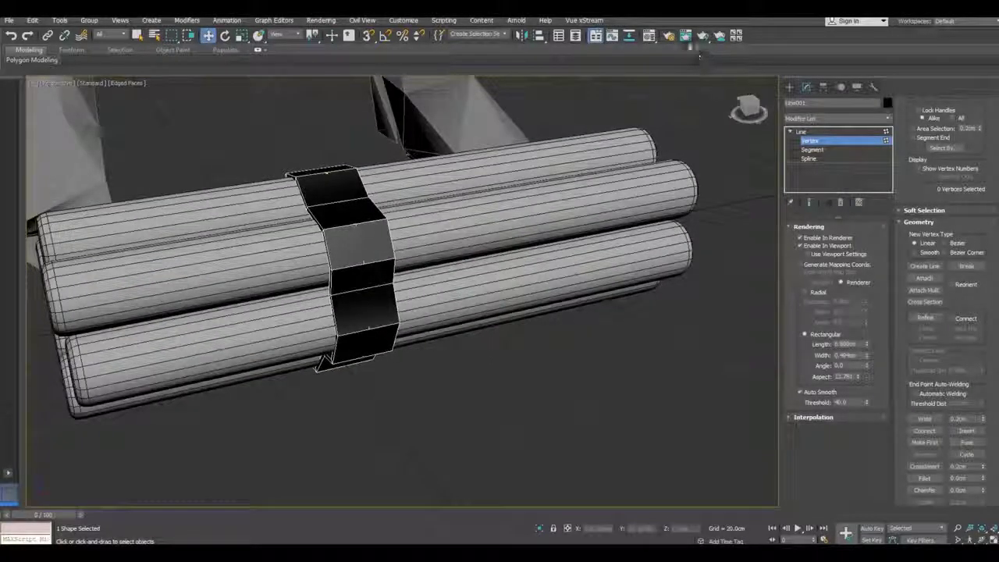
- Slide the whole band toward one end of the bundle and cut its rectangular length to 4.87cm
{"action": "left_click", "coordinate": [801, 131]}
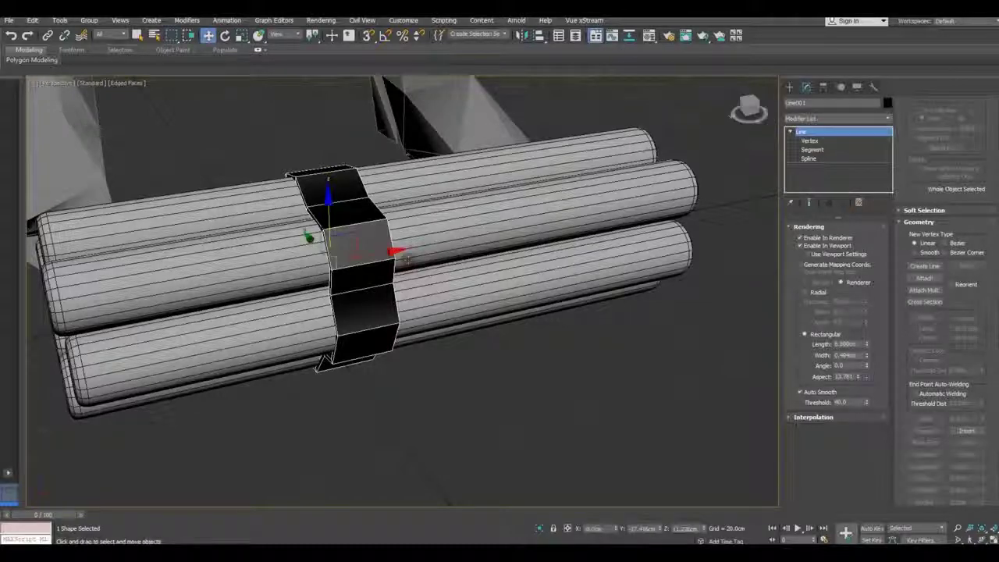
{"action": "left_click_drag", "start_coordinate": [370, 256], "coordinate": [178, 262]}
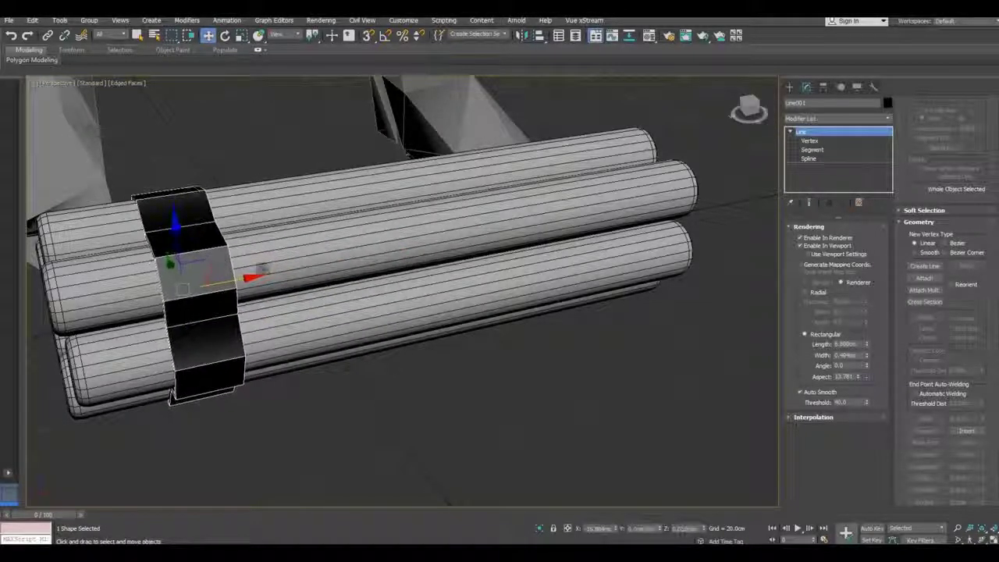
{"action": "middle_click_drag", "start_coordinate": [178, 265], "coordinate": [257, 266], "text": "alt"}
{"action": "mouse_move", "coordinate": [370, 284]}
{"action": "middle_mouse_down", "text": "alt"}
{"action": "mouse_move", "coordinate": [526, 284]}
{"action": "mouse_move", "coordinate": [433, 323]}
{"action": "middle_mouse_up", "text": "alt"}
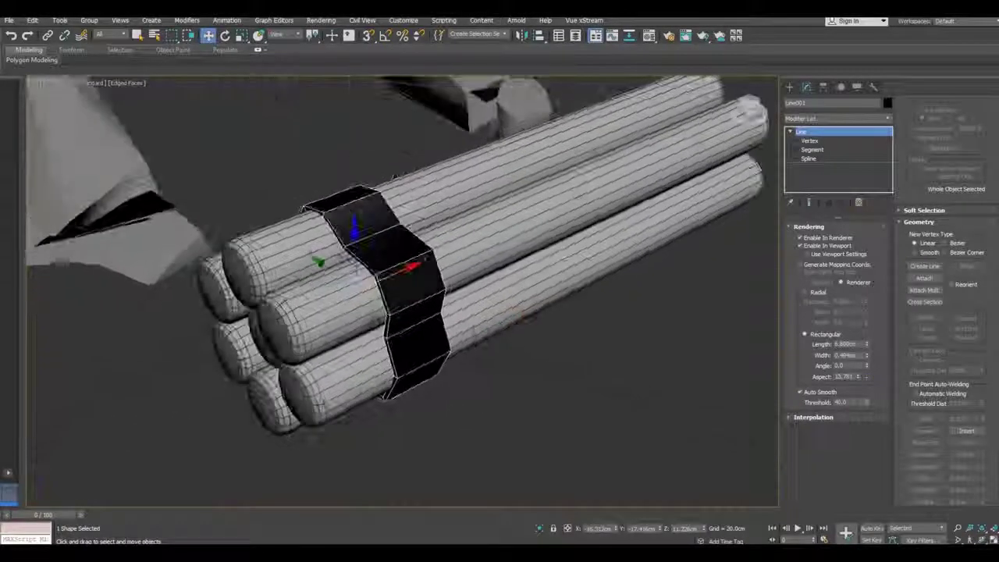
{"action": "scroll", "coordinate": [434, 323], "scroll_direction": "up", "scroll_amount": 3}
{"action": "left_click_drag", "start_coordinate": [872, 344], "coordinate": [871, 367]}
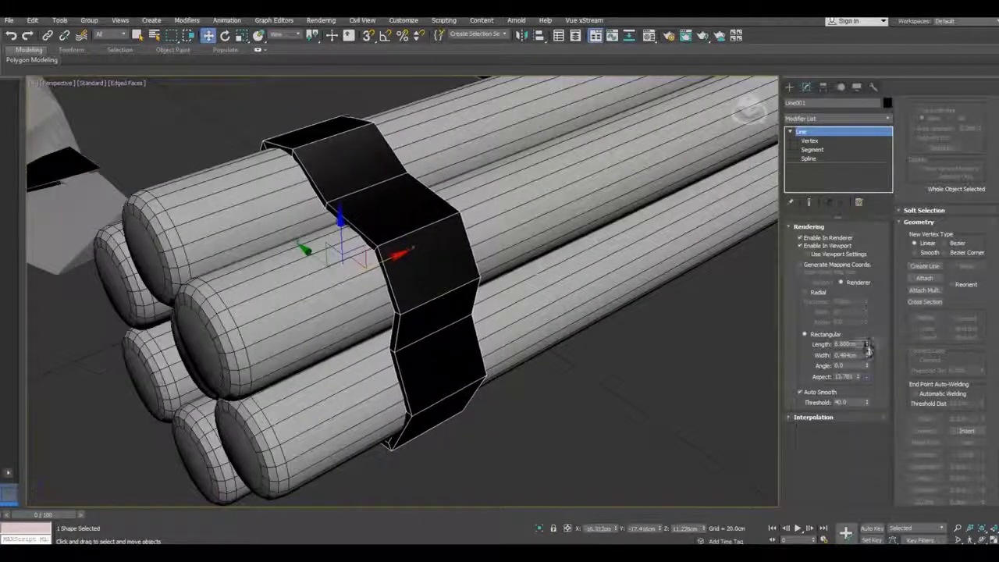
{"action": "mouse_move", "coordinate": [533, 311]}
{"action": "middle_mouse_down", "text": "alt"}
{"action": "mouse_move", "coordinate": [526, 297]}
{"action": "mouse_move", "coordinate": [581, 231]}
{"action": "mouse_move", "coordinate": [542, 324]}
{"action": "mouse_move", "coordinate": [656, 132]}
{"action": "middle_mouse_up", "text": "alt"}
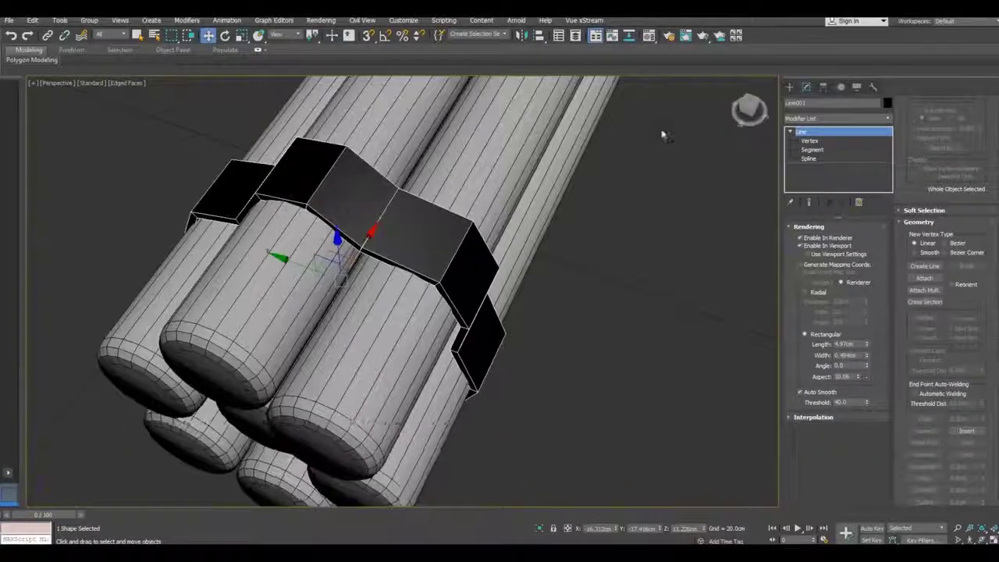
- Assign the grey material slot from the Material Editor to the band
{"action": "key", "text": "m"}
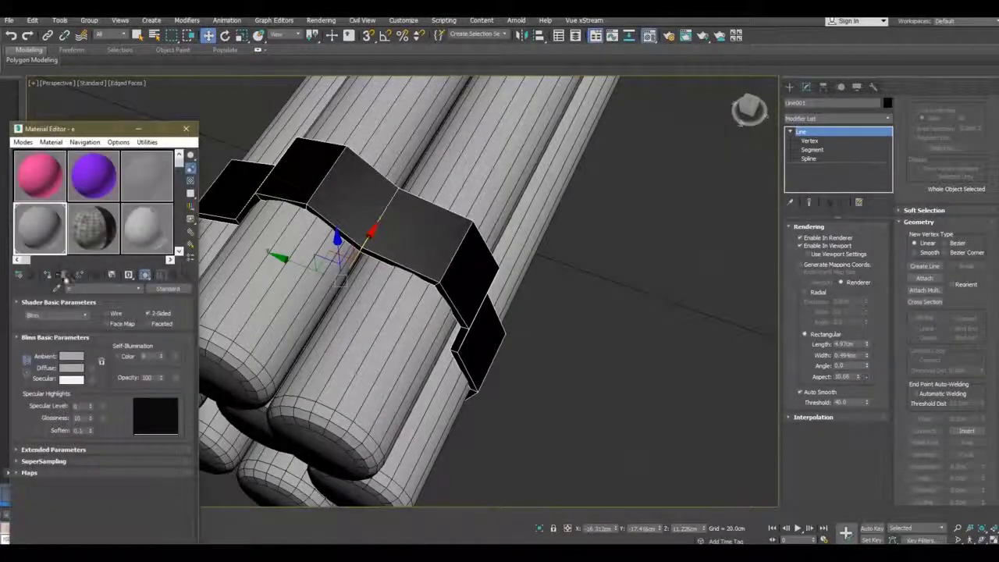
{"action": "left_click", "coordinate": [50, 276]}
{"action": "left_click", "coordinate": [186, 128]}
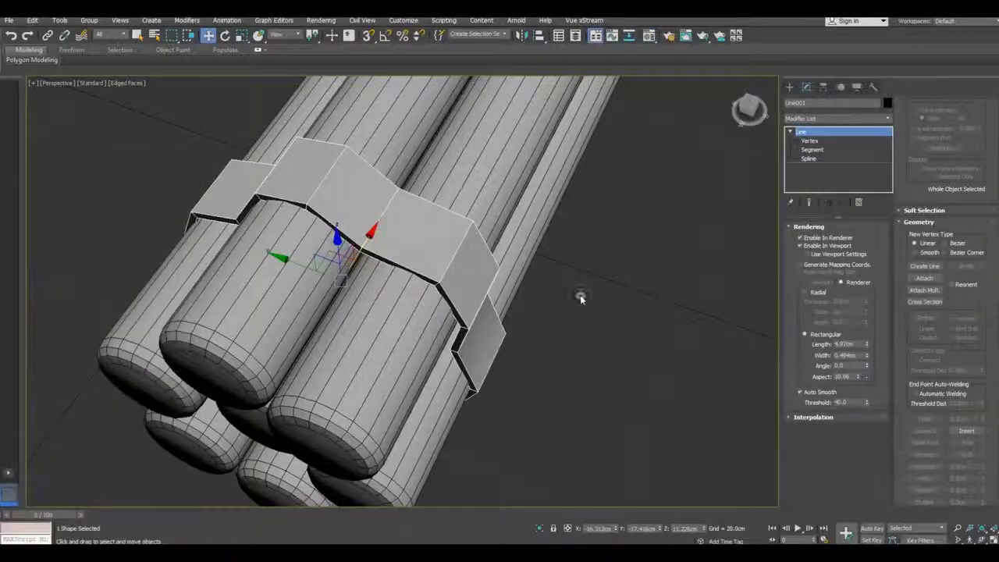
{"action": "left_click", "coordinate": [581, 300]}
{"action": "middle_click_drag", "start_coordinate": [580, 300], "coordinate": [117, 141], "text": "alt"}
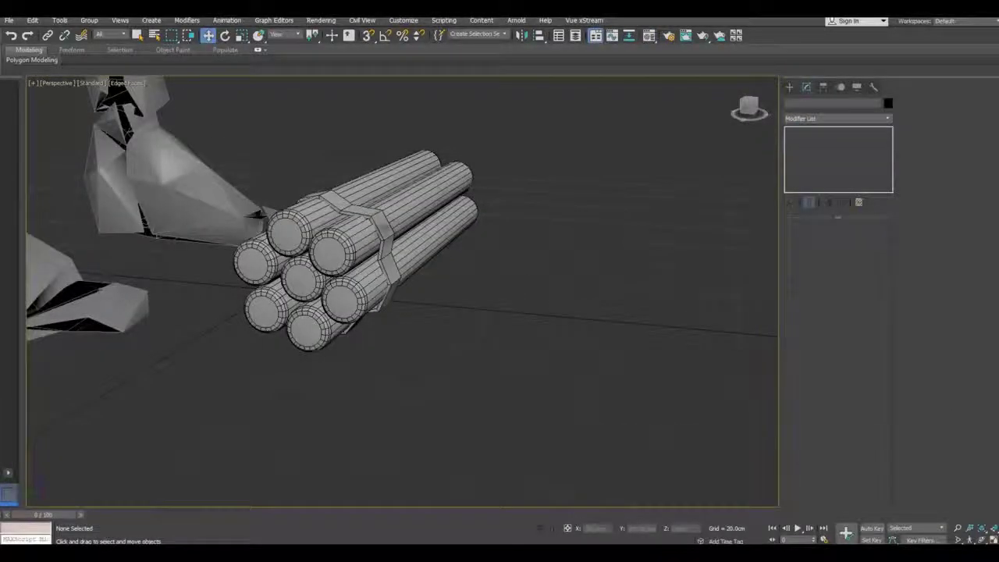
- Reselect the band and Shift-drag a copy toward the far end of the bundle
{"action": "left_click", "coordinate": [378, 227]}
{"action": "middle_click_drag", "start_coordinate": [378, 227], "coordinate": [351, 256], "text": "alt"}
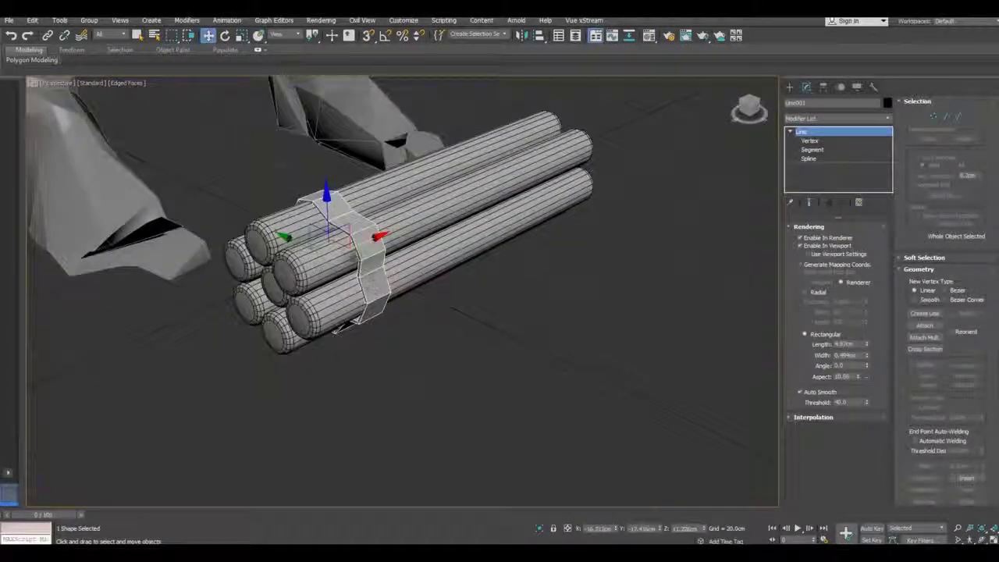
{"action": "left_click_drag", "start_coordinate": [363, 244], "coordinate": [538, 189], "text": "shift"}
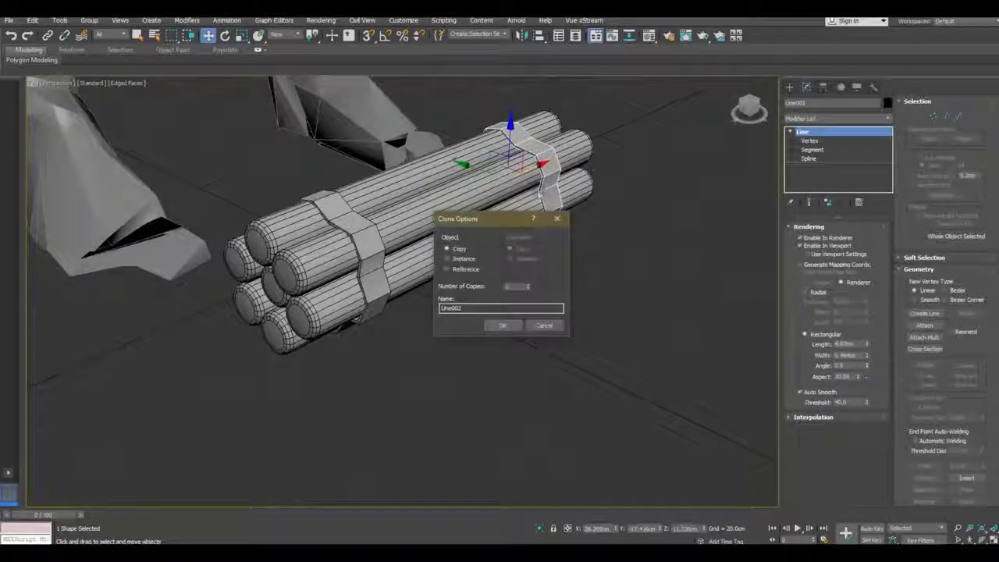
- Confirm the clone as a Copy named Line002, then reselect the original band Line001
{"action": "left_click", "coordinate": [505, 326]}
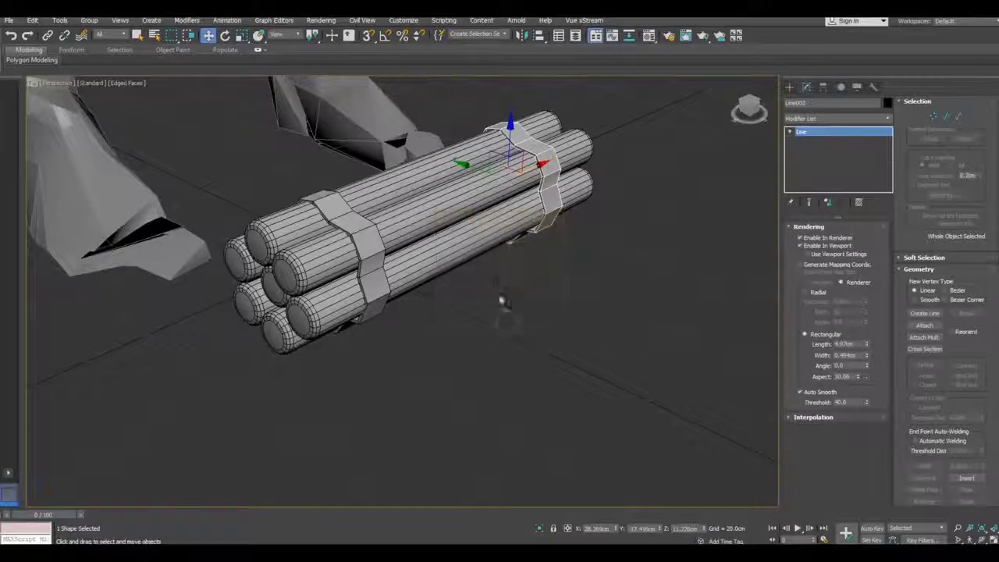
{"action": "mouse_move", "coordinate": [495, 290]}
{"action": "middle_mouse_down", "text": "alt"}
{"action": "mouse_move", "coordinate": [457, 297]}
{"action": "mouse_move", "coordinate": [431, 355]}
{"action": "mouse_move", "coordinate": [492, 339]}
{"action": "middle_mouse_up", "text": "alt"}
{"action": "scroll", "coordinate": [364, 308], "scroll_direction": "up", "scroll_amount": 3}
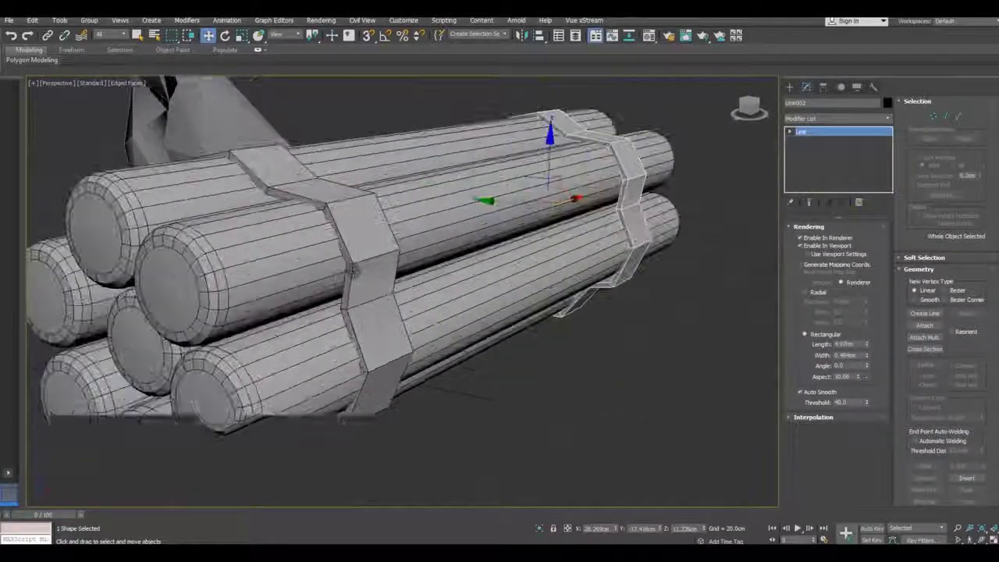
{"action": "left_click", "coordinate": [380, 290]}
{"action": "scroll", "coordinate": [380, 290], "scroll_direction": "up", "scroll_amount": 3}
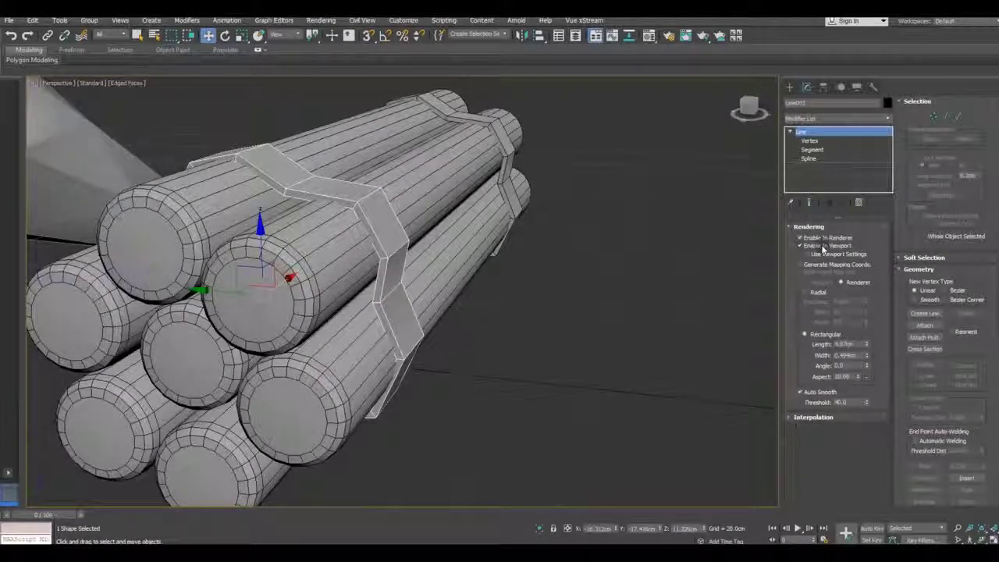
- Lower the strap's Rectangular Width in two passes so the band becomes much thinner
{"action": "left_click", "coordinate": [810, 140]}
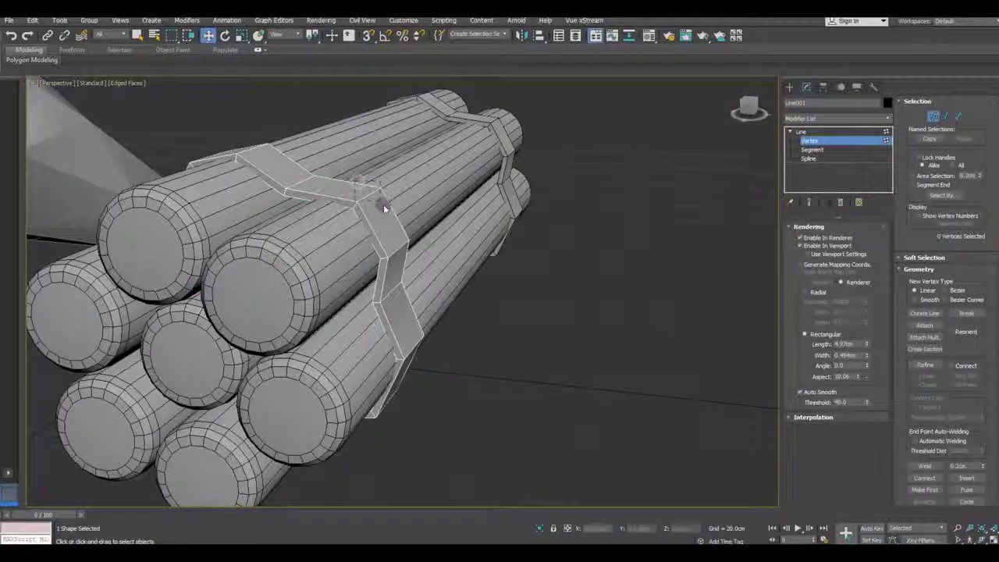
{"action": "left_click", "coordinate": [383, 204]}
{"action": "scroll", "coordinate": [381, 201], "scroll_direction": "up", "scroll_amount": 2}
{"action": "scroll", "coordinate": [380, 200], "scroll_direction": "up", "scroll_amount": 1}
{"action": "scroll", "coordinate": [367, 201], "scroll_direction": "up", "scroll_amount": 3}
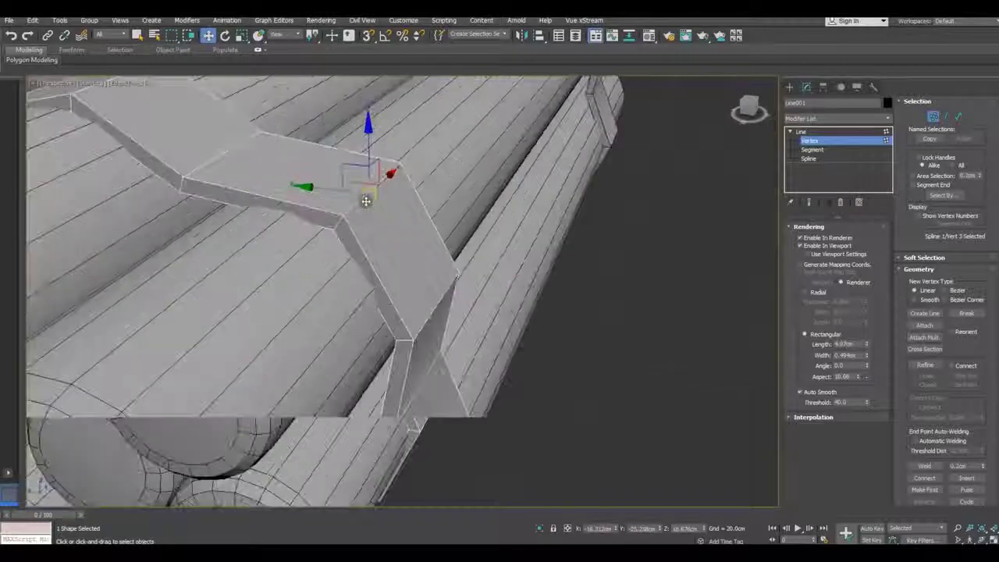
{"action": "scroll", "coordinate": [365, 202], "scroll_direction": "down", "scroll_amount": 2}
{"action": "scroll", "coordinate": [402, 318], "scroll_direction": "down", "scroll_amount": 3}
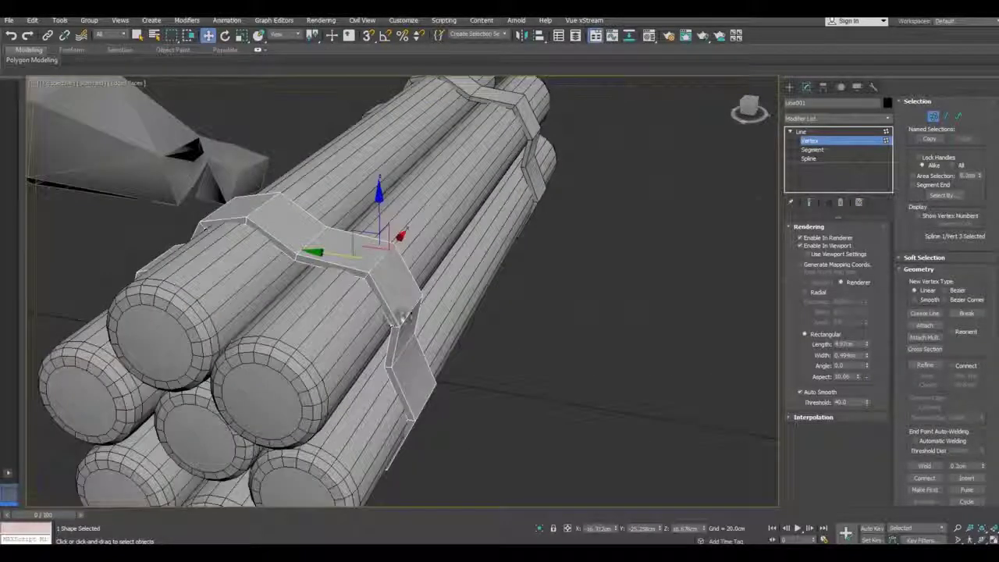
{"action": "left_click_drag", "start_coordinate": [867, 356], "coordinate": [867, 357]}
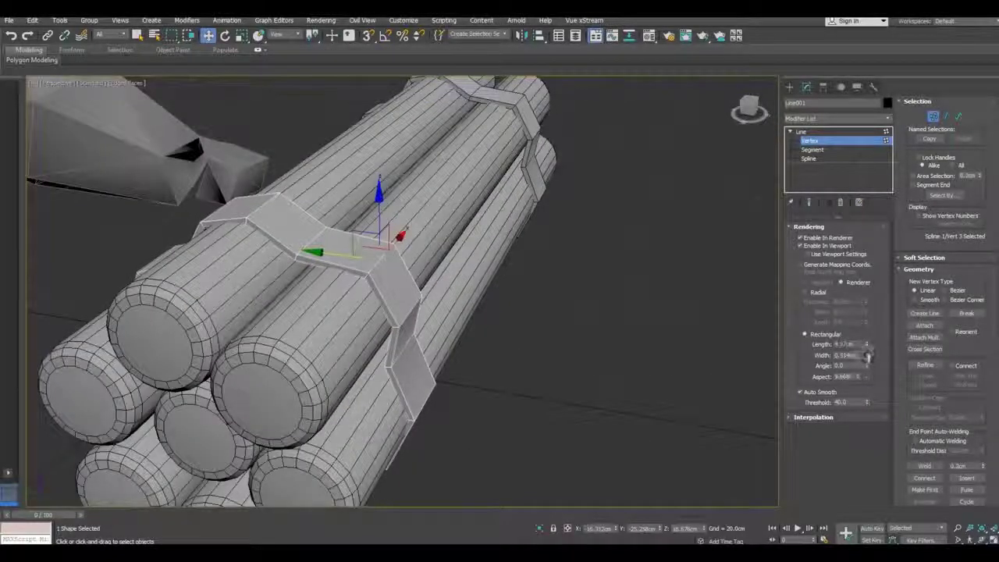
{"action": "mouse_move", "coordinate": [439, 301]}
{"action": "middle_mouse_down", "text": "alt"}
{"action": "mouse_move", "coordinate": [472, 284]}
{"action": "mouse_move", "coordinate": [435, 286]}
{"action": "middle_mouse_up", "text": "alt"}
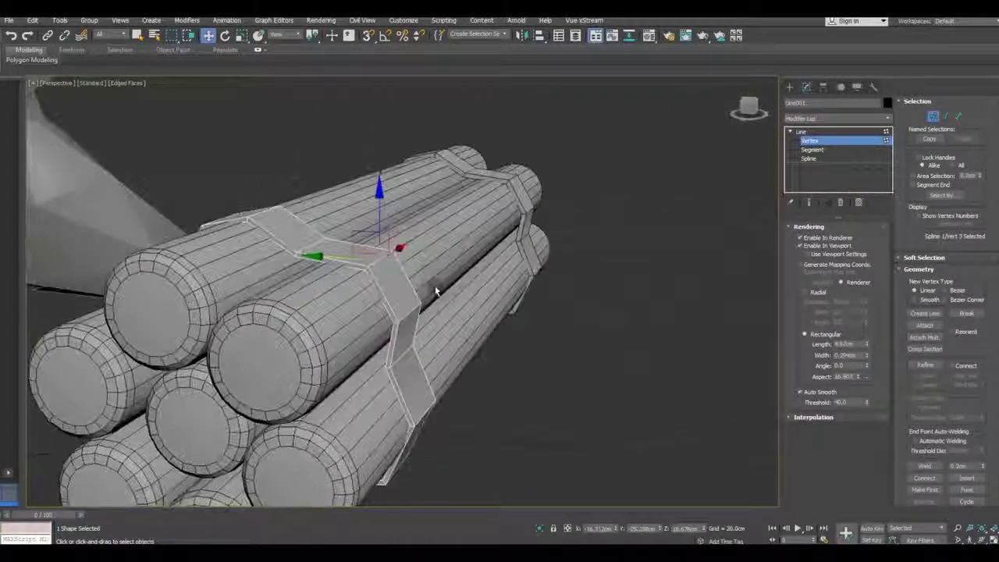
{"action": "mouse_move", "coordinate": [348, 291]}
{"action": "middle_mouse_down", "text": "alt"}
{"action": "mouse_move", "coordinate": [256, 304]}
{"action": "mouse_move", "coordinate": [185, 297]}
{"action": "mouse_move", "coordinate": [301, 296]}
{"action": "mouse_move", "coordinate": [359, 314]}
{"action": "mouse_move", "coordinate": [355, 293]}
{"action": "middle_mouse_up", "text": "alt"}
{"action": "scroll", "coordinate": [359, 314], "scroll_direction": "down", "scroll_amount": 3}
{"action": "scroll", "coordinate": [355, 293], "scroll_direction": "up", "scroll_amount": 5}
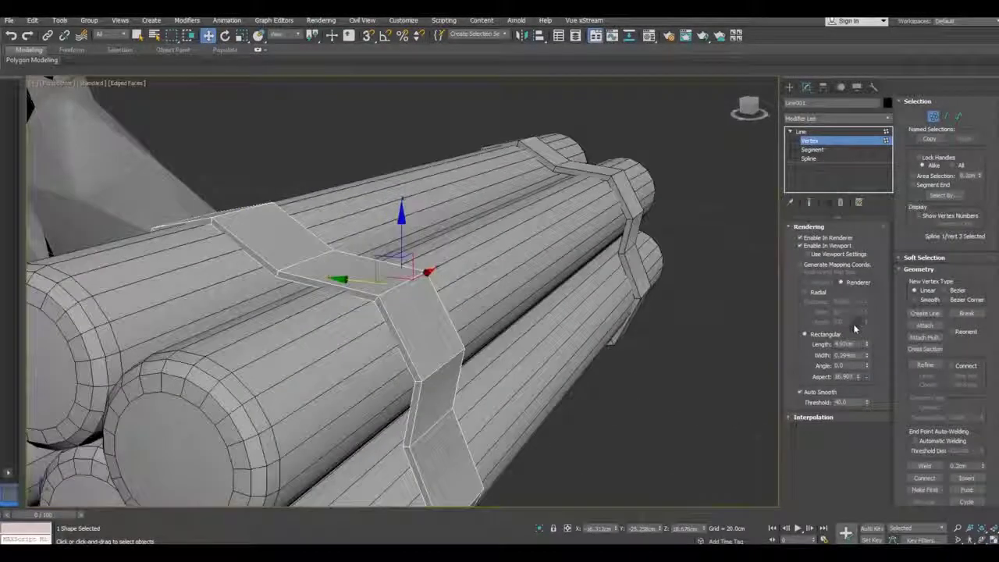
{"action": "left_click", "coordinate": [867, 357]}
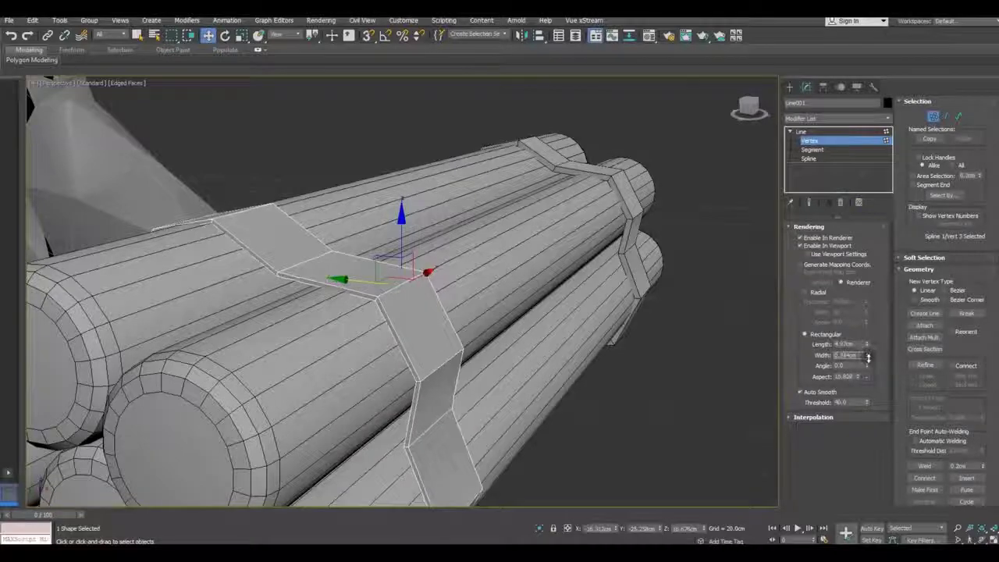
{"action": "middle_click_drag", "start_coordinate": [367, 304], "coordinate": [389, 314], "text": "alt"}
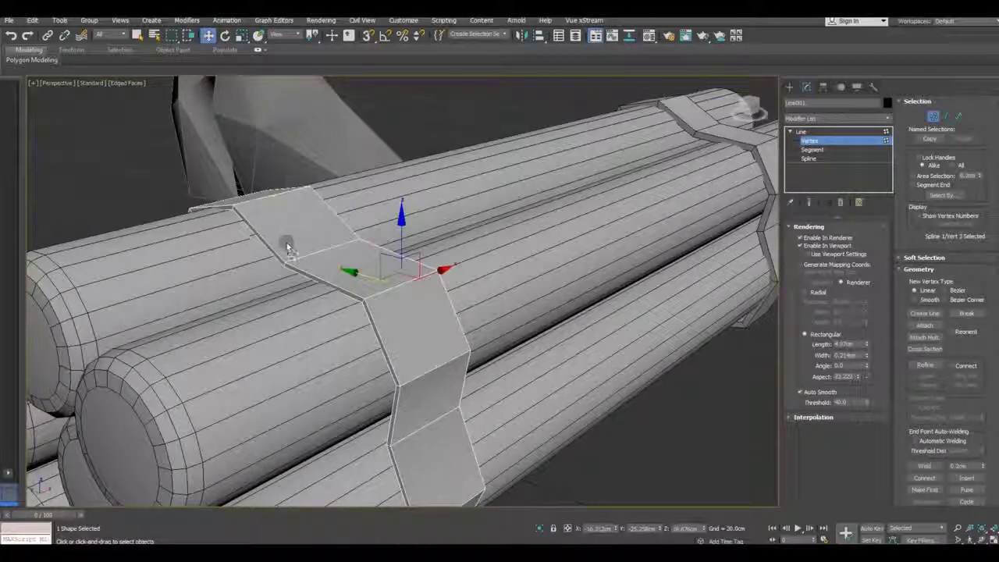
- Select all the strap's vertices and raise Fillet to round its sharp corners
{"action": "left_click", "coordinate": [330, 267]}
{"action": "mouse_move", "coordinate": [412, 282]}
{"action": "middle_mouse_down", "text": "alt"}
{"action": "mouse_move", "coordinate": [448, 272]}
{"action": "mouse_move", "coordinate": [401, 270]}
{"action": "mouse_move", "coordinate": [455, 336]}
{"action": "mouse_move", "coordinate": [244, 162]}
{"action": "middle_mouse_up", "text": "alt"}
{"action": "scroll", "coordinate": [459, 331], "scroll_direction": "down", "scroll_amount": 2}
{"action": "scroll", "coordinate": [459, 332], "scroll_direction": "down", "scroll_amount": 5}
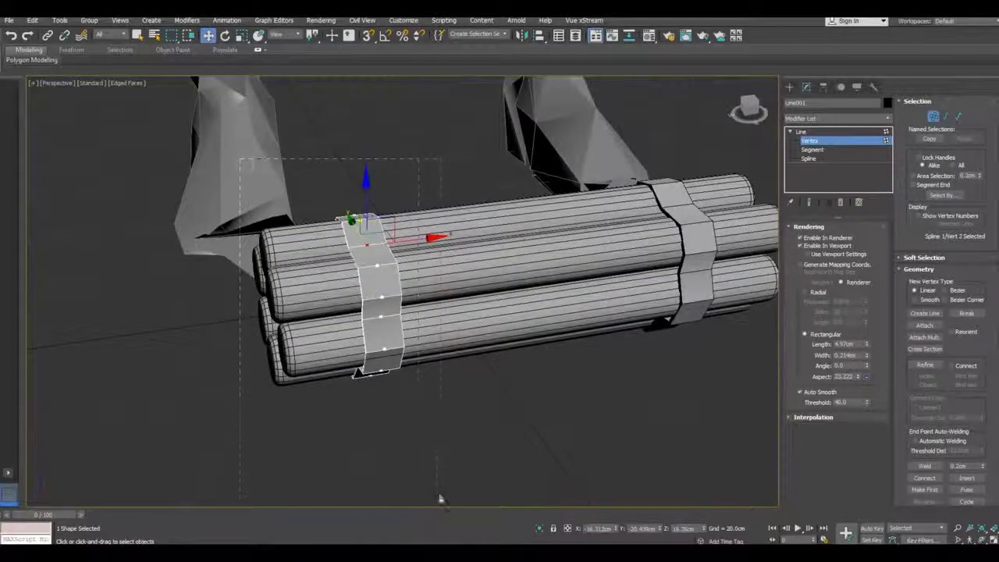
{"action": "left_click_drag", "start_coordinate": [440, 498], "coordinate": [441, 500]}
{"action": "middle_click_drag", "start_coordinate": [412, 337], "coordinate": [482, 334], "text": "alt"}
{"action": "scroll", "coordinate": [358, 239], "scroll_direction": "up", "scroll_amount": 5}
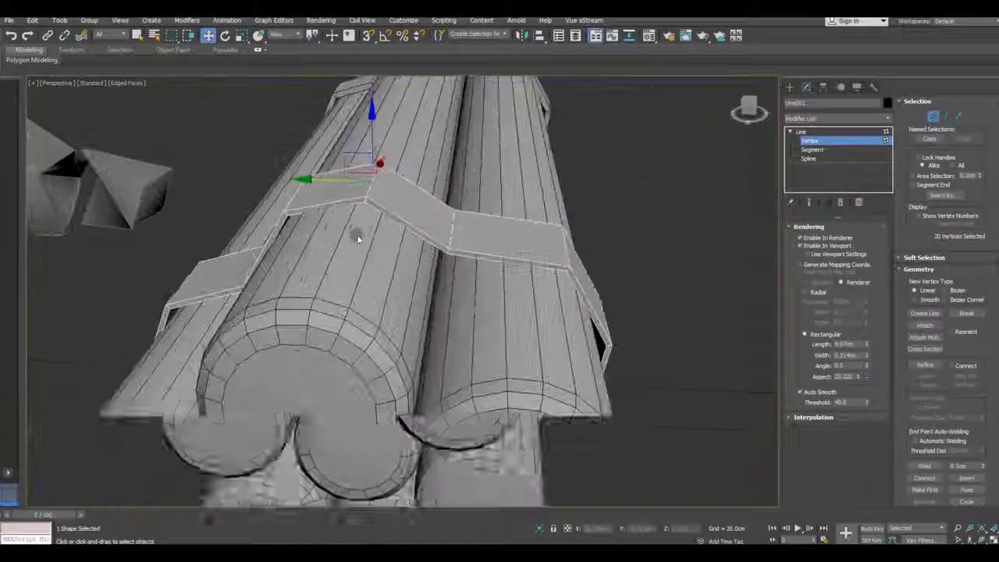
{"action": "scroll", "coordinate": [944, 468], "scroll_direction": "down", "scroll_amount": 1}
{"action": "scroll", "coordinate": [944, 478], "scroll_direction": "down", "scroll_amount": 2}
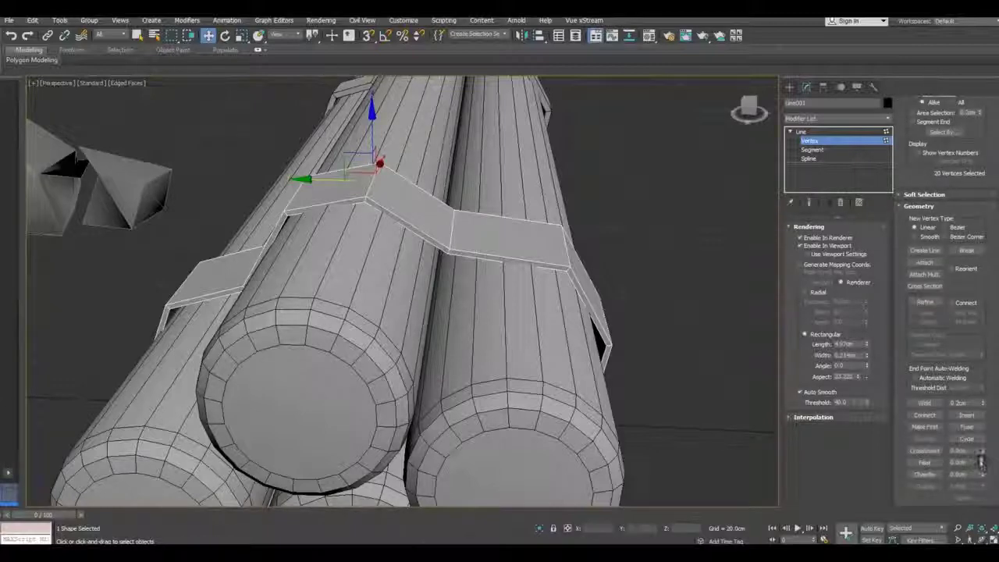
{"action": "left_click_drag", "start_coordinate": [981, 460], "coordinate": [981, 462]}
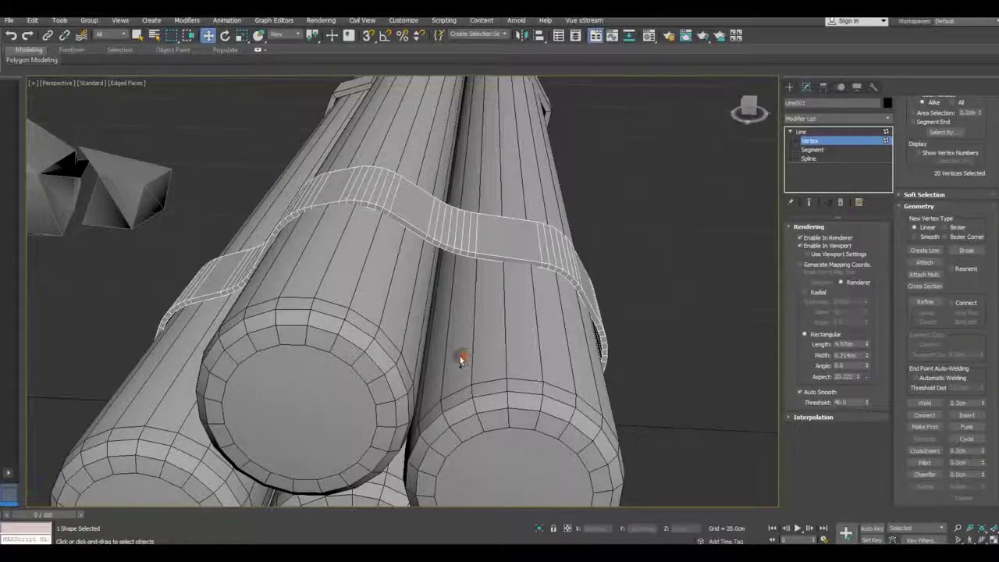
- Orbit around the filleted strap to inspect it, then bring up its conversion menu in the modifier stack
{"action": "mouse_move", "coordinate": [461, 359]}
{"action": "middle_mouse_down", "text": "alt"}
{"action": "mouse_move", "coordinate": [408, 338]}
{"action": "mouse_move", "coordinate": [403, 314]}
{"action": "mouse_move", "coordinate": [452, 324]}
{"action": "mouse_move", "coordinate": [453, 341]}
{"action": "mouse_move", "coordinate": [384, 258]}
{"action": "mouse_move", "coordinate": [405, 254]}
{"action": "mouse_move", "coordinate": [518, 296]}
{"action": "mouse_move", "coordinate": [439, 337]}
{"action": "mouse_move", "coordinate": [383, 327]}
{"action": "mouse_move", "coordinate": [443, 263]}
{"action": "middle_mouse_up", "text": "alt"}
{"action": "scroll", "coordinate": [383, 258], "scroll_direction": "down", "scroll_amount": 5}
{"action": "scroll", "coordinate": [443, 264], "scroll_direction": "up", "scroll_amount": 4}
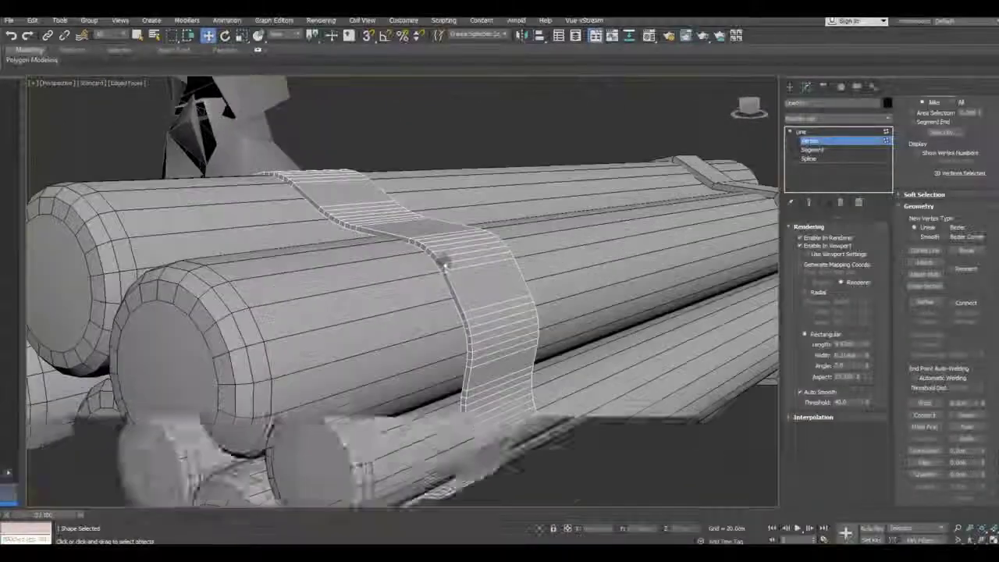
{"action": "scroll", "coordinate": [468, 288], "scroll_direction": "down", "scroll_amount": 3}
{"action": "middle_click_drag", "start_coordinate": [491, 308], "coordinate": [490, 309], "text": "alt"}
{"action": "scroll", "coordinate": [489, 310], "scroll_direction": "up", "scroll_amount": 3}
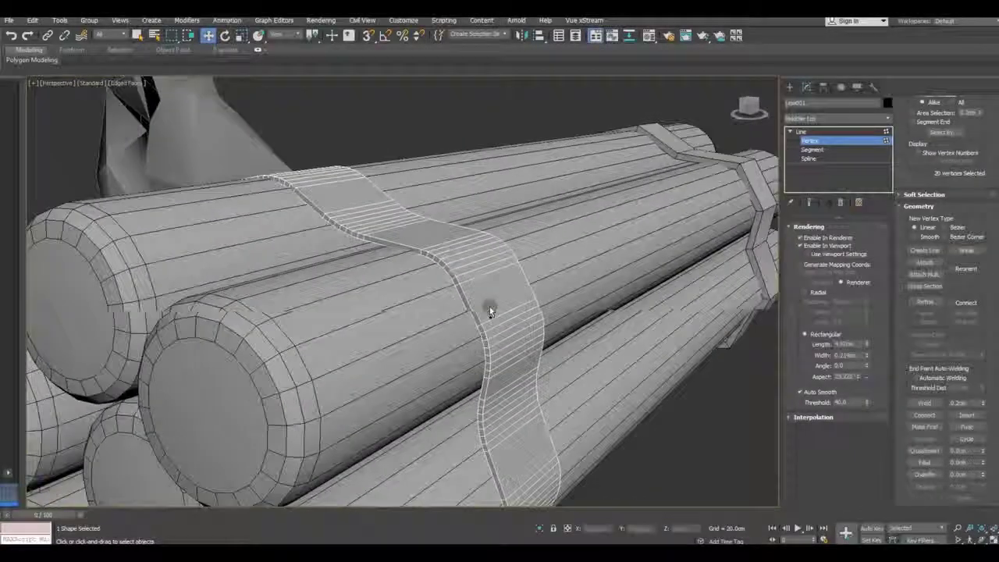
{"action": "scroll", "coordinate": [489, 310], "scroll_direction": "down", "scroll_amount": 3}
{"action": "scroll", "coordinate": [537, 301], "scroll_direction": "up", "scroll_amount": 3}
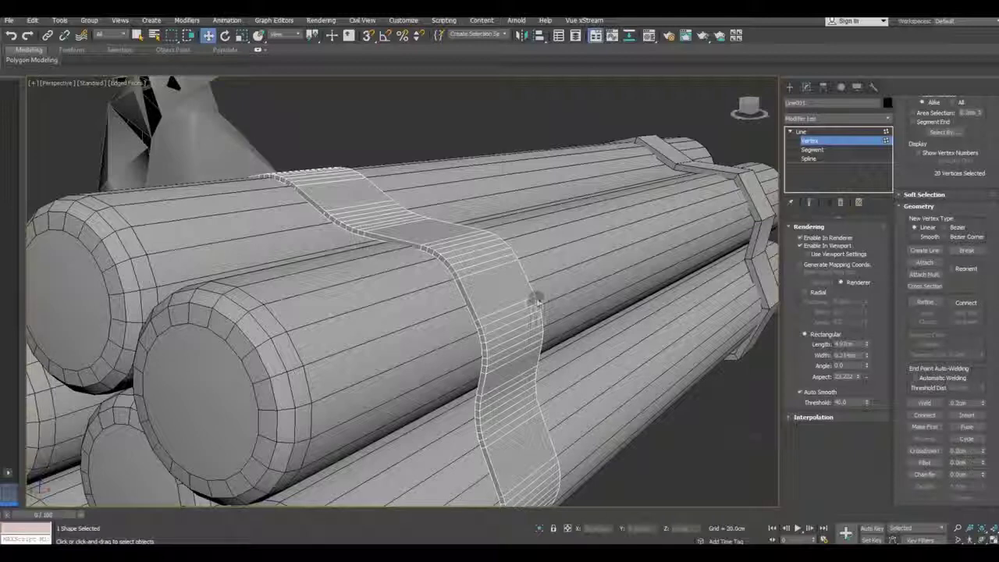
{"action": "scroll", "coordinate": [535, 300], "scroll_direction": "down", "scroll_amount": 3}
{"action": "scroll", "coordinate": [476, 272], "scroll_direction": "up", "scroll_amount": 3}
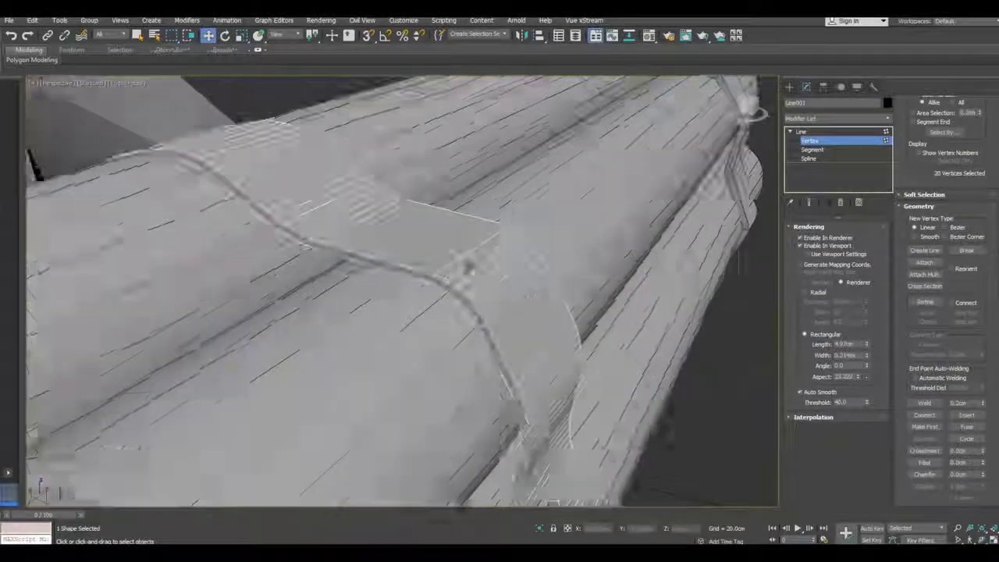
{"action": "scroll", "coordinate": [550, 269], "scroll_direction": "up", "scroll_amount": 2}
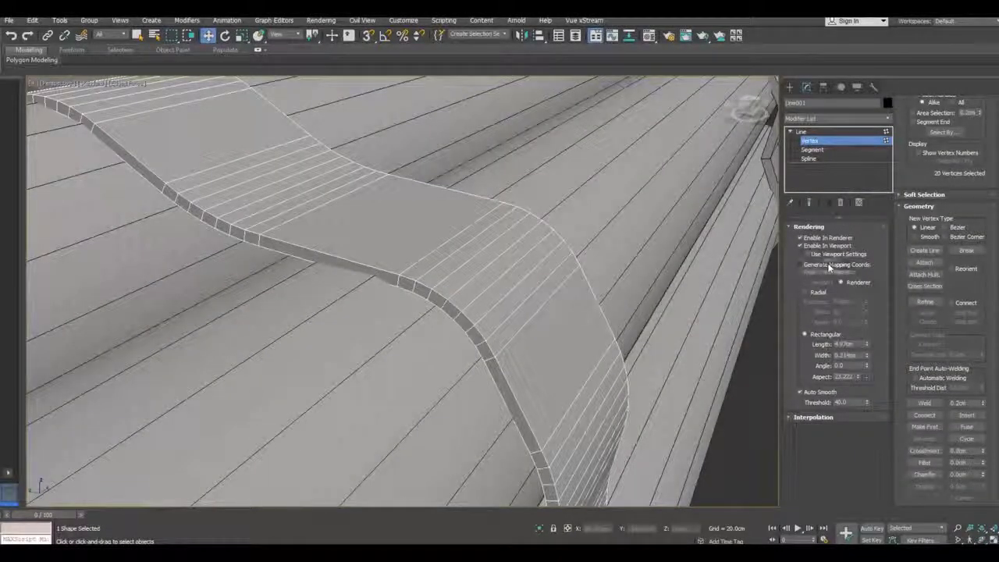
{"action": "right_click", "coordinate": [809, 179]}
- Convert the strap to Editable Poly and select a ring of edges across its bend
{"action": "left_click", "coordinate": [874, 273]}
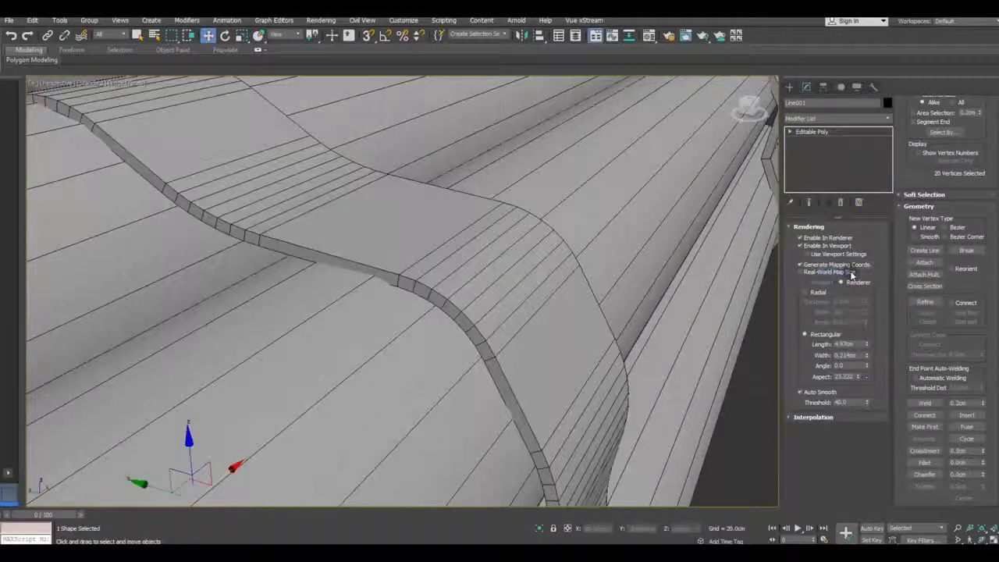
{"action": "left_click", "coordinate": [820, 239]}
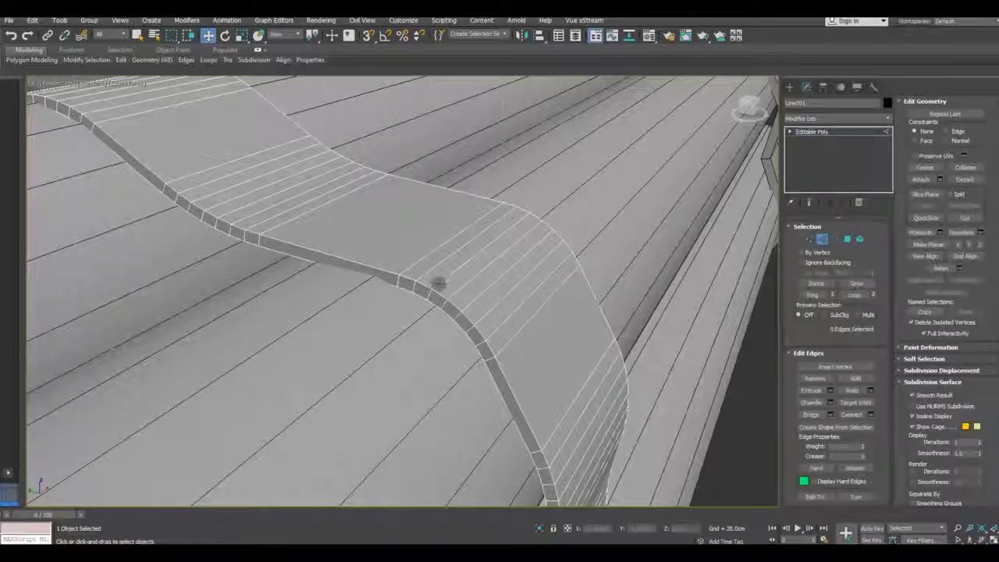
{"action": "left_click", "coordinate": [439, 283]}
{"action": "middle_click_drag", "start_coordinate": [468, 292], "coordinate": [485, 301], "text": "alt"}
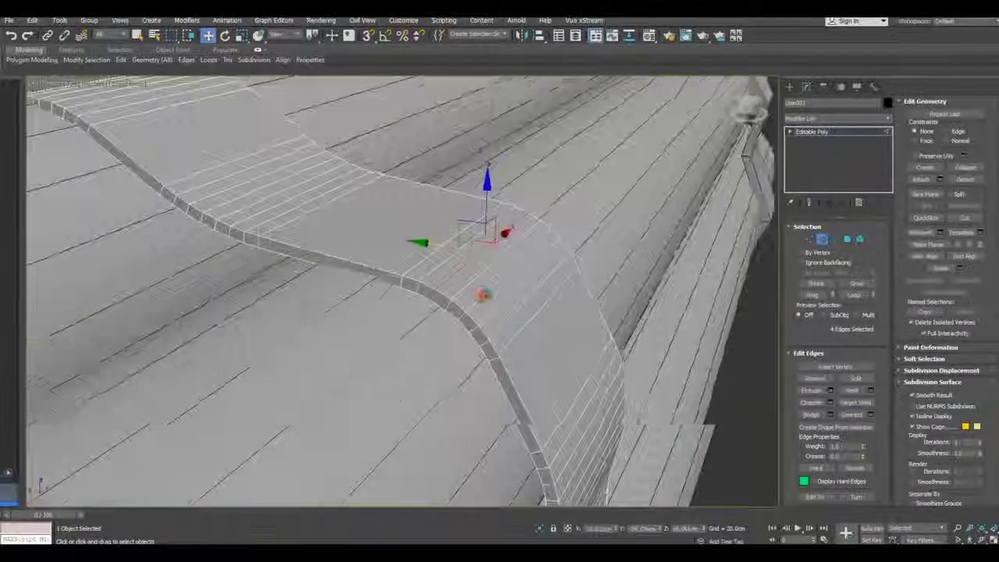
- Chamfer the selected edges with a small 0.08 cm amount and Smooth enabled
{"action": "left_click", "coordinate": [831, 402]}
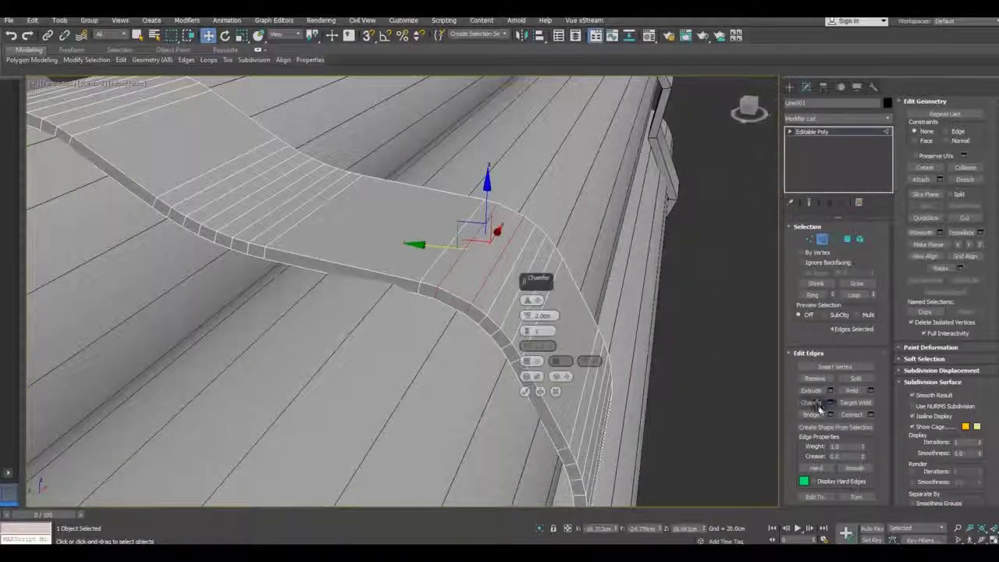
{"action": "left_click", "coordinate": [531, 361]}
{"action": "left_click_drag", "start_coordinate": [527, 315], "coordinate": [531, 321]}
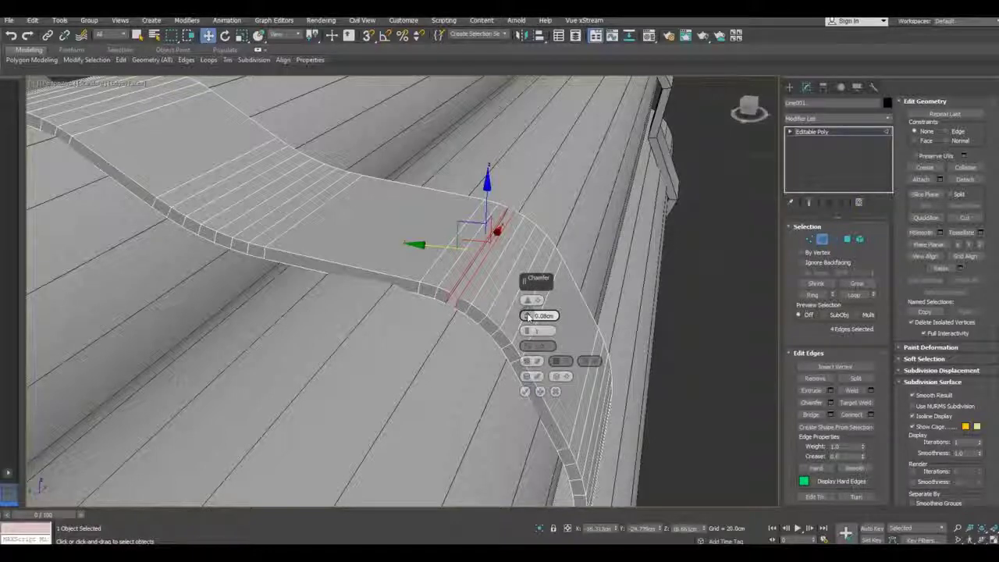
{"action": "left_click", "coordinate": [526, 377]}
{"action": "left_click", "coordinate": [525, 392]}
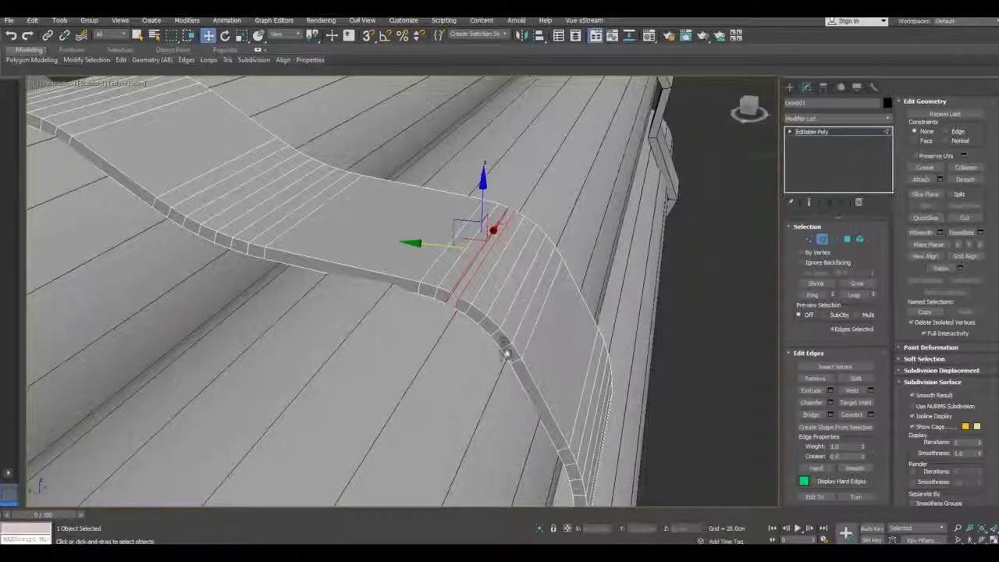
{"action": "scroll", "coordinate": [491, 317], "scroll_direction": "down", "scroll_amount": 1}
{"action": "scroll", "coordinate": [457, 265], "scroll_direction": "up", "scroll_amount": 3}
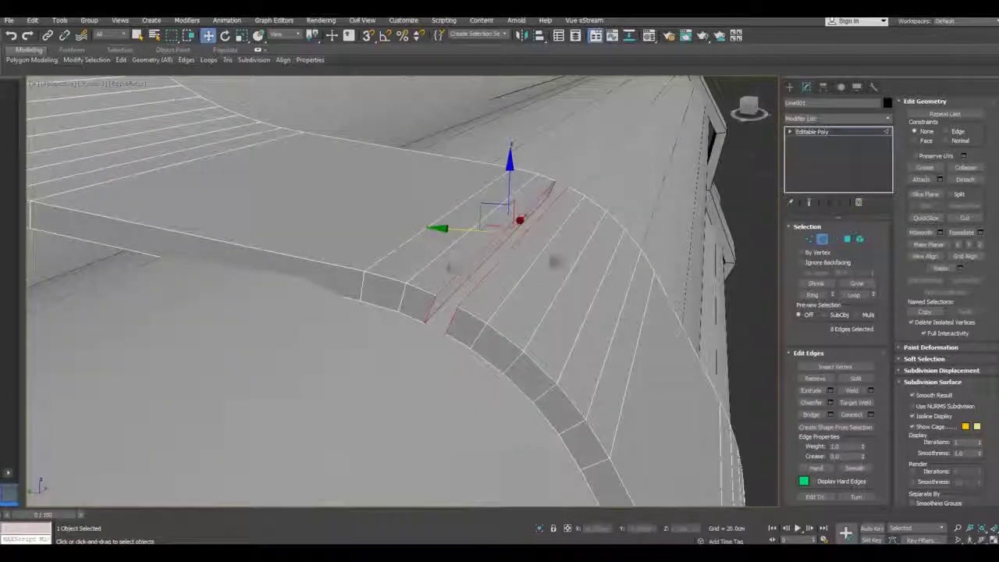
- Select the open border at the chamfered cut and move it to offset the strap's overlap
{"action": "left_click", "coordinate": [834, 239]}
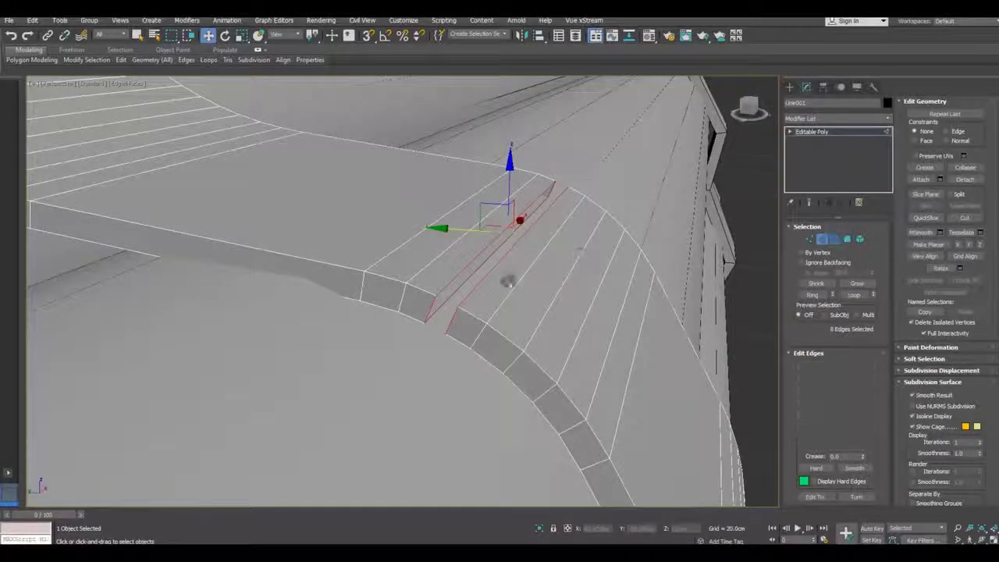
{"action": "mouse_move", "coordinate": [449, 301]}
{"action": "middle_mouse_down", "text": "alt"}
{"action": "mouse_move", "coordinate": [474, 297]}
{"action": "mouse_move", "coordinate": [508, 220]}
{"action": "middle_mouse_up", "text": "alt"}
{"action": "left_click", "coordinate": [474, 296]}
{"action": "left_click_drag", "start_coordinate": [495, 206], "coordinate": [467, 233]}
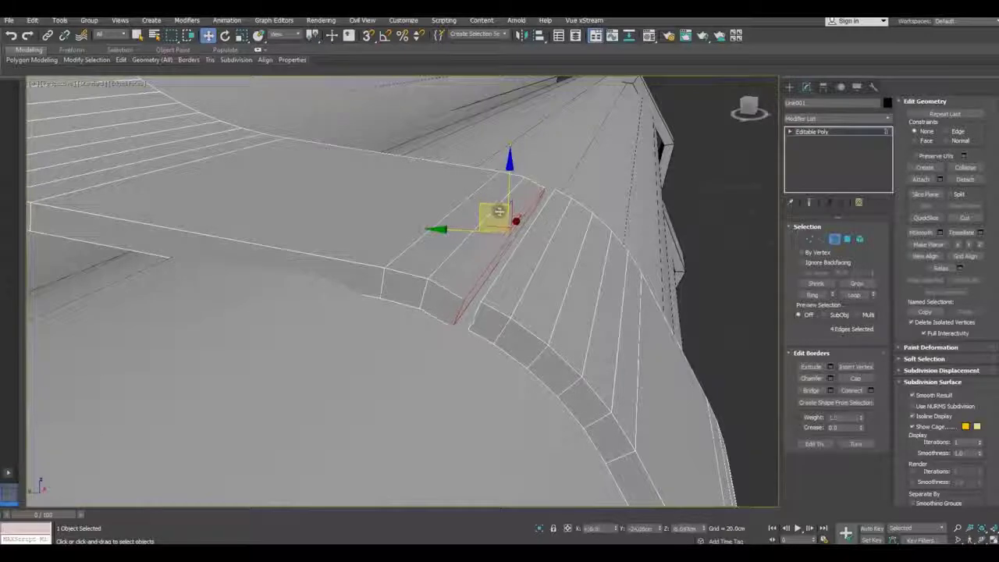
{"action": "left_click", "coordinate": [442, 268]}
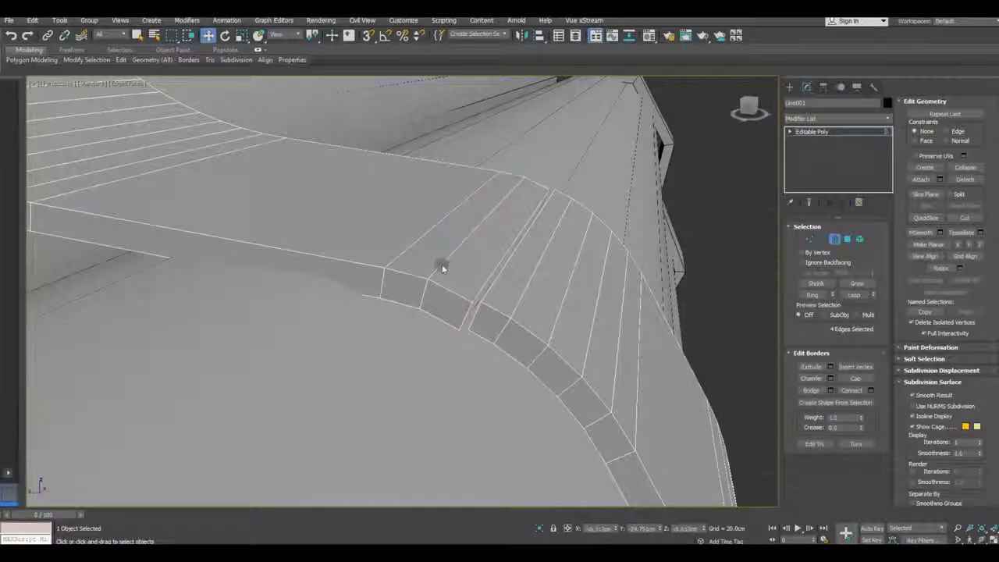
{"action": "mouse_move", "coordinate": [454, 274]}
{"action": "middle_mouse_down", "text": "alt"}
{"action": "mouse_move", "coordinate": [475, 301]}
{"action": "mouse_move", "coordinate": [753, 304]}
{"action": "middle_mouse_up", "text": "alt"}
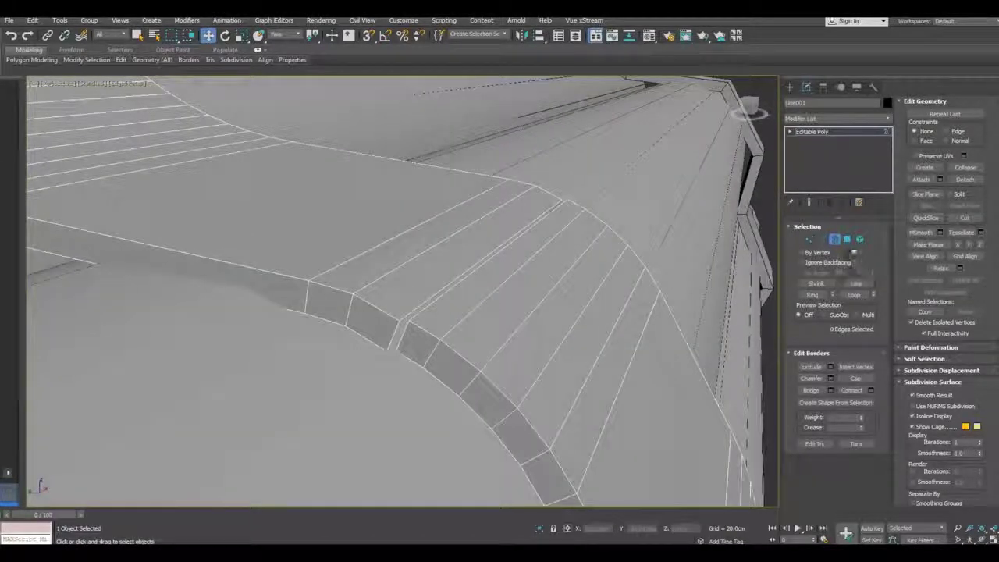
- Cap the open border loop across the strap end and return to Edge mode
{"action": "double_click", "coordinate": [392, 336]}
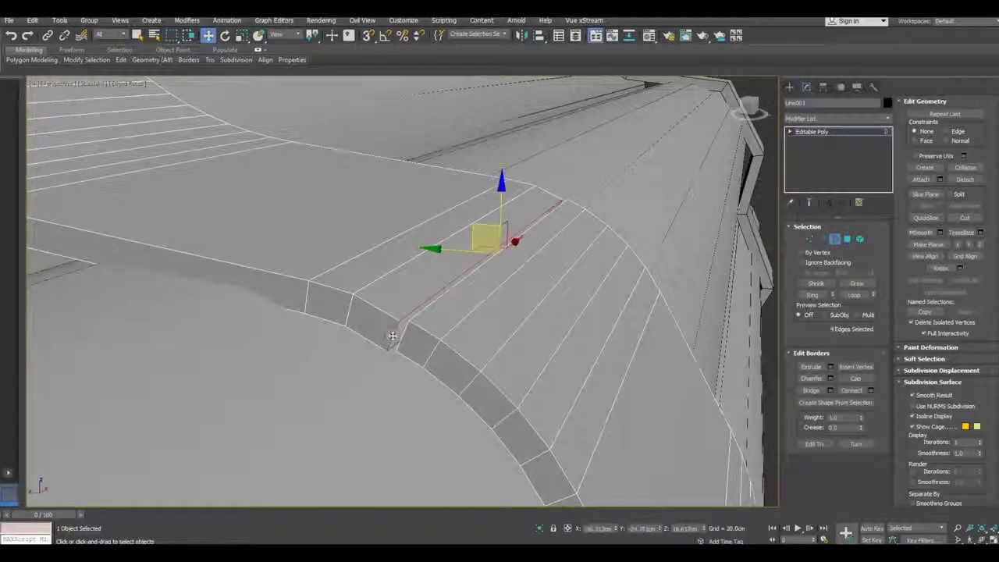
{"action": "left_click", "coordinate": [856, 378]}
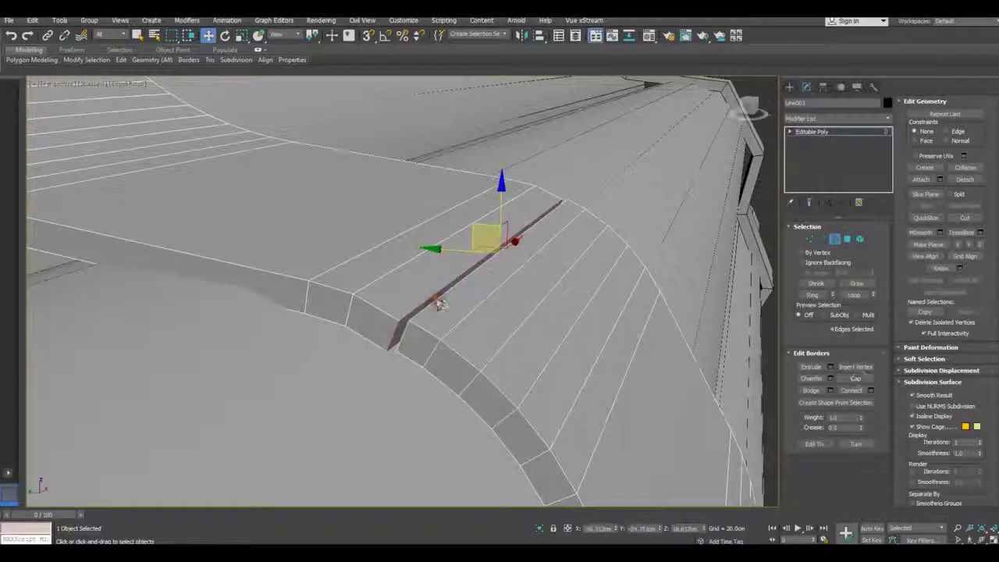
{"action": "middle_click_drag", "start_coordinate": [439, 304], "coordinate": [454, 307], "text": "alt"}
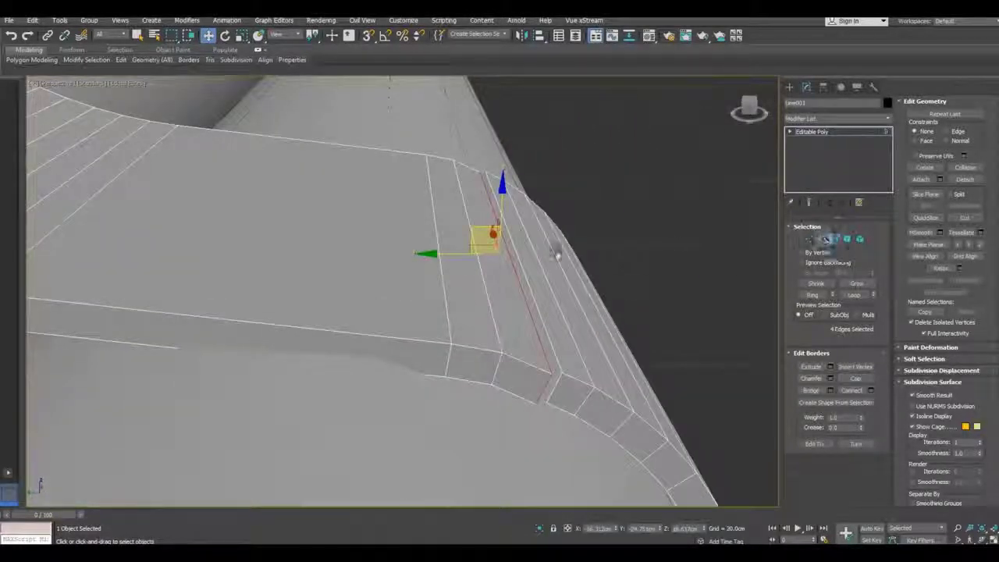
{"action": "key", "text": "2"}
{"action": "mouse_move", "coordinate": [494, 326]}
{"action": "middle_mouse_down", "text": "alt"}
{"action": "mouse_move", "coordinate": [508, 330]}
{"action": "mouse_move", "coordinate": [493, 330]}
{"action": "middle_mouse_up", "text": "alt"}
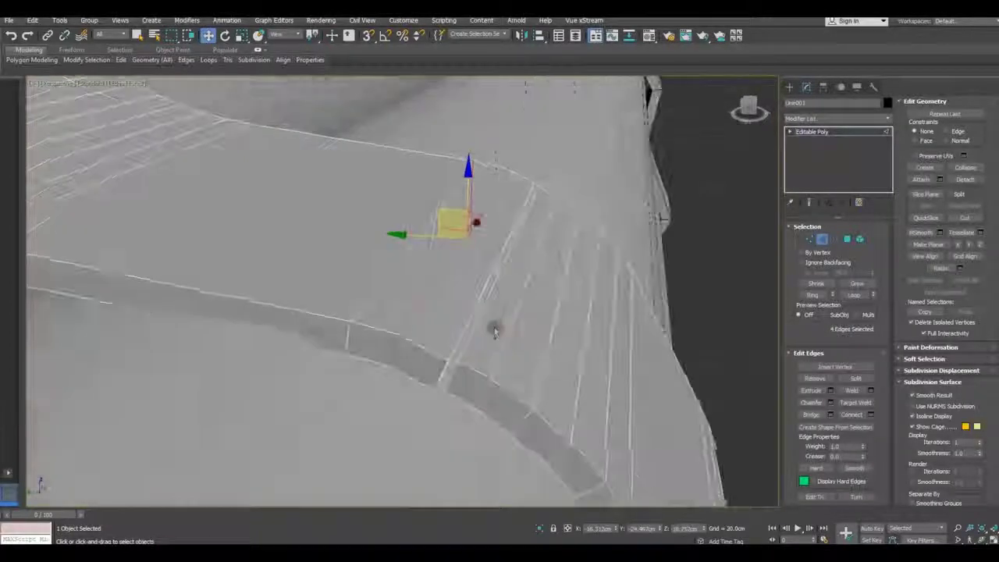
{"action": "left_click", "coordinate": [494, 327]}
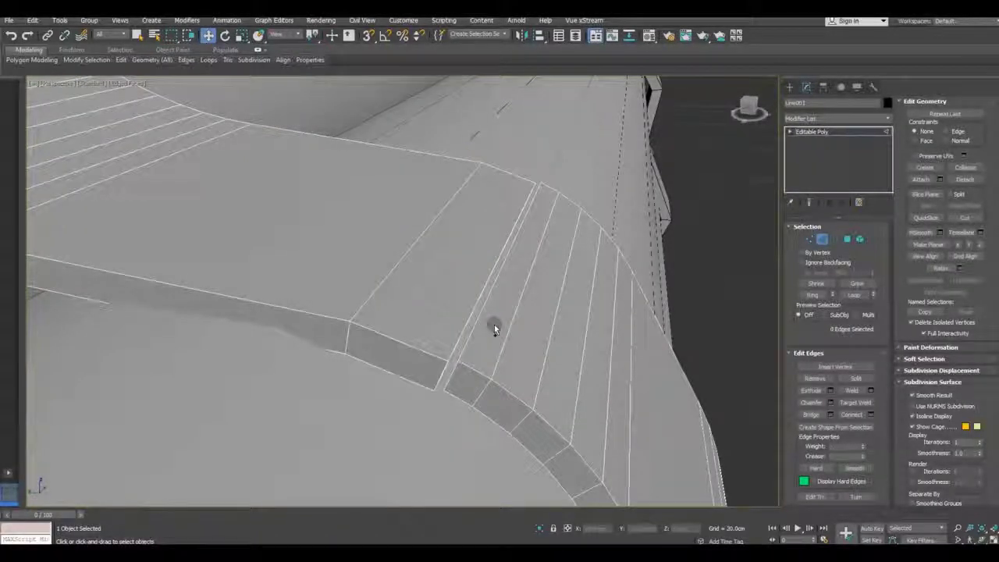
- Select the edge loop at the band's cut plus its neighbour and move them to form a raised step
{"action": "middle_click_drag", "start_coordinate": [507, 283], "coordinate": [503, 314], "text": "alt"}
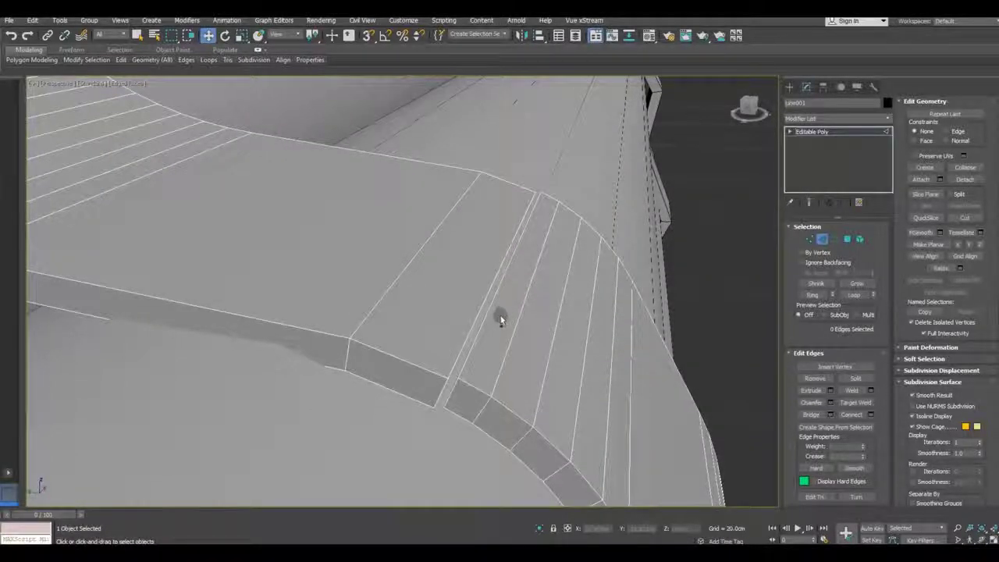
{"action": "scroll", "coordinate": [500, 316], "scroll_direction": "up", "scroll_amount": 2}
{"action": "scroll", "coordinate": [496, 318], "scroll_direction": "up", "scroll_amount": 2}
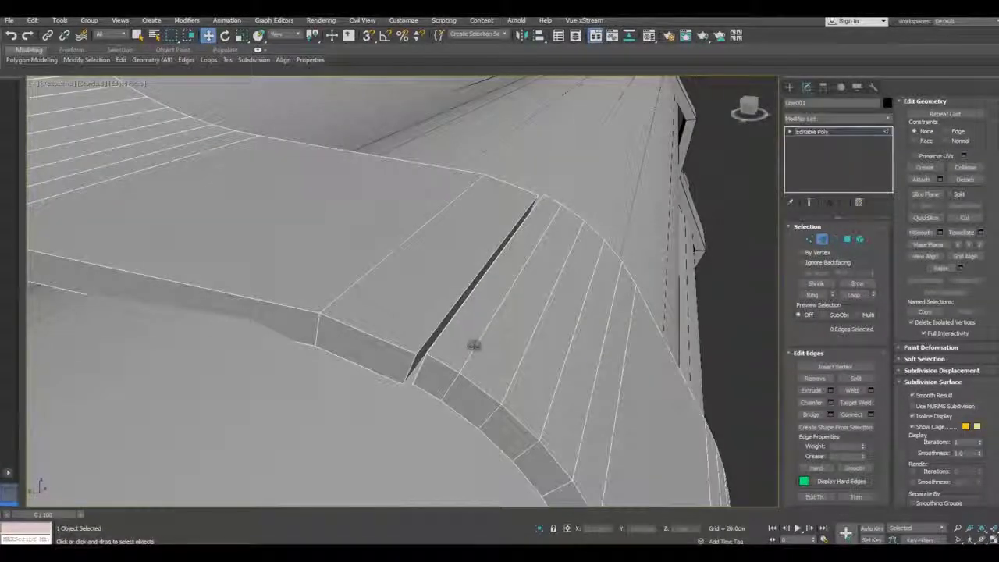
{"action": "double_click", "coordinate": [475, 346]}
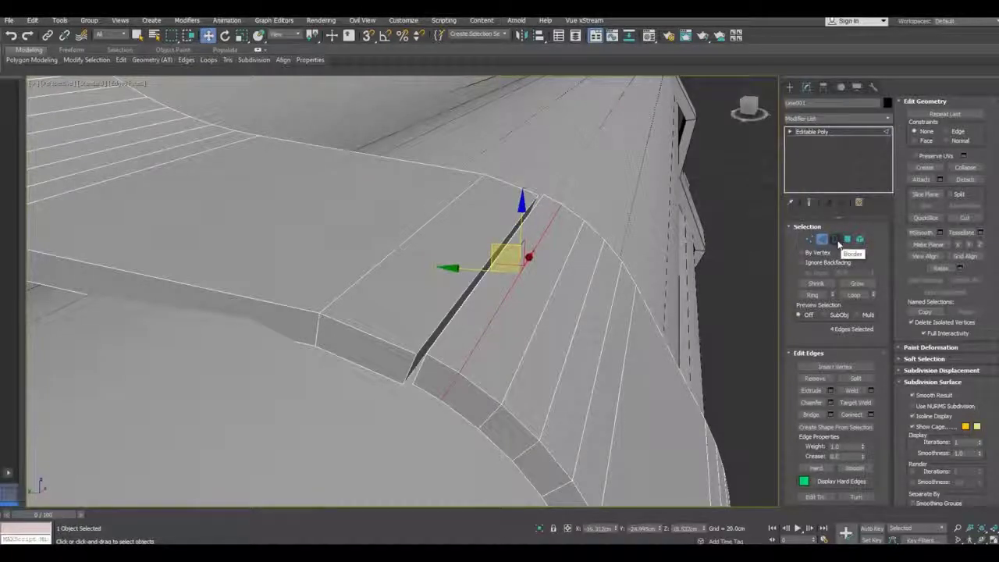
{"action": "key", "text": "3"}
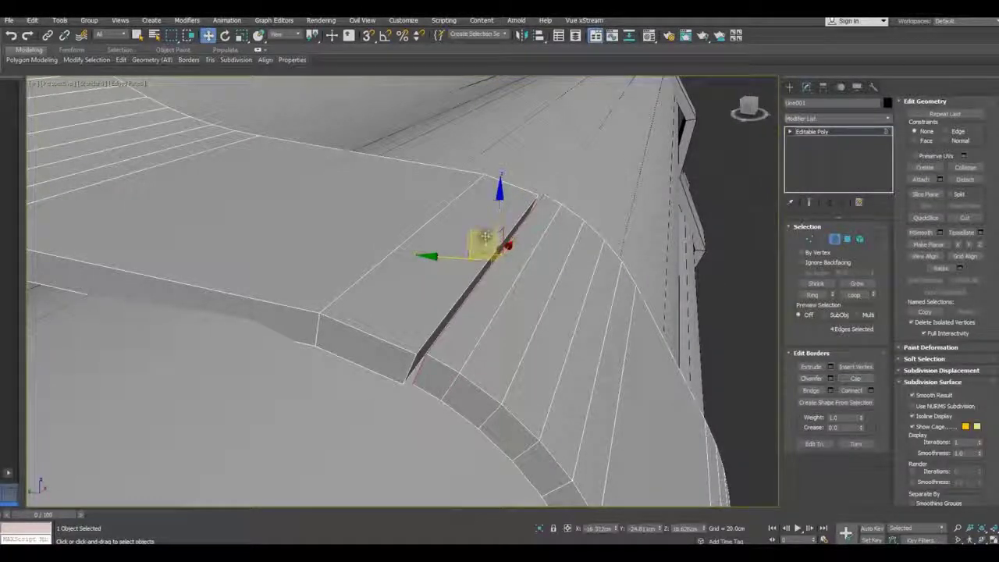
{"action": "left_click_drag", "start_coordinate": [497, 222], "coordinate": [500, 292]}
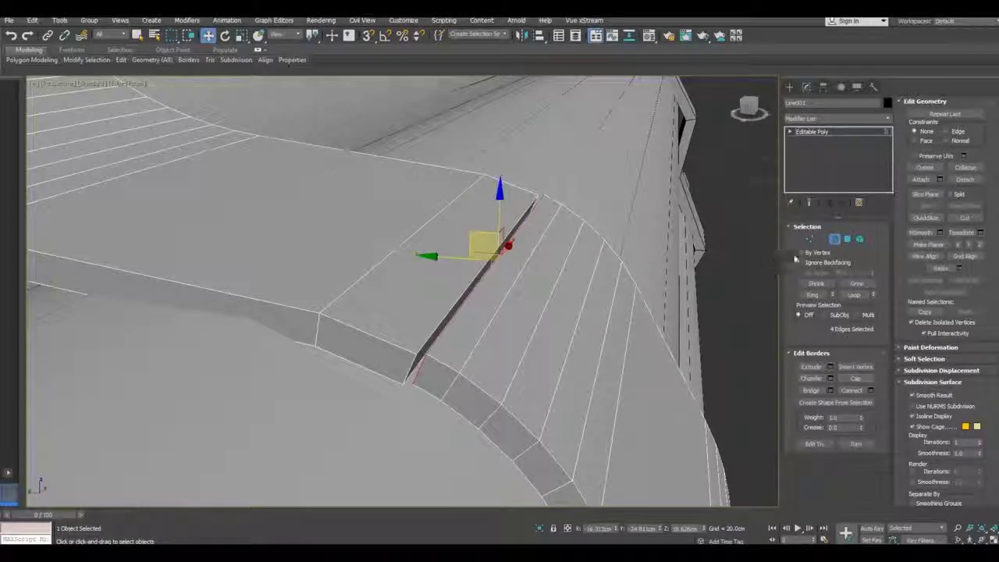
{"action": "key", "text": "2"}
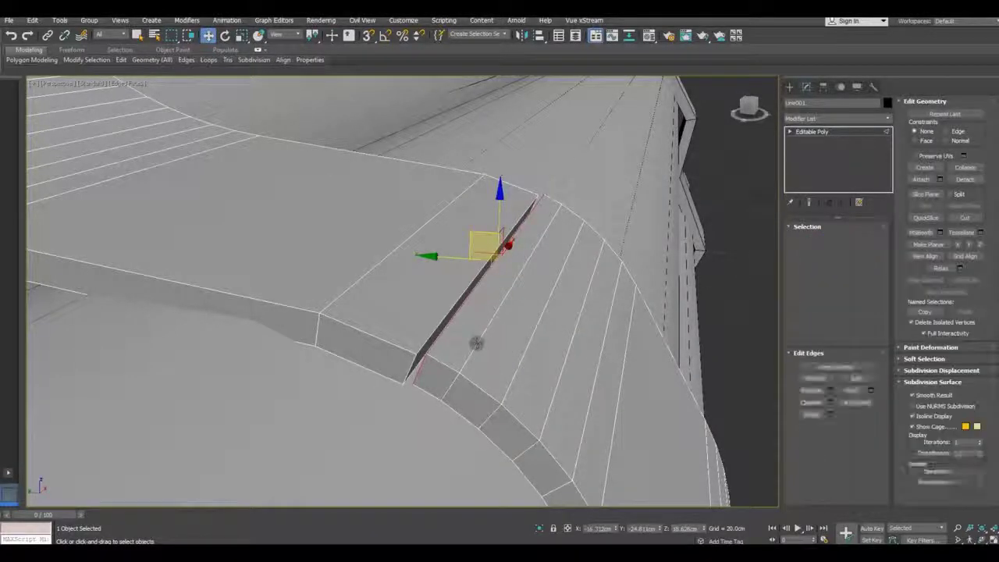
{"action": "left_click", "coordinate": [479, 337], "text": "ctrl"}
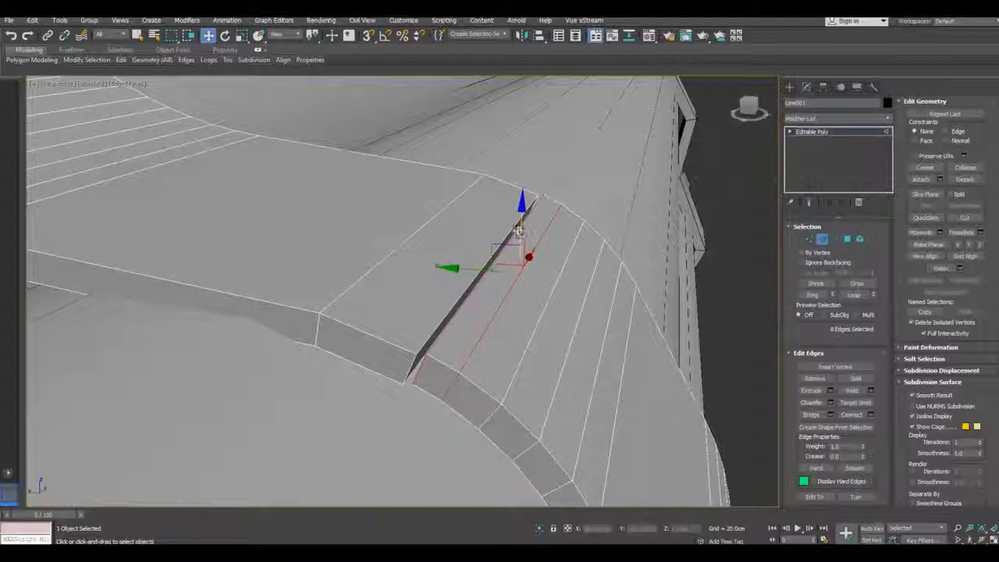
{"action": "left_click_drag", "start_coordinate": [518, 231], "coordinate": [543, 290]}
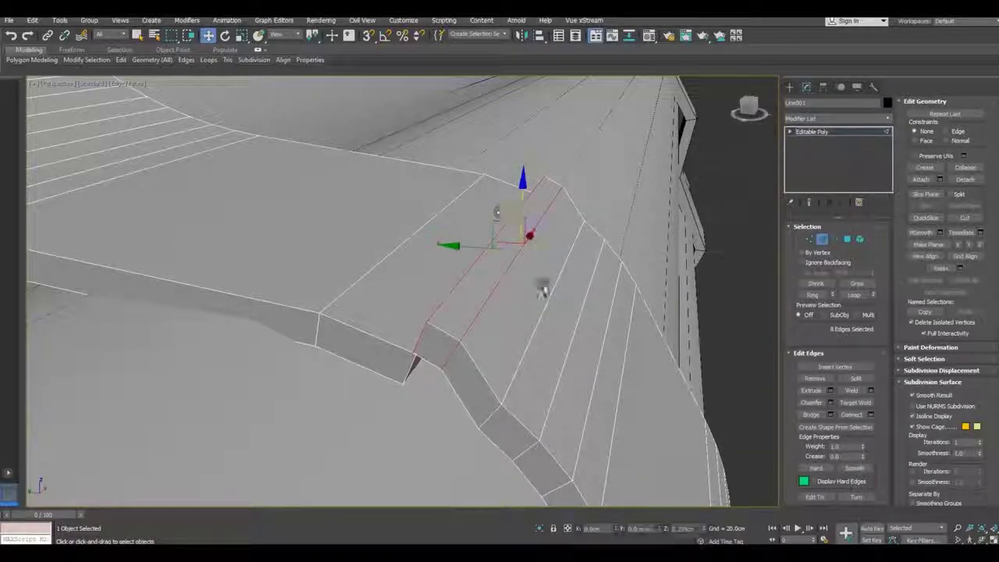
{"action": "mouse_move", "coordinate": [544, 290]}
{"action": "middle_mouse_down", "text": "alt"}
{"action": "mouse_move", "coordinate": [551, 284]}
{"action": "mouse_move", "coordinate": [555, 307]}
{"action": "middle_mouse_up", "text": "alt"}
{"action": "left_click", "coordinate": [479, 286]}
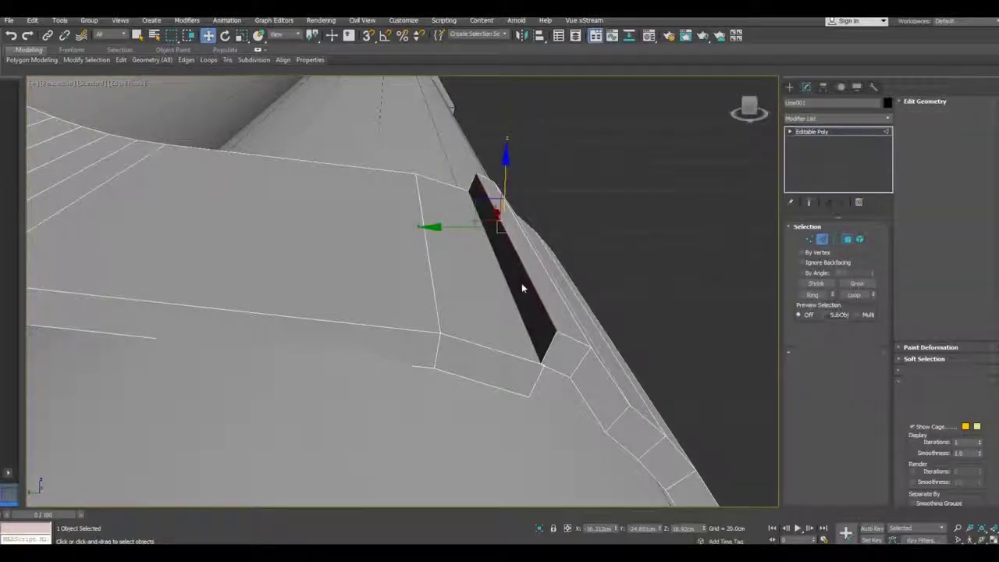
- Select the thin strip face at the band's step and shift it sideways to widen the step
{"action": "key", "text": "4"}
{"action": "left_click", "coordinate": [521, 283]}
{"action": "right_click", "coordinate": [503, 293]}
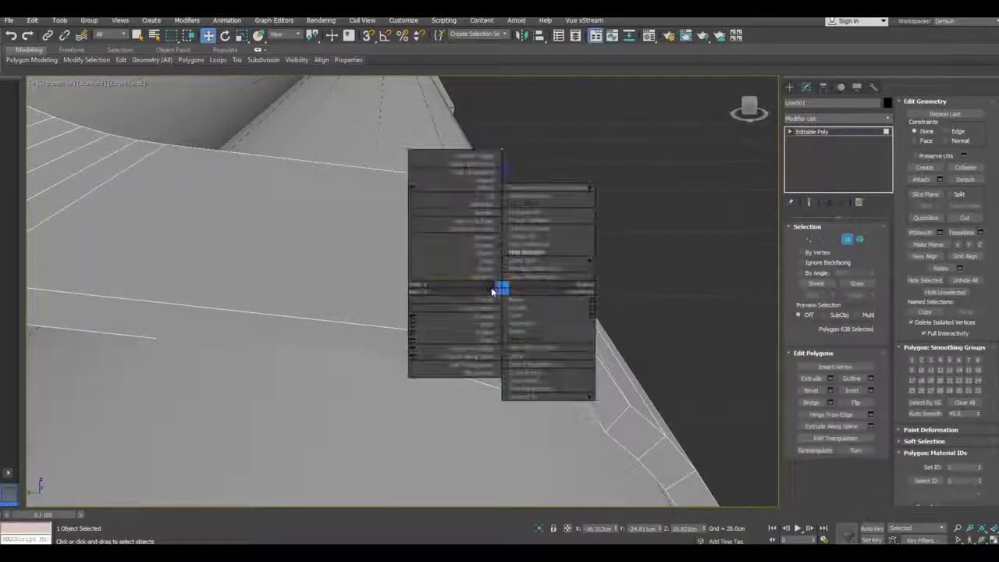
{"action": "middle_click_drag", "start_coordinate": [216, 289], "coordinate": [431, 224], "text": "alt"}
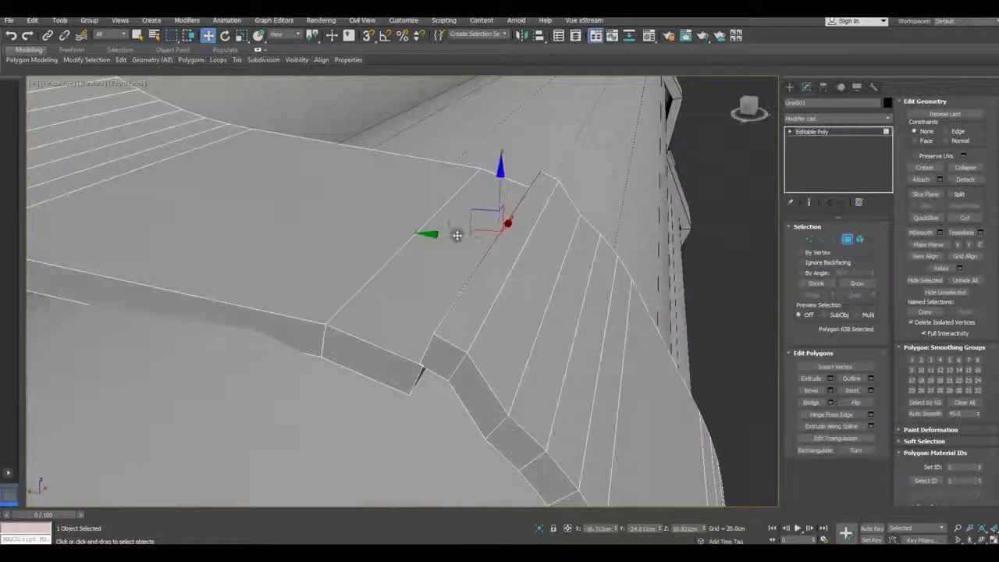
{"action": "mouse_move", "coordinate": [495, 220]}
{"action": "left_mouse_down"}
{"action": "mouse_move", "coordinate": [476, 221]}
{"action": "mouse_move", "coordinate": [437, 187]}
{"action": "left_mouse_up"}
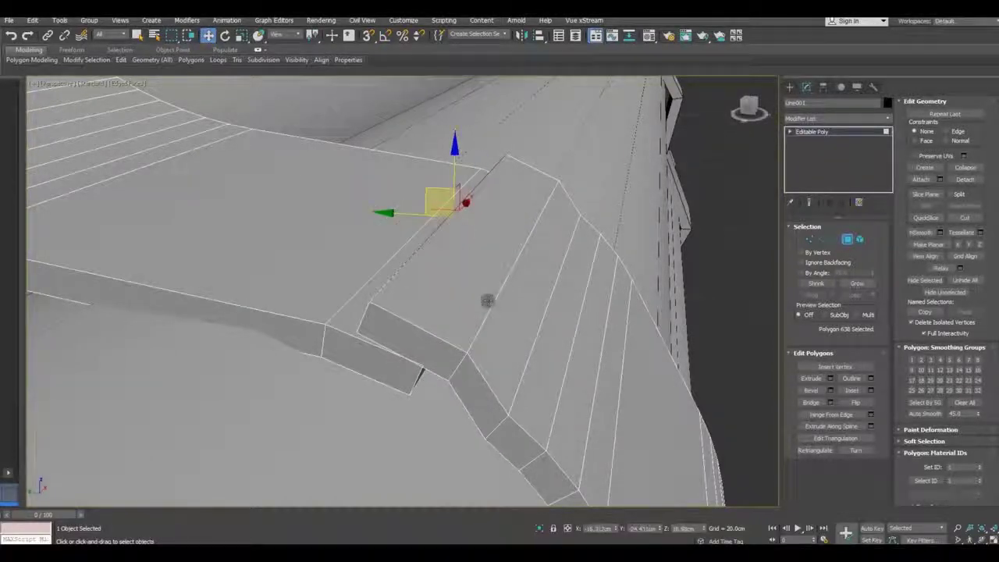
- Select the edge loop along the step and slide it down
{"action": "left_click", "coordinate": [821, 239]}
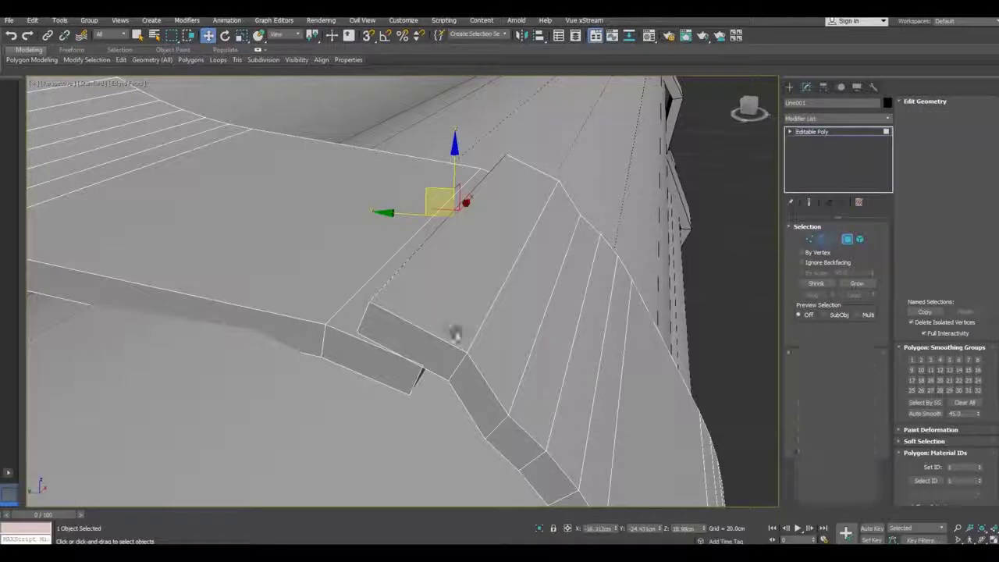
{"action": "double_click", "coordinate": [470, 338]}
{"action": "left_click_drag", "start_coordinate": [519, 204], "coordinate": [508, 289]}
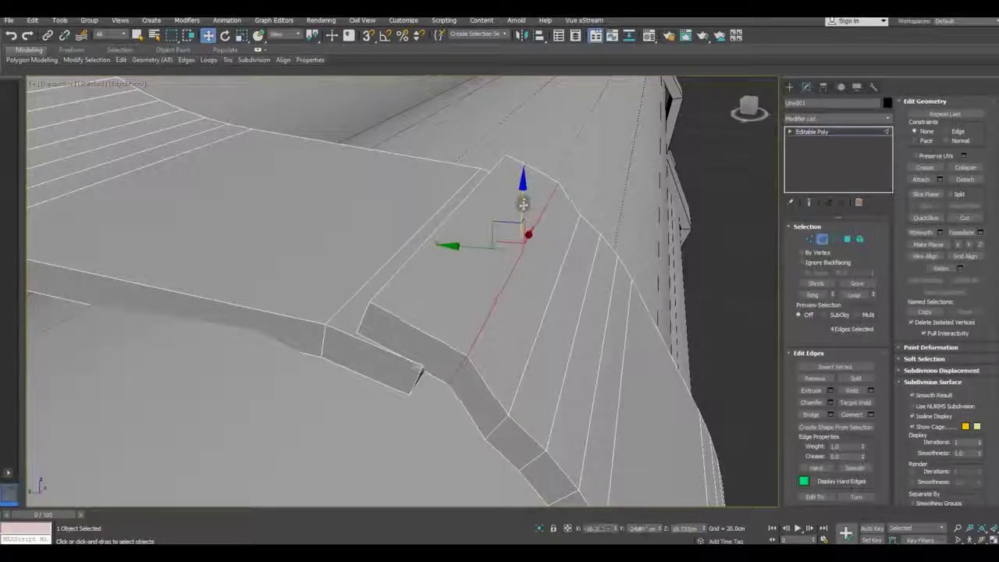
{"action": "middle_click_drag", "start_coordinate": [508, 289], "coordinate": [501, 273], "text": "alt"}
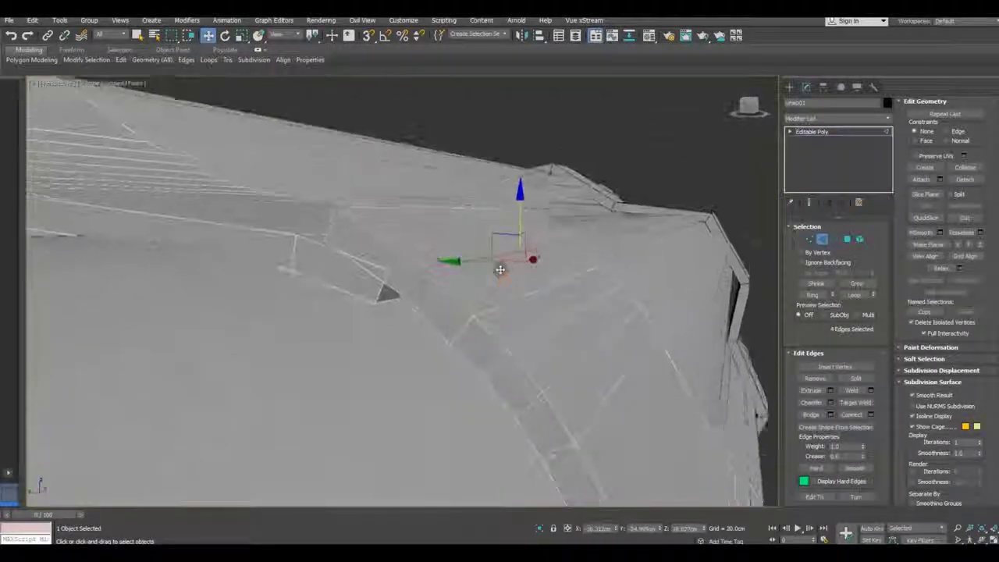
- Nudge the polygon beside the step slightly, then select the long strip face
{"action": "key", "text": "4"}
{"action": "left_click", "coordinate": [379, 291]}
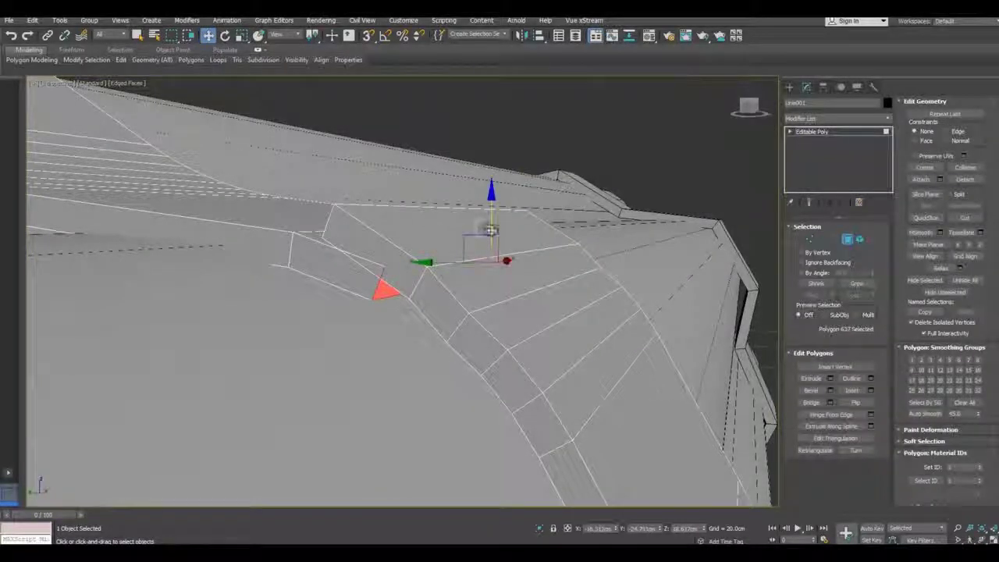
{"action": "left_click_drag", "start_coordinate": [487, 231], "coordinate": [493, 242]}
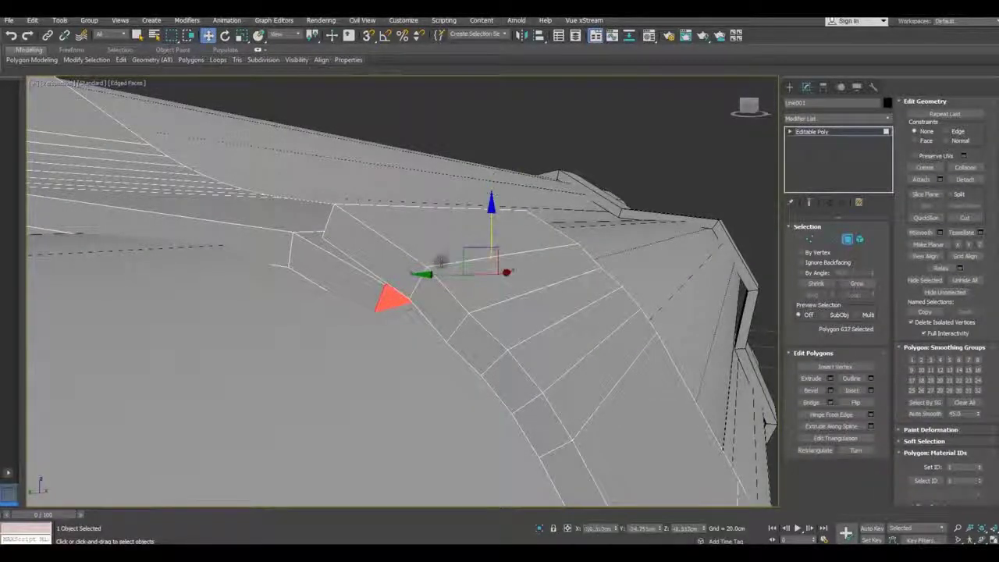
{"action": "middle_click_drag", "start_coordinate": [494, 243], "coordinate": [488, 295], "text": "alt"}
{"action": "left_click", "coordinate": [488, 295]}
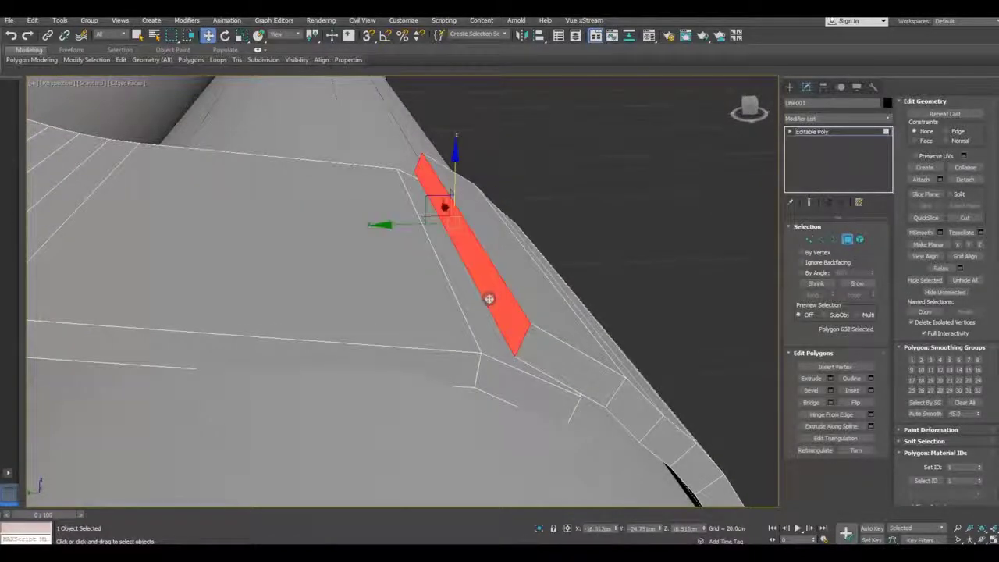
- Extrude the long strip face into a raised flap and pull it downward
{"action": "left_click", "coordinate": [830, 379]}
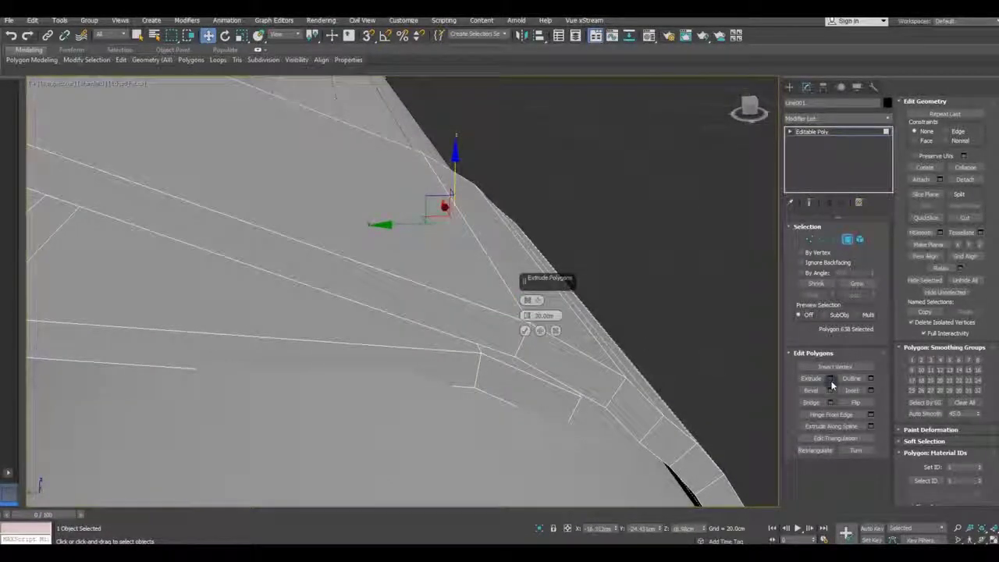
{"action": "left_click_drag", "start_coordinate": [527, 315], "coordinate": [539, 359]}
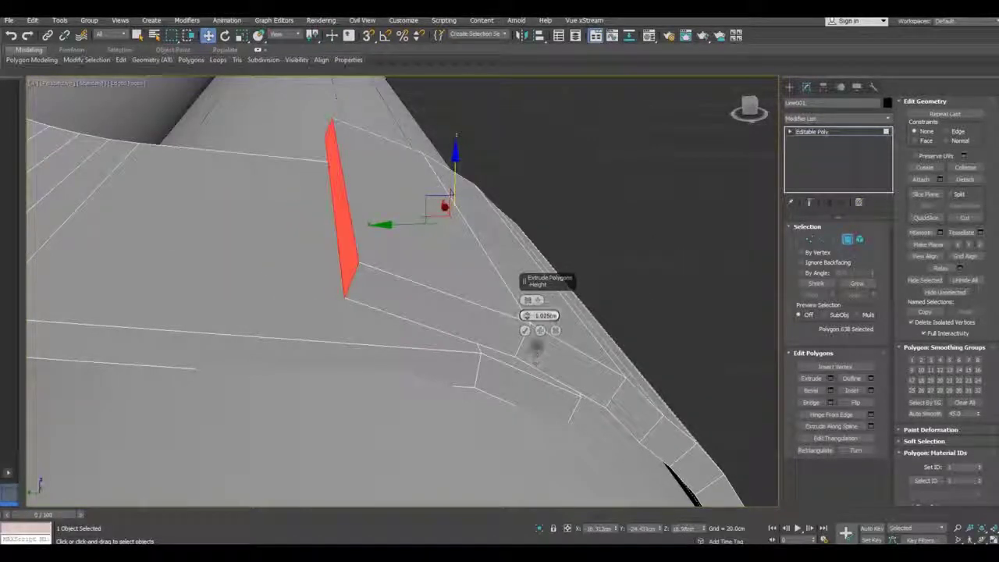
{"action": "left_click", "coordinate": [525, 330]}
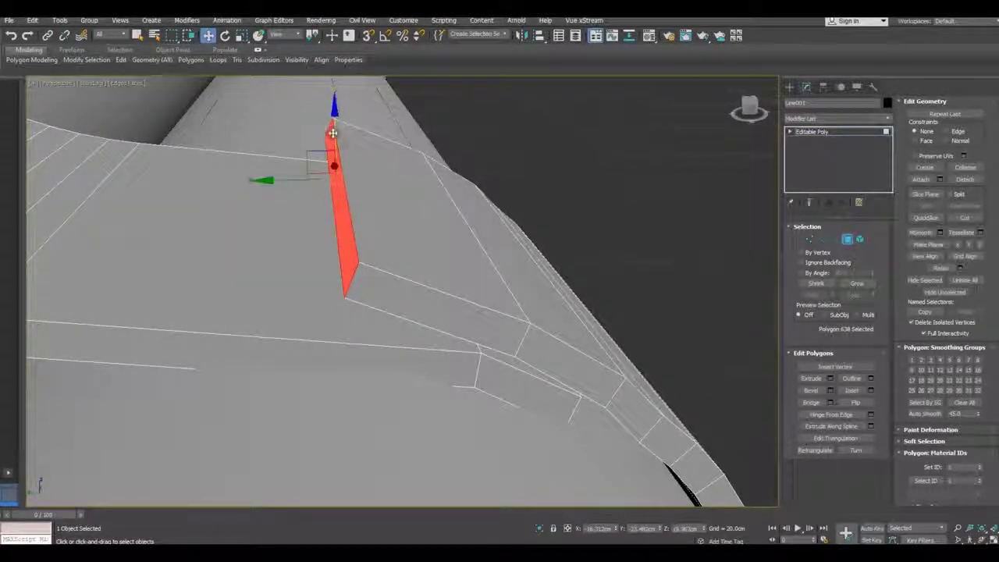
{"action": "left_click_drag", "start_coordinate": [332, 133], "coordinate": [347, 164]}
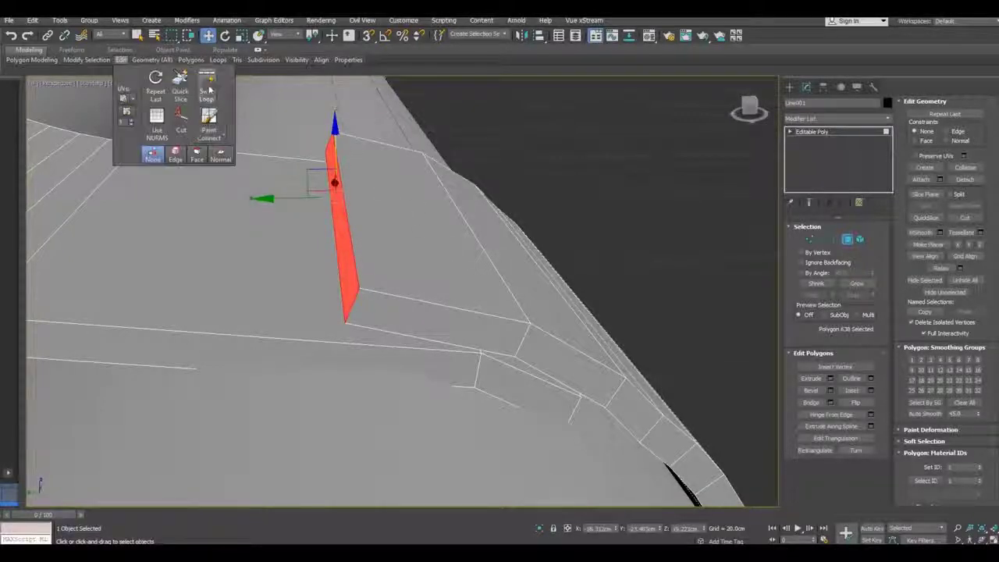
- Add a Swift Loop edge loop on the flap and raise its edges slightly
{"action": "left_click", "coordinate": [209, 86]}
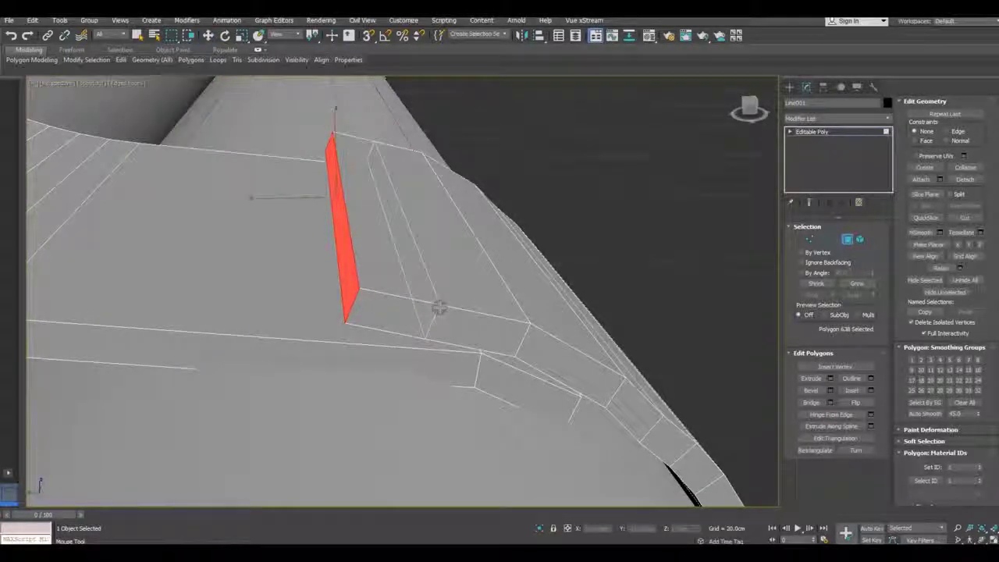
{"action": "right_click", "coordinate": [437, 308]}
{"action": "left_click", "coordinate": [823, 240]}
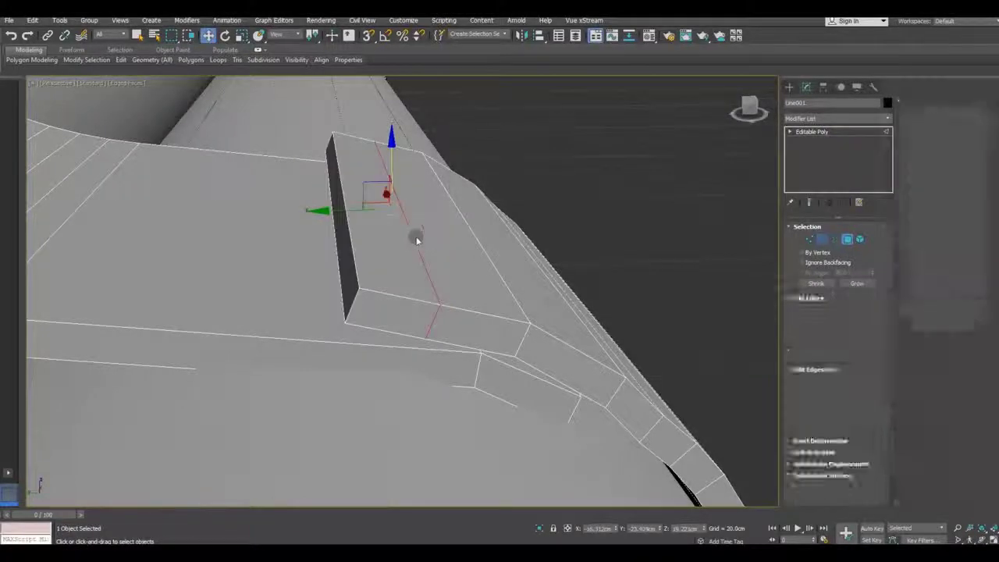
{"action": "left_click_drag", "start_coordinate": [391, 169], "coordinate": [392, 164]}
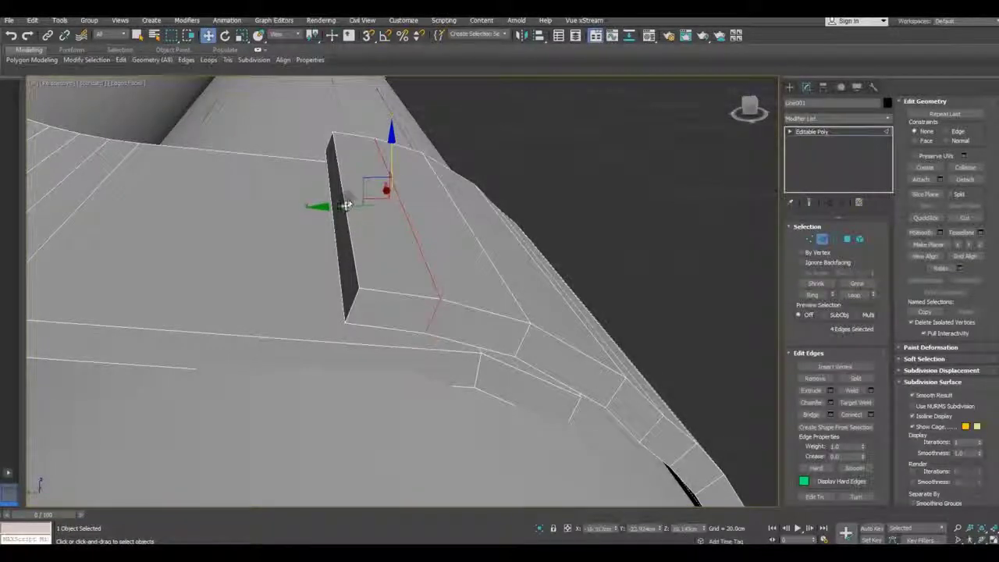
- Select the flap's thin side face and switch to Rotate
{"action": "left_click", "coordinate": [846, 243]}
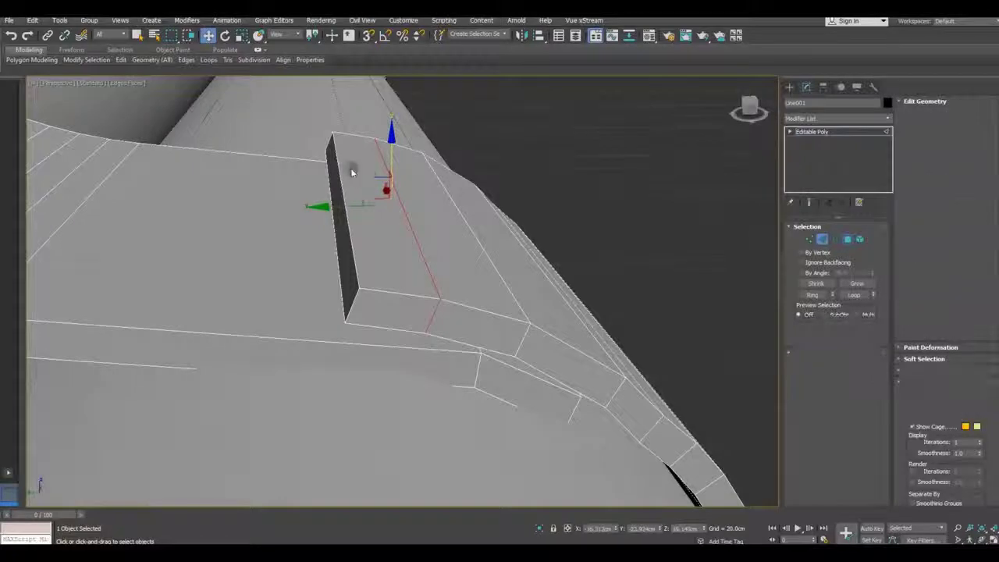
{"action": "left_click", "coordinate": [332, 148]}
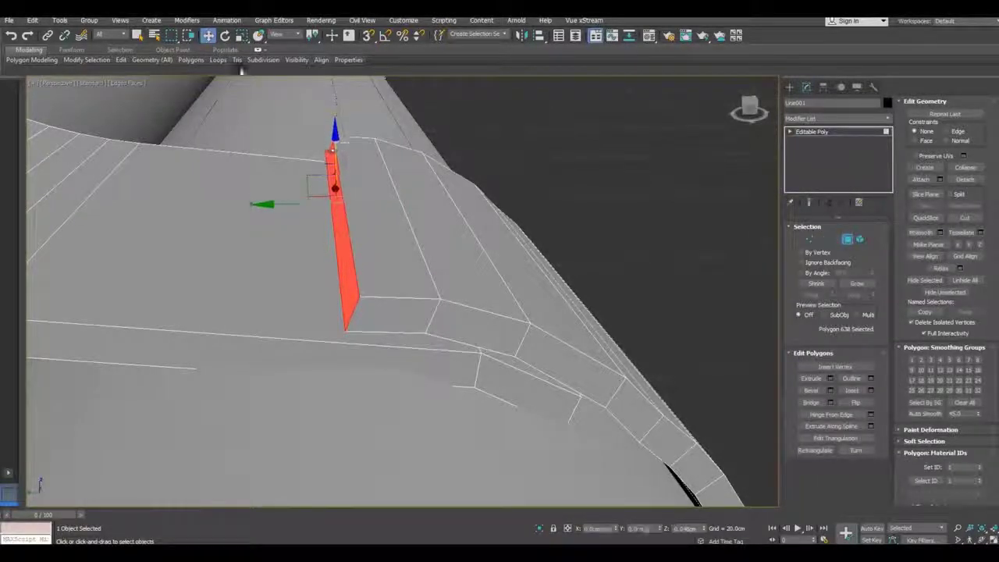
{"action": "left_click", "coordinate": [225, 35]}
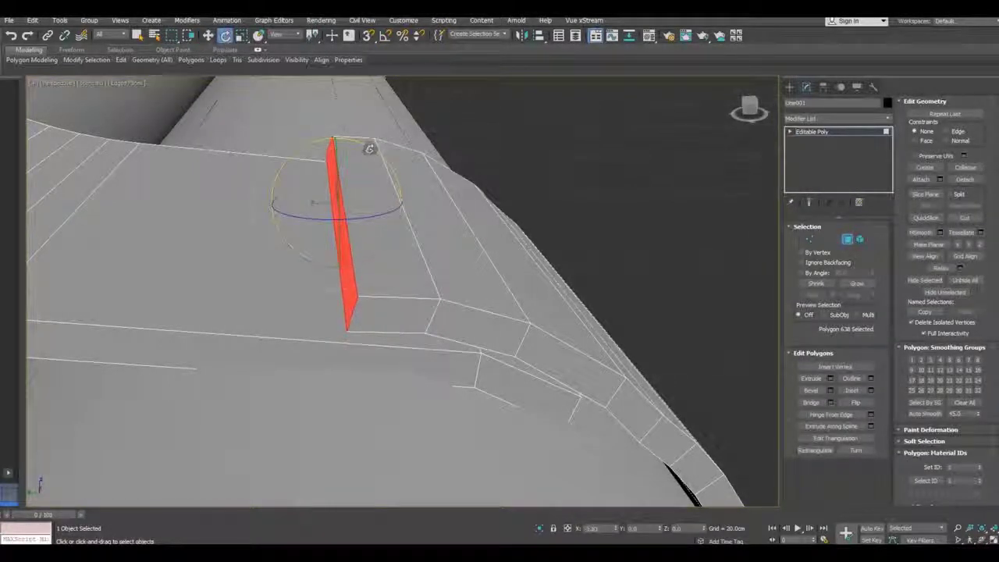
{"action": "middle_click_drag", "start_coordinate": [430, 270], "coordinate": [269, 78], "text": "alt"}
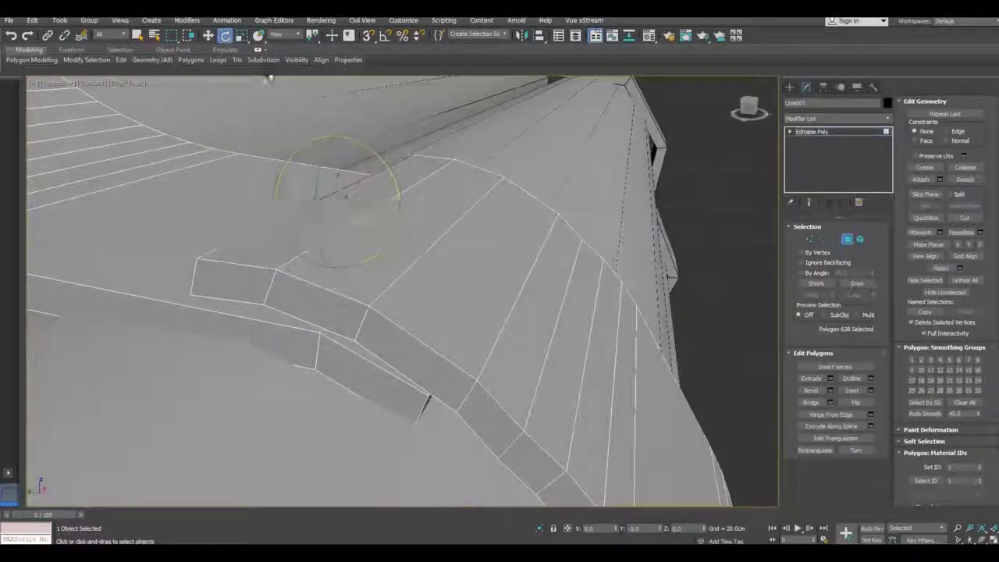
- Lift the step edges slightly upward along Z with Move
{"action": "left_click", "coordinate": [208, 35]}
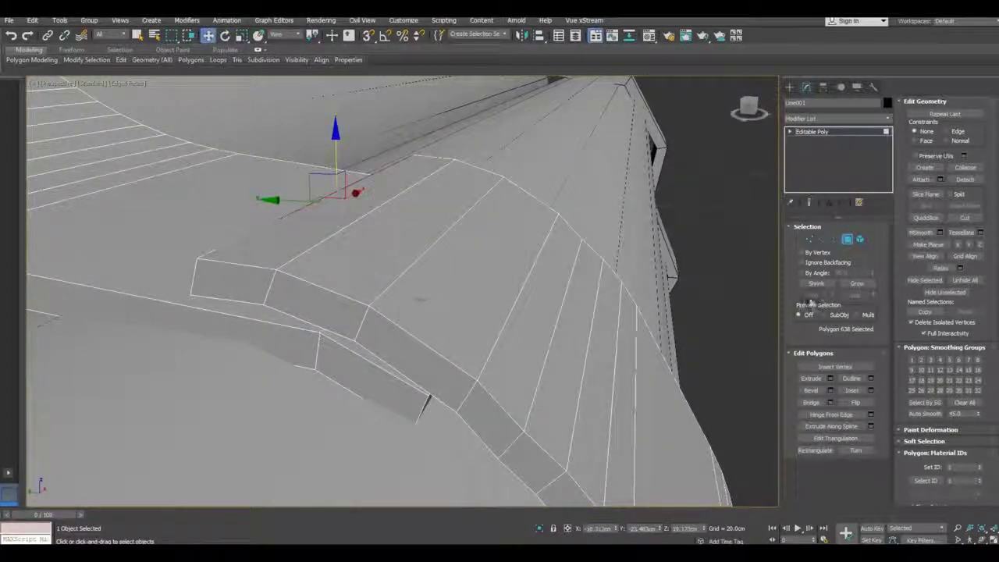
{"action": "left_click", "coordinate": [821, 239]}
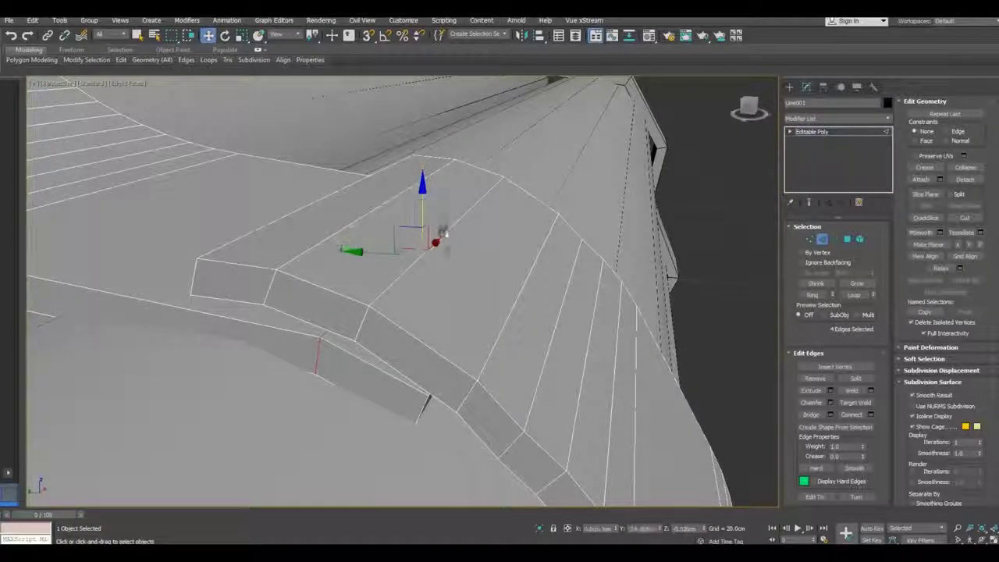
{"action": "middle_click_drag", "start_coordinate": [425, 194], "coordinate": [422, 279], "text": "alt"}
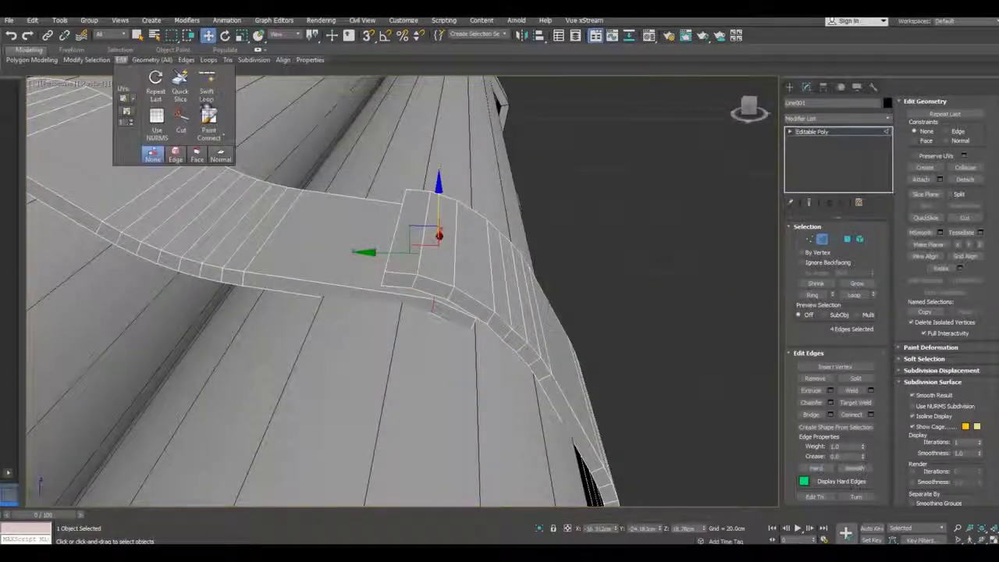
{"action": "left_click", "coordinate": [214, 94]}
{"action": "key", "text": "w"}
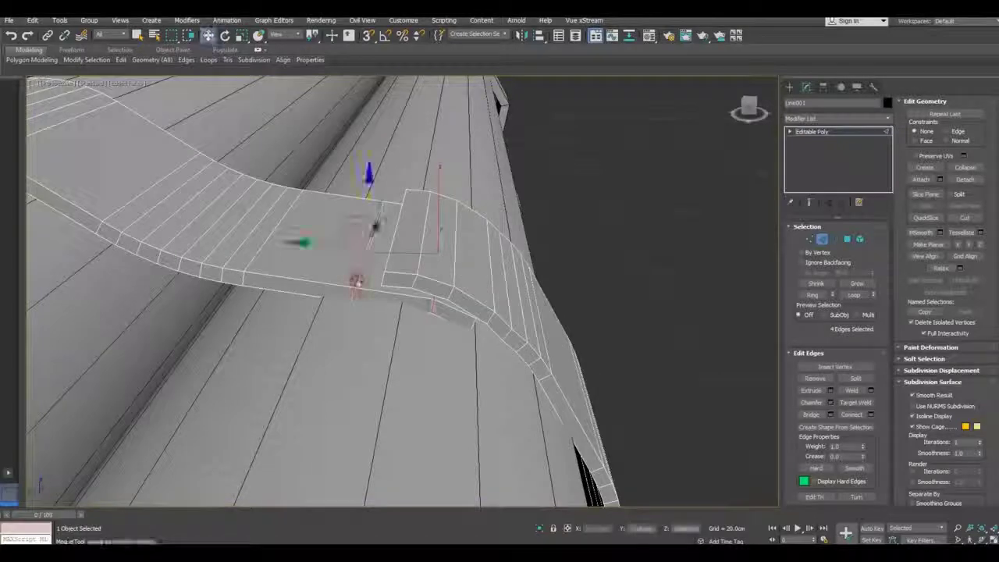
{"action": "left_click_drag", "start_coordinate": [368, 189], "coordinate": [367, 187]}
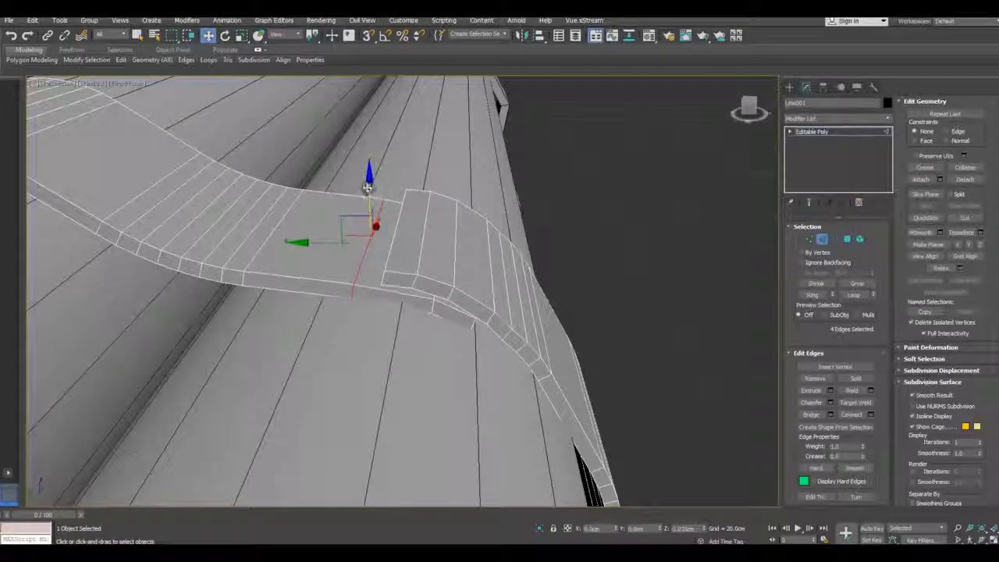
- Orbit and zoom around the buckle step to check the overlap for gaps
{"action": "mouse_move", "coordinate": [417, 259]}
{"action": "middle_mouse_down", "text": "alt"}
{"action": "mouse_move", "coordinate": [442, 278]}
{"action": "mouse_move", "coordinate": [390, 298]}
{"action": "middle_mouse_up", "text": "alt"}
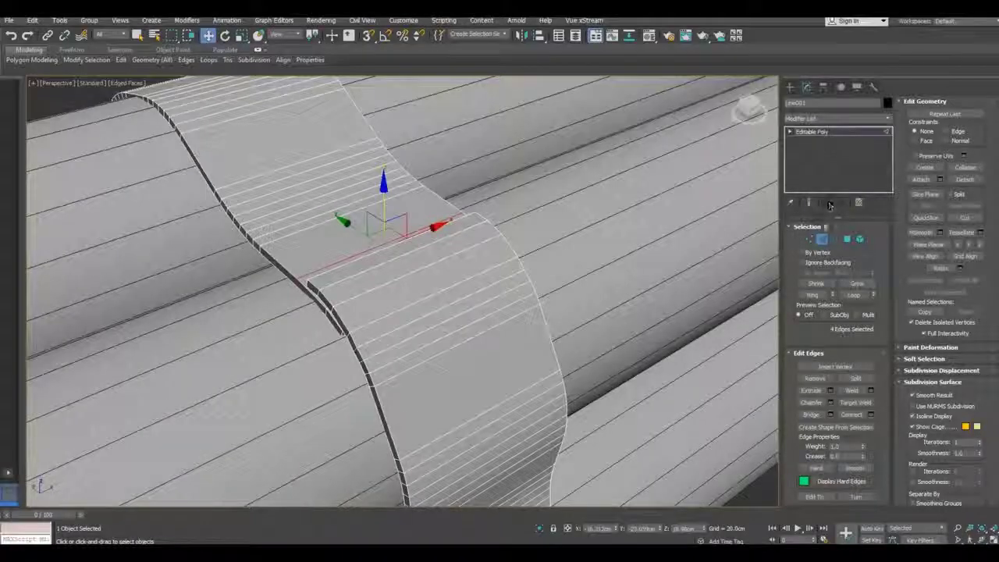
{"action": "mouse_move", "coordinate": [499, 232]}
{"action": "middle_mouse_down", "text": "alt"}
{"action": "mouse_move", "coordinate": [390, 268]}
{"action": "mouse_move", "coordinate": [383, 292]}
{"action": "mouse_move", "coordinate": [310, 287]}
{"action": "mouse_move", "coordinate": [314, 277]}
{"action": "mouse_move", "coordinate": [452, 258]}
{"action": "mouse_move", "coordinate": [492, 273]}
{"action": "middle_mouse_up", "text": "alt"}
{"action": "scroll", "coordinate": [492, 273], "scroll_direction": "up", "scroll_amount": 3}
{"action": "scroll", "coordinate": [491, 273], "scroll_direction": "up", "scroll_amount": 3}
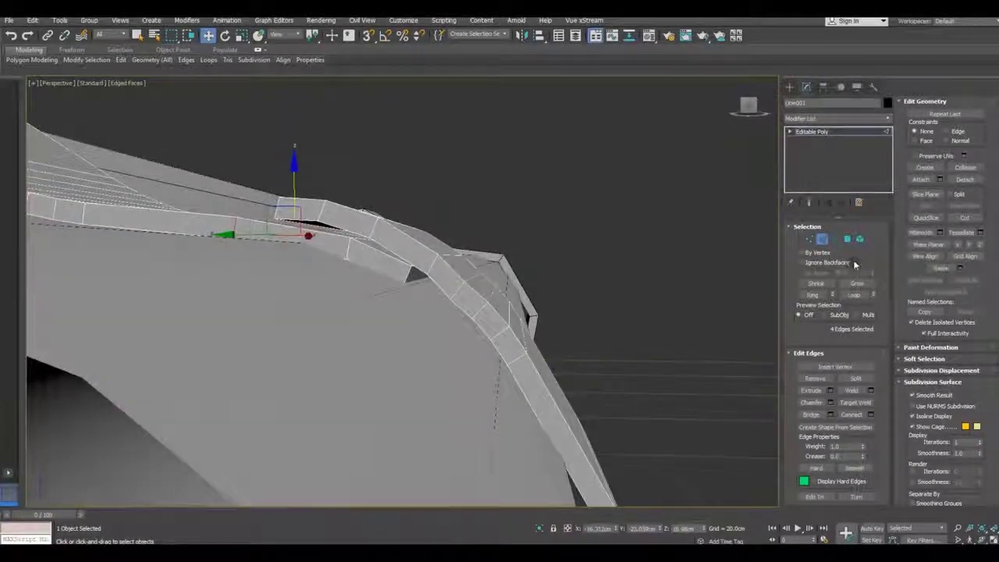
- Extrude the polygon at the band's end and lower the new segment slightly
{"action": "key", "text": "4"}
{"action": "left_click", "coordinate": [416, 273]}
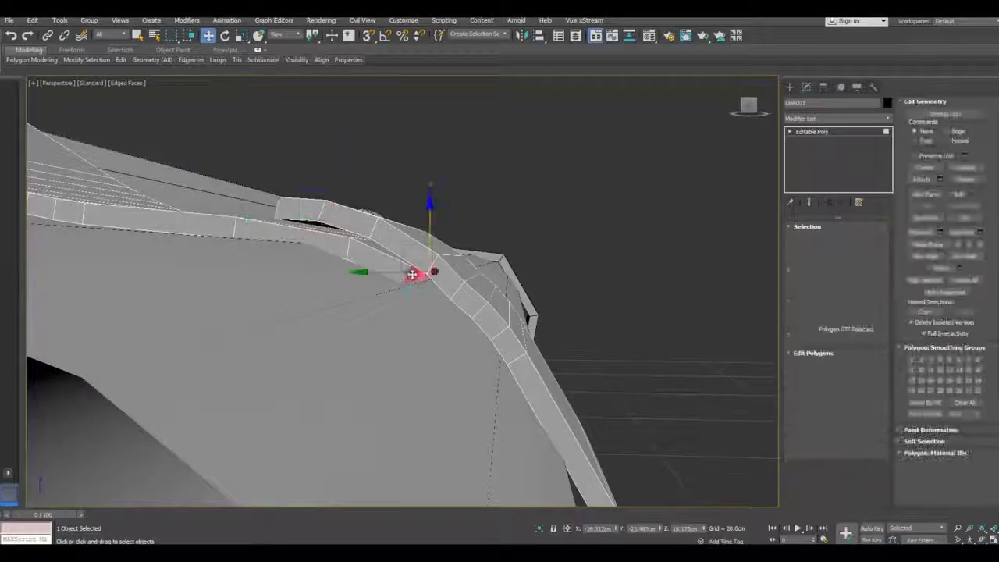
{"action": "left_click", "coordinate": [830, 379]}
{"action": "middle_click_drag", "start_coordinate": [579, 356], "coordinate": [526, 331], "text": "alt"}
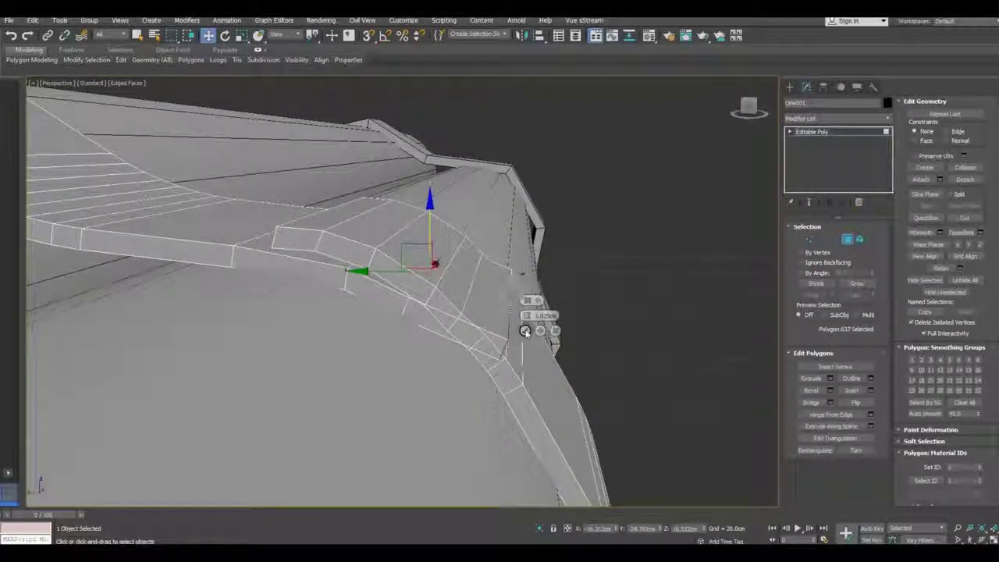
{"action": "left_click", "coordinate": [525, 330]}
{"action": "left_click_drag", "start_coordinate": [505, 265], "coordinate": [464, 322]}
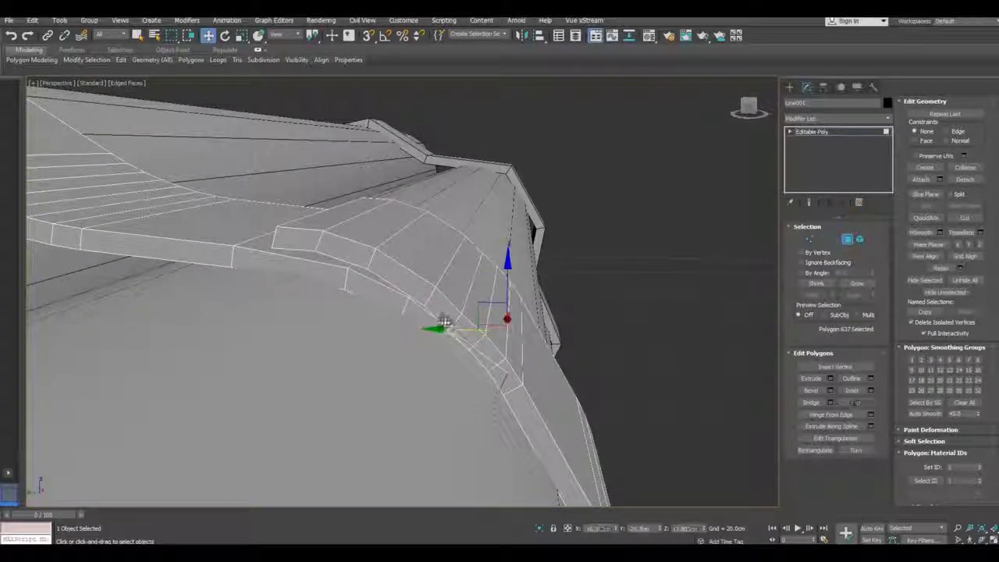
- Adjust the extruded end's height and rotation so it sits down against the band
{"action": "middle_click_drag", "start_coordinate": [443, 322], "coordinate": [477, 314], "text": "alt"}
{"action": "left_click_drag", "start_coordinate": [508, 290], "coordinate": [506, 288]}
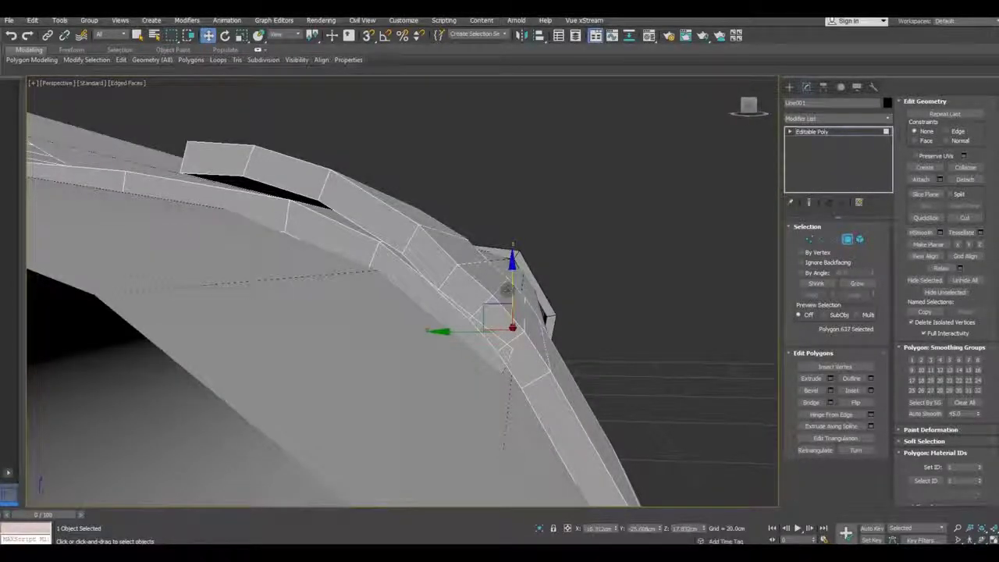
{"action": "left_click", "coordinate": [226, 36]}
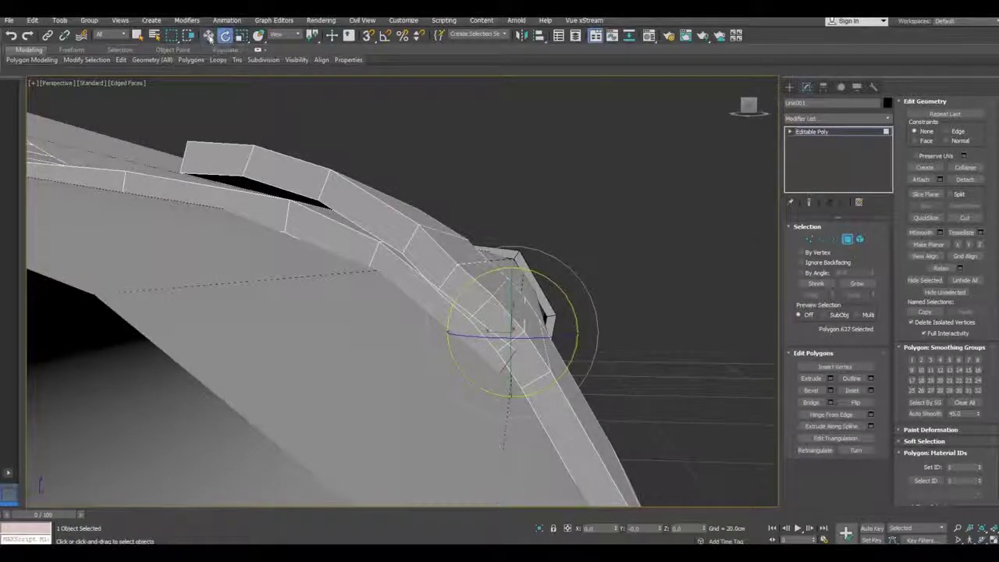
{"action": "left_click", "coordinate": [209, 37]}
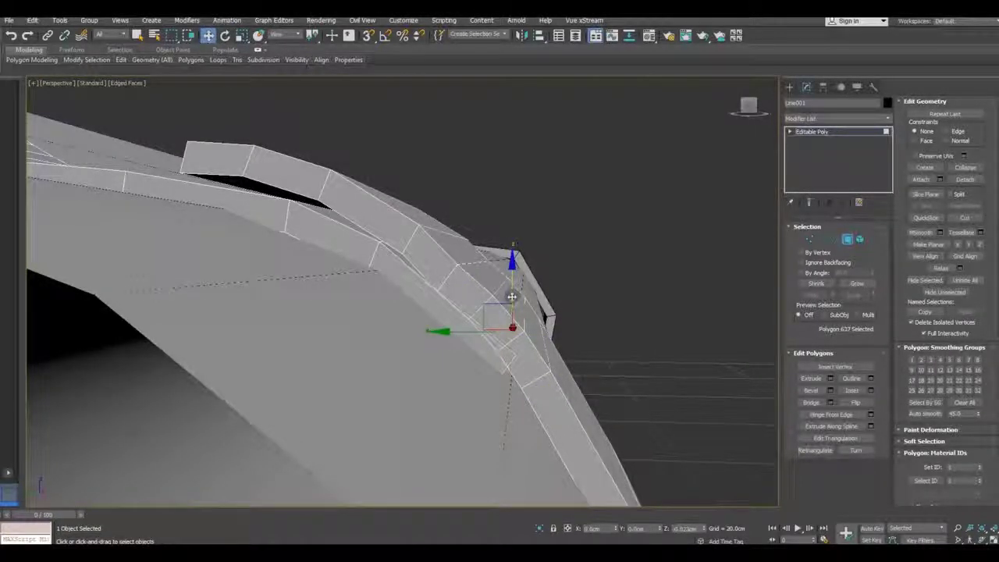
{"action": "mouse_move", "coordinate": [511, 296]}
{"action": "left_mouse_down"}
{"action": "mouse_move", "coordinate": [466, 346]}
{"action": "mouse_move", "coordinate": [449, 337]}
{"action": "left_mouse_up"}
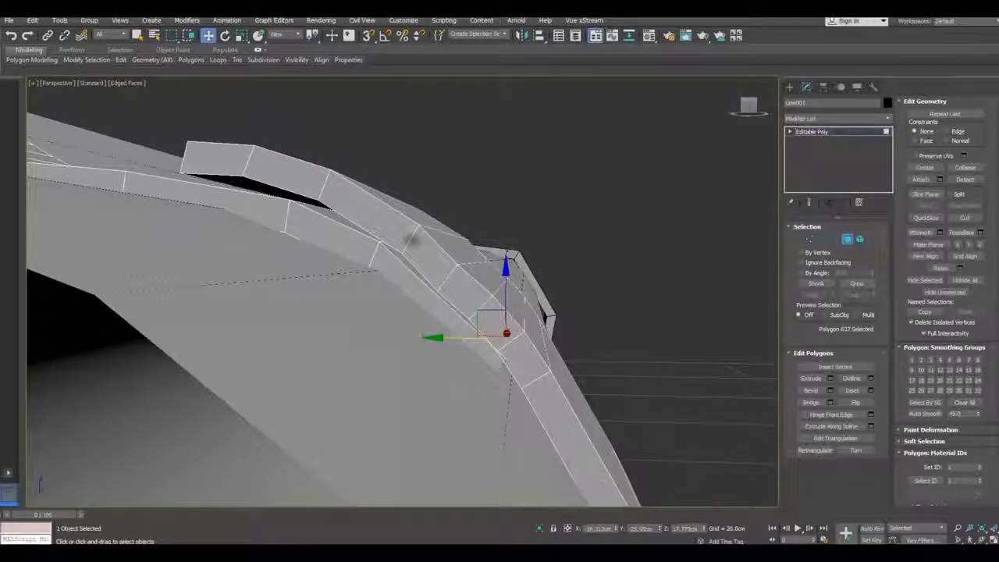
{"action": "mouse_move", "coordinate": [410, 242]}
{"action": "middle_mouse_down", "text": "alt"}
{"action": "mouse_move", "coordinate": [439, 352]}
{"action": "mouse_move", "coordinate": [475, 274]}
{"action": "mouse_move", "coordinate": [507, 272]}
{"action": "mouse_move", "coordinate": [533, 287]}
{"action": "mouse_move", "coordinate": [511, 280]}
{"action": "middle_mouse_up", "text": "alt"}
{"action": "scroll", "coordinate": [429, 341], "scroll_direction": "up", "scroll_amount": 2}
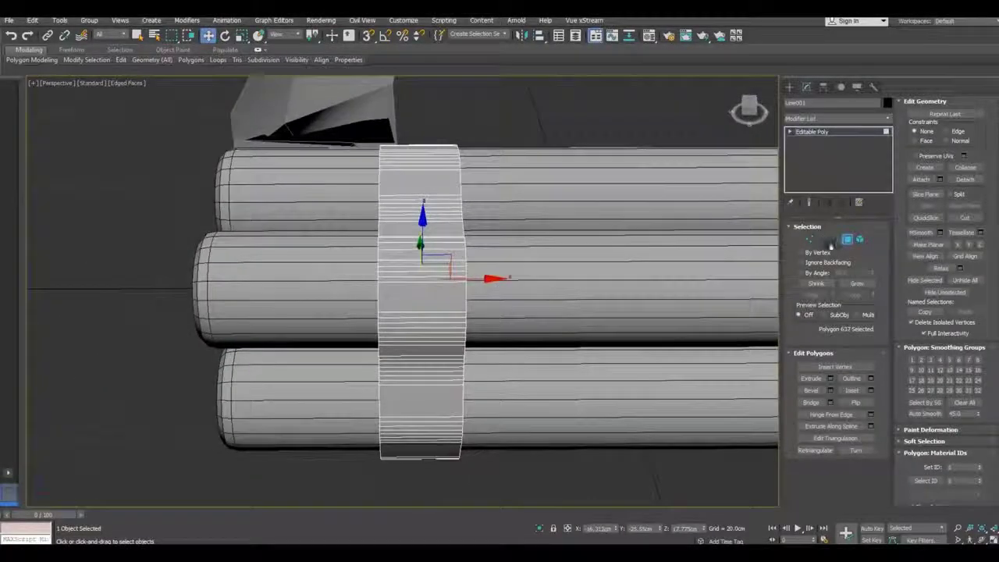
- In Top view, move the band's right vertex column left to narrow the band, then check in Perspective
{"action": "left_click", "coordinate": [809, 240]}
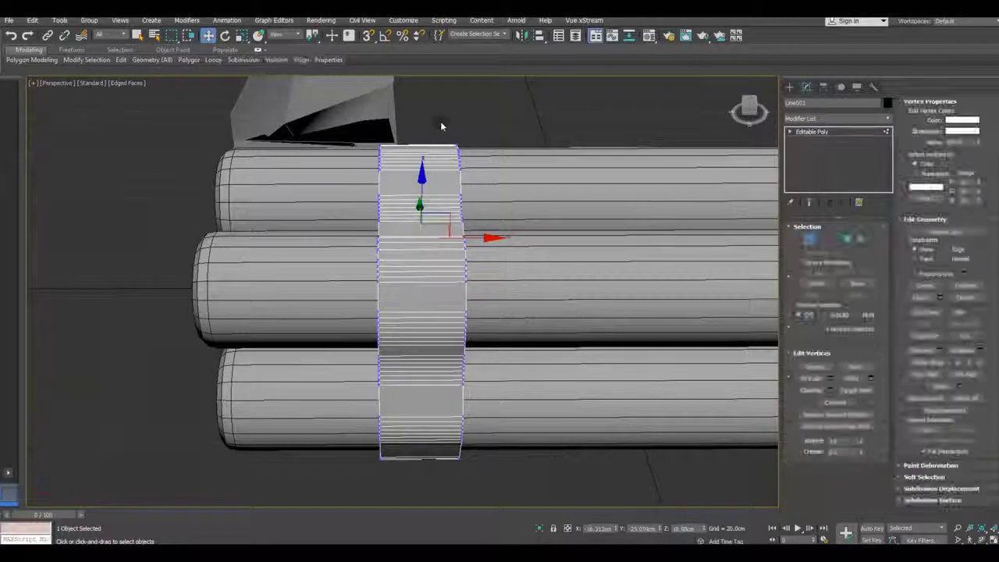
{"action": "middle_click_drag", "start_coordinate": [440, 121], "coordinate": [448, 145], "text": "alt"}
{"action": "key", "text": "t"}
{"action": "key", "text": "z"}
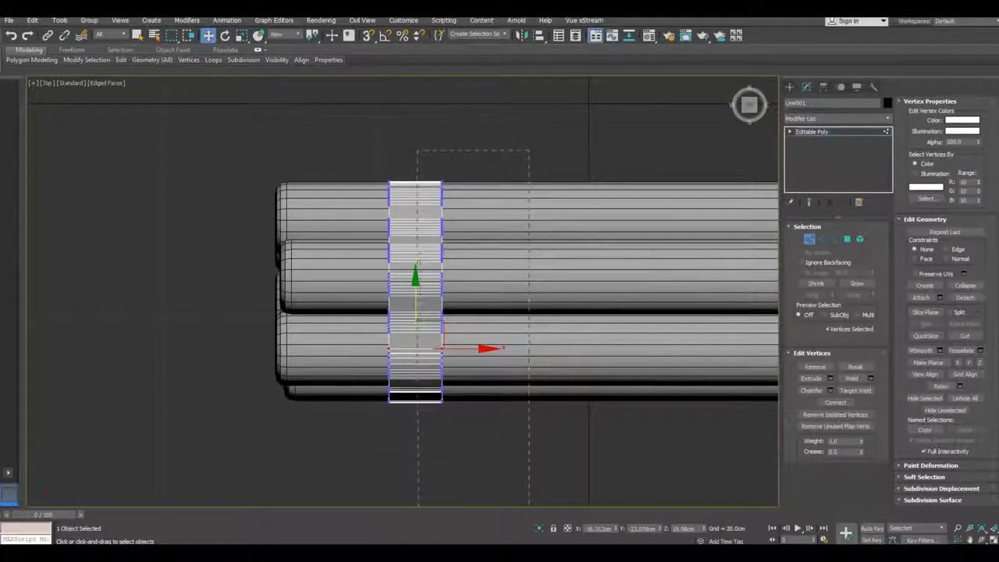
{"action": "left_click_drag", "start_coordinate": [529, 503], "coordinate": [441, 530]}
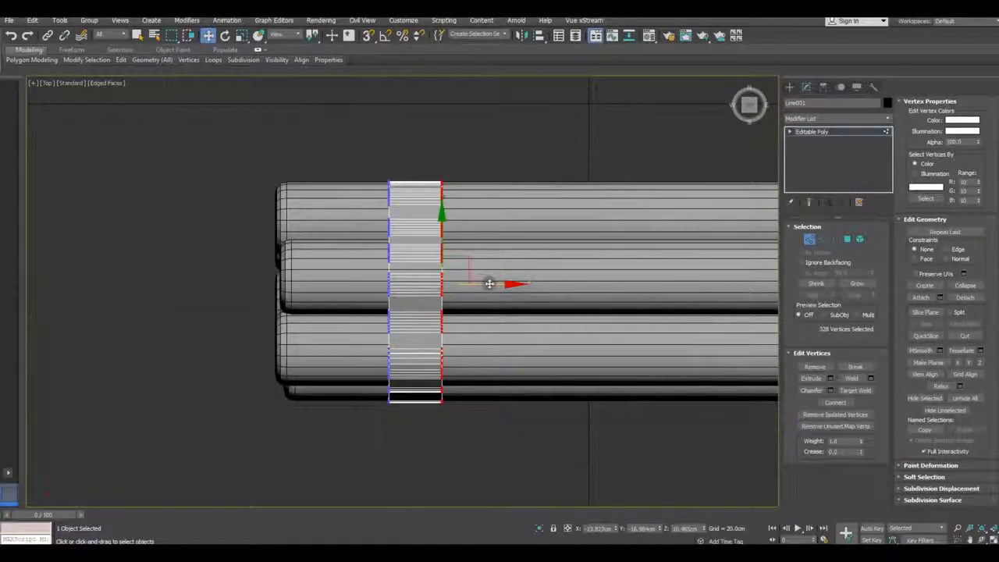
{"action": "left_click_drag", "start_coordinate": [493, 284], "coordinate": [482, 285]}
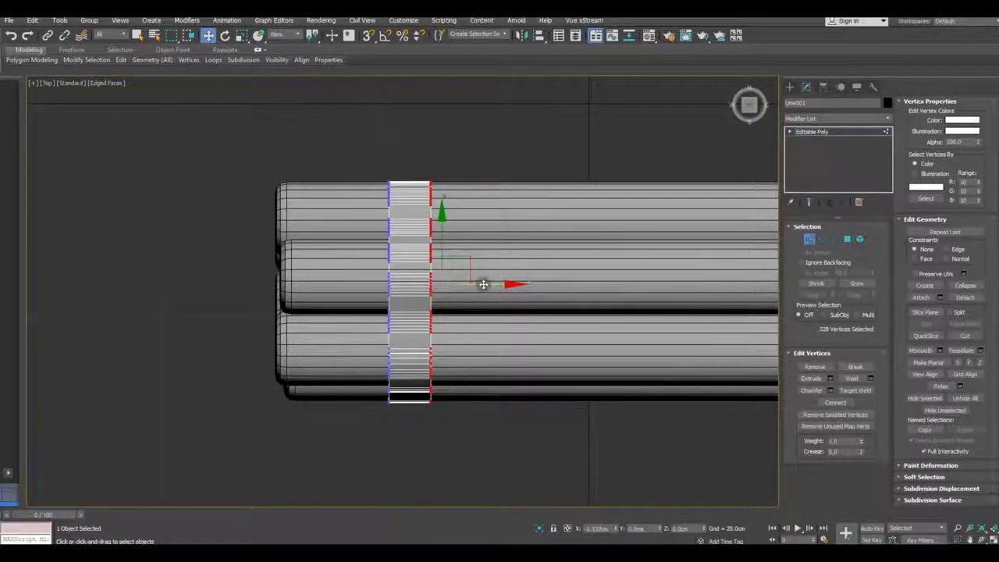
{"action": "key", "text": "p"}
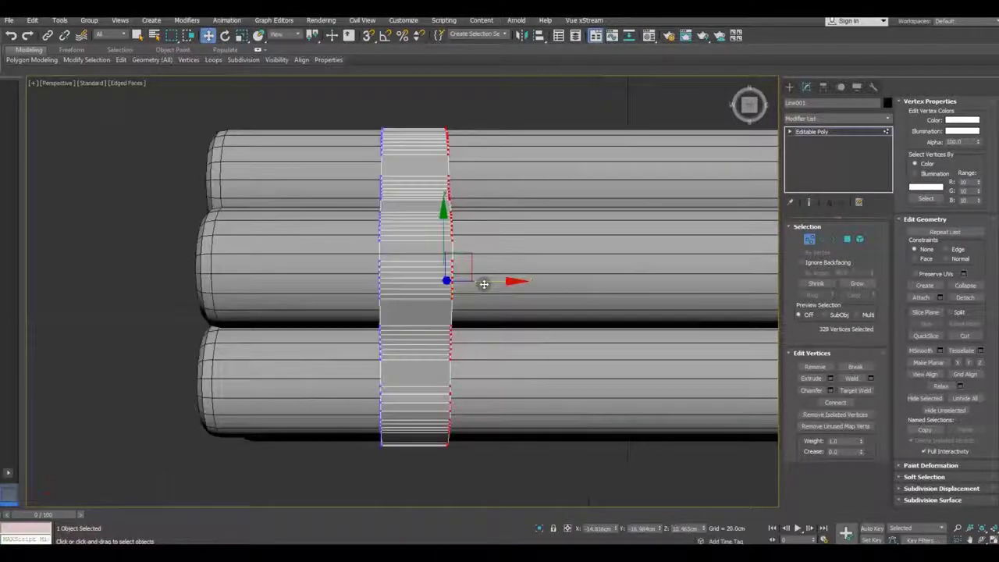
{"action": "mouse_move", "coordinate": [477, 304]}
{"action": "middle_mouse_down", "text": "alt"}
{"action": "mouse_move", "coordinate": [542, 257]}
{"action": "mouse_move", "coordinate": [538, 237]}
{"action": "mouse_move", "coordinate": [658, 183]}
{"action": "mouse_move", "coordinate": [568, 196]}
{"action": "middle_mouse_up", "text": "alt"}
{"action": "scroll", "coordinate": [567, 196], "scroll_direction": "up", "scroll_amount": 1}
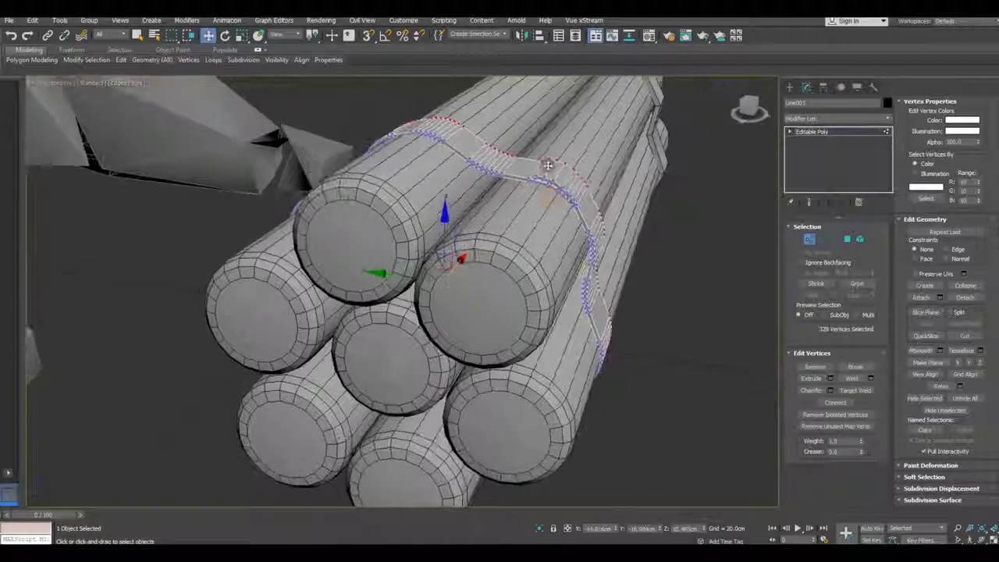
{"action": "scroll", "coordinate": [543, 167], "scroll_direction": "up", "scroll_amount": 2}
{"action": "scroll", "coordinate": [544, 169], "scroll_direction": "up", "scroll_amount": 3}
{"action": "scroll", "coordinate": [544, 172], "scroll_direction": "up", "scroll_amount": 3}
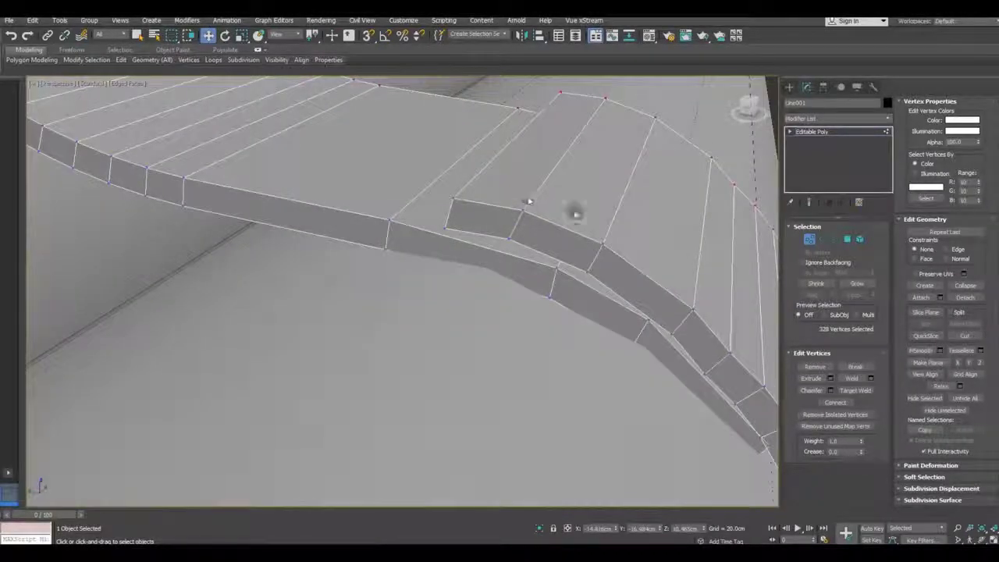
- Lower the step's edge loop so the overlapping flap lies flatter against the band
{"action": "key", "text": "2"}
{"action": "left_click", "coordinate": [544, 181]}
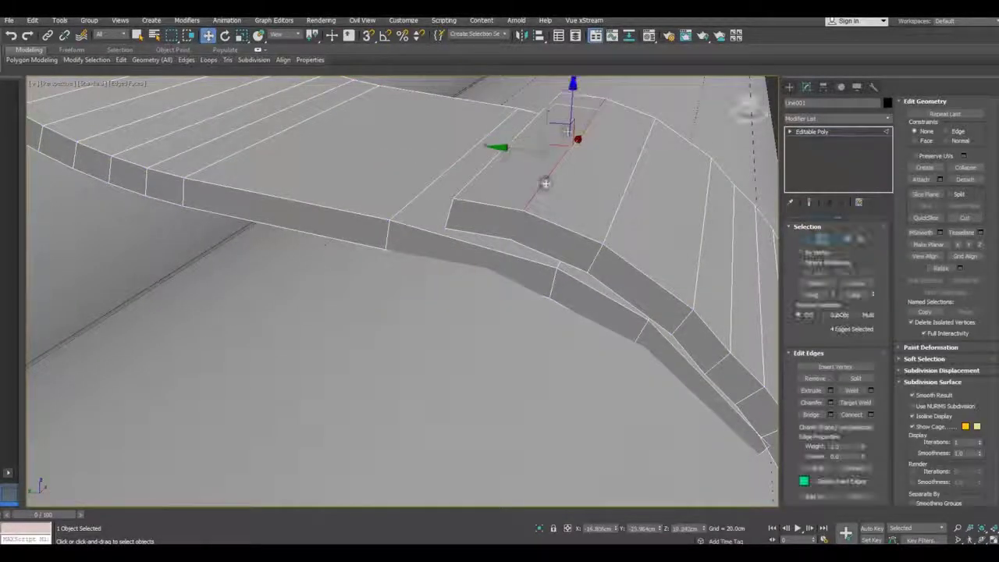
{"action": "left_click_drag", "start_coordinate": [573, 102], "coordinate": [515, 174]}
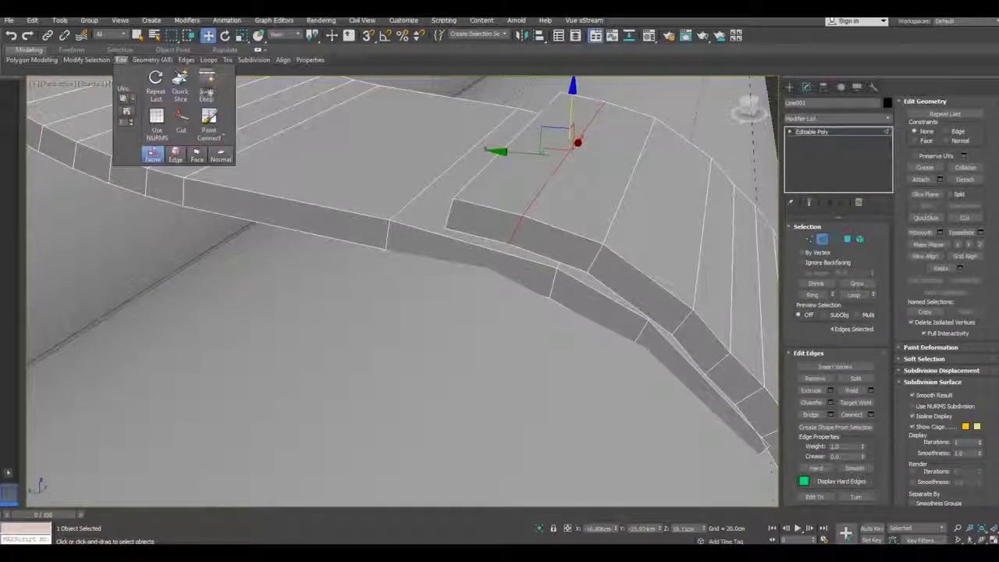
{"action": "left_click", "coordinate": [207, 89]}
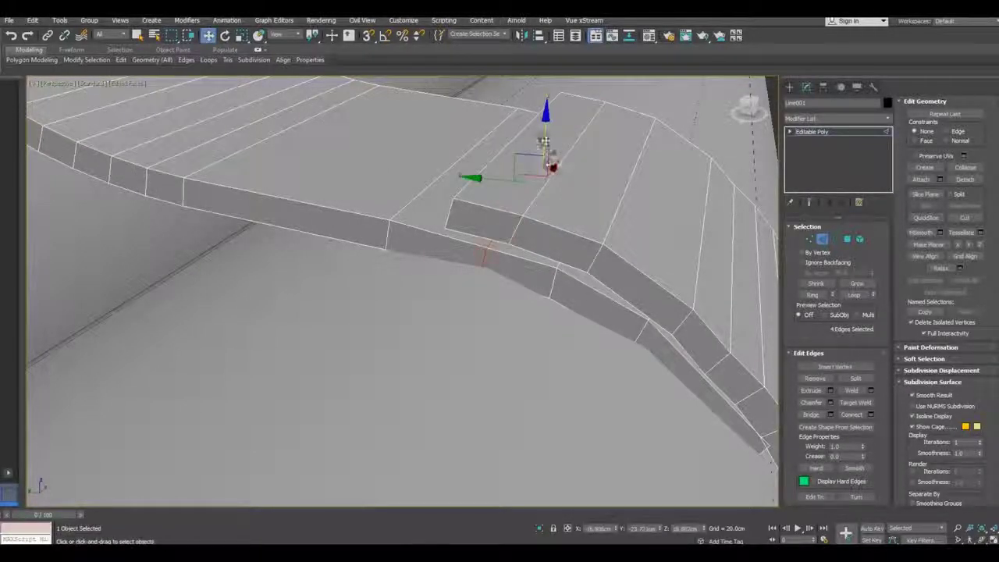
{"action": "left_click_drag", "start_coordinate": [544, 139], "coordinate": [542, 137]}
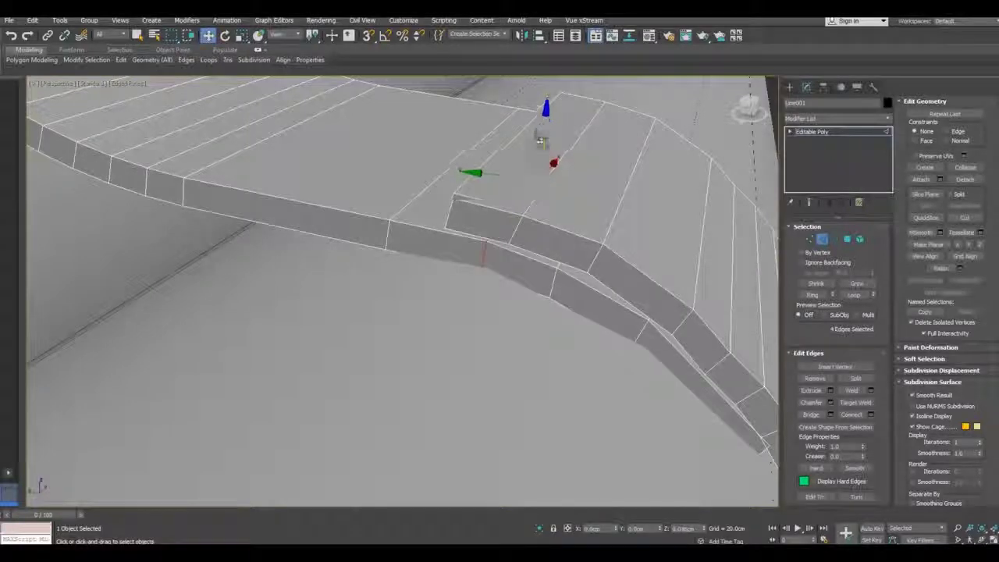
- Return to the Editable Poly top level and orbit out to view the whole banded bundle
{"action": "middle_click_drag", "start_coordinate": [541, 138], "coordinate": [745, 232], "text": "alt"}
{"action": "left_click", "coordinate": [817, 134]}
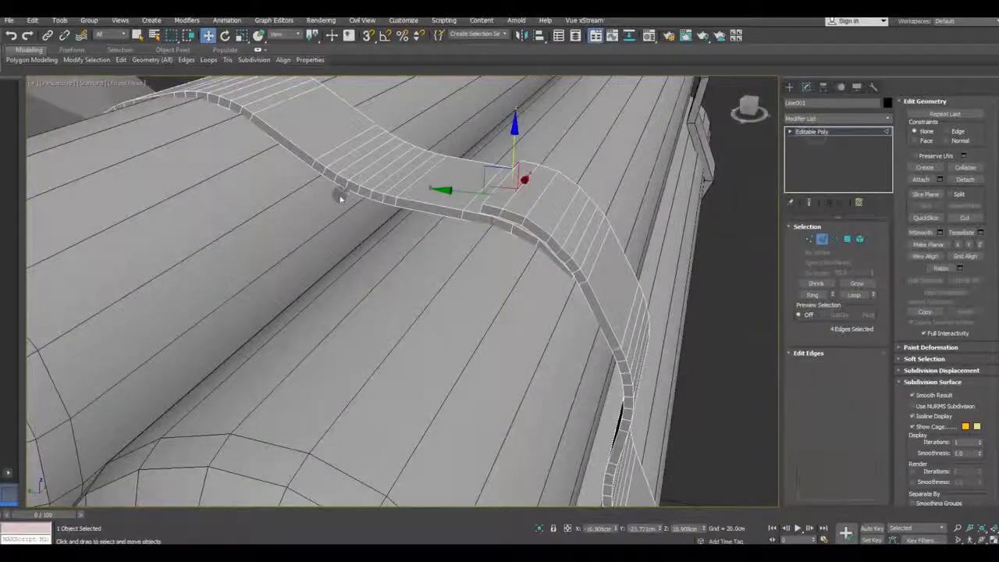
{"action": "mouse_move", "coordinate": [339, 196]}
{"action": "middle_mouse_down", "text": "alt"}
{"action": "mouse_move", "coordinate": [339, 258]}
{"action": "mouse_move", "coordinate": [441, 372]}
{"action": "middle_mouse_up", "text": "alt"}
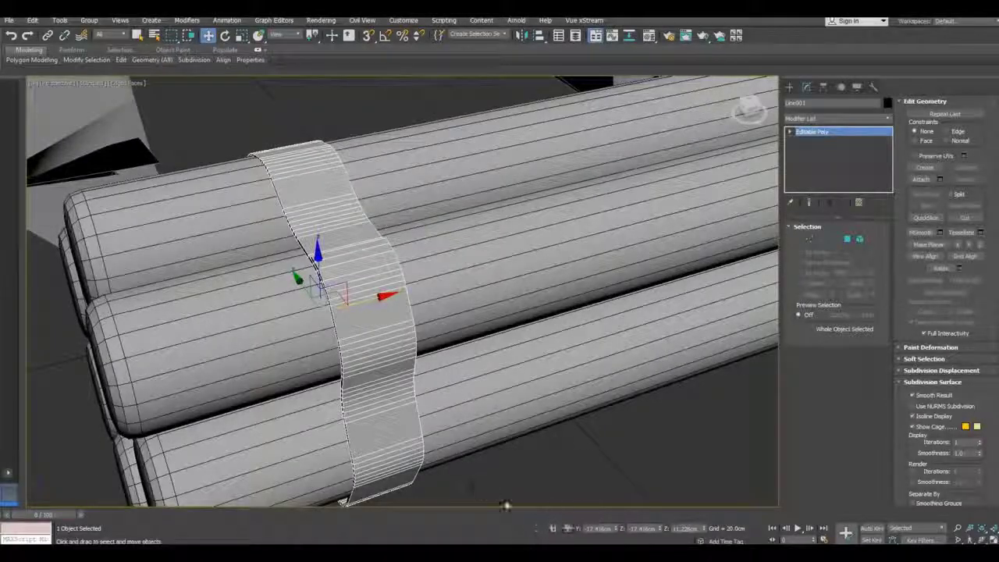
{"action": "middle_click_drag", "start_coordinate": [341, 501], "coordinate": [422, 253], "text": "alt"}
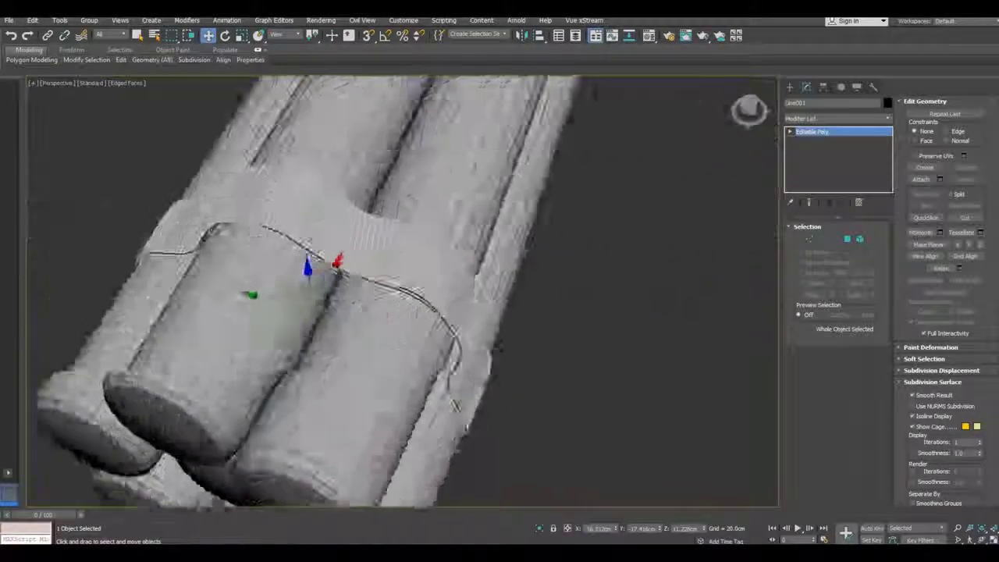
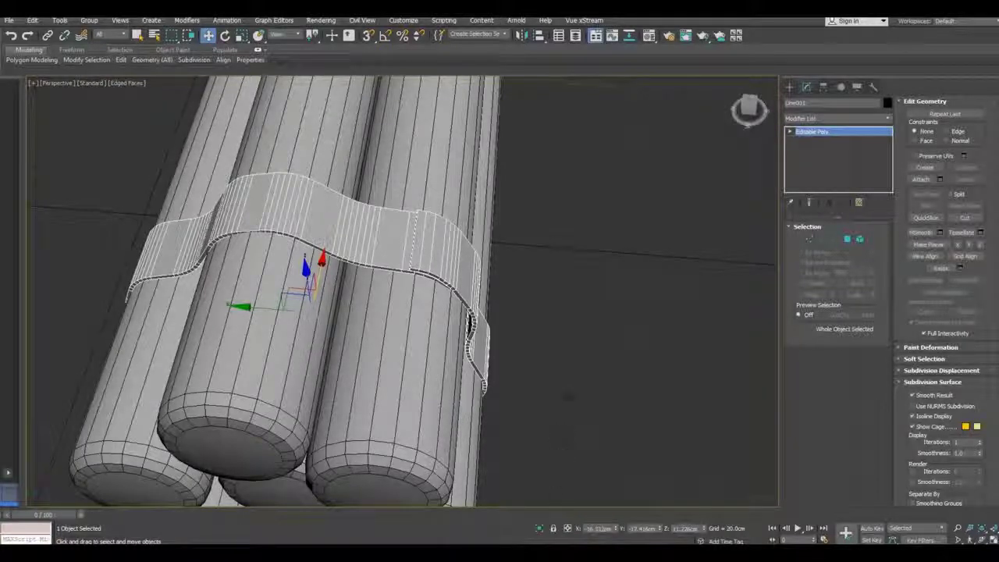
- Isolate the strap to inspect it on its own, then exit isolation
{"action": "left_click", "coordinate": [540, 529]}
{"action": "mouse_move", "coordinate": [521, 393]}
{"action": "middle_mouse_down", "text": "alt"}
{"action": "mouse_move", "coordinate": [453, 368]}
{"action": "mouse_move", "coordinate": [377, 361]}
{"action": "mouse_move", "coordinate": [356, 350]}
{"action": "mouse_move", "coordinate": [366, 330]}
{"action": "mouse_move", "coordinate": [366, 346]}
{"action": "middle_mouse_up", "text": "alt"}
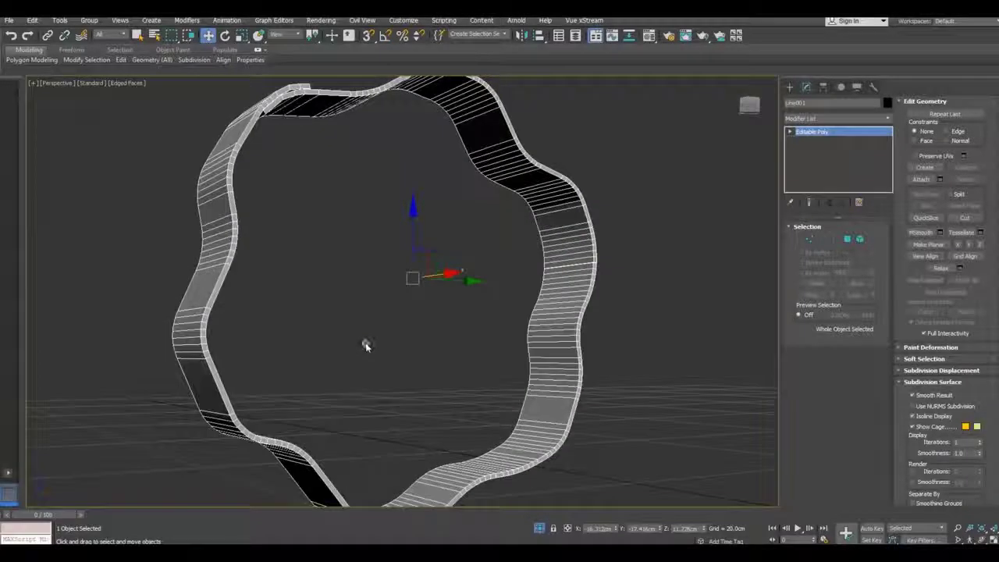
{"action": "left_click", "coordinate": [365, 346]}
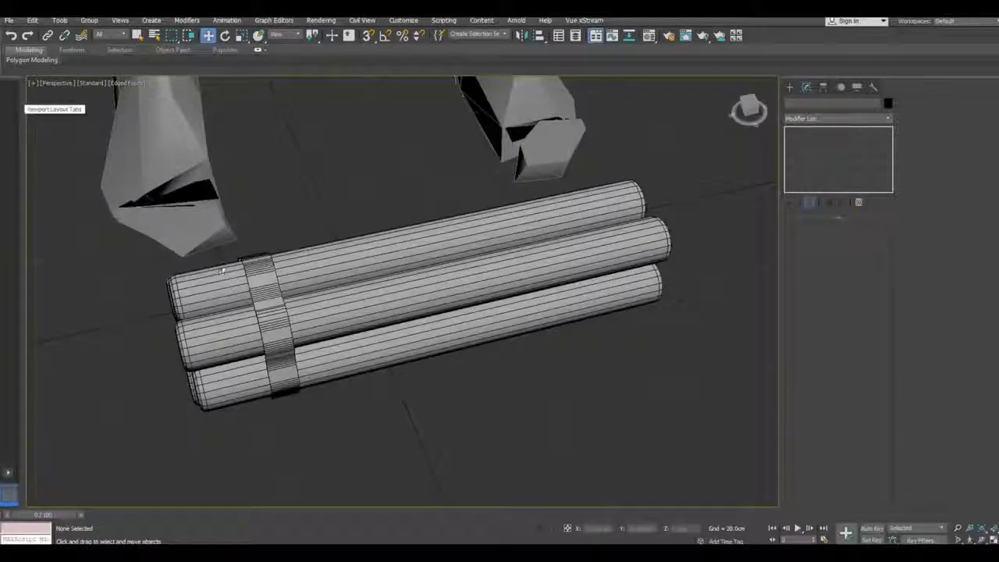
- Shift-drag a Copy of the strap further along the dynamite cylinders
{"action": "left_click", "coordinate": [269, 320]}
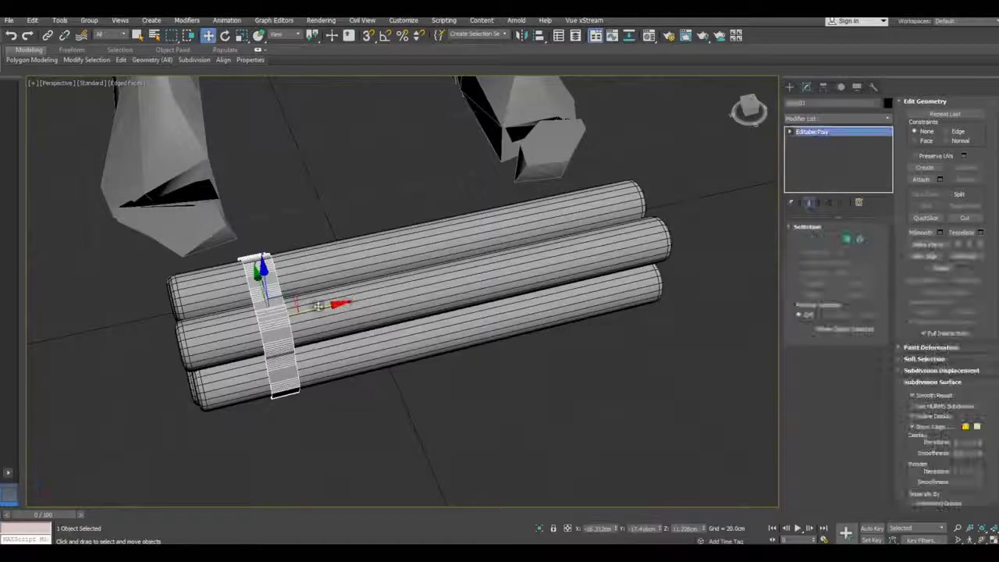
{"action": "left_click_drag", "start_coordinate": [270, 305], "coordinate": [566, 238], "text": "shift"}
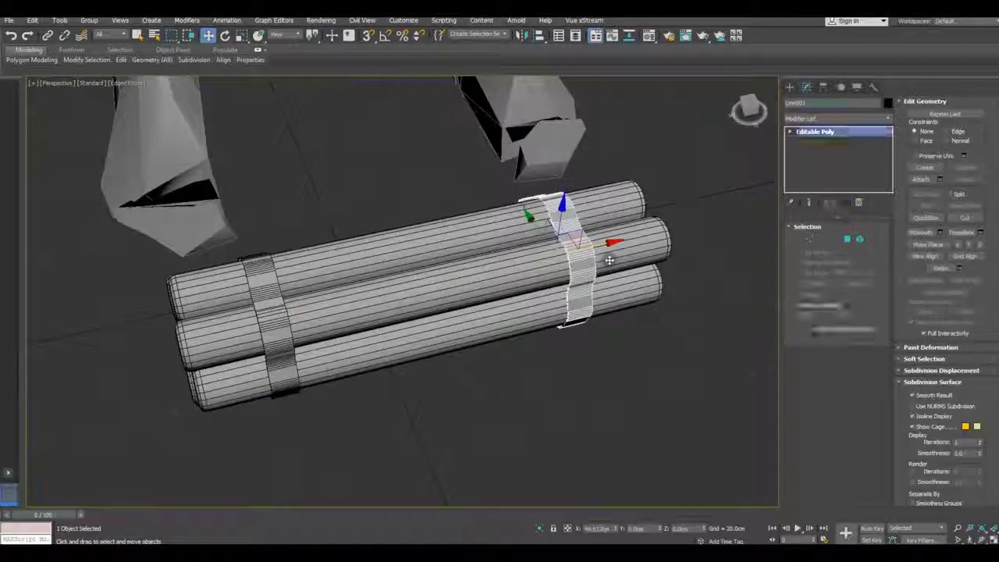
{"action": "left_click", "coordinate": [504, 326]}
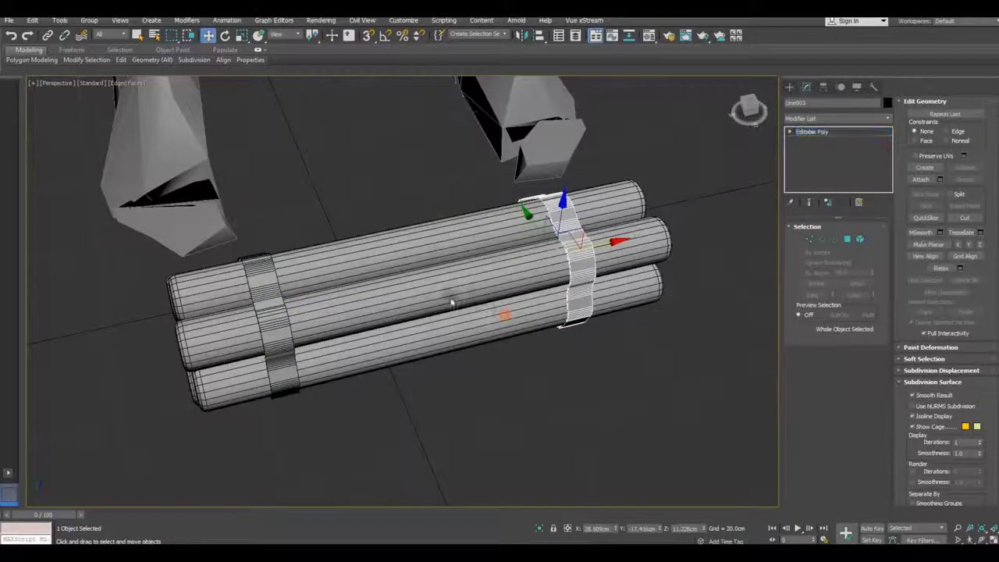
{"action": "middle_click_drag", "start_coordinate": [502, 312], "coordinate": [546, 328], "text": "alt"}
{"action": "middle_click_drag", "start_coordinate": [581, 227], "coordinate": [468, 293], "text": "alt"}
{"action": "scroll", "coordinate": [531, 250], "scroll_direction": "up", "scroll_amount": 5}
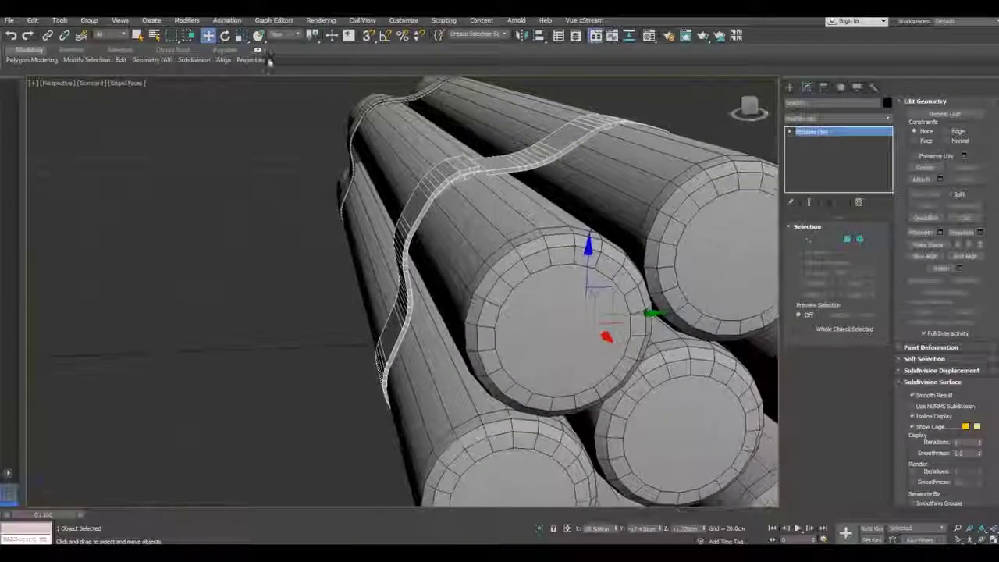
- Rotate the strap copy around the bundle
{"action": "key", "text": "e"}
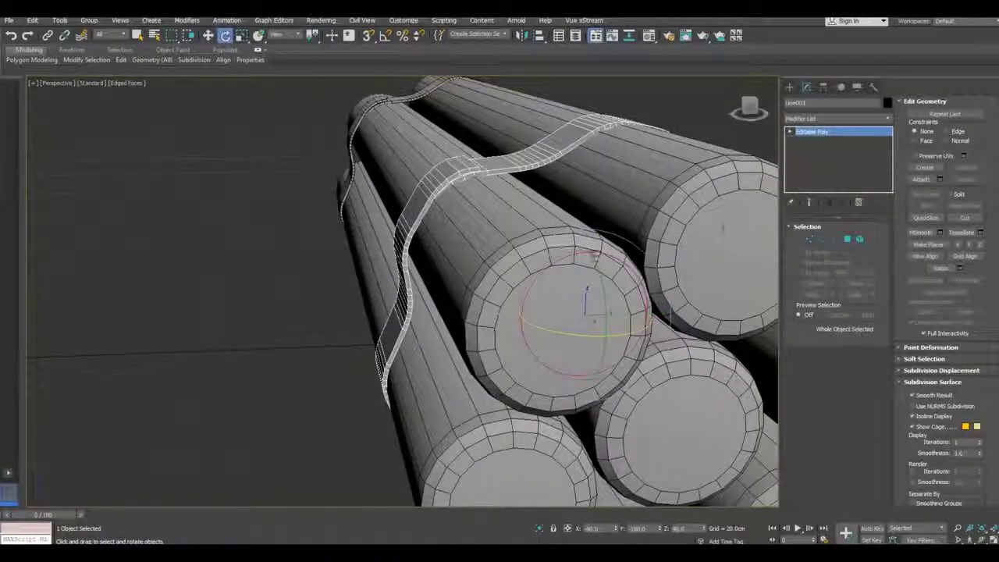
{"action": "left_click_drag", "start_coordinate": [550, 265], "coordinate": [618, 243]}
{"action": "mouse_move", "coordinate": [607, 249]}
{"action": "middle_mouse_down", "text": "alt"}
{"action": "mouse_move", "coordinate": [640, 245]}
{"action": "mouse_move", "coordinate": [412, 170]}
{"action": "mouse_move", "coordinate": [411, 189]}
{"action": "middle_mouse_up", "text": "alt"}
- Undo the rotation and center the strap's pivot with Affect Pivot Only and Center to Object
{"action": "left_click", "coordinate": [12, 36]}
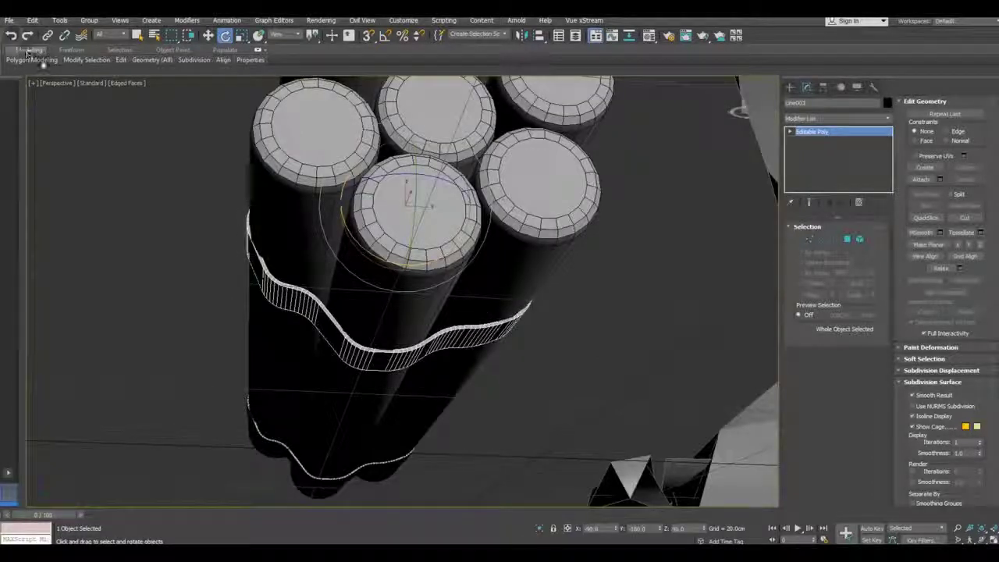
{"action": "left_click", "coordinate": [821, 96]}
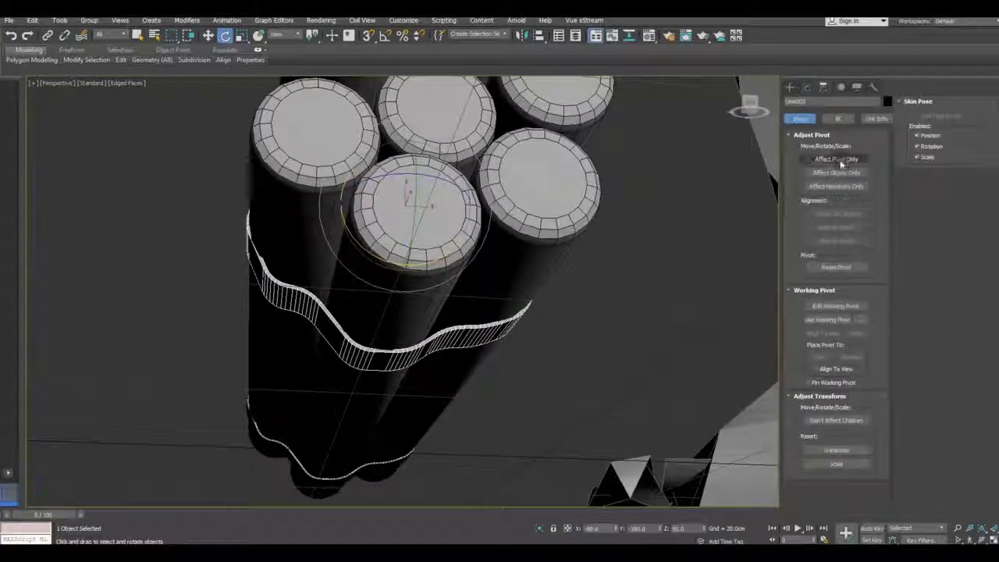
{"action": "left_click", "coordinate": [837, 159]}
{"action": "left_click", "coordinate": [836, 213]}
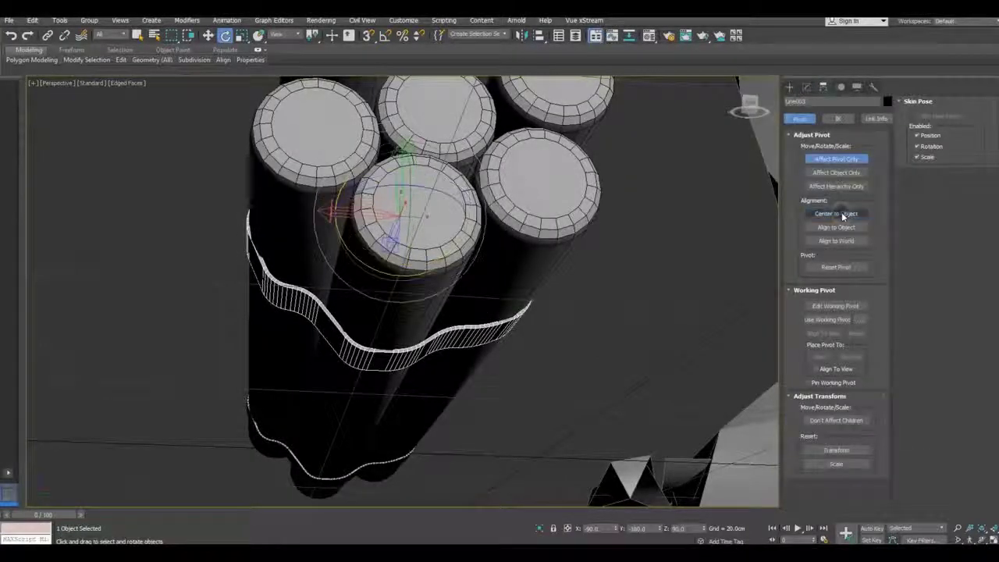
{"action": "left_click", "coordinate": [807, 88]}
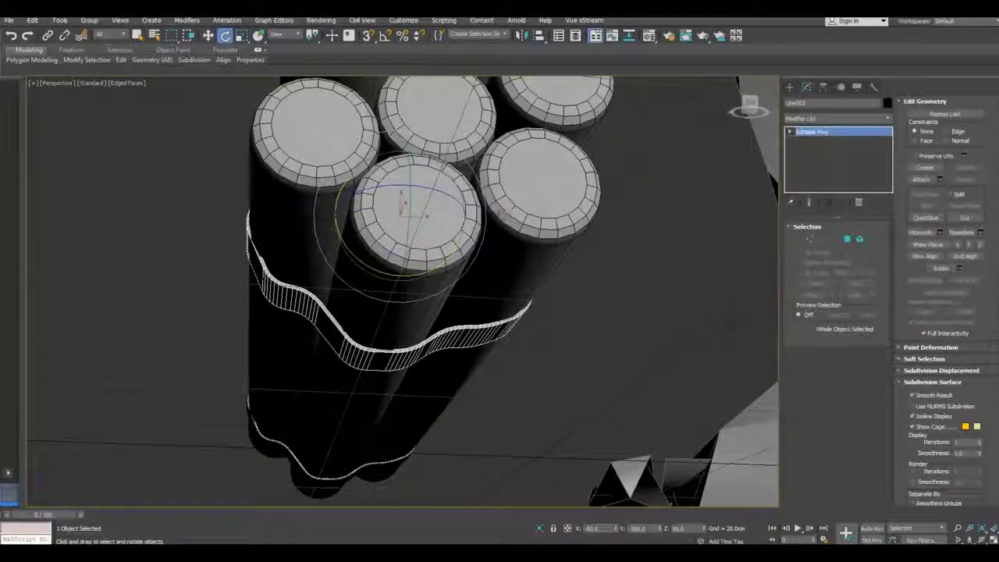
- Rotate the strap about 30 degrees around the bundle
{"action": "middle_click_drag", "start_coordinate": [557, 243], "coordinate": [417, 156], "text": "alt"}
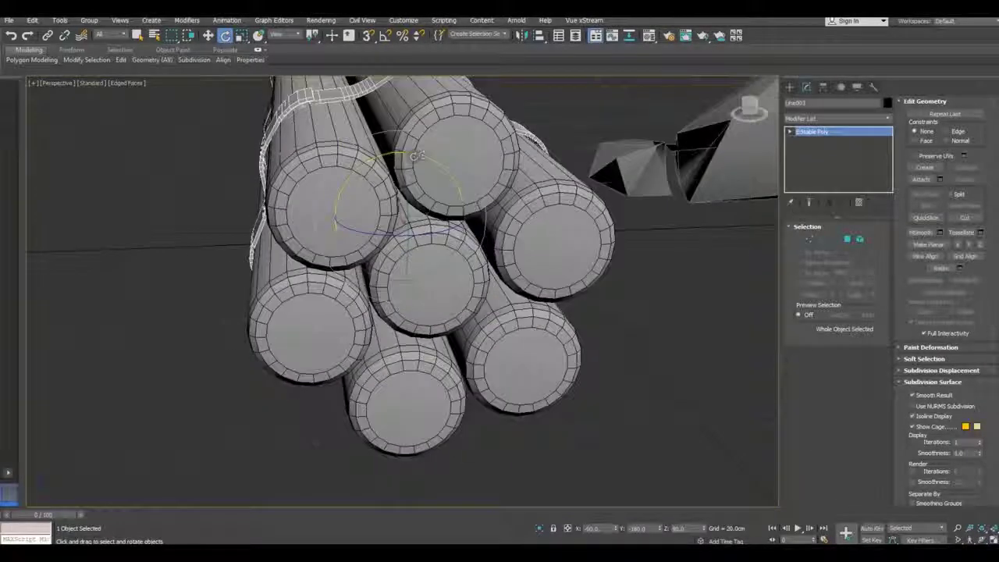
{"action": "left_click_drag", "start_coordinate": [421, 155], "coordinate": [487, 163]}
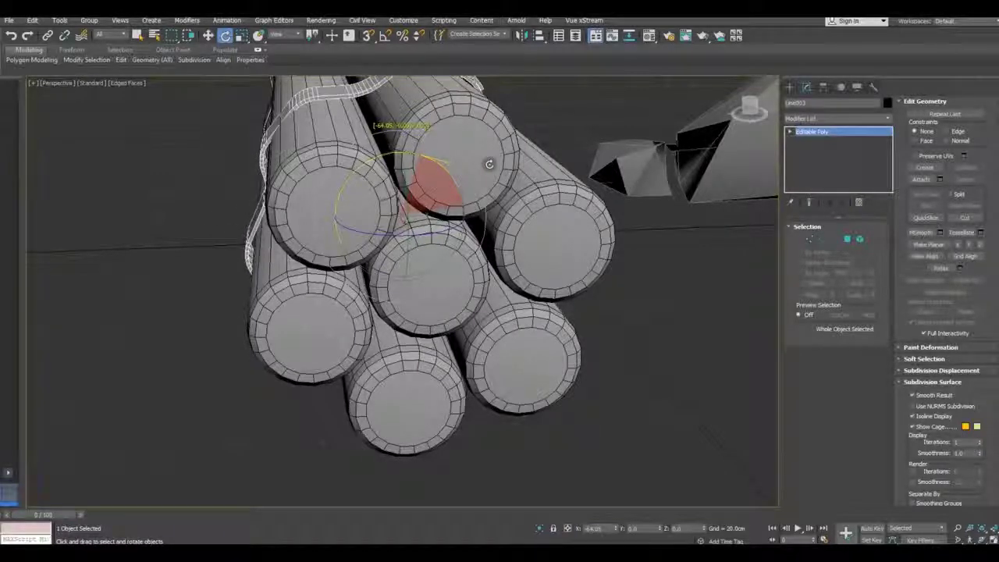
{"action": "mouse_move", "coordinate": [584, 230]}
{"action": "middle_mouse_down", "text": "alt"}
{"action": "mouse_move", "coordinate": [591, 203]}
{"action": "mouse_move", "coordinate": [538, 257]}
{"action": "middle_mouse_up", "text": "alt"}
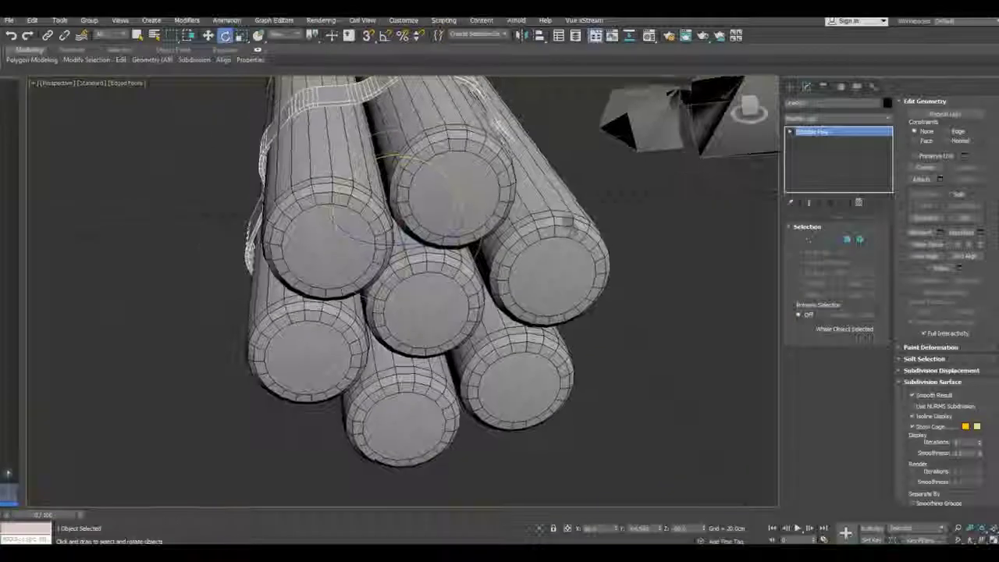
- Switch to Move, inspect the bundle ends, and undo the last strap change
{"action": "left_click", "coordinate": [209, 35]}
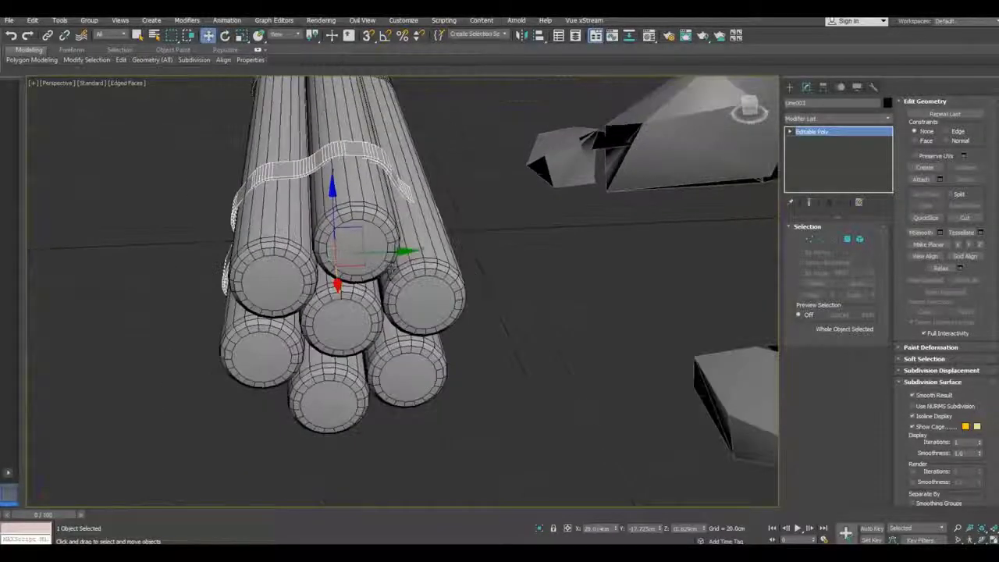
{"action": "middle_click_drag", "start_coordinate": [366, 250], "coordinate": [380, 256], "text": "alt"}
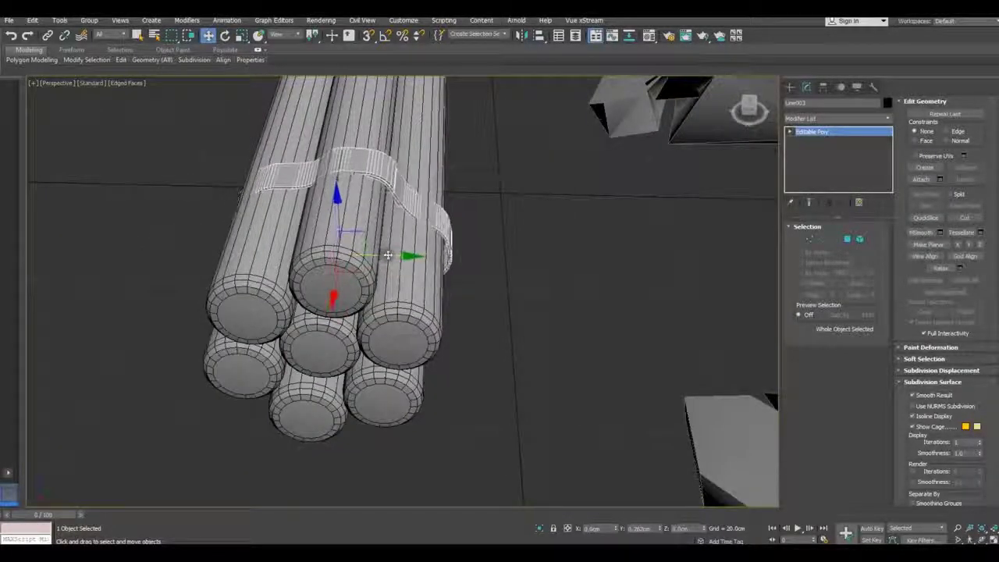
{"action": "mouse_move", "coordinate": [421, 242]}
{"action": "middle_mouse_down", "text": "alt"}
{"action": "mouse_move", "coordinate": [331, 254]}
{"action": "mouse_move", "coordinate": [591, 290]}
{"action": "mouse_move", "coordinate": [500, 297]}
{"action": "middle_mouse_up", "text": "alt"}
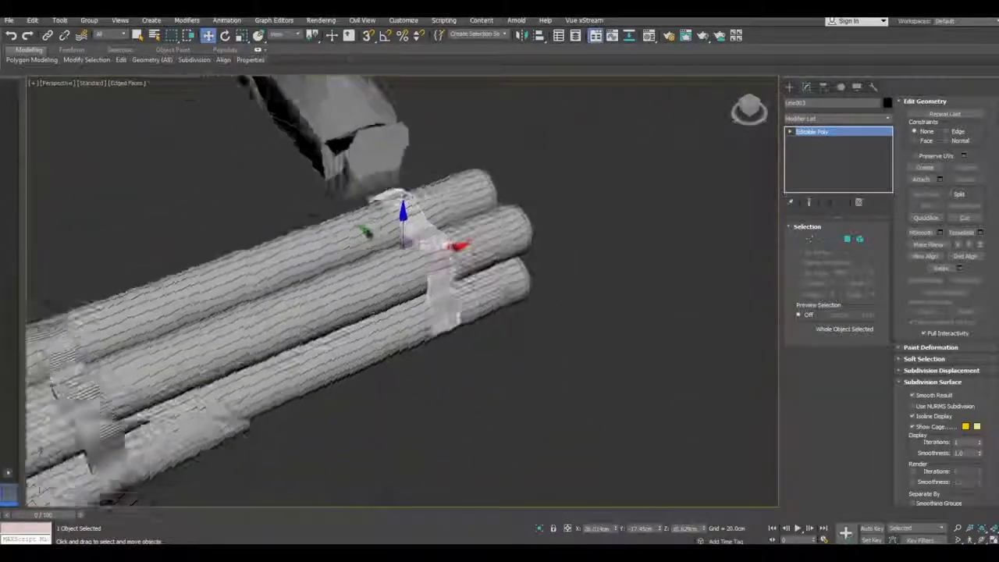
{"action": "middle_click_drag", "start_coordinate": [398, 301], "coordinate": [457, 298], "text": "alt"}
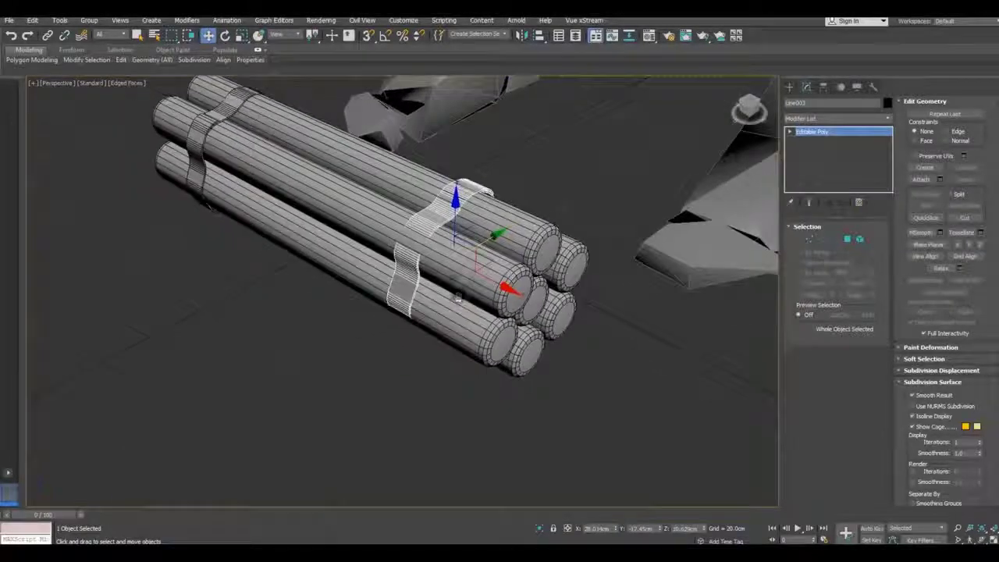
{"action": "middle_click_drag", "start_coordinate": [425, 268], "coordinate": [366, 242], "text": "alt"}
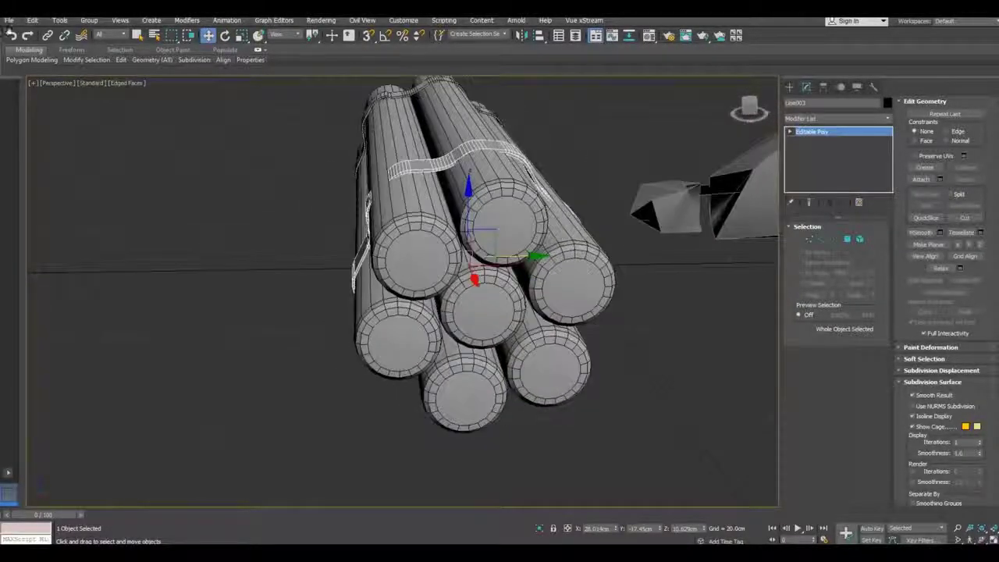
{"action": "left_click", "coordinate": [13, 36]}
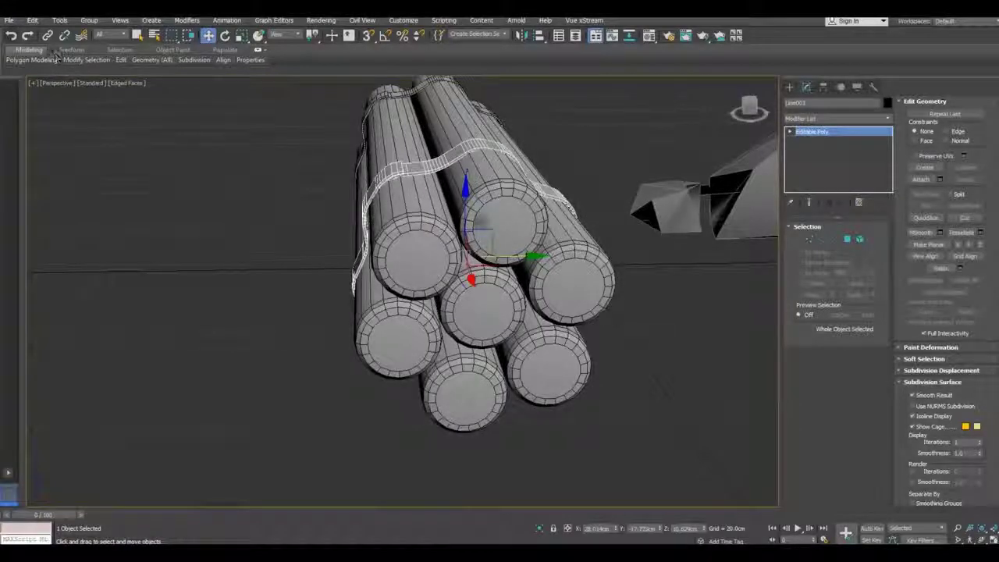
- Switch to the Front view and clear the selection
{"action": "scroll", "coordinate": [421, 179], "scroll_direction": "up", "scroll_amount": 5}
{"action": "middle_click_drag", "start_coordinate": [434, 195], "coordinate": [535, 221], "text": "alt"}
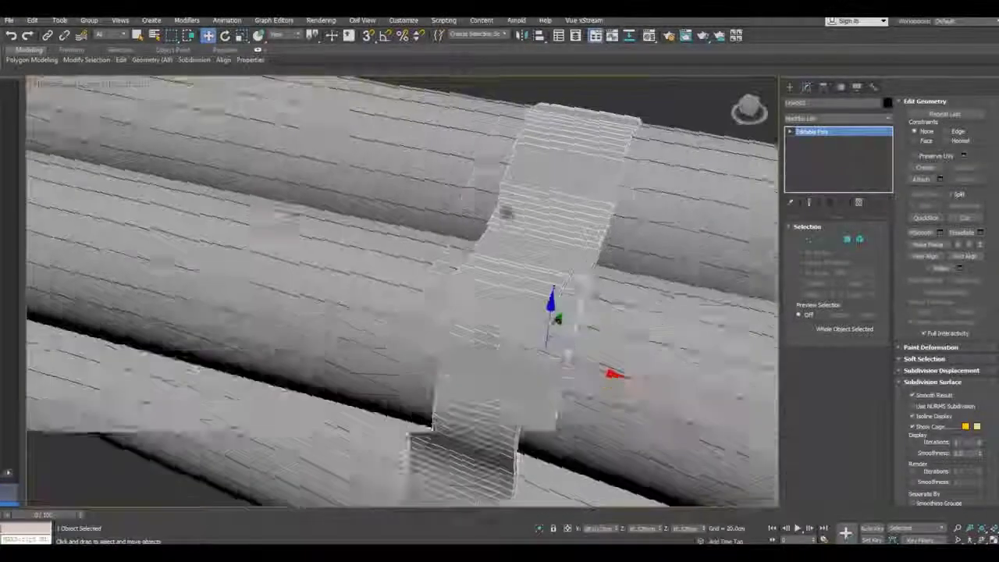
{"action": "scroll", "coordinate": [391, 289], "scroll_direction": "down", "scroll_amount": 3}
{"action": "scroll", "coordinate": [390, 288], "scroll_direction": "down", "scroll_amount": 4}
{"action": "middle_click_drag", "start_coordinate": [390, 289], "coordinate": [414, 234], "text": "alt"}
{"action": "mouse_move", "coordinate": [468, 312]}
{"action": "middle_mouse_down", "text": "alt"}
{"action": "mouse_move", "coordinate": [484, 297]}
{"action": "mouse_move", "coordinate": [493, 333]}
{"action": "middle_mouse_up", "text": "alt"}
{"action": "scroll", "coordinate": [483, 312], "scroll_direction": "down", "scroll_amount": 4}
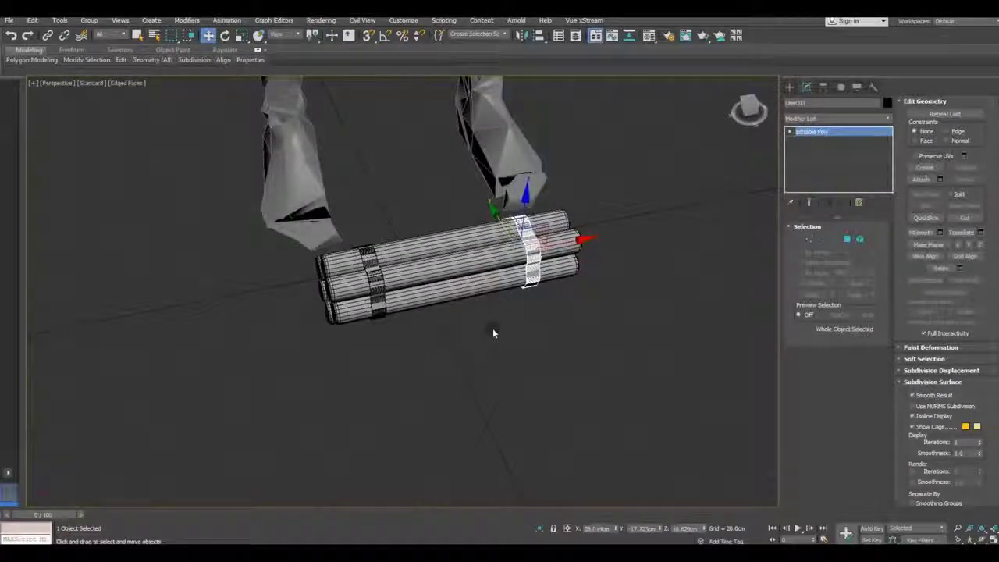
{"action": "key", "text": "f"}
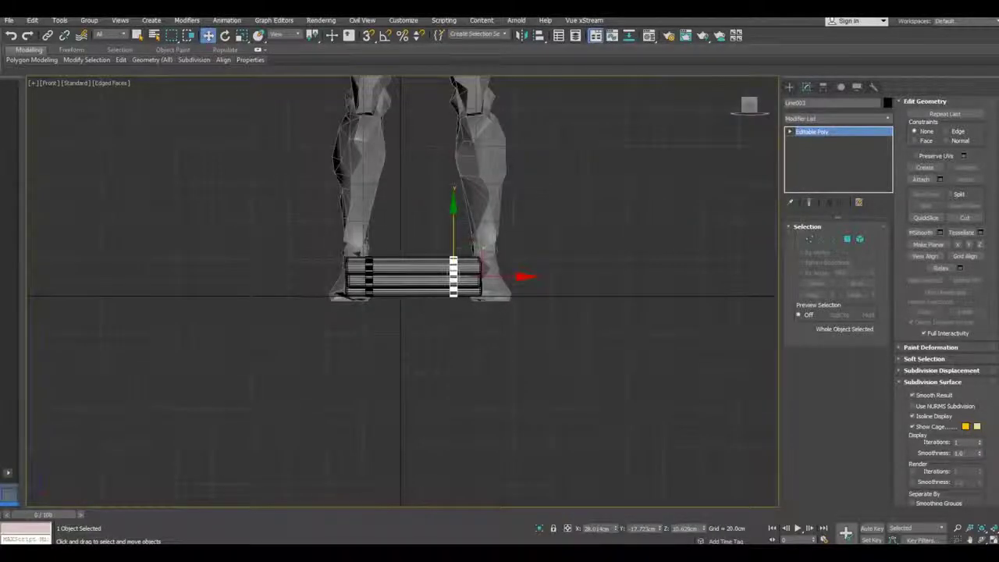
{"action": "scroll", "coordinate": [431, 334], "scroll_direction": "up", "scroll_amount": 3}
{"action": "left_click", "coordinate": [431, 334]}
{"action": "scroll", "coordinate": [430, 339], "scroll_direction": "up", "scroll_amount": 3}
- Draw a Standard Primitives box, Box001, over the bundle's middle in Front view, then zoom extents in Perspective
{"action": "left_click", "coordinate": [789, 86]}
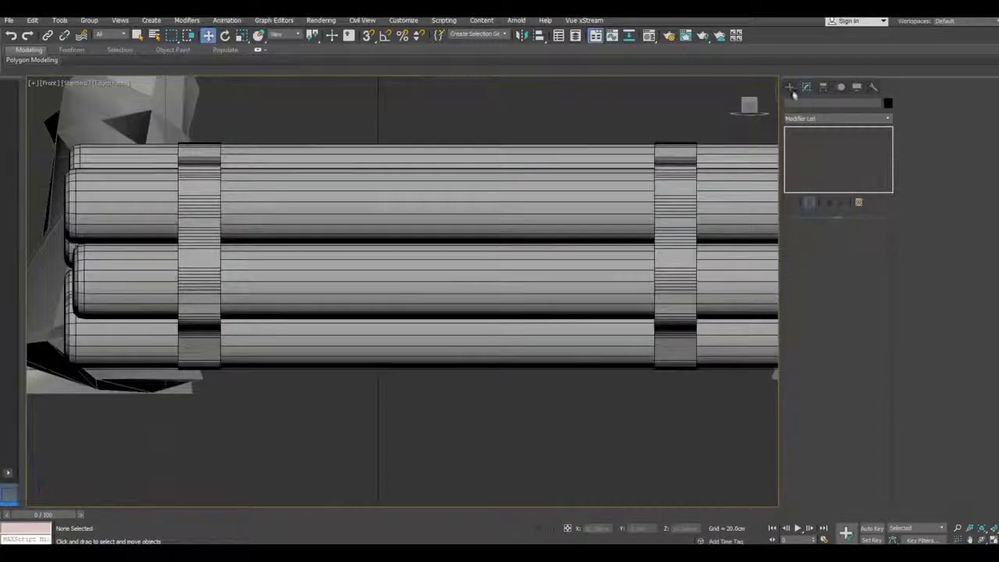
{"action": "left_click", "coordinate": [802, 102]}
{"action": "left_click", "coordinate": [790, 103]}
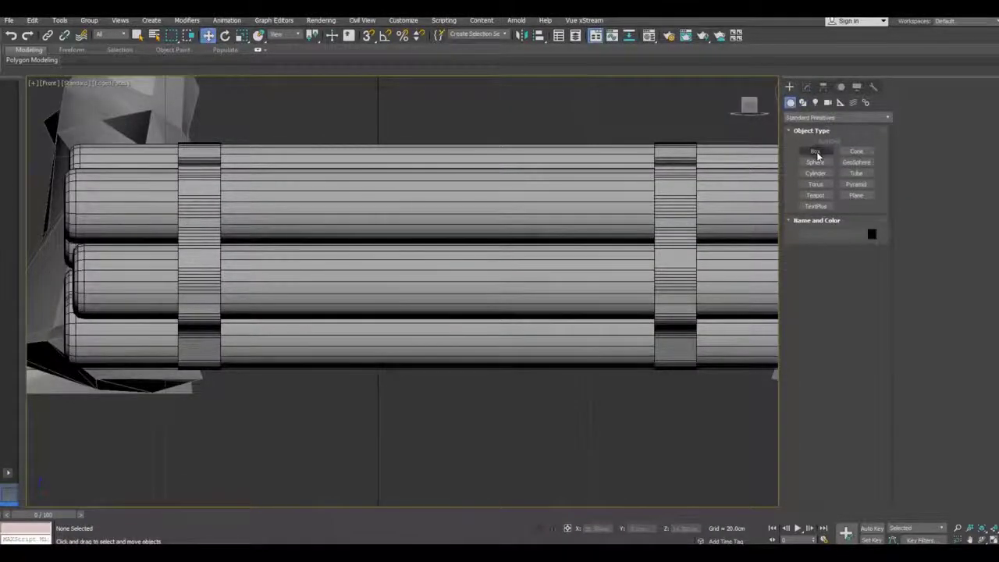
{"action": "left_click", "coordinate": [816, 151]}
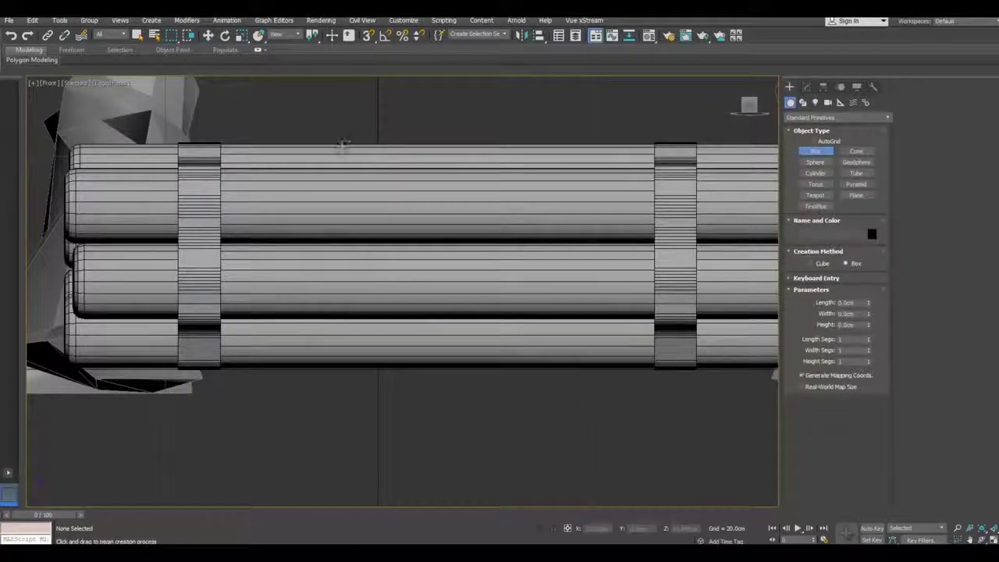
{"action": "left_click_drag", "start_coordinate": [341, 138], "coordinate": [509, 189]}
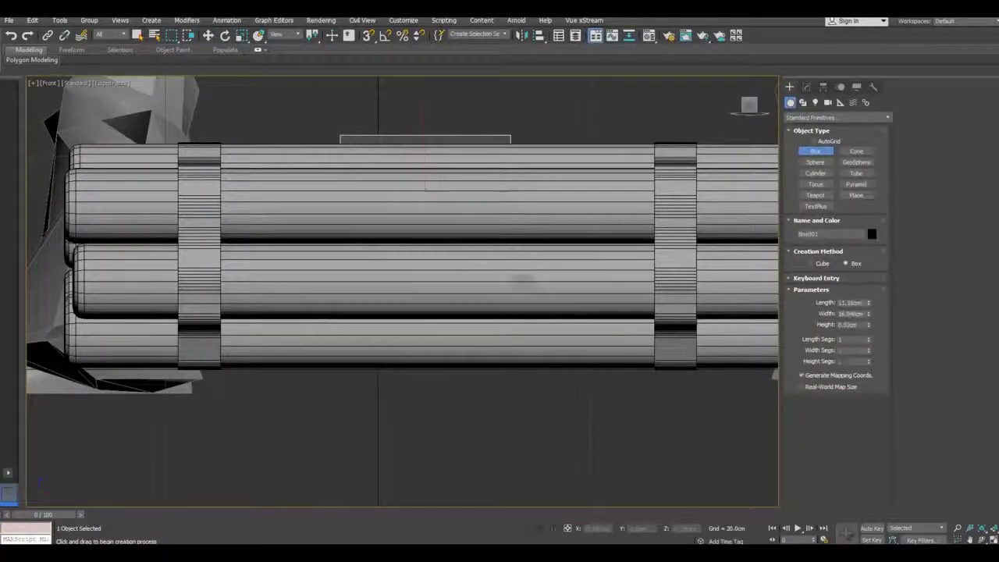
{"action": "left_click_drag", "start_coordinate": [561, 354], "coordinate": [566, 375]}
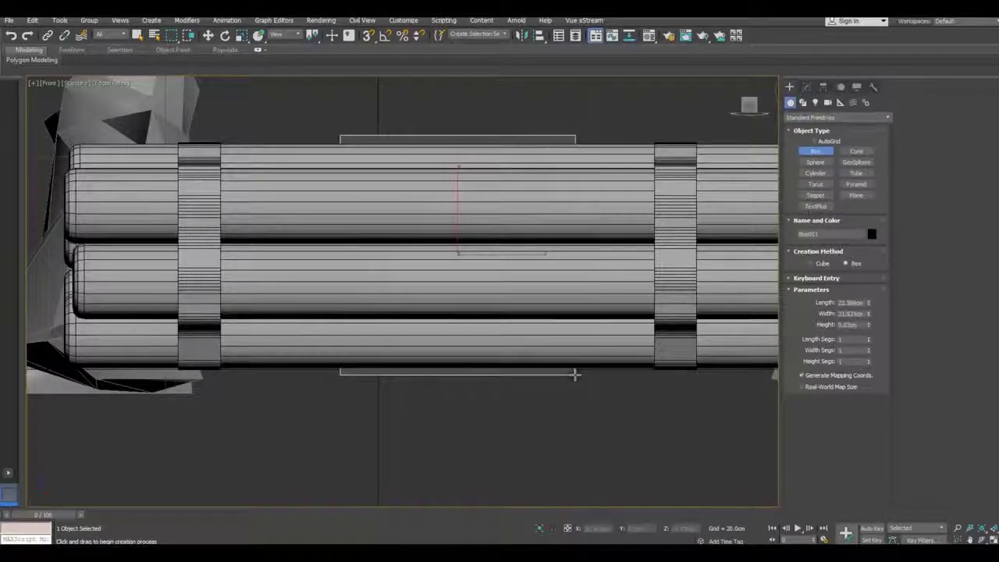
{"action": "key", "text": "w"}
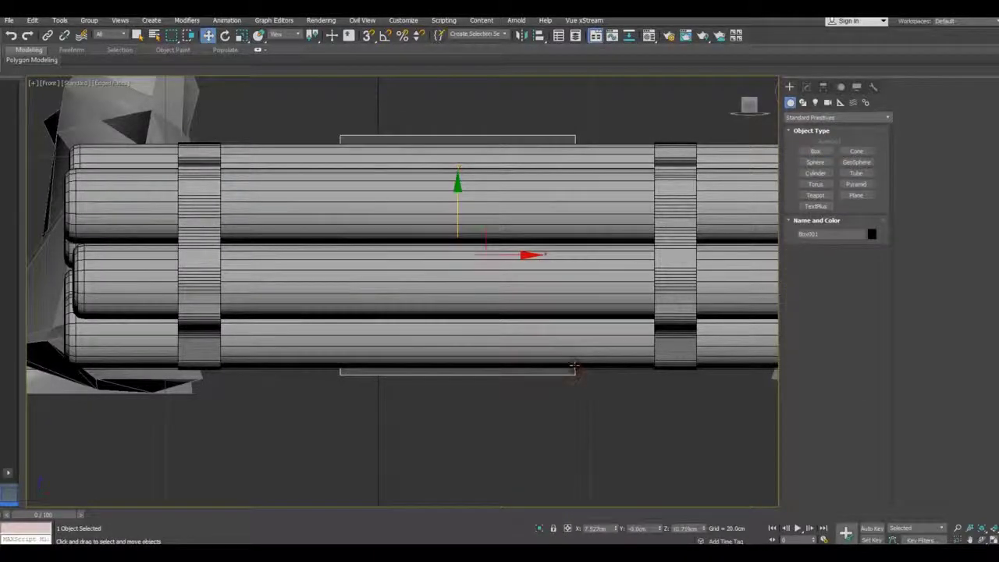
{"action": "key", "text": "p"}
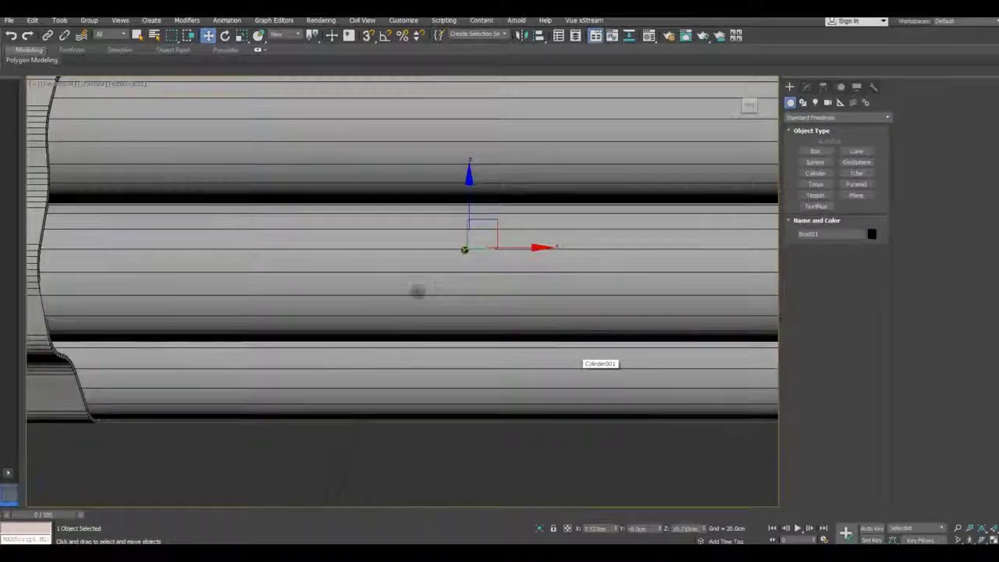
{"action": "key", "text": "z"}
{"action": "middle_click_drag", "start_coordinate": [414, 290], "coordinate": [468, 304], "text": "alt"}
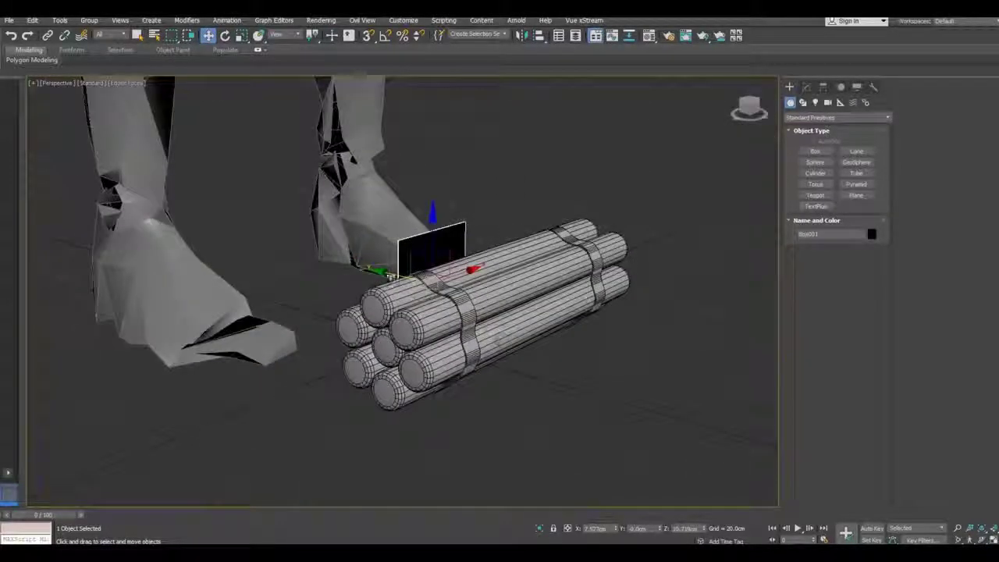
- Move the black panel to the bundle's middle and tilt it with Rotate, redoing the tilt once
{"action": "left_click_drag", "start_coordinate": [390, 277], "coordinate": [505, 293]}
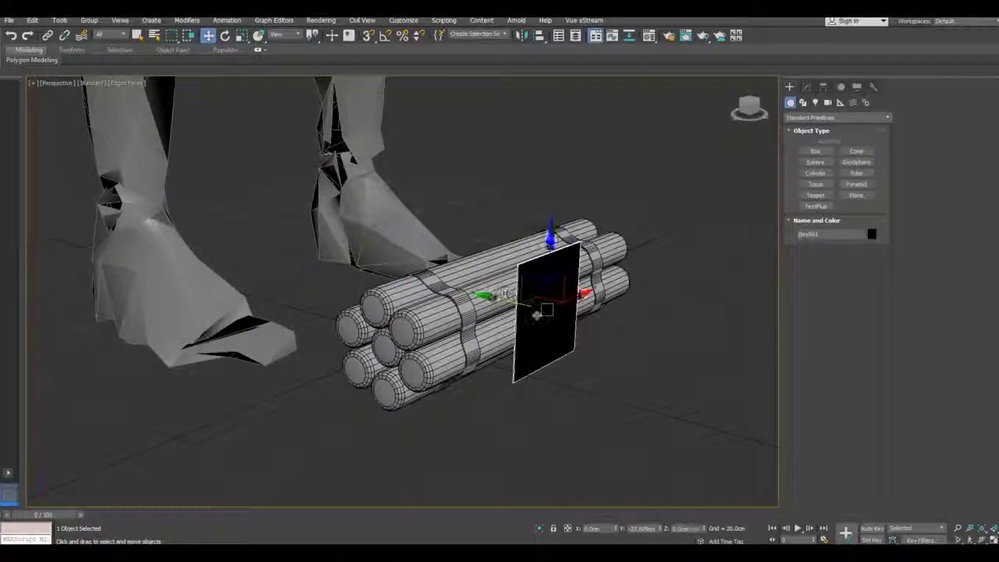
{"action": "scroll", "coordinate": [533, 312], "scroll_direction": "up", "scroll_amount": 3}
{"action": "mouse_move", "coordinate": [606, 310]}
{"action": "middle_mouse_down", "text": "alt"}
{"action": "mouse_move", "coordinate": [603, 351]}
{"action": "mouse_move", "coordinate": [538, 356]}
{"action": "middle_mouse_up", "text": "alt"}
{"action": "left_click", "coordinate": [225, 35]}
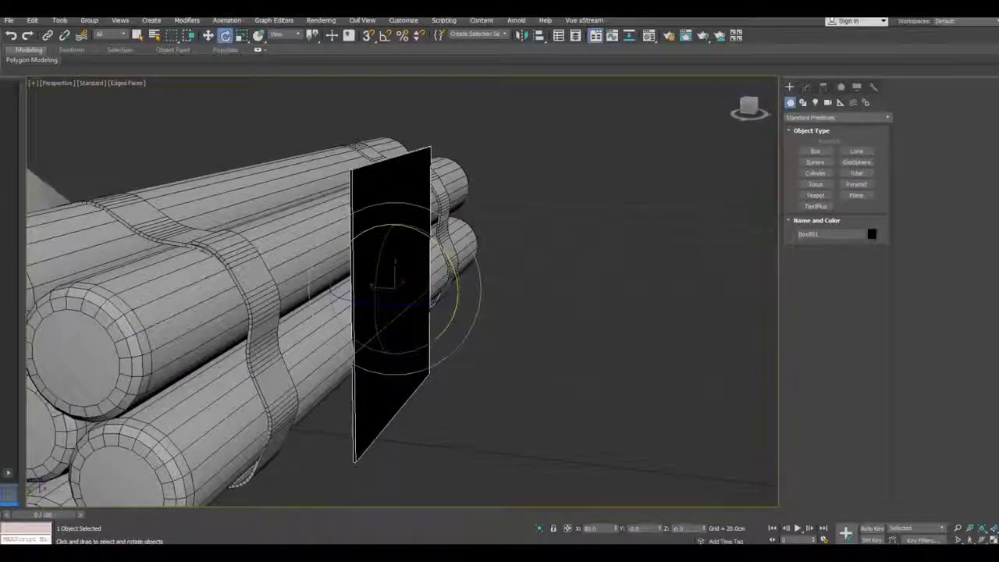
{"action": "left_click_drag", "start_coordinate": [425, 237], "coordinate": [400, 218]}
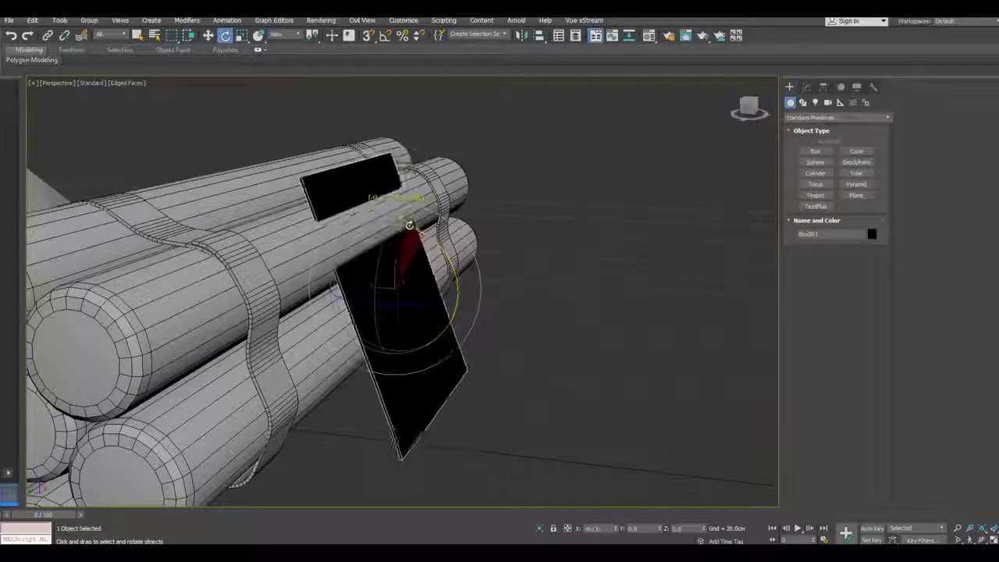
{"action": "left_click", "coordinate": [11, 35]}
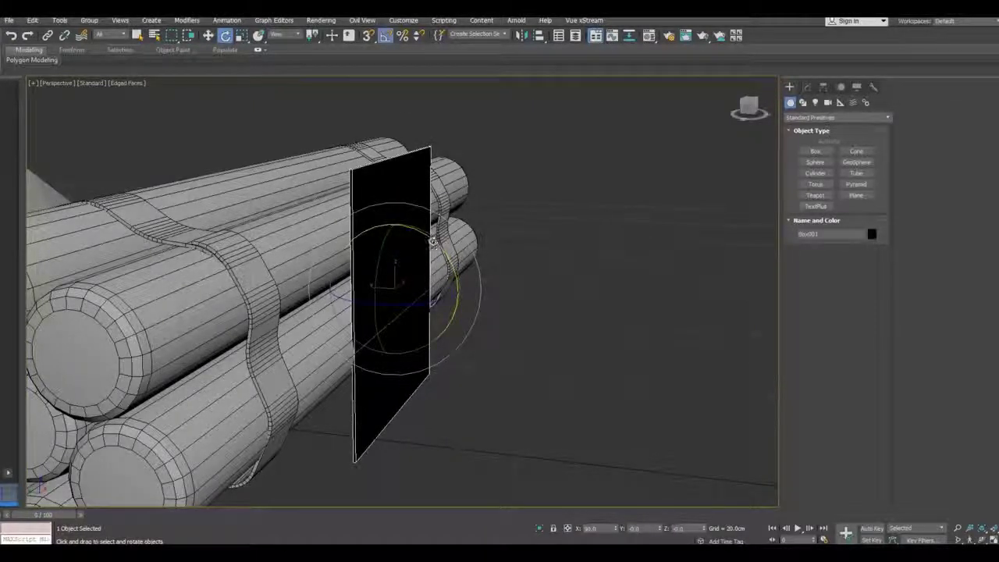
{"action": "left_click_drag", "start_coordinate": [432, 241], "coordinate": [407, 225]}
- With Local reference coordinates, move the plate onto the bundle top and centre it along X
{"action": "left_click", "coordinate": [207, 35]}
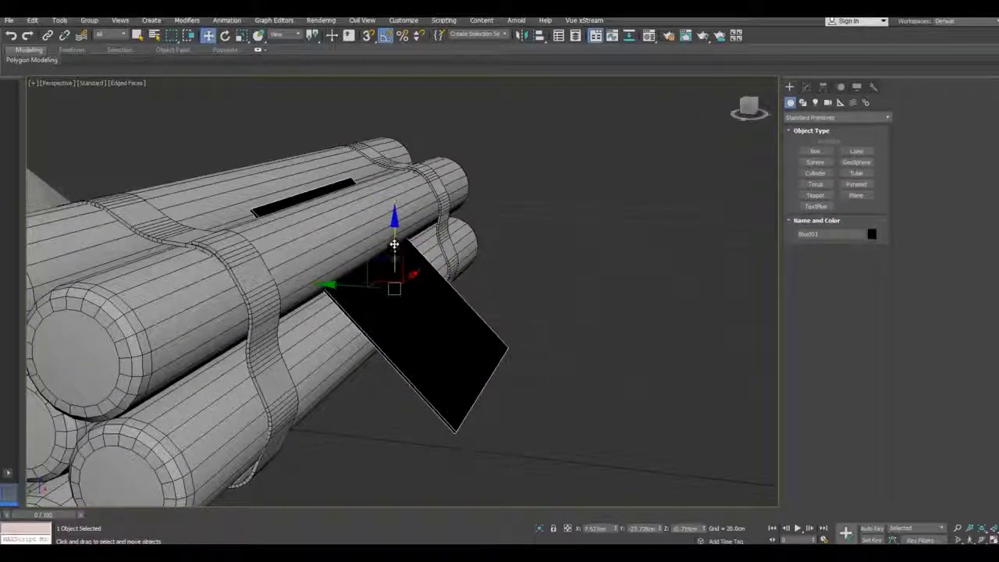
{"action": "mouse_move", "coordinate": [394, 245]}
{"action": "left_mouse_down"}
{"action": "mouse_move", "coordinate": [370, 179]}
{"action": "mouse_move", "coordinate": [383, 226]}
{"action": "left_mouse_up"}
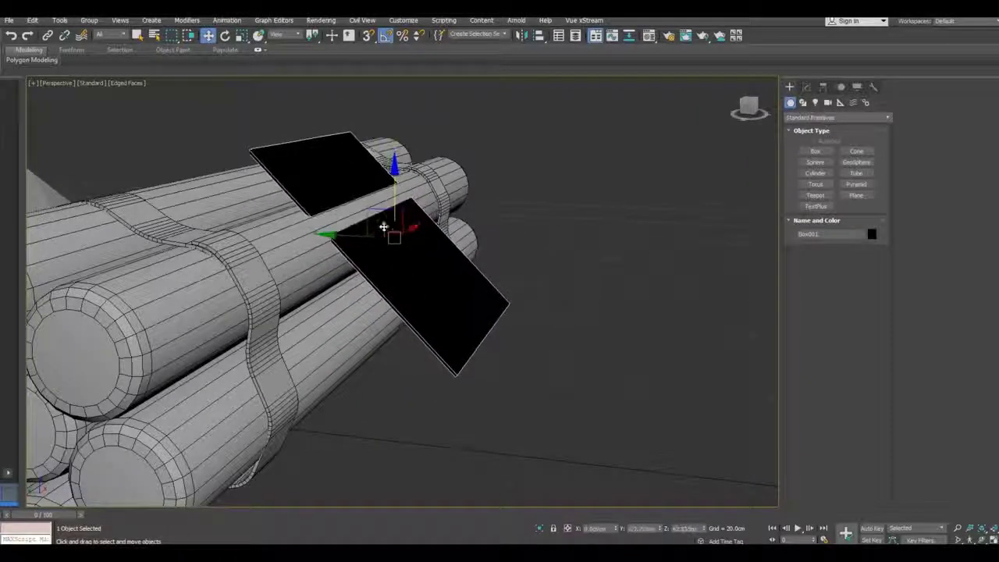
{"action": "mouse_move", "coordinate": [383, 226]}
{"action": "middle_mouse_down", "text": "alt"}
{"action": "mouse_move", "coordinate": [419, 231]}
{"action": "mouse_move", "coordinate": [239, 129]}
{"action": "middle_mouse_up", "text": "alt"}
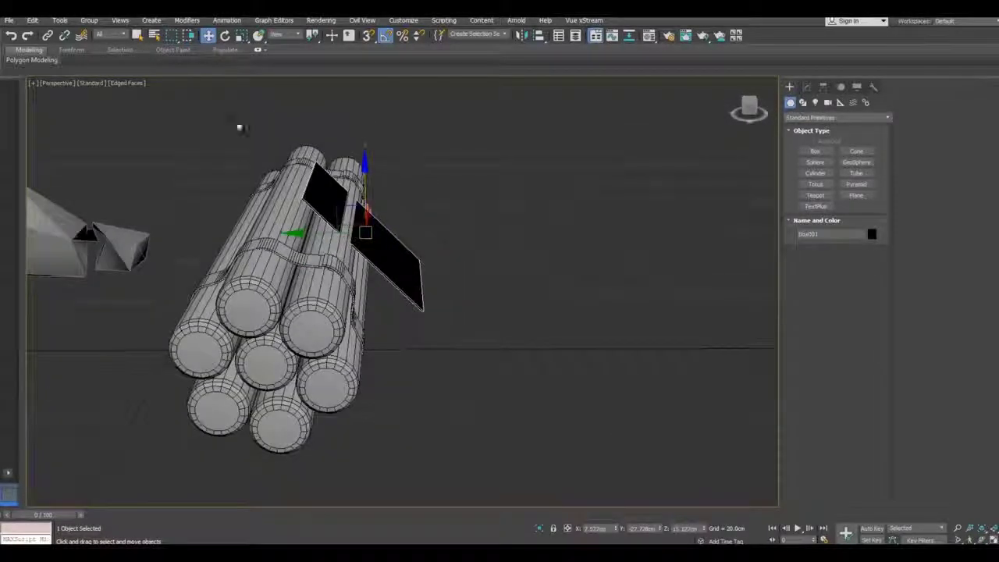
{"action": "left_click", "coordinate": [286, 35]}
{"action": "left_click", "coordinate": [281, 84]}
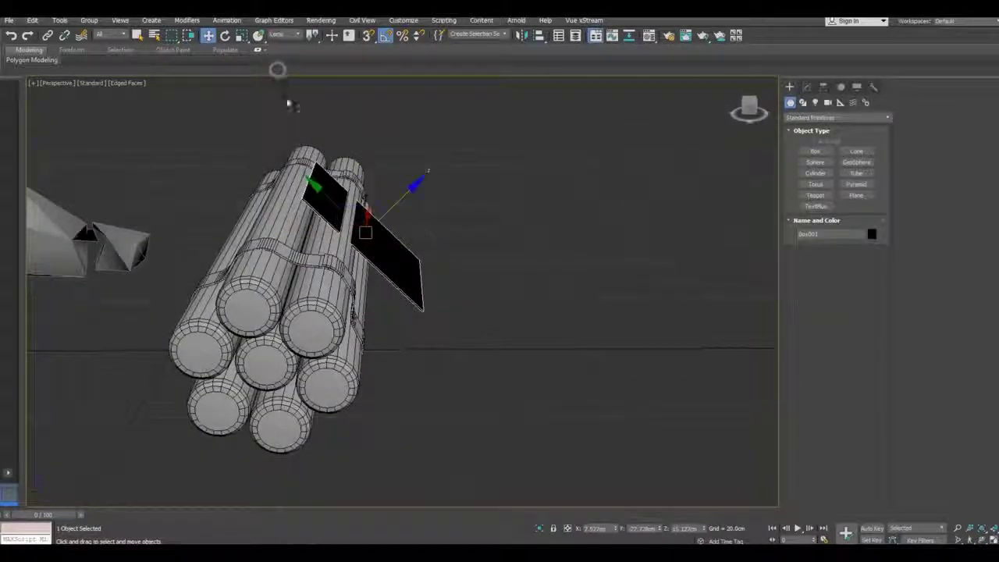
{"action": "left_click_drag", "start_coordinate": [326, 199], "coordinate": [302, 177]}
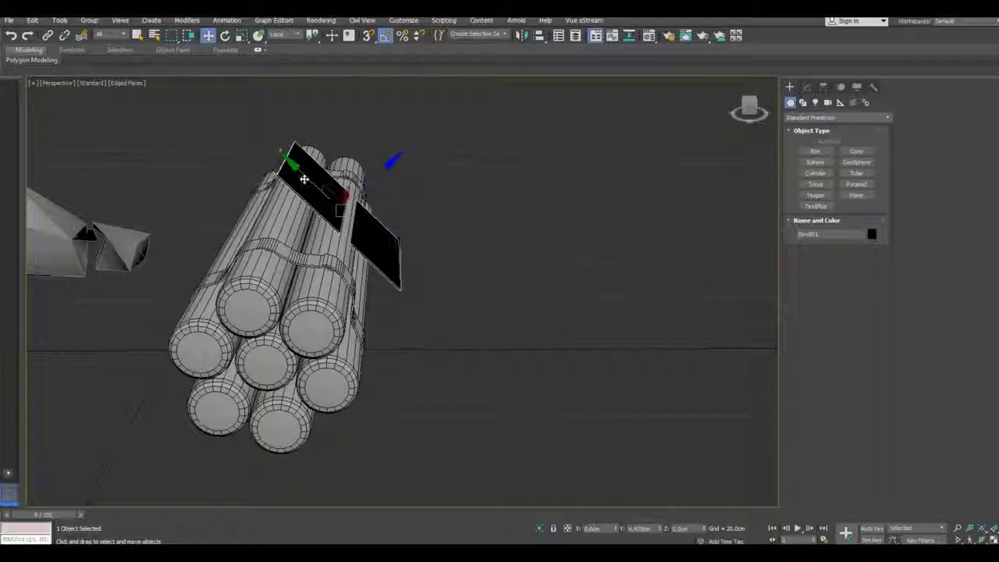
{"action": "mouse_move", "coordinate": [405, 235]}
{"action": "middle_mouse_down", "text": "alt"}
{"action": "mouse_move", "coordinate": [314, 236]}
{"action": "mouse_move", "coordinate": [305, 207]}
{"action": "middle_mouse_up", "text": "alt"}
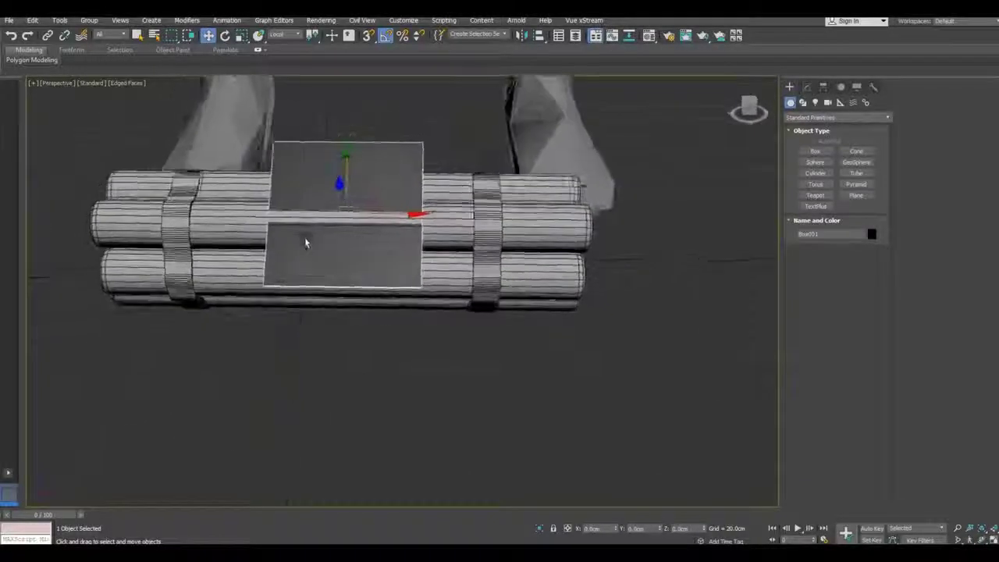
{"action": "scroll", "coordinate": [305, 207], "scroll_direction": "up", "scroll_amount": 3}
{"action": "mouse_move", "coordinate": [390, 219]}
{"action": "left_mouse_down"}
{"action": "mouse_move", "coordinate": [341, 218]}
{"action": "mouse_move", "coordinate": [363, 219]}
{"action": "left_mouse_up"}
{"action": "scroll", "coordinate": [403, 241], "scroll_direction": "down", "scroll_amount": 2}
{"action": "middle_click_drag", "start_coordinate": [403, 241], "coordinate": [366, 220], "text": "alt"}
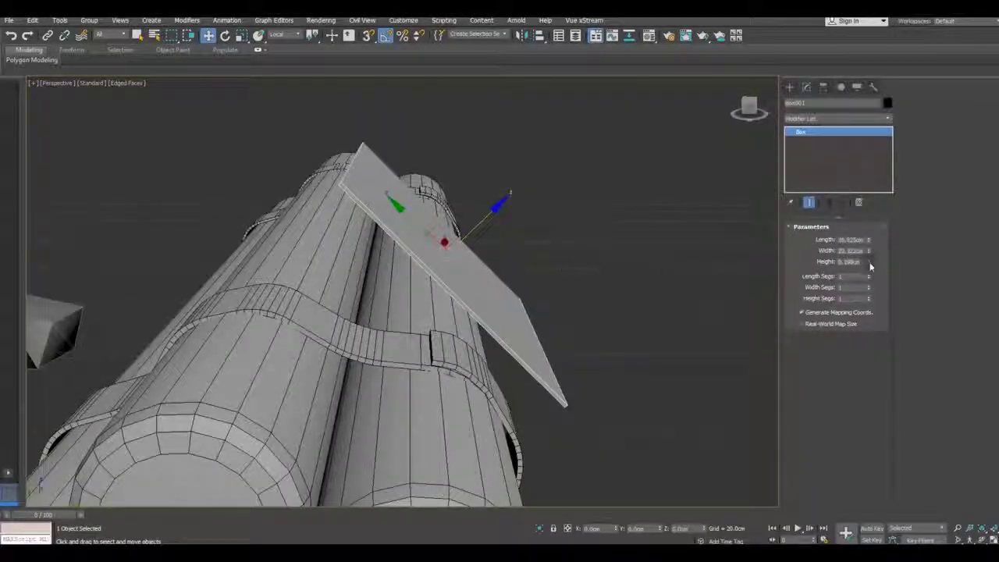
- Drag Box001's Height spinner to thicken the plate slightly
{"action": "left_click_drag", "start_coordinate": [868, 262], "coordinate": [867, 254]}
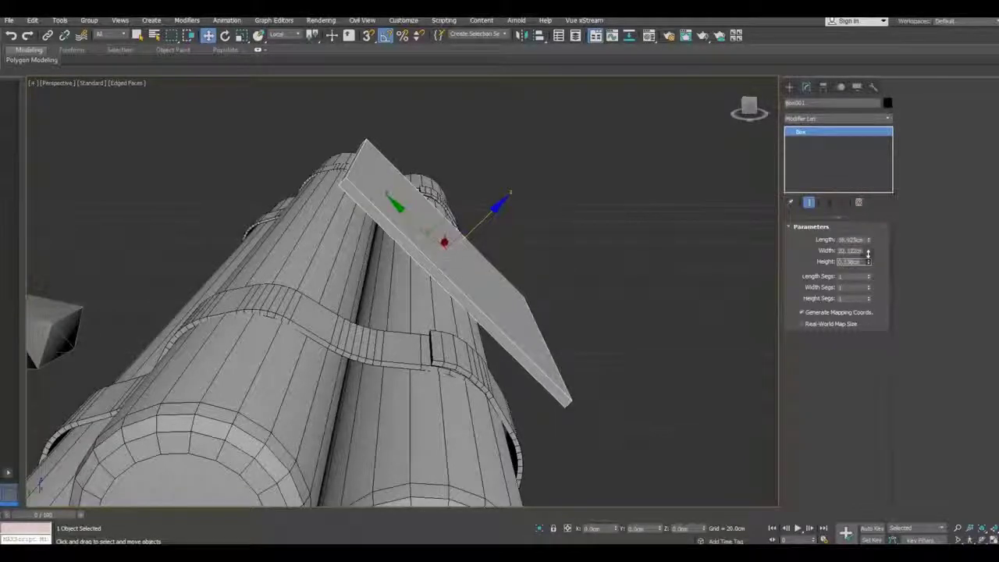
{"action": "mouse_move", "coordinate": [508, 236]}
{"action": "middle_mouse_down", "text": "alt"}
{"action": "mouse_move", "coordinate": [402, 274]}
{"action": "mouse_move", "coordinate": [390, 295]}
{"action": "mouse_move", "coordinate": [497, 291]}
{"action": "middle_mouse_up", "text": "alt"}
- Clone the plate as an independent Copy with Ctrl+V
{"action": "right_click", "coordinate": [835, 158]}
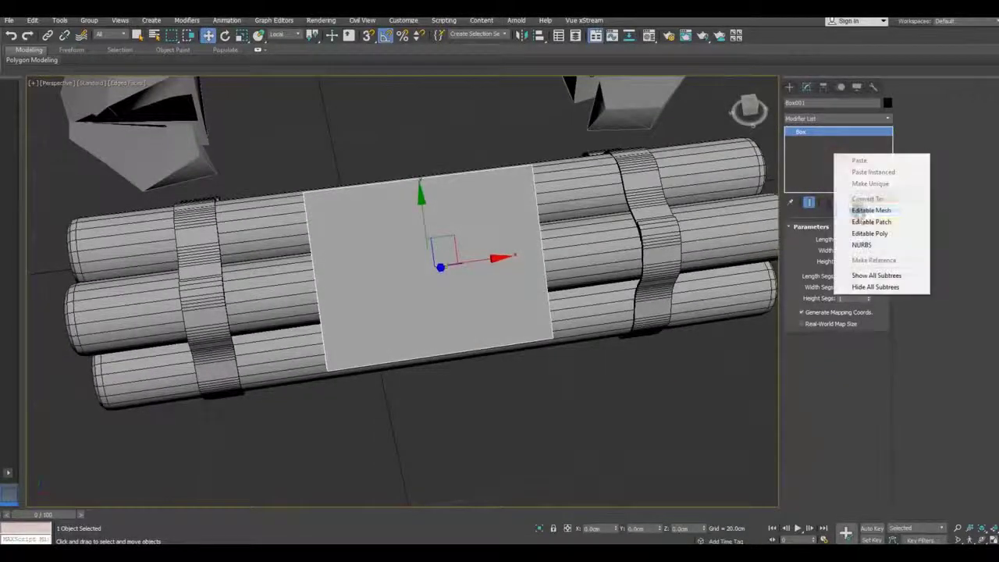
{"action": "left_click", "coordinate": [515, 290]}
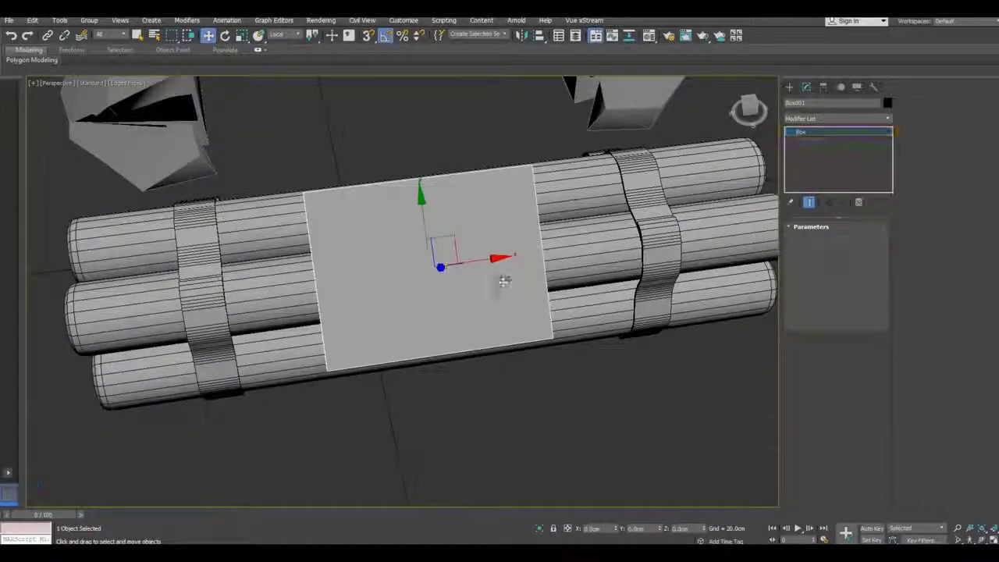
{"action": "key", "text": "ctrl+v"}
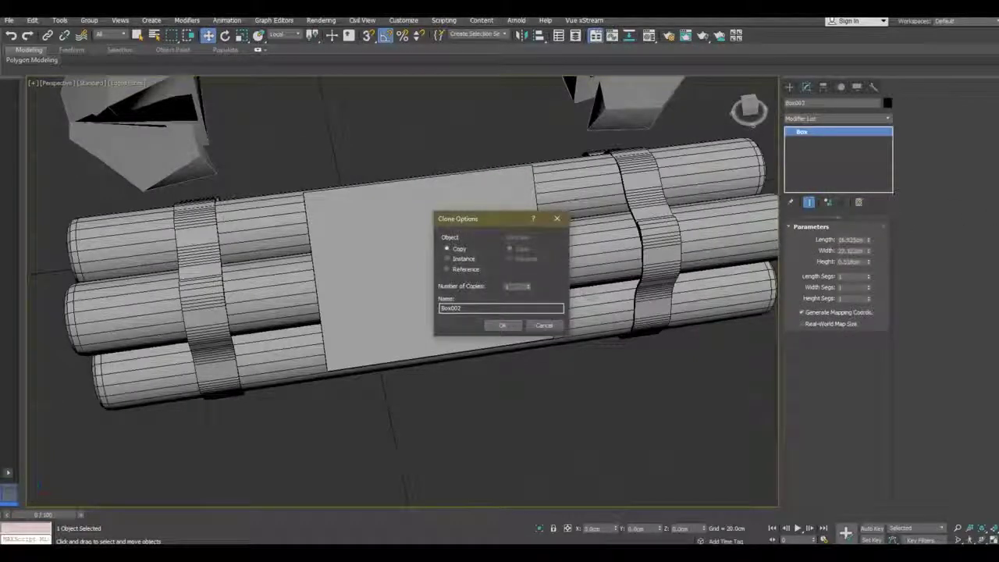
{"action": "left_click", "coordinate": [499, 325]}
- Hide the duplicate plate Box002, leaving Box001 on the bundle
{"action": "middle_click_drag", "start_coordinate": [448, 283], "coordinate": [310, 297]}
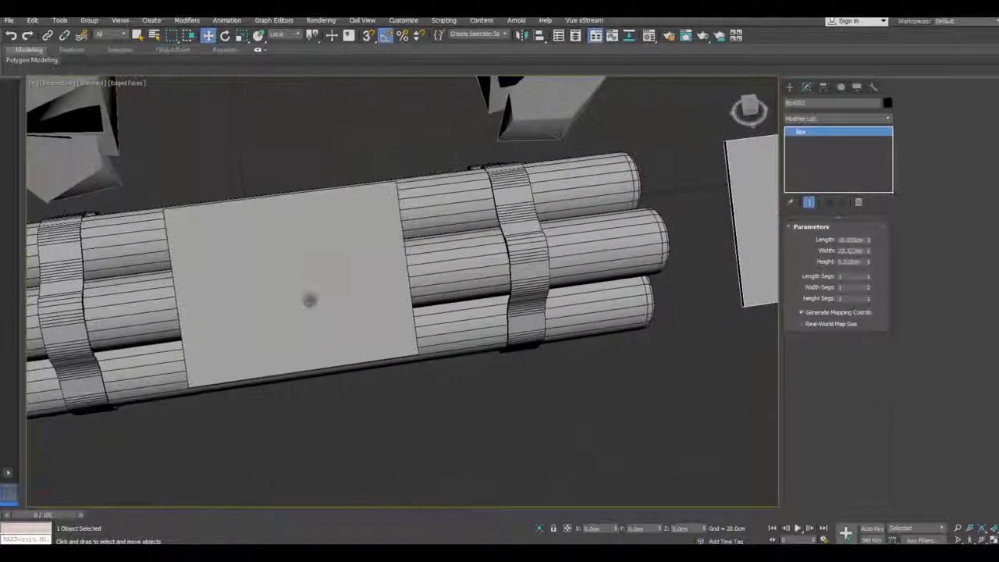
{"action": "right_click", "coordinate": [331, 262]}
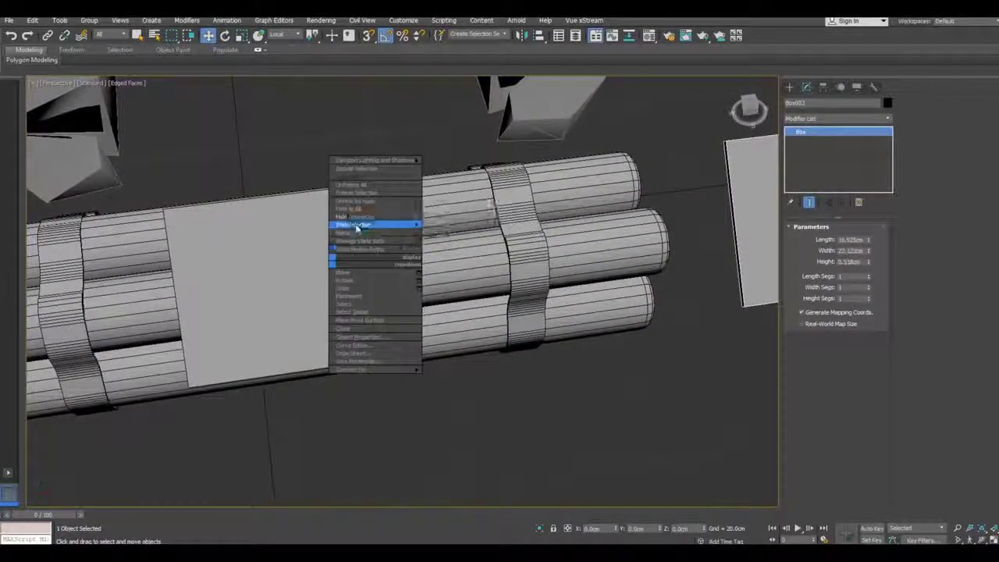
{"action": "left_click", "coordinate": [347, 224]}
{"action": "middle_click_drag", "start_coordinate": [386, 285], "coordinate": [355, 266], "text": "alt"}
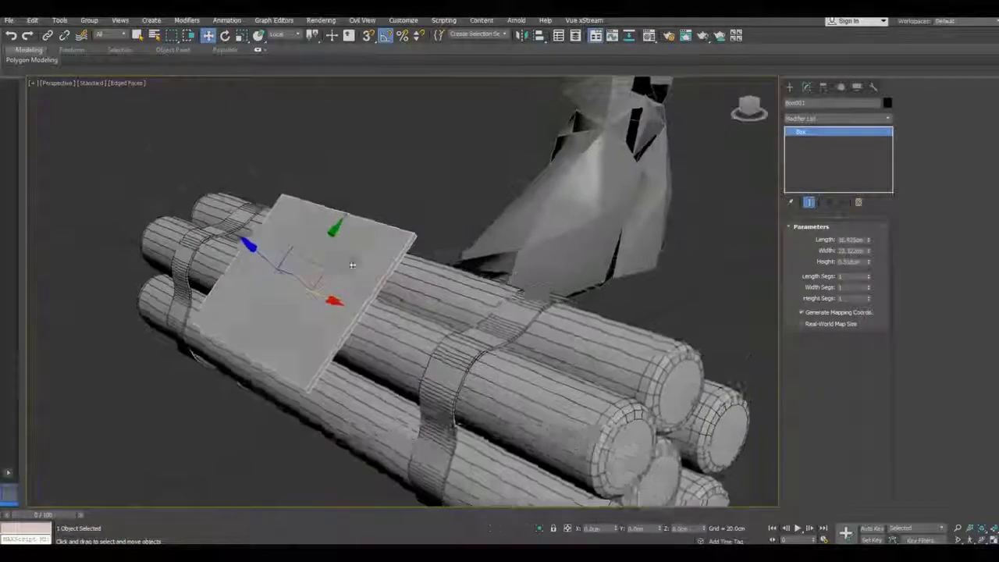
{"action": "scroll", "coordinate": [355, 265], "scroll_direction": "down", "scroll_amount": 5}
{"action": "middle_click_drag", "start_coordinate": [351, 308], "coordinate": [398, 312], "text": "alt"}
{"action": "scroll", "coordinate": [398, 312], "scroll_direction": "up", "scroll_amount": 2}
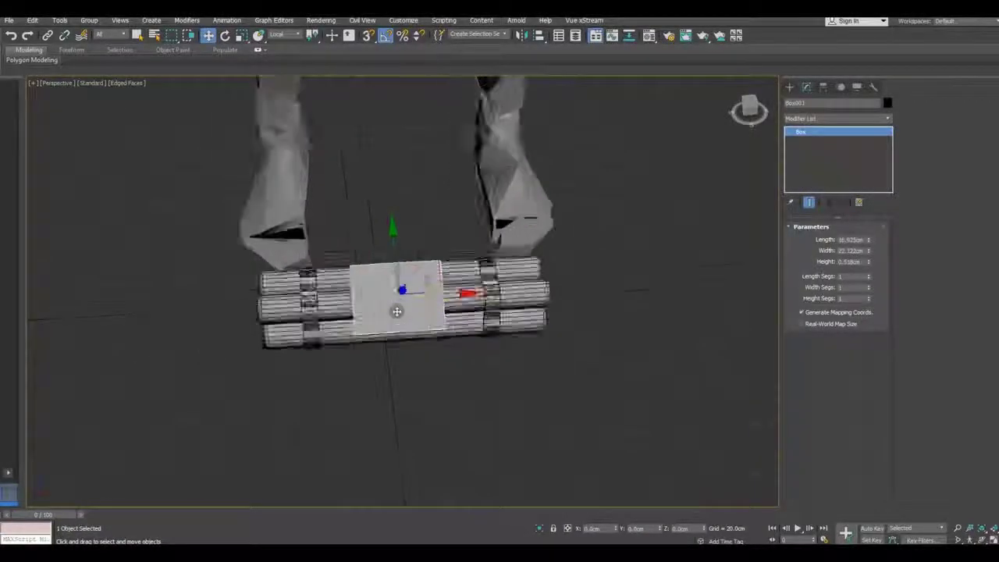
{"action": "scroll", "coordinate": [396, 312], "scroll_direction": "up", "scroll_amount": 2}
{"action": "scroll", "coordinate": [387, 302], "scroll_direction": "up", "scroll_amount": 2}
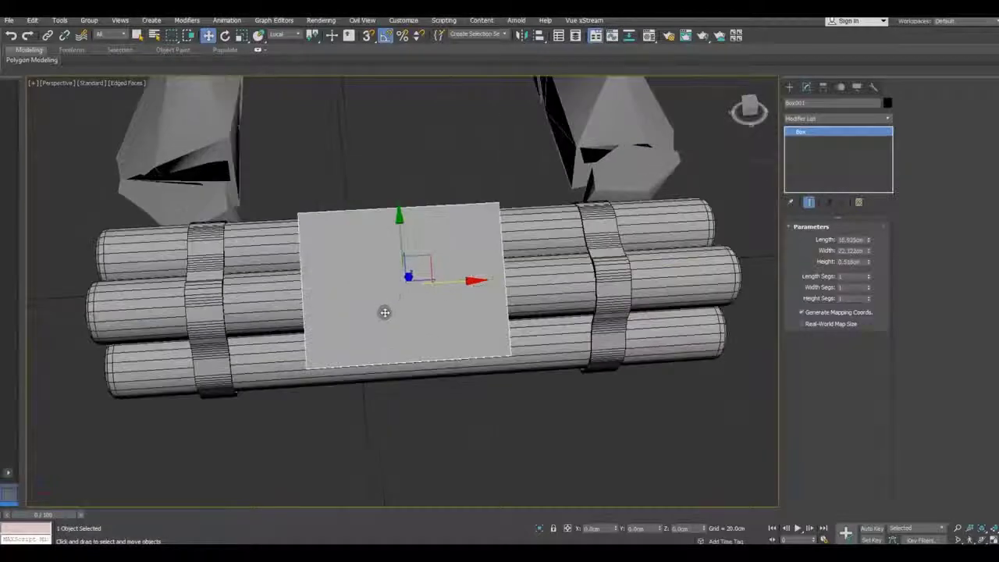
{"action": "mouse_move", "coordinate": [384, 314]}
{"action": "middle_mouse_down", "text": "alt"}
{"action": "mouse_move", "coordinate": [472, 338]}
{"action": "mouse_move", "coordinate": [519, 319]}
{"action": "mouse_move", "coordinate": [351, 277]}
{"action": "mouse_move", "coordinate": [506, 283]}
{"action": "middle_mouse_up", "text": "alt"}
- Convert the plate to Editable Poly and select the ring of corner edges
{"action": "right_click", "coordinate": [819, 167]}
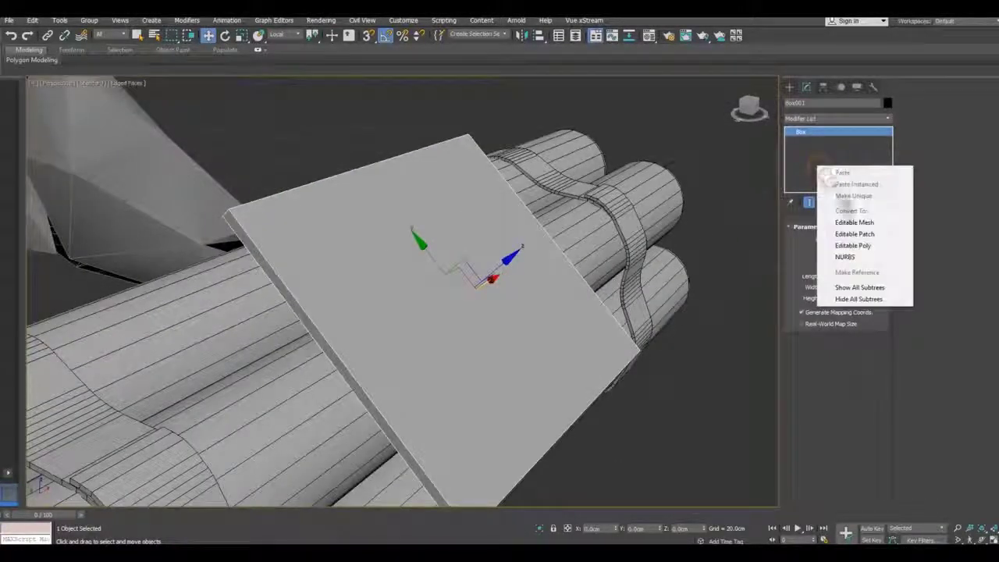
{"action": "left_click", "coordinate": [853, 247]}
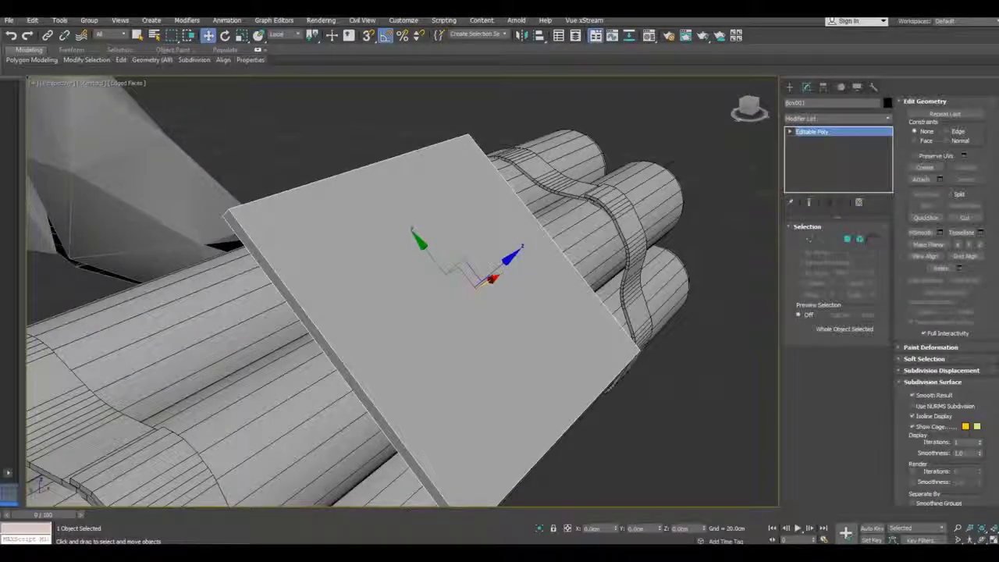
{"action": "left_click", "coordinate": [826, 239]}
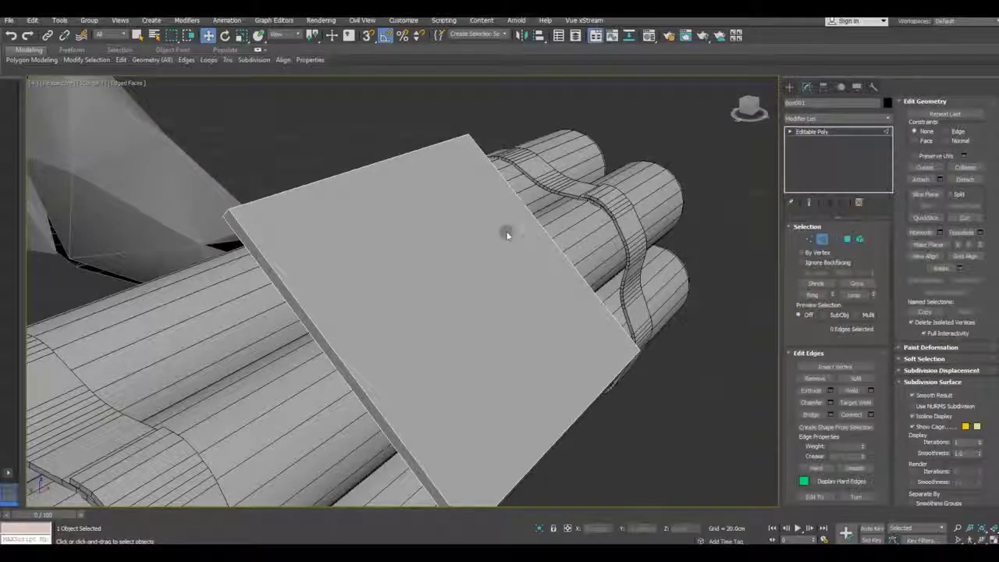
{"action": "left_click", "coordinate": [226, 218]}
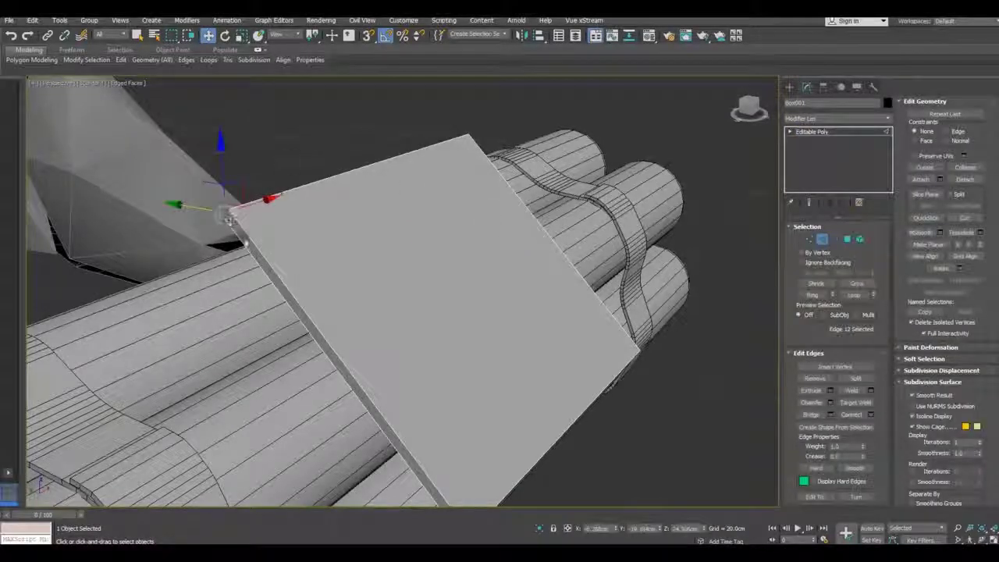
{"action": "middle_click_drag", "start_coordinate": [339, 304], "coordinate": [375, 319], "text": "alt"}
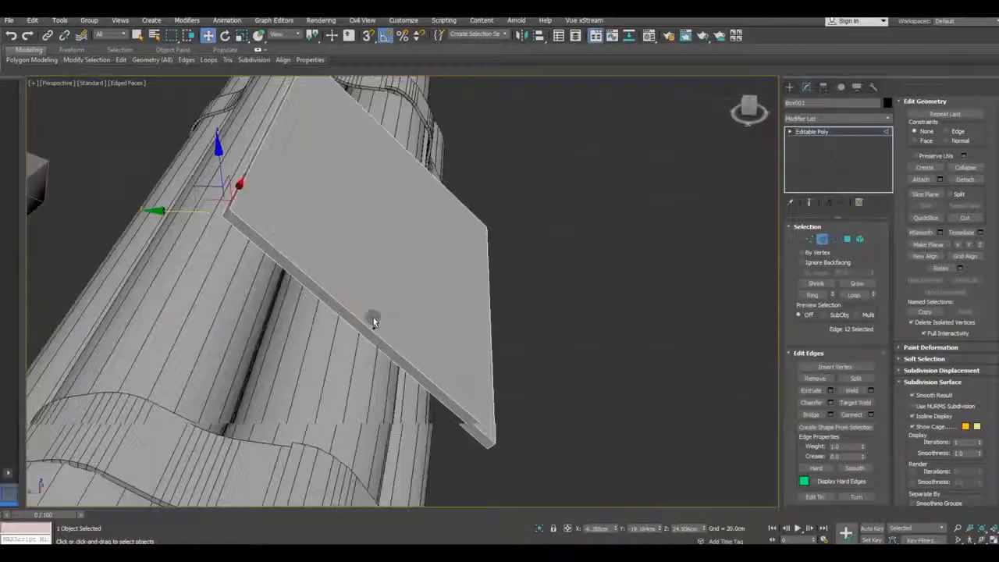
{"action": "left_click", "coordinate": [811, 294]}
{"action": "scroll", "coordinate": [221, 219], "scroll_direction": "up", "scroll_amount": 3}
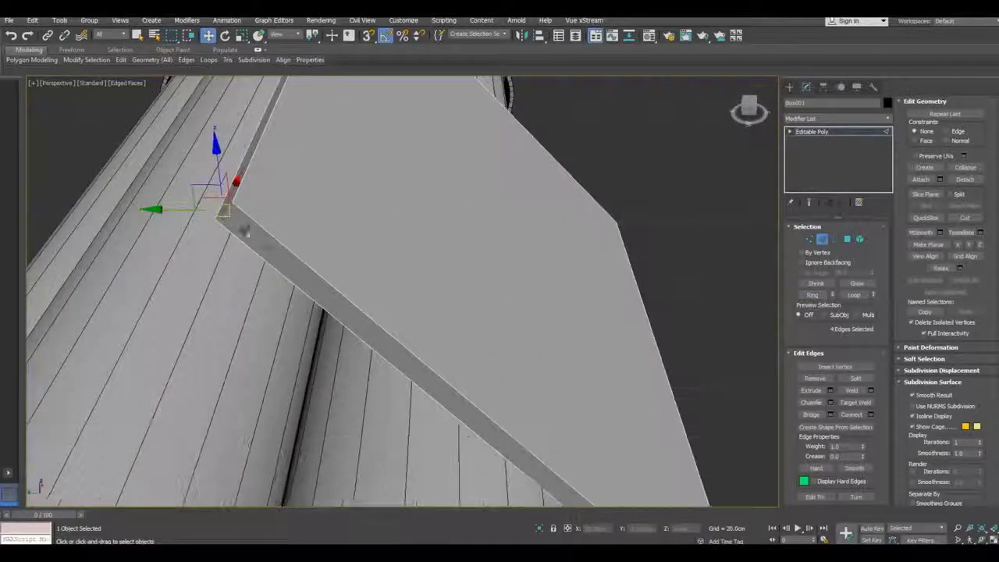
{"action": "middle_click_drag", "start_coordinate": [223, 219], "coordinate": [258, 234], "text": "alt"}
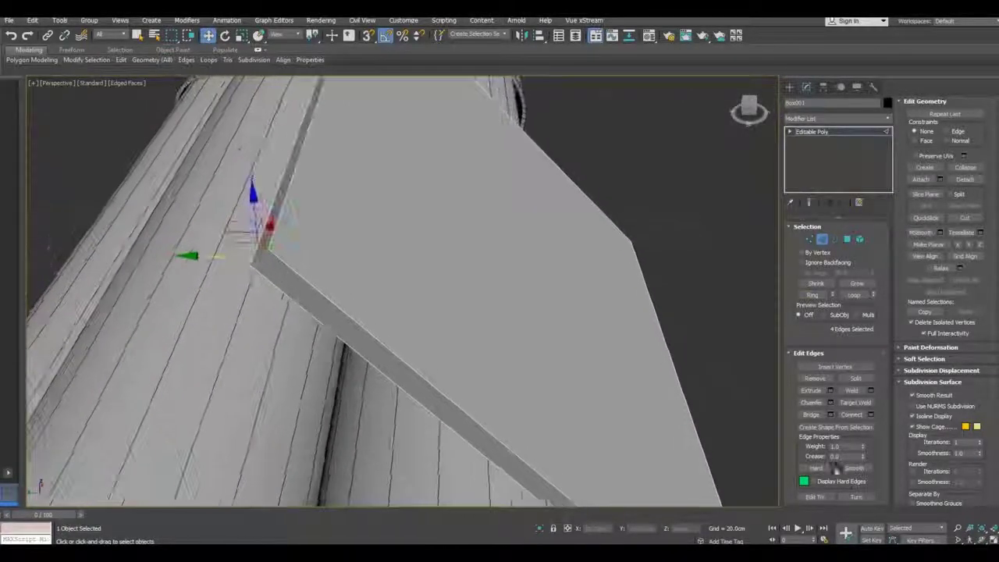
- Chamfer the four corner edges with 4 segments to round them, and confirm
{"action": "left_click", "coordinate": [831, 401]}
{"action": "mouse_move", "coordinate": [486, 350]}
{"action": "middle_mouse_down", "text": "alt"}
{"action": "mouse_move", "coordinate": [462, 374]}
{"action": "mouse_move", "coordinate": [355, 352]}
{"action": "mouse_move", "coordinate": [632, 360]}
{"action": "middle_mouse_up", "text": "alt"}
{"action": "scroll", "coordinate": [528, 331], "scroll_direction": "up", "scroll_amount": 1}
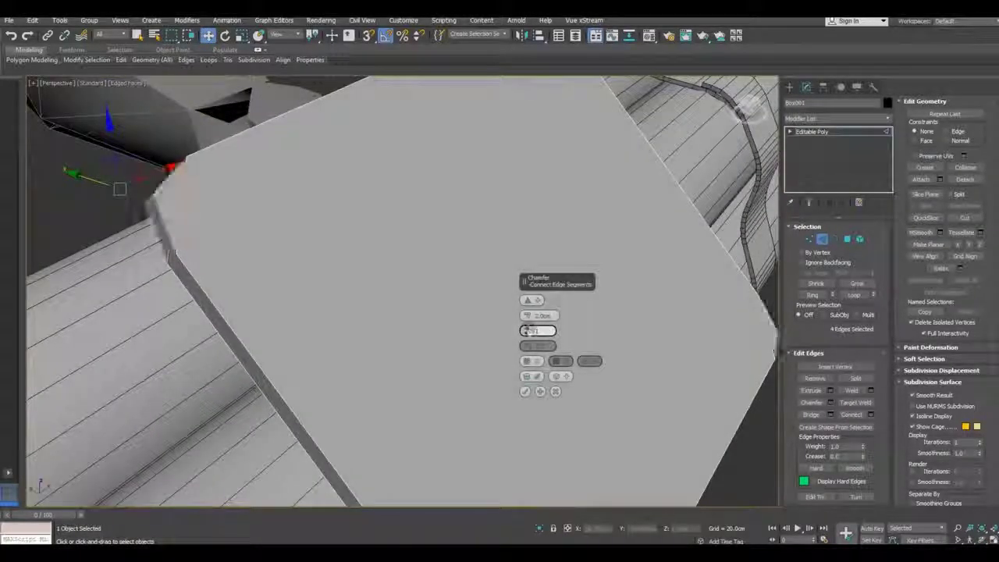
{"action": "scroll", "coordinate": [528, 331], "scroll_direction": "up", "scroll_amount": 1}
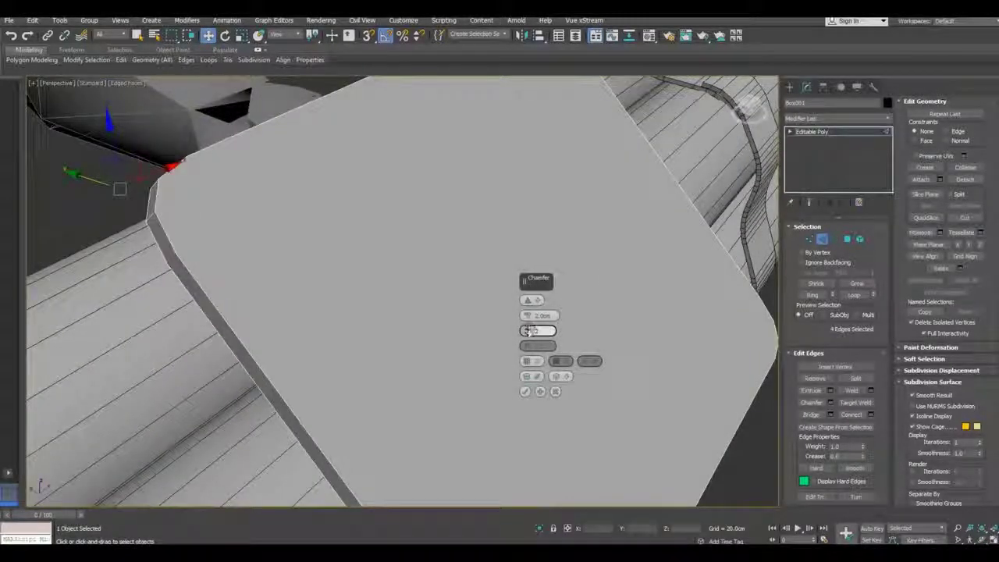
{"action": "mouse_move", "coordinate": [527, 317]}
{"action": "left_mouse_down"}
{"action": "mouse_move", "coordinate": [527, 326]}
{"action": "mouse_move", "coordinate": [525, 316]}
{"action": "left_mouse_up"}
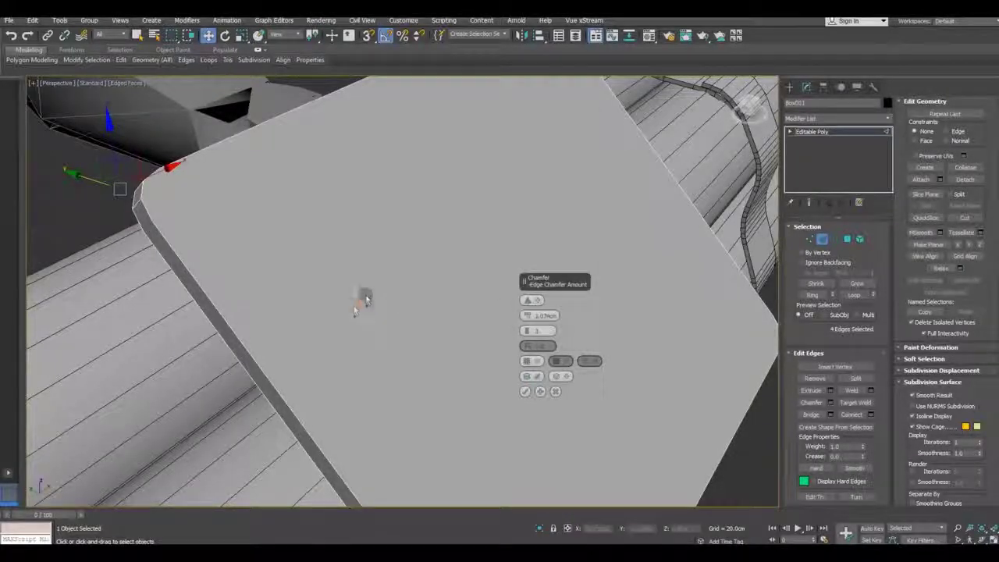
{"action": "mouse_move", "coordinate": [361, 294]}
{"action": "middle_mouse_down", "text": "alt"}
{"action": "mouse_move", "coordinate": [338, 315]}
{"action": "mouse_move", "coordinate": [346, 323]}
{"action": "mouse_move", "coordinate": [330, 328]}
{"action": "mouse_move", "coordinate": [379, 325]}
{"action": "middle_mouse_up", "text": "alt"}
{"action": "scroll", "coordinate": [347, 331], "scroll_direction": "down", "scroll_amount": 3}
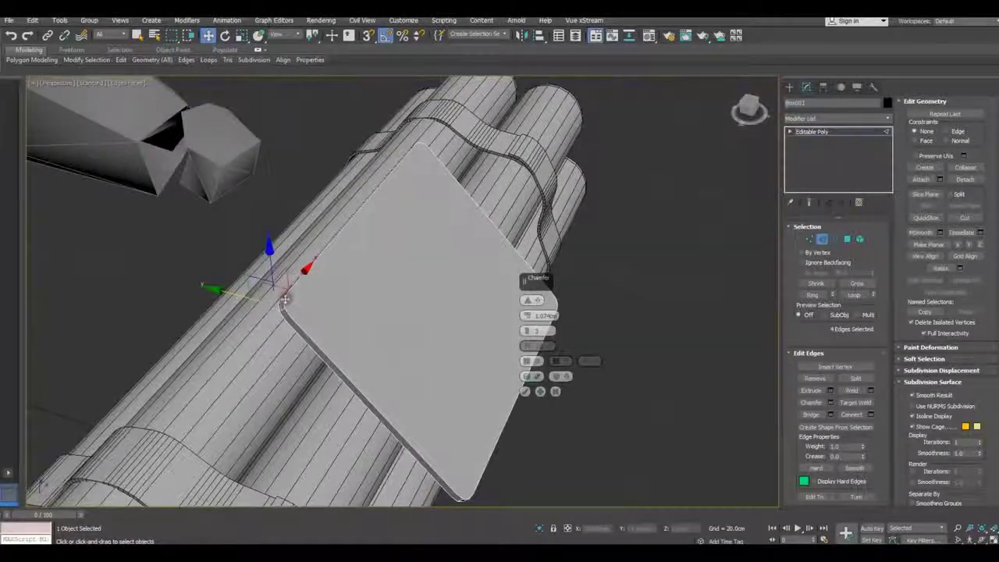
{"action": "scroll", "coordinate": [284, 299], "scroll_direction": "up", "scroll_amount": 5}
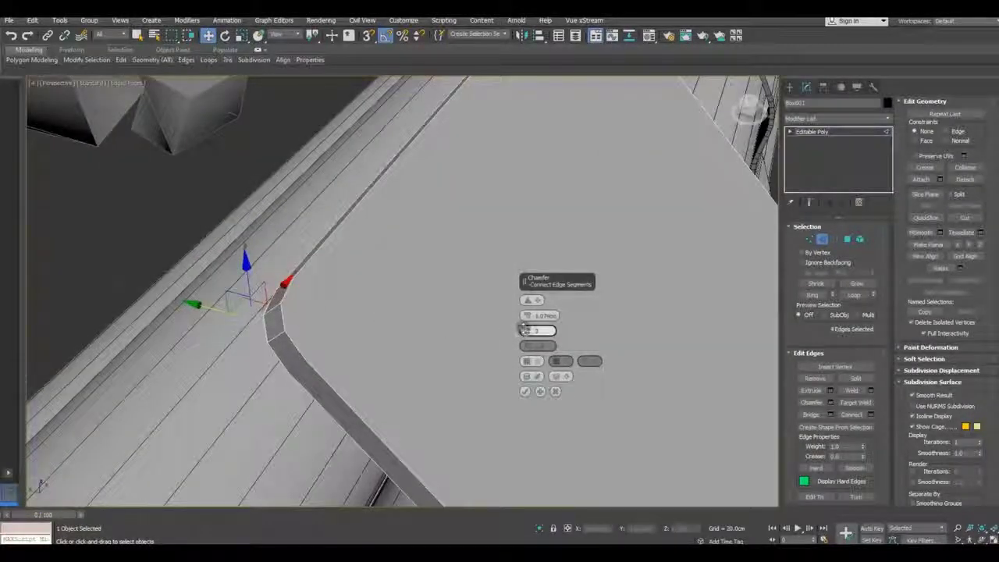
{"action": "left_click_drag", "start_coordinate": [525, 330], "coordinate": [522, 344]}
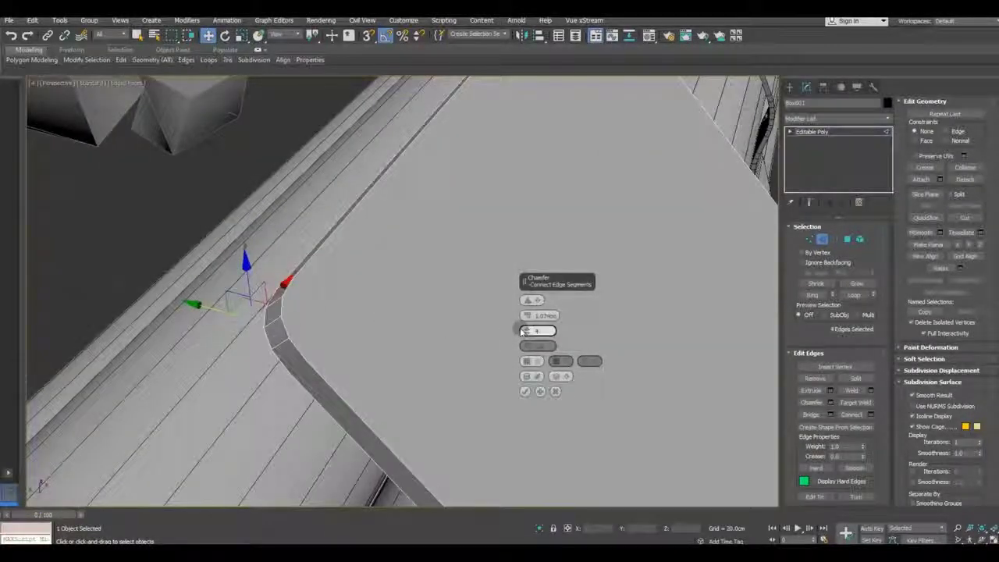
{"action": "left_click", "coordinate": [525, 391]}
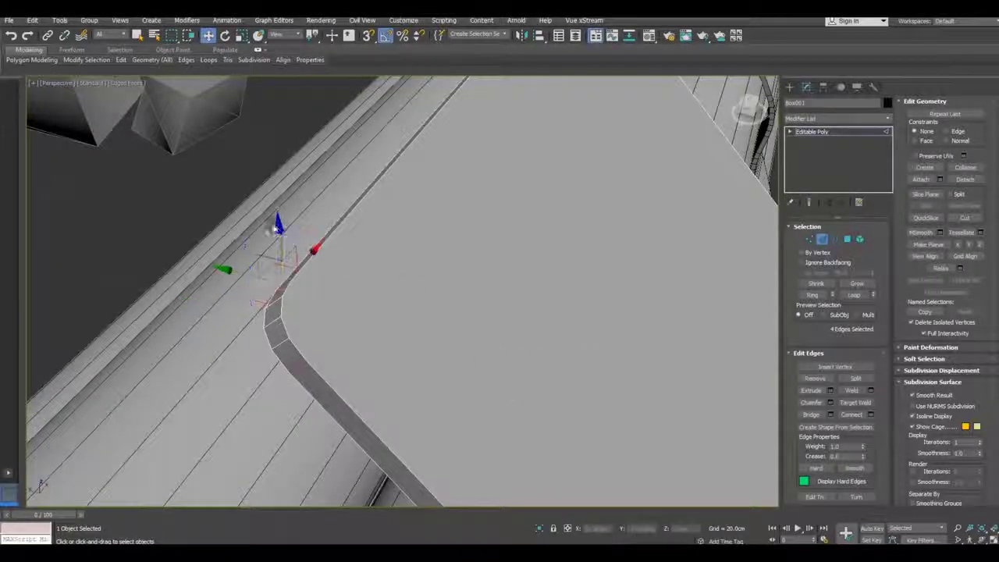
{"action": "scroll", "coordinate": [408, 296], "scroll_direction": "down", "scroll_amount": 3}
{"action": "mouse_move", "coordinate": [408, 296]}
{"action": "middle_mouse_down", "text": "alt"}
{"action": "mouse_move", "coordinate": [313, 273]}
{"action": "mouse_move", "coordinate": [408, 265]}
{"action": "mouse_move", "coordinate": [448, 312]}
{"action": "mouse_move", "coordinate": [396, 299]}
{"action": "mouse_move", "coordinate": [405, 330]}
{"action": "middle_mouse_up", "text": "alt"}
{"action": "scroll", "coordinate": [407, 310], "scroll_direction": "down", "scroll_amount": 3}
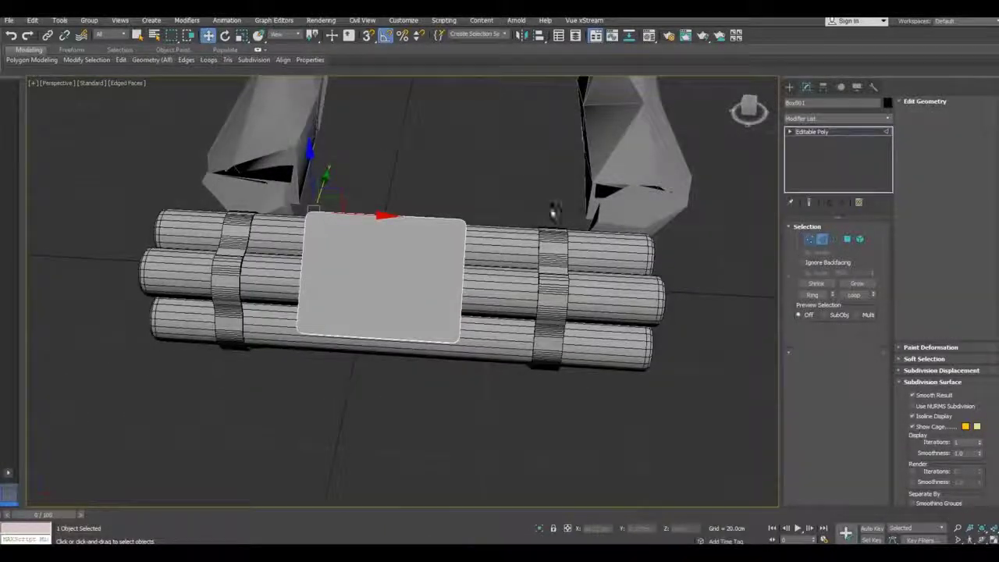
- Narrow the plate by moving its right-edge vertices left along X
{"action": "left_click", "coordinate": [809, 238]}
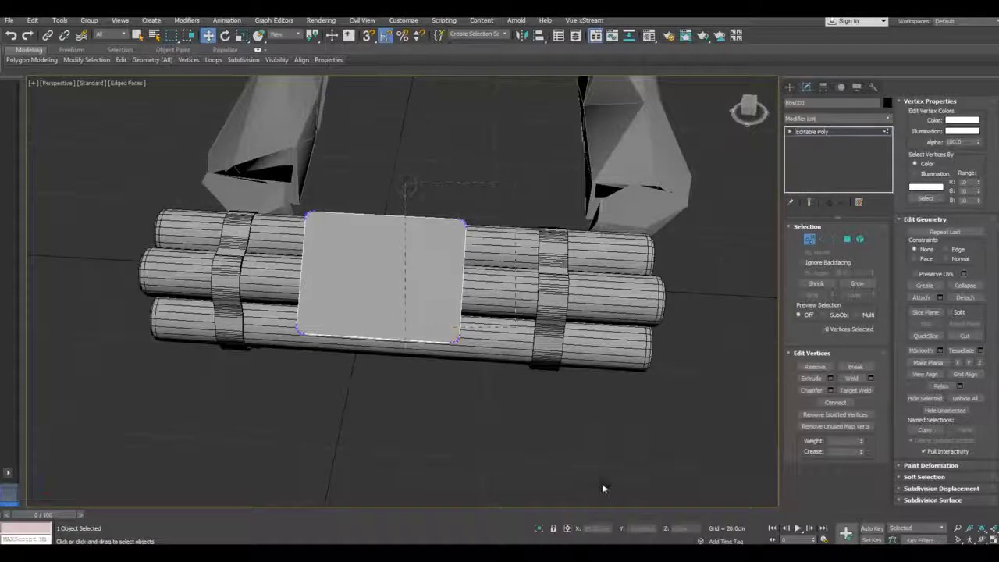
{"action": "left_click_drag", "start_coordinate": [602, 488], "coordinate": [437, 195]}
{"action": "mouse_move", "coordinate": [437, 195]}
{"action": "middle_mouse_down", "text": "alt"}
{"action": "mouse_move", "coordinate": [476, 258]}
{"action": "mouse_move", "coordinate": [507, 281]}
{"action": "middle_mouse_up", "text": "alt"}
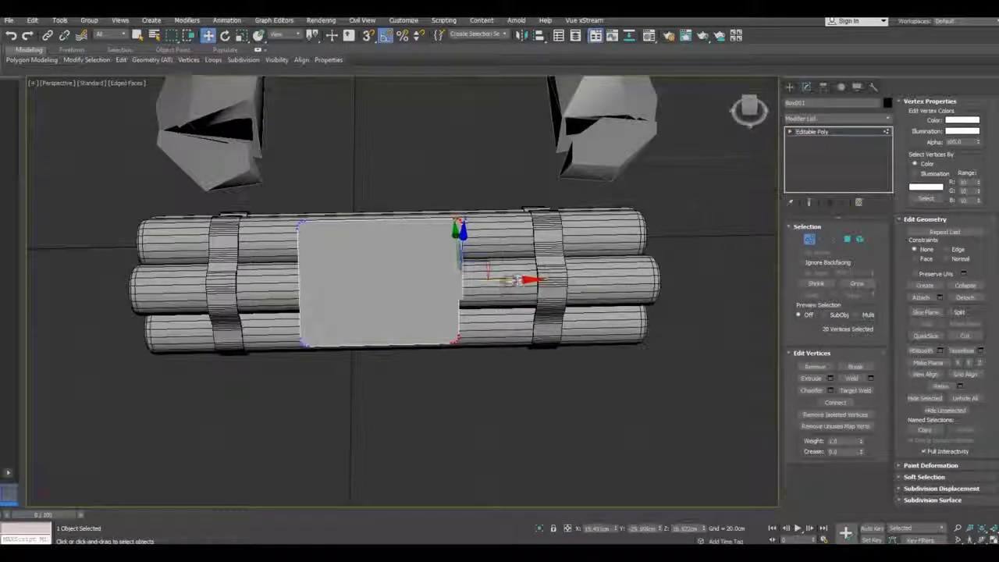
{"action": "left_click_drag", "start_coordinate": [508, 279], "coordinate": [503, 281]}
- Nudge the whole plate slightly right over the bundle
{"action": "left_click", "coordinate": [815, 132]}
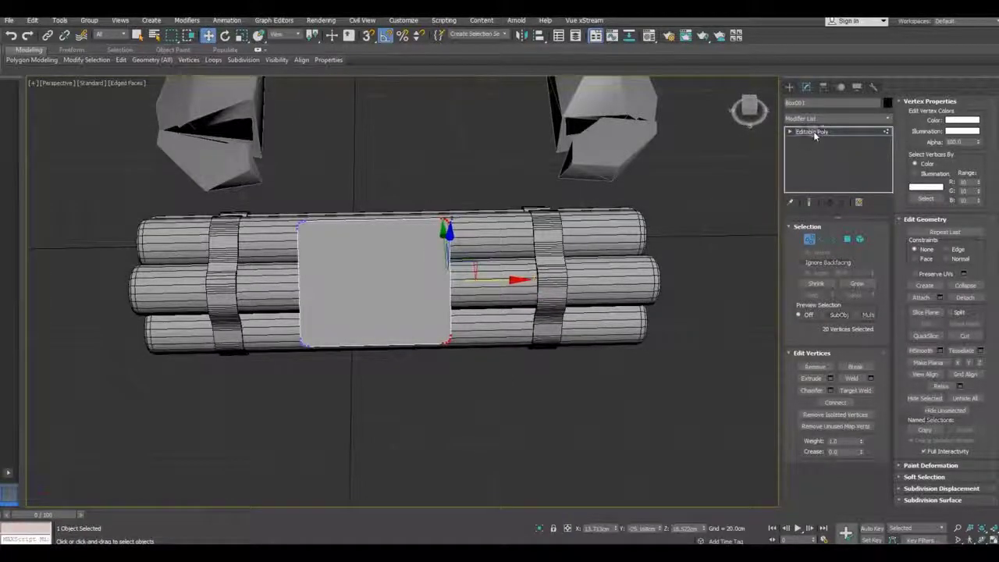
{"action": "left_click_drag", "start_coordinate": [431, 282], "coordinate": [447, 282]}
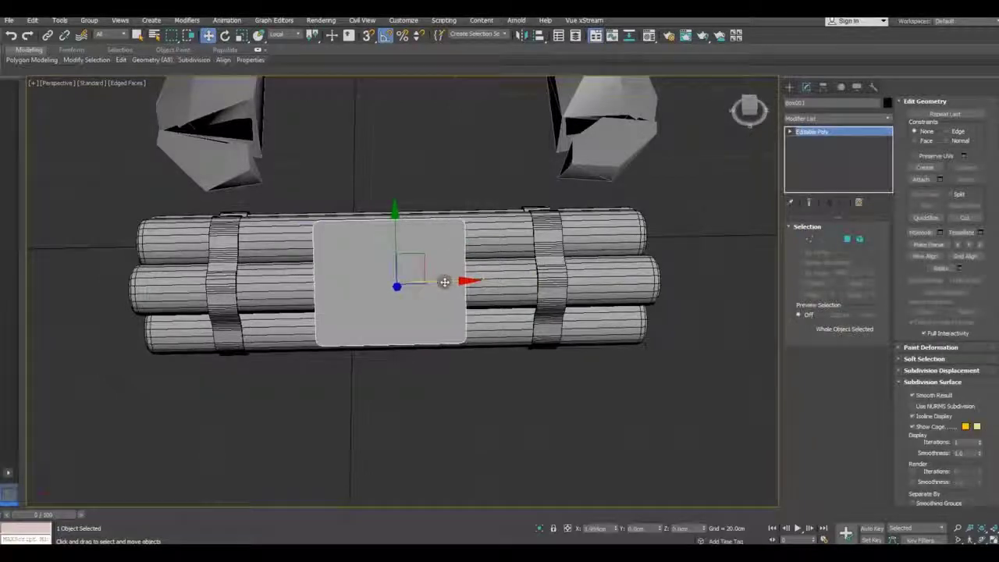
{"action": "middle_click_drag", "start_coordinate": [446, 282], "coordinate": [466, 260], "text": "alt"}
{"action": "scroll", "coordinate": [397, 282], "scroll_direction": "up", "scroll_amount": 5}
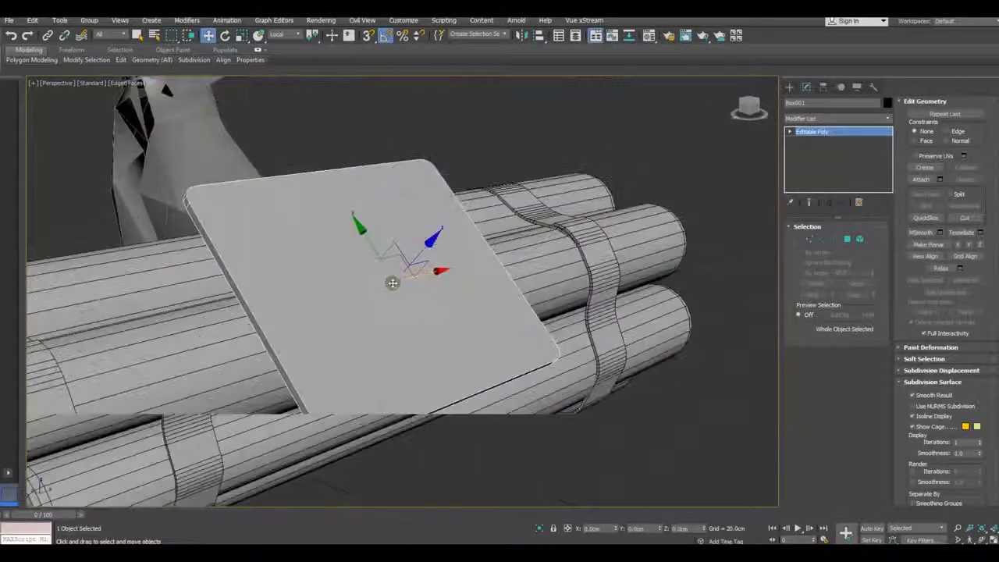
{"action": "mouse_move", "coordinate": [393, 281]}
{"action": "middle_mouse_down", "text": "alt"}
{"action": "mouse_move", "coordinate": [441, 279]}
{"action": "mouse_move", "coordinate": [404, 295]}
{"action": "mouse_move", "coordinate": [414, 266]}
{"action": "middle_mouse_up", "text": "alt"}
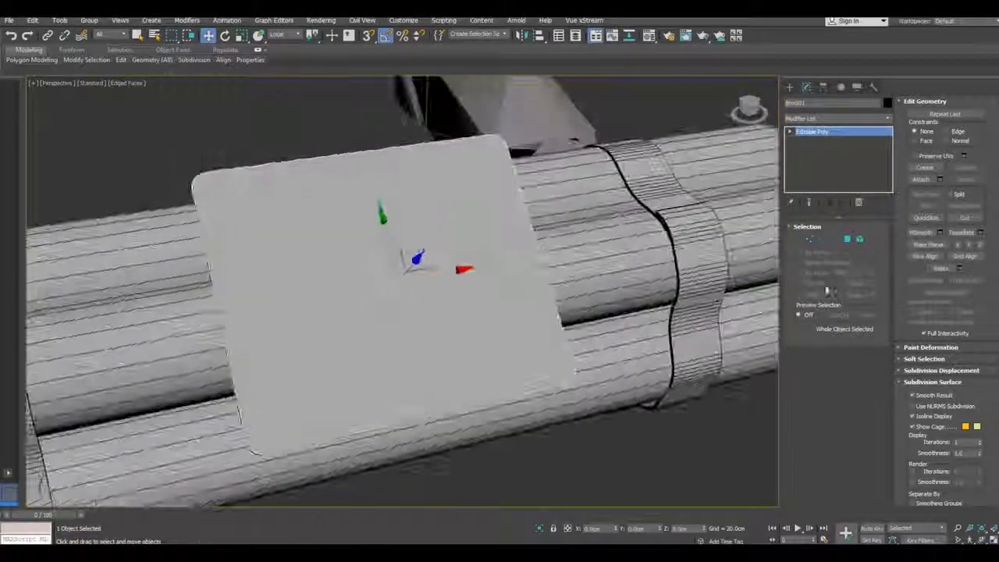
{"action": "left_click", "coordinate": [848, 240]}
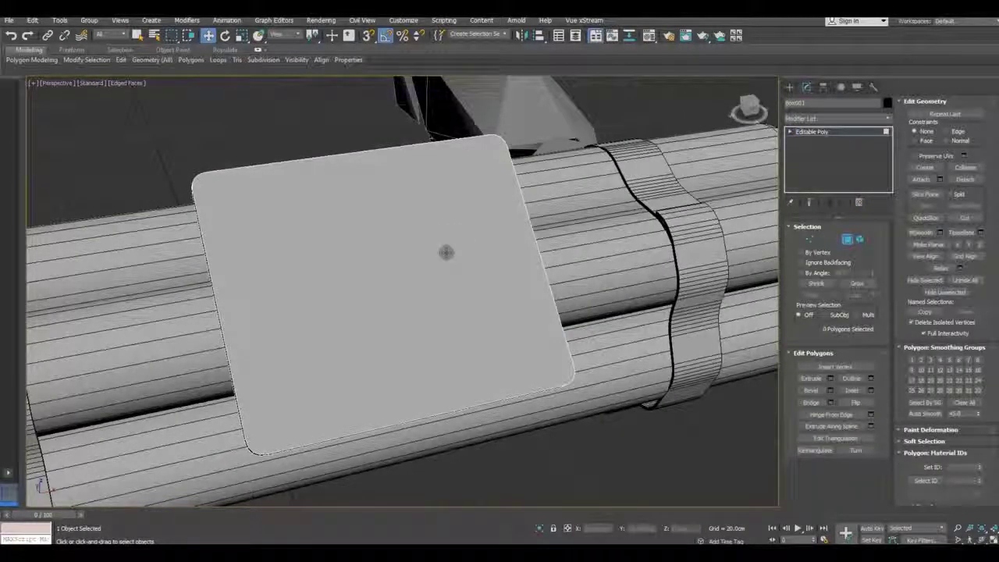
- Inset the plate's top face by about 0.38cm
{"action": "left_click", "coordinate": [297, 360]}
{"action": "middle_click_drag", "start_coordinate": [302, 324], "coordinate": [340, 303], "text": "alt"}
{"action": "scroll", "coordinate": [312, 263], "scroll_direction": "up", "scroll_amount": 3}
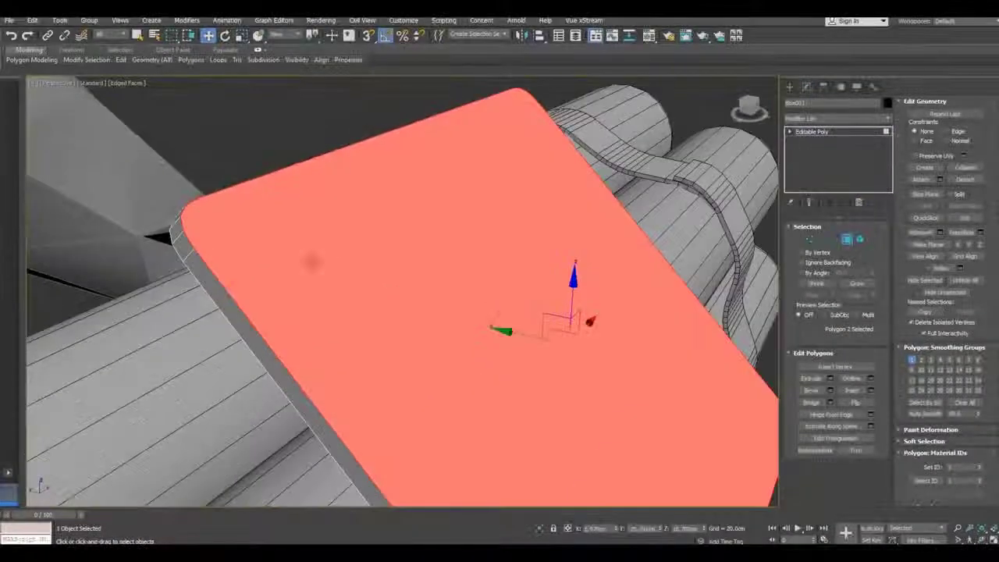
{"action": "left_click", "coordinate": [870, 391]}
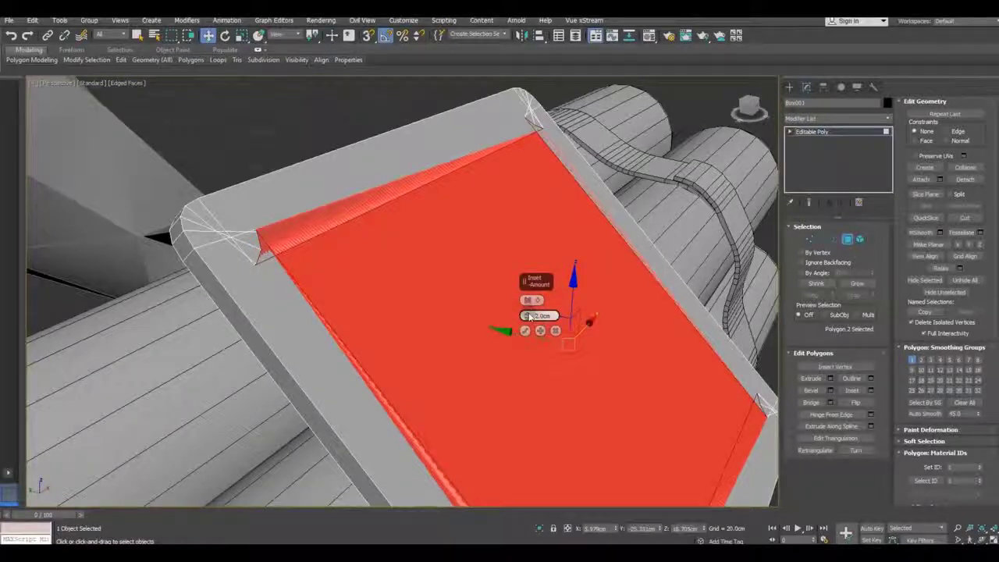
{"action": "left_click_drag", "start_coordinate": [529, 315], "coordinate": [532, 320]}
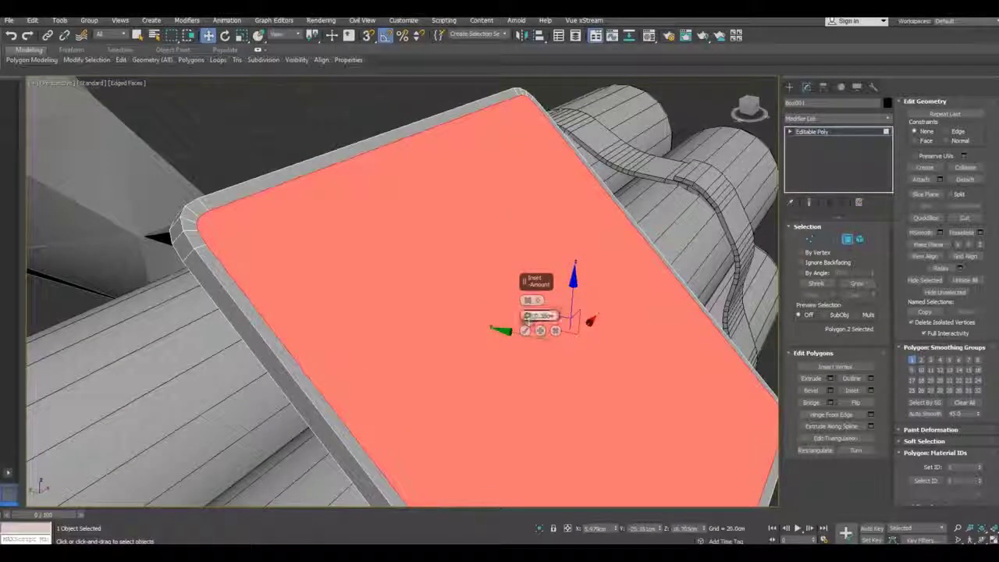
{"action": "scroll", "coordinate": [377, 310], "scroll_direction": "up", "scroll_amount": 4}
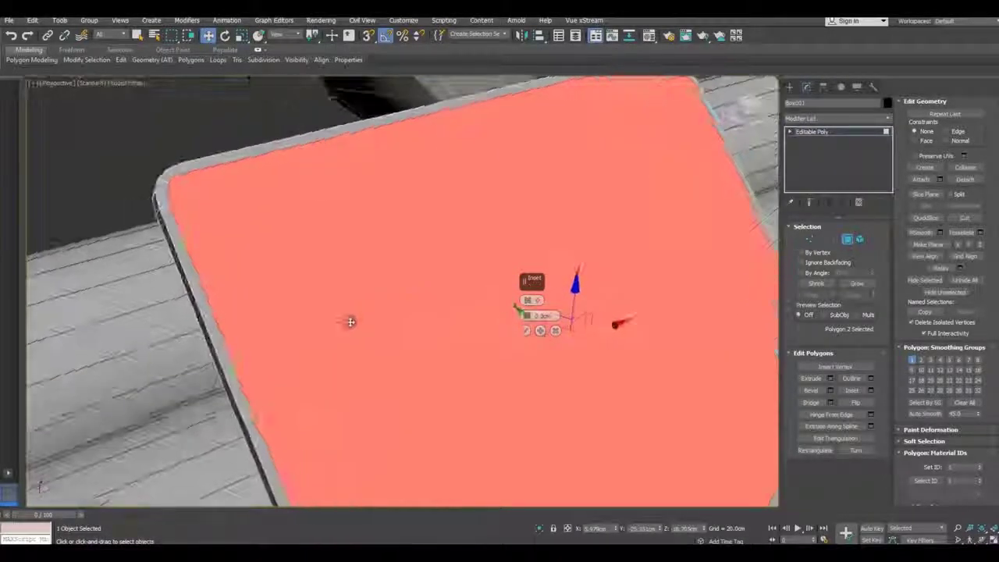
- Extrude the inset face with a small negative height to sink it below the rim
{"action": "mouse_move", "coordinate": [523, 335]}
{"action": "middle_mouse_down", "text": "alt"}
{"action": "mouse_move", "coordinate": [551, 316]}
{"action": "mouse_move", "coordinate": [856, 354]}
{"action": "middle_mouse_up", "text": "alt"}
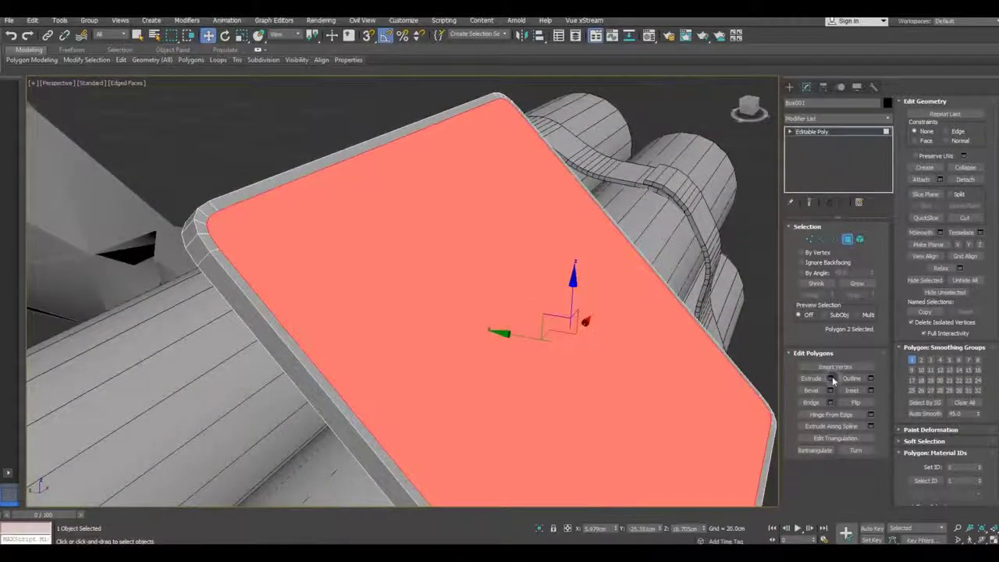
{"action": "left_click", "coordinate": [830, 379]}
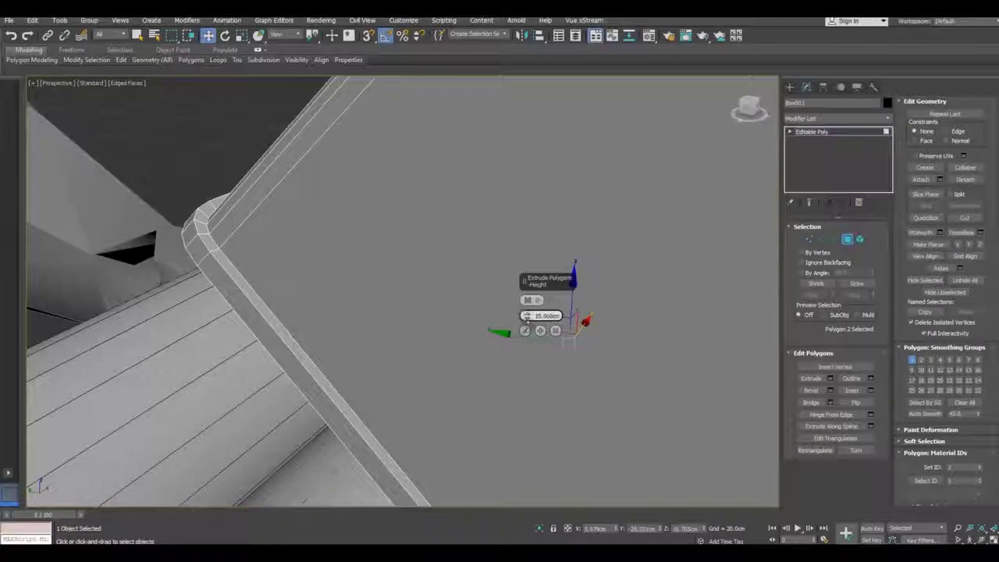
{"action": "left_click_drag", "start_coordinate": [525, 316], "coordinate": [533, 360]}
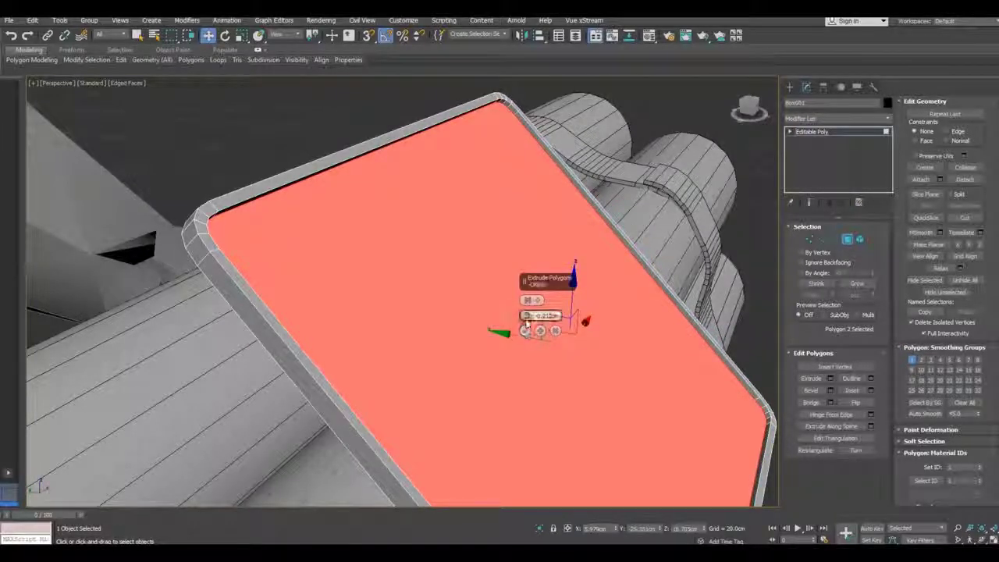
{"action": "left_click", "coordinate": [524, 330]}
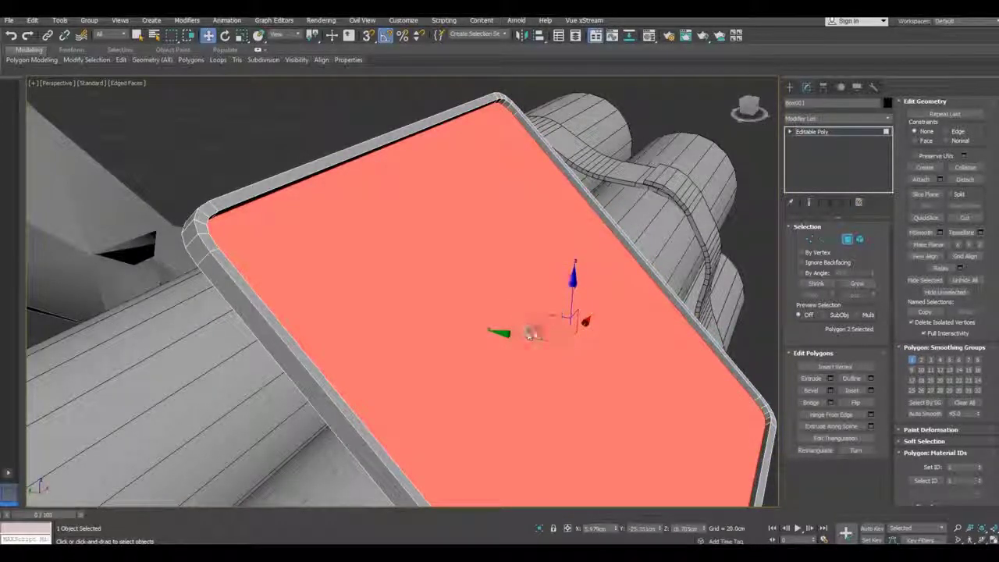
{"action": "left_click", "coordinate": [827, 134]}
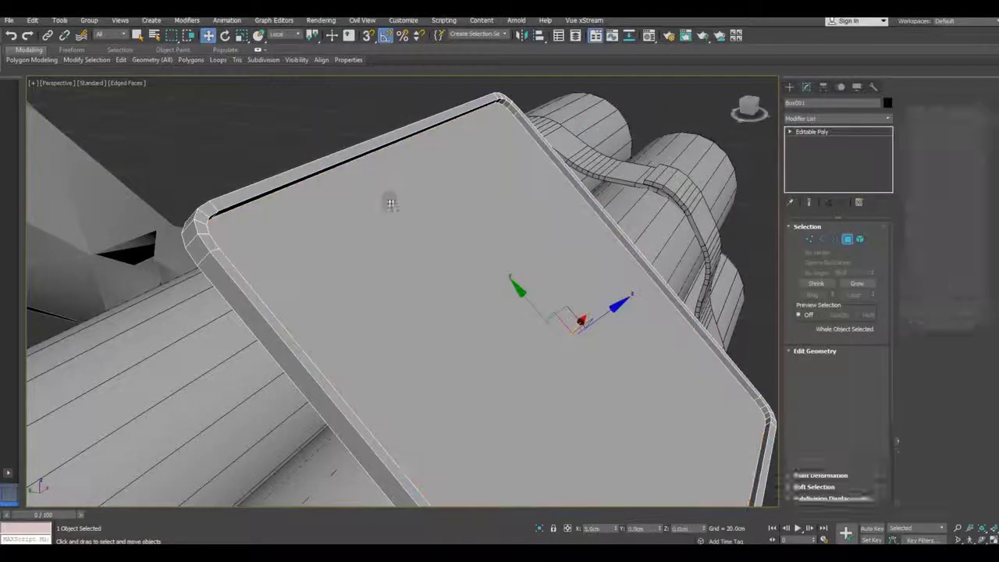
{"action": "scroll", "coordinate": [385, 218], "scroll_direction": "down", "scroll_amount": 3}
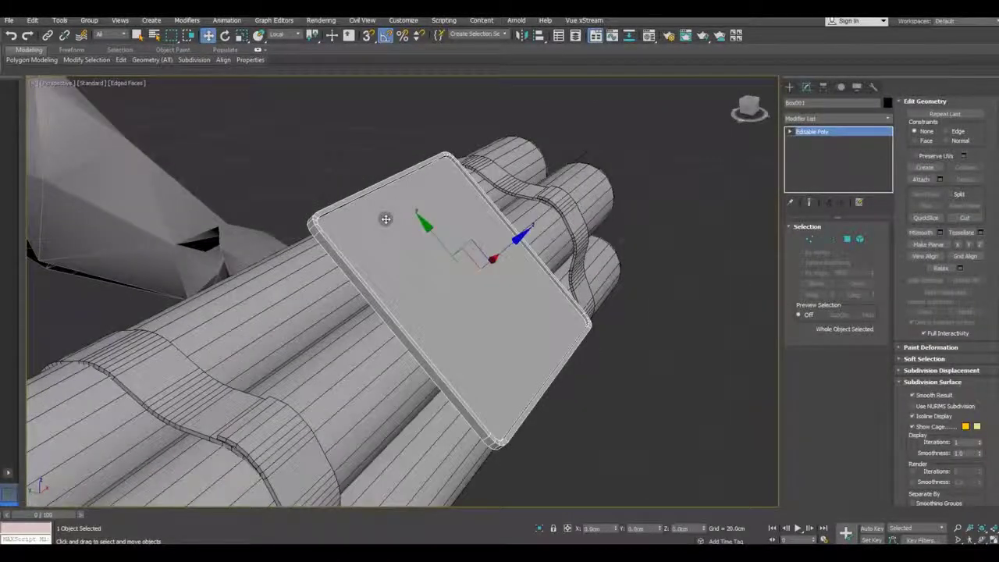
{"action": "mouse_move", "coordinate": [385, 216]}
{"action": "middle_mouse_down", "text": "alt"}
{"action": "mouse_move", "coordinate": [429, 268]}
{"action": "mouse_move", "coordinate": [377, 274]}
{"action": "middle_mouse_up", "text": "alt"}
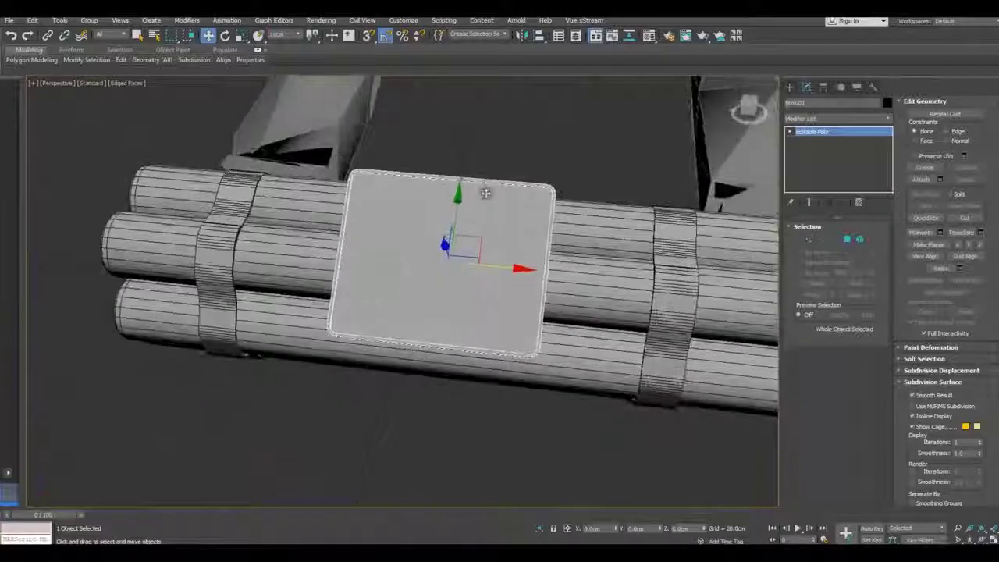
- Slide the rimmed plate Box001 a little to the left along the dynamite bundle
{"action": "left_click", "coordinate": [491, 163]}
{"action": "scroll", "coordinate": [396, 312], "scroll_direction": "down", "scroll_amount": 2}
{"action": "scroll", "coordinate": [397, 315], "scroll_direction": "down", "scroll_amount": 2}
{"action": "mouse_move", "coordinate": [397, 315]}
{"action": "middle_mouse_down", "text": "alt"}
{"action": "mouse_move", "coordinate": [457, 346]}
{"action": "mouse_move", "coordinate": [422, 359]}
{"action": "mouse_move", "coordinate": [435, 319]}
{"action": "middle_mouse_up", "text": "alt"}
{"action": "scroll", "coordinate": [433, 316], "scroll_direction": "up", "scroll_amount": 3}
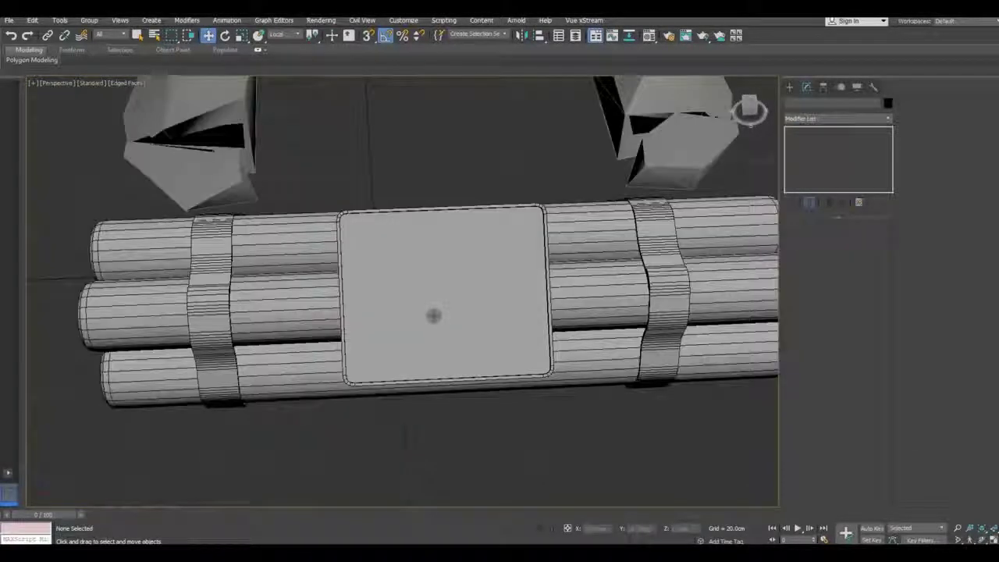
{"action": "left_click", "coordinate": [466, 309]}
{"action": "left_click_drag", "start_coordinate": [505, 290], "coordinate": [415, 320]}
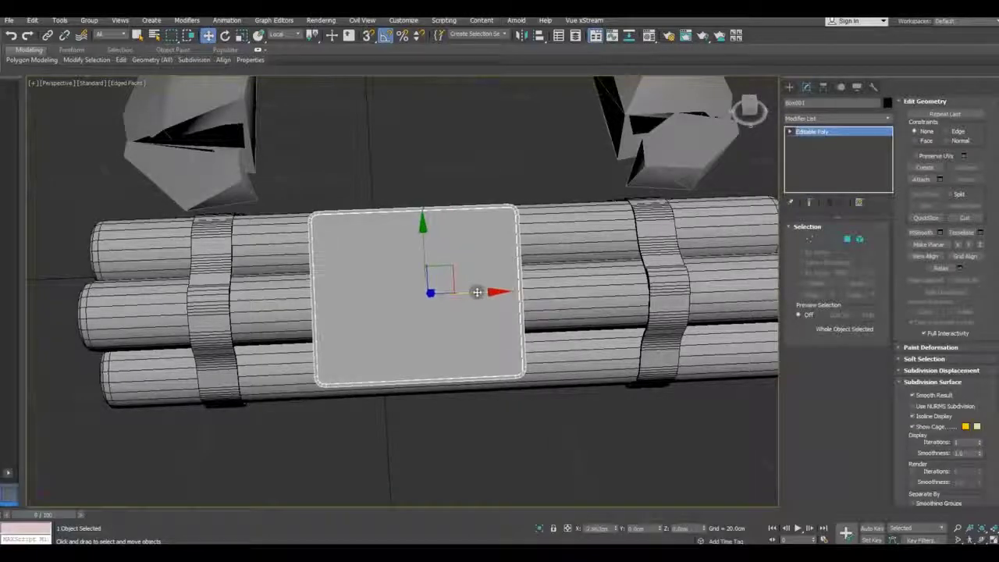
- Select the dynamite tube bundle, viewed from a new angle
{"action": "scroll", "coordinate": [415, 319], "scroll_direction": "down", "scroll_amount": 3}
{"action": "middle_click_drag", "start_coordinate": [499, 345], "coordinate": [430, 370], "text": "alt"}
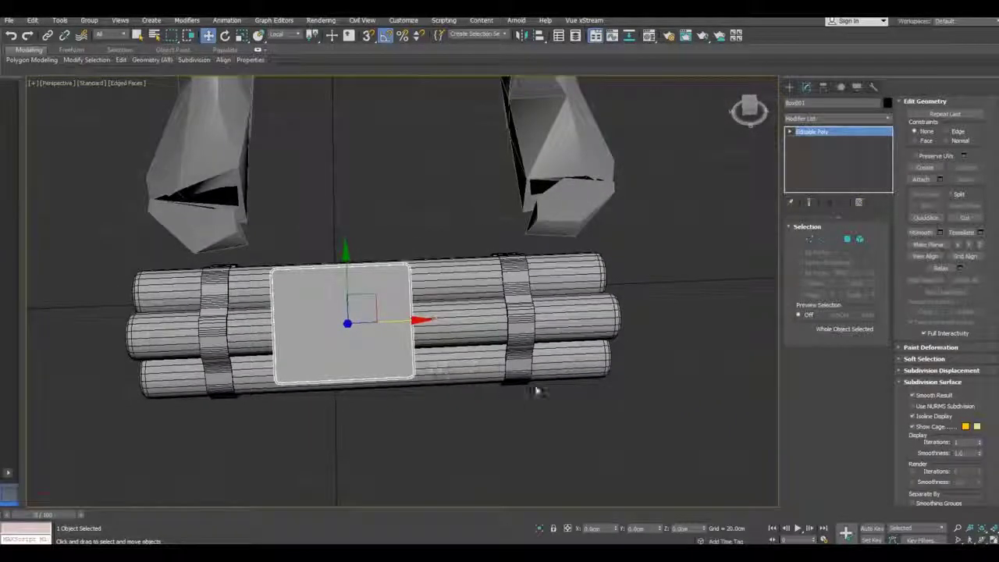
{"action": "left_click", "coordinate": [474, 326]}
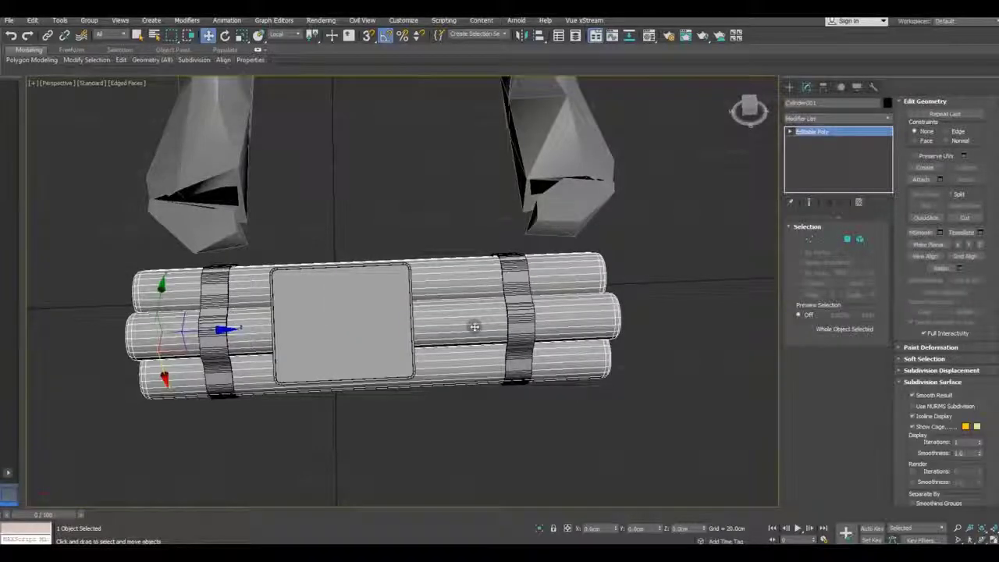
{"action": "mouse_move", "coordinate": [473, 326]}
{"action": "middle_mouse_down", "text": "alt"}
{"action": "mouse_move", "coordinate": [452, 370]}
{"action": "mouse_move", "coordinate": [429, 375]}
{"action": "middle_mouse_up", "text": "alt"}
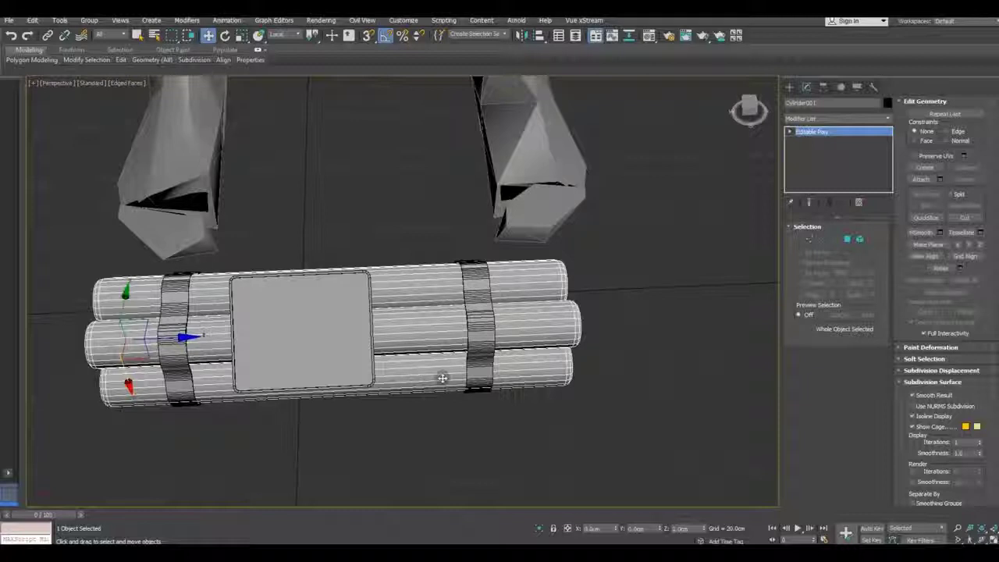
- Shorten the dynamite tubes by moving their right-end vertices to the left
{"action": "left_click", "coordinate": [809, 240]}
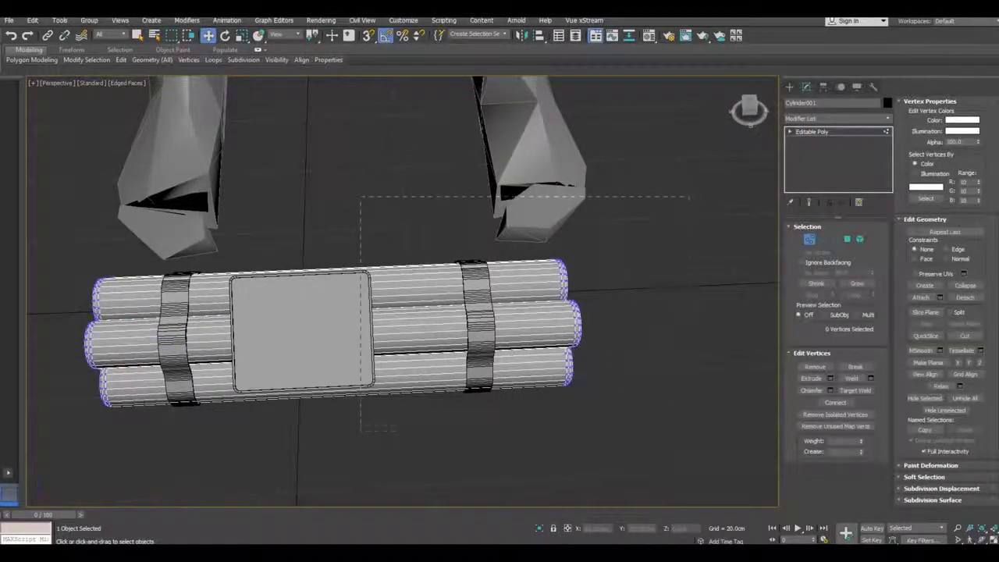
{"action": "left_click_drag", "start_coordinate": [361, 197], "coordinate": [689, 430]}
{"action": "left_click_drag", "start_coordinate": [613, 320], "coordinate": [551, 323]}
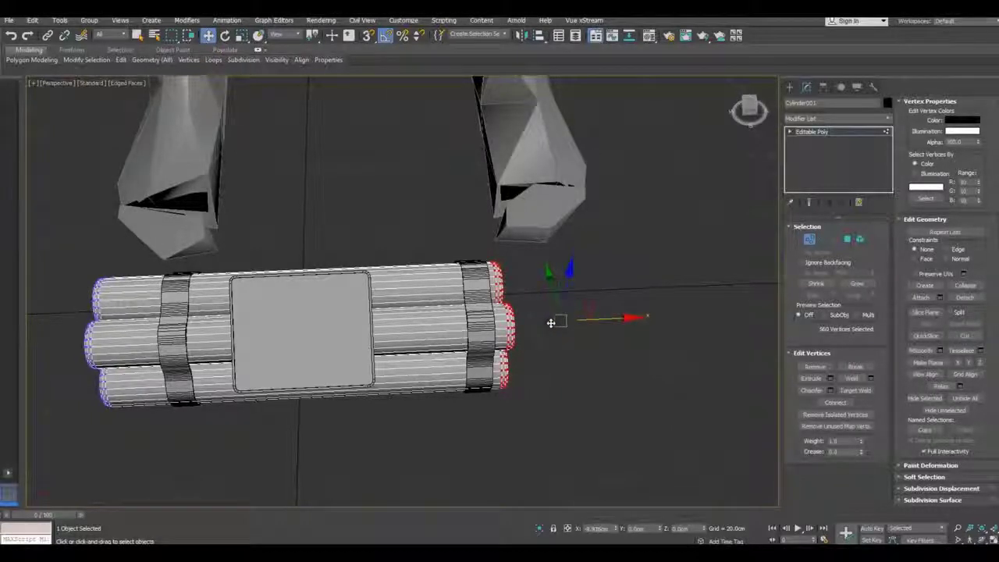
{"action": "left_click", "coordinate": [813, 133]}
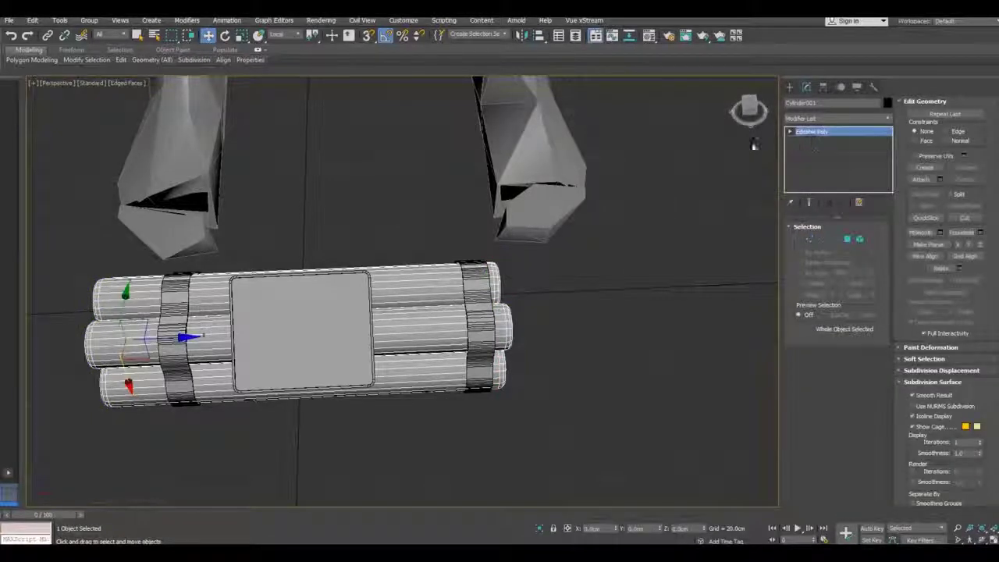
- Slide the right strap left onto the shortened tubes using World transform axes
{"action": "left_click", "coordinate": [486, 307]}
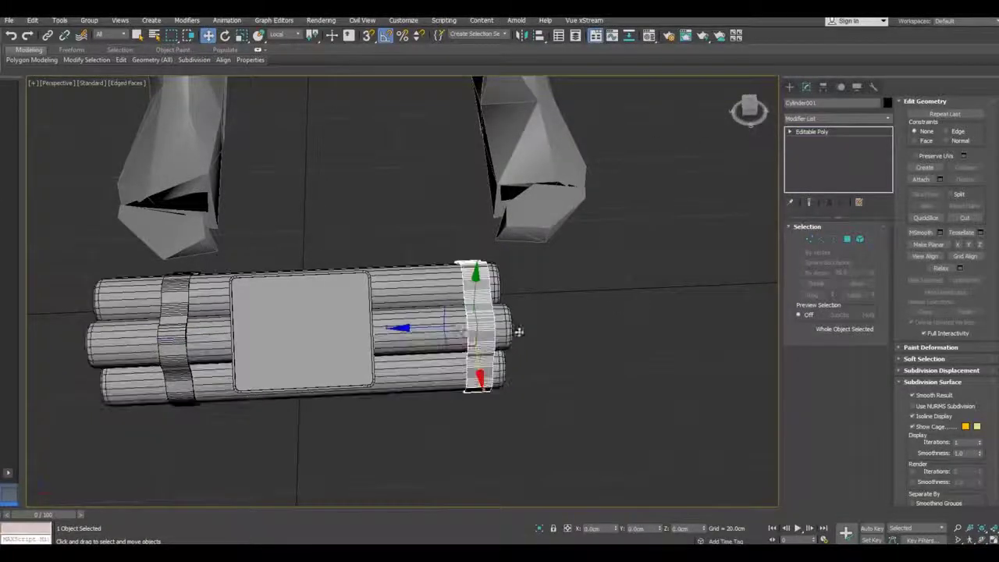
{"action": "left_click", "coordinate": [287, 35]}
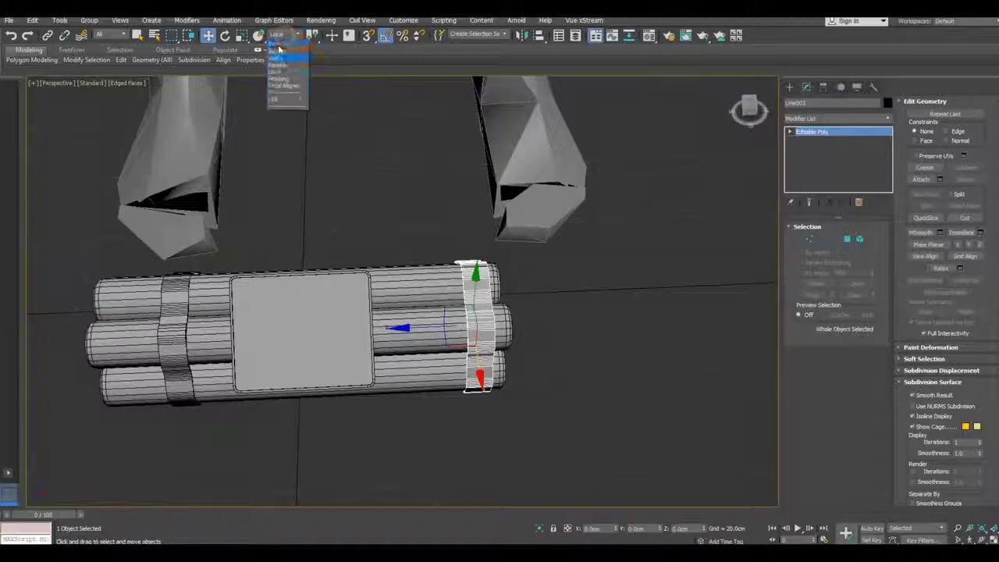
{"action": "left_click", "coordinate": [285, 68]}
{"action": "left_click_drag", "start_coordinate": [517, 322], "coordinate": [486, 318]}
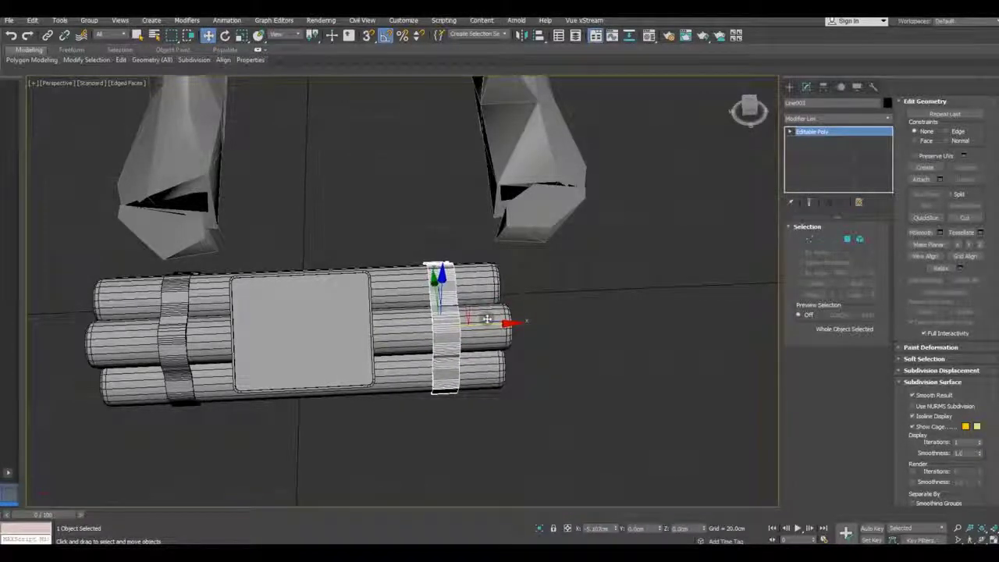
- Shift the left strap and the rounded top panel slightly to the left
{"action": "middle_click_drag", "start_coordinate": [486, 320], "coordinate": [657, 298]}
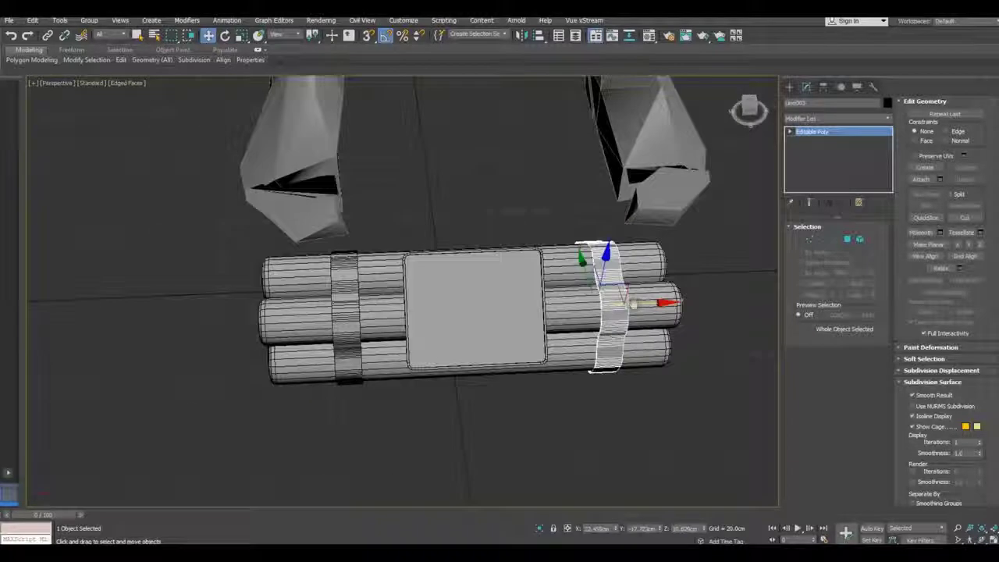
{"action": "left_click", "coordinate": [352, 311]}
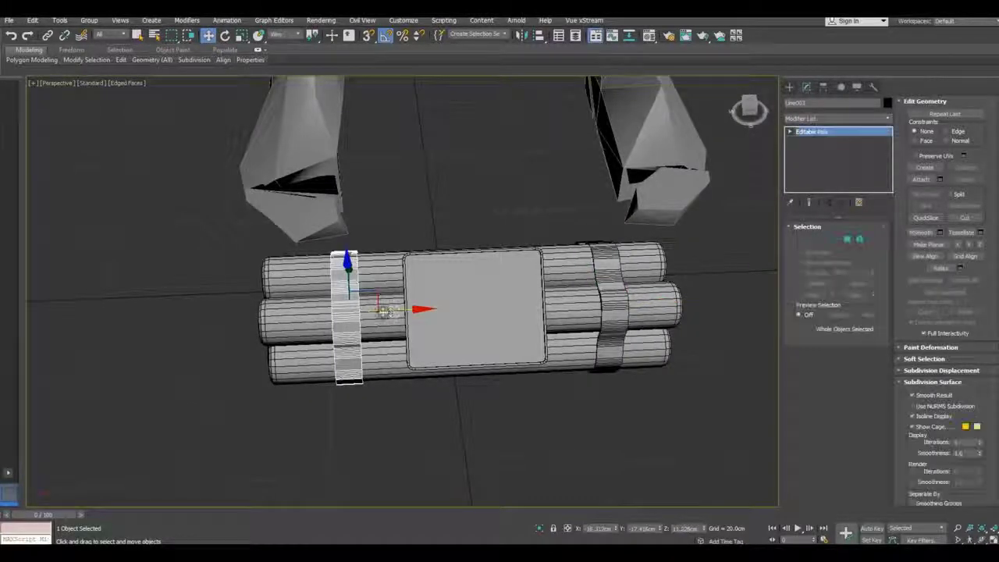
{"action": "left_click_drag", "start_coordinate": [388, 310], "coordinate": [369, 309]}
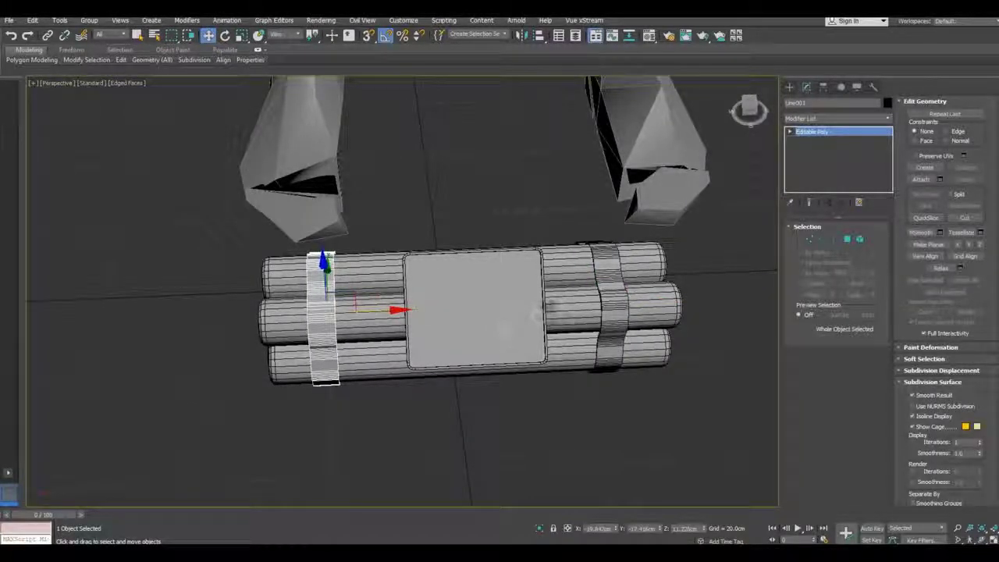
{"action": "left_click", "coordinate": [537, 311]}
{"action": "left_click_drag", "start_coordinate": [540, 308], "coordinate": [537, 307]}
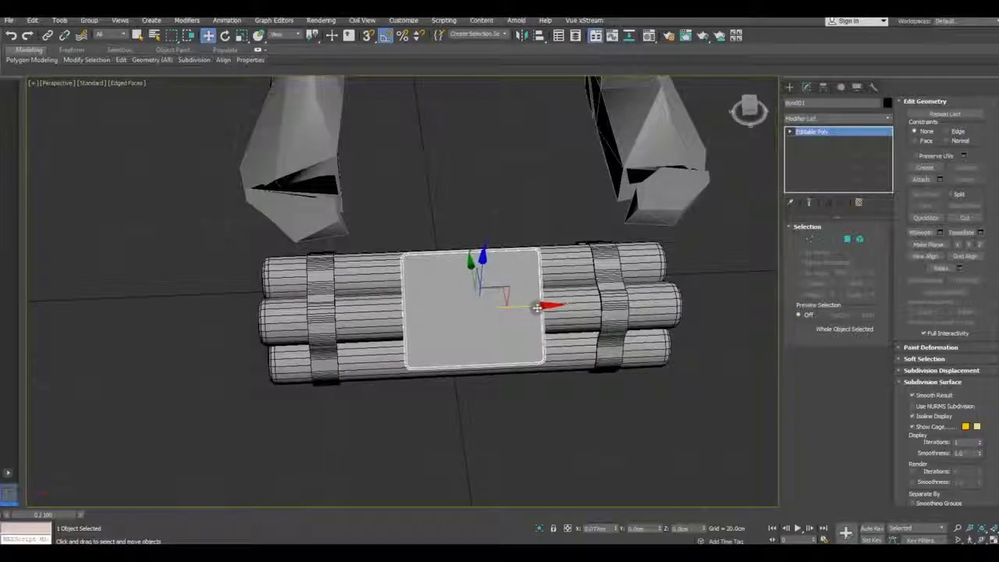
- In Top view, draw a new small box (Box003) below the rounded panel
{"action": "middle_click_drag", "start_coordinate": [537, 306], "coordinate": [647, 383], "text": "alt"}
{"action": "key", "text": "t"}
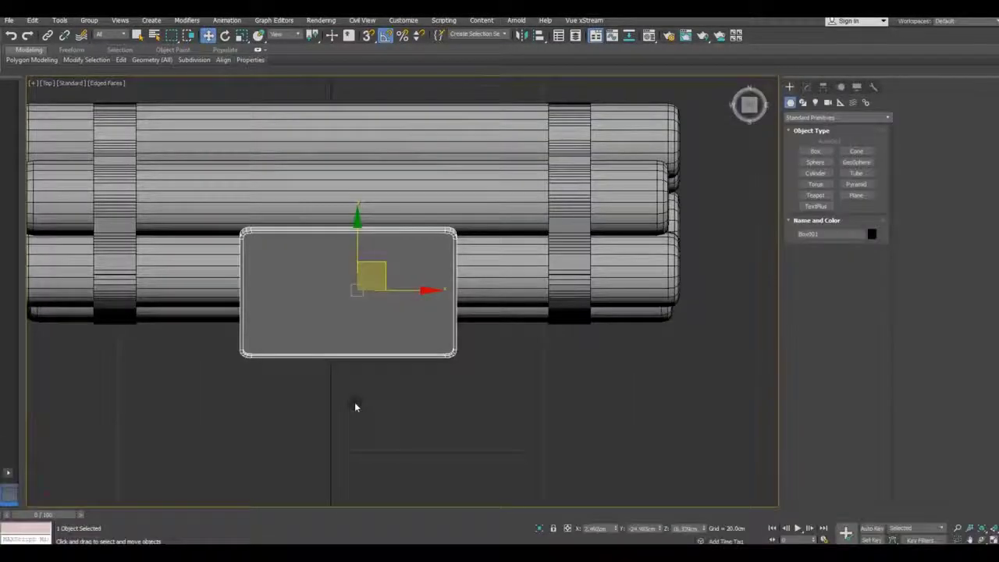
{"action": "middle_click_drag", "start_coordinate": [356, 401], "coordinate": [321, 397]}
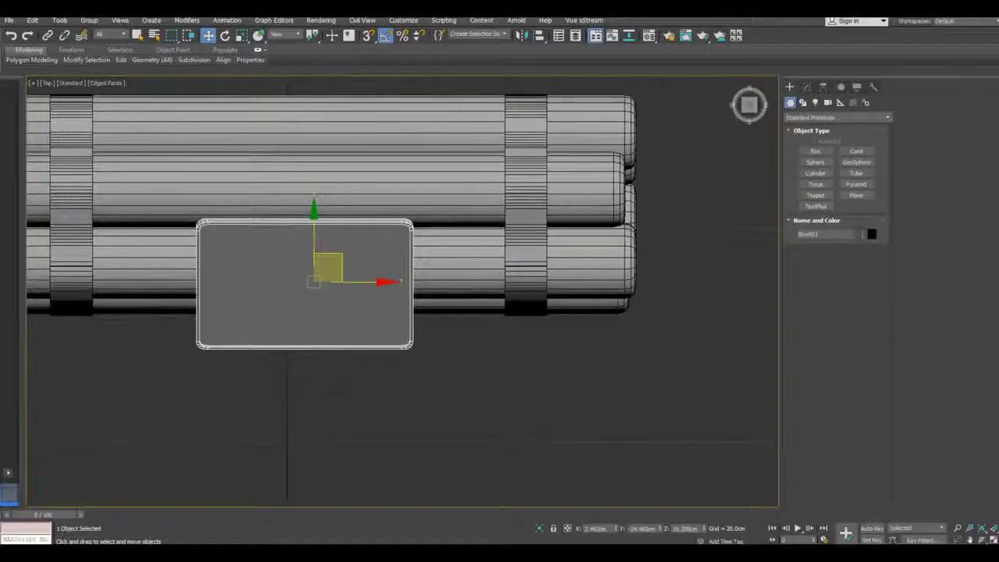
{"action": "left_click", "coordinate": [815, 151]}
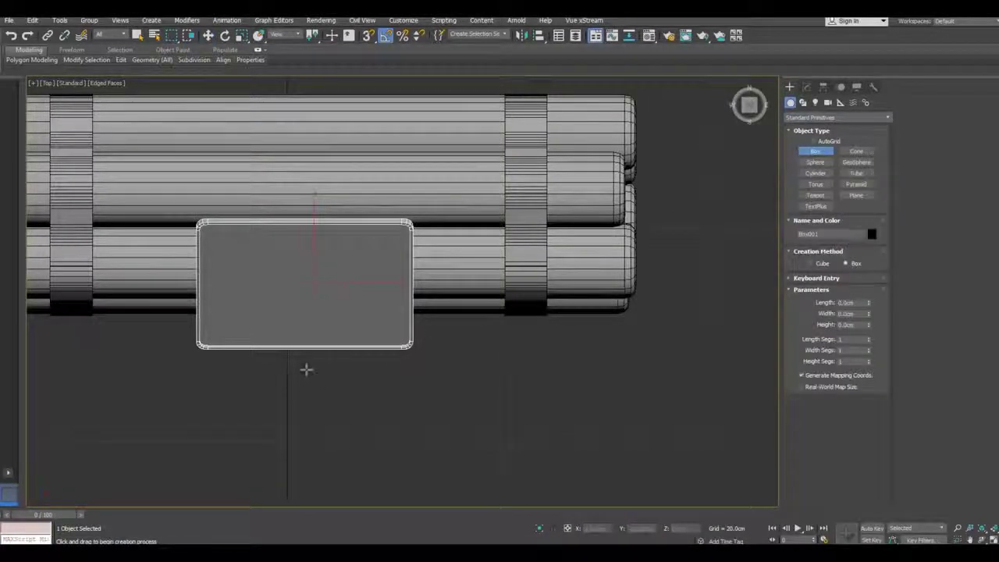
{"action": "left_click_drag", "start_coordinate": [343, 380], "coordinate": [450, 419]}
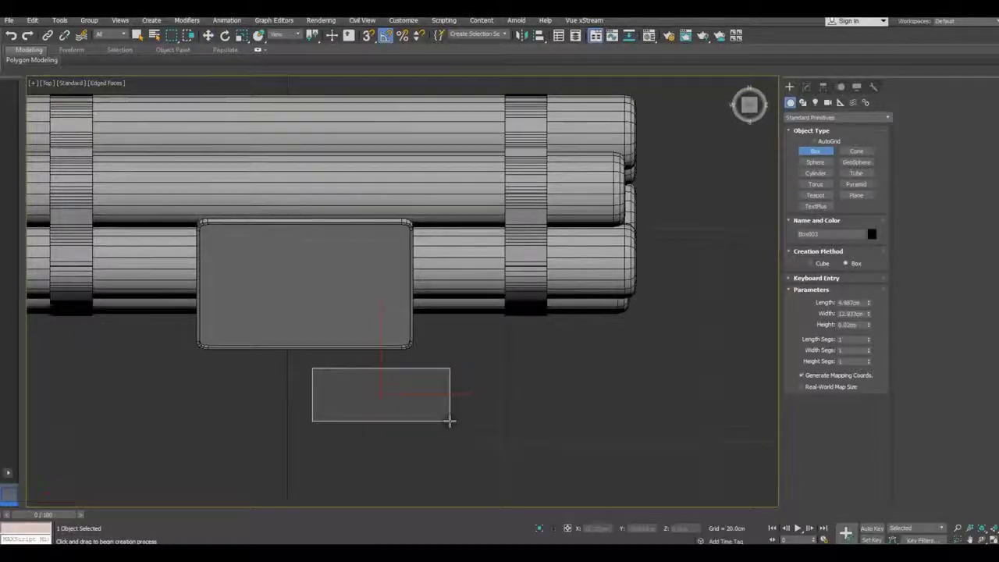
{"action": "left_click", "coordinate": [444, 402]}
- Back in Perspective view, move Box003 up toward the rimmed plate
{"action": "key", "text": "w"}
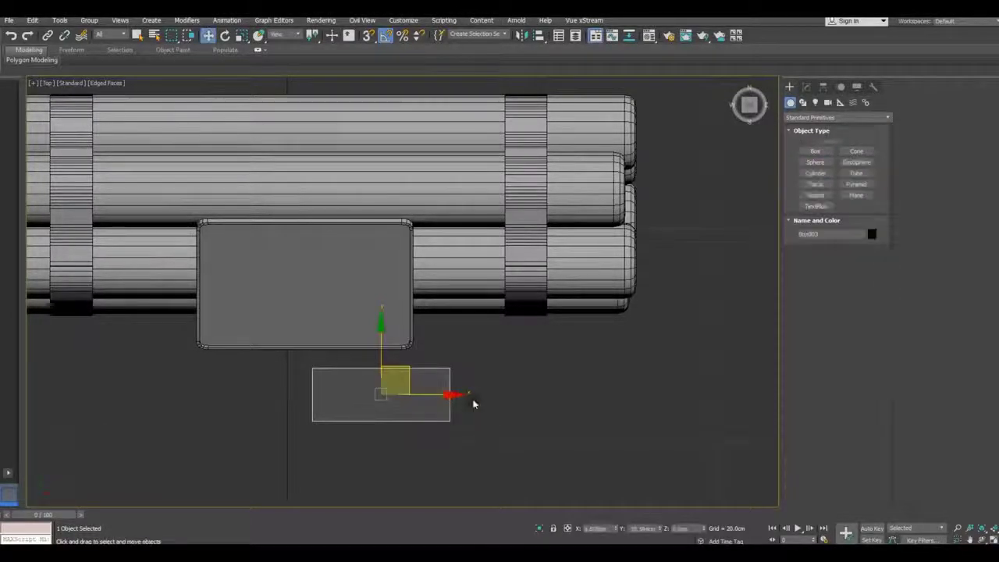
{"action": "key", "text": "p"}
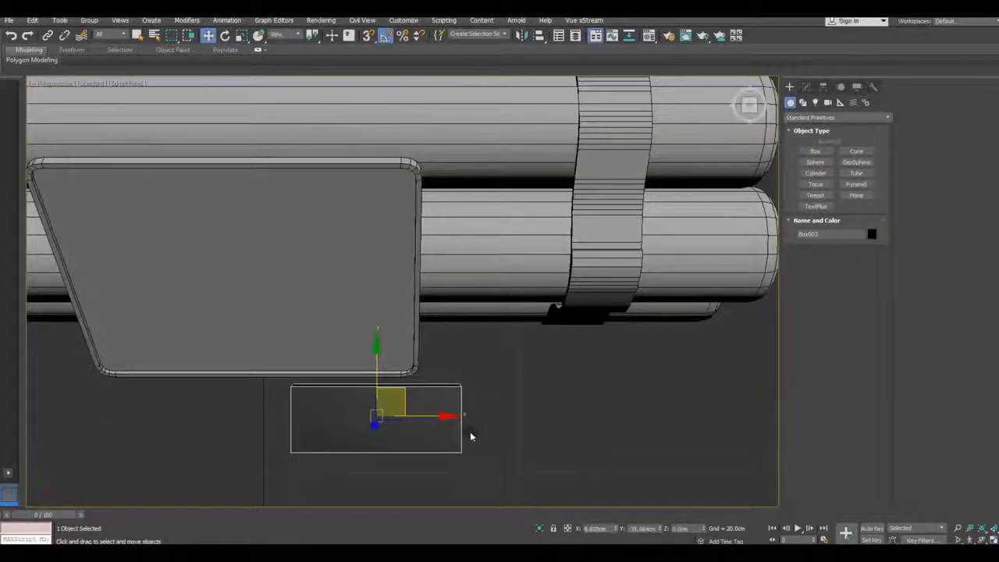
{"action": "mouse_move", "coordinate": [471, 436]}
{"action": "middle_mouse_down", "text": "alt"}
{"action": "mouse_move", "coordinate": [501, 390]}
{"action": "mouse_move", "coordinate": [502, 357]}
{"action": "mouse_move", "coordinate": [564, 357]}
{"action": "middle_mouse_up", "text": "alt"}
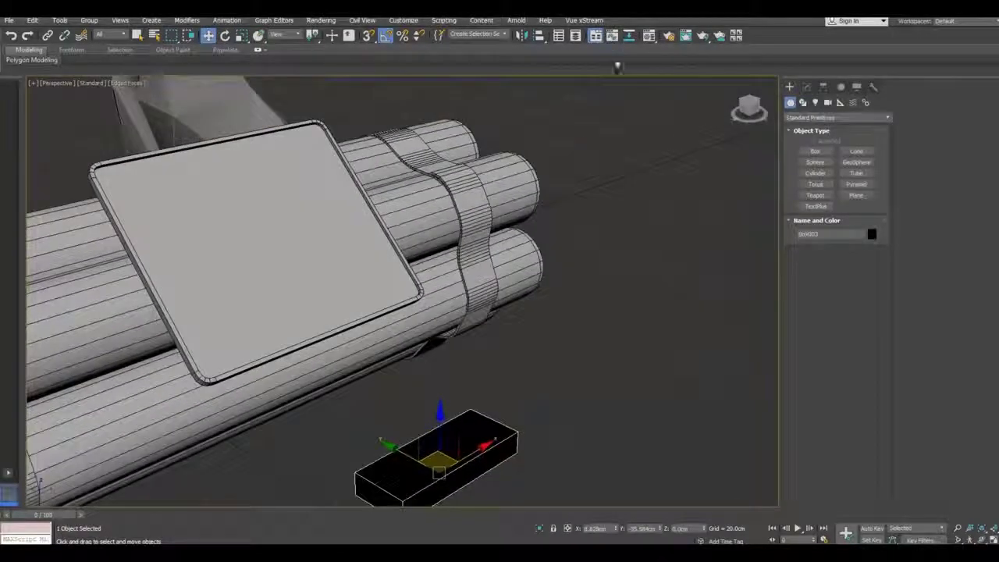
{"action": "key", "text": "m"}
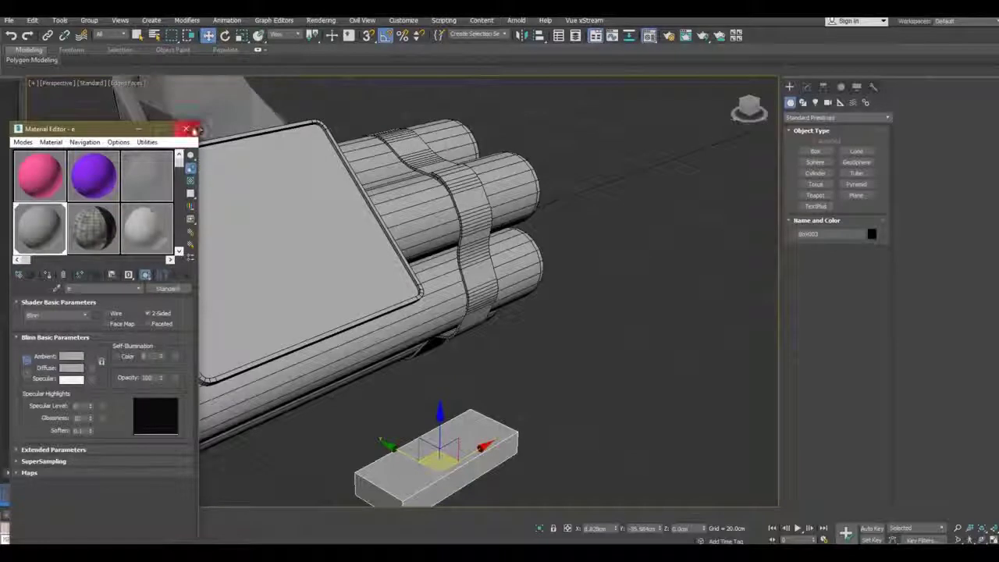
{"action": "left_click", "coordinate": [186, 128]}
{"action": "middle_click_drag", "start_coordinate": [372, 272], "coordinate": [427, 225]}
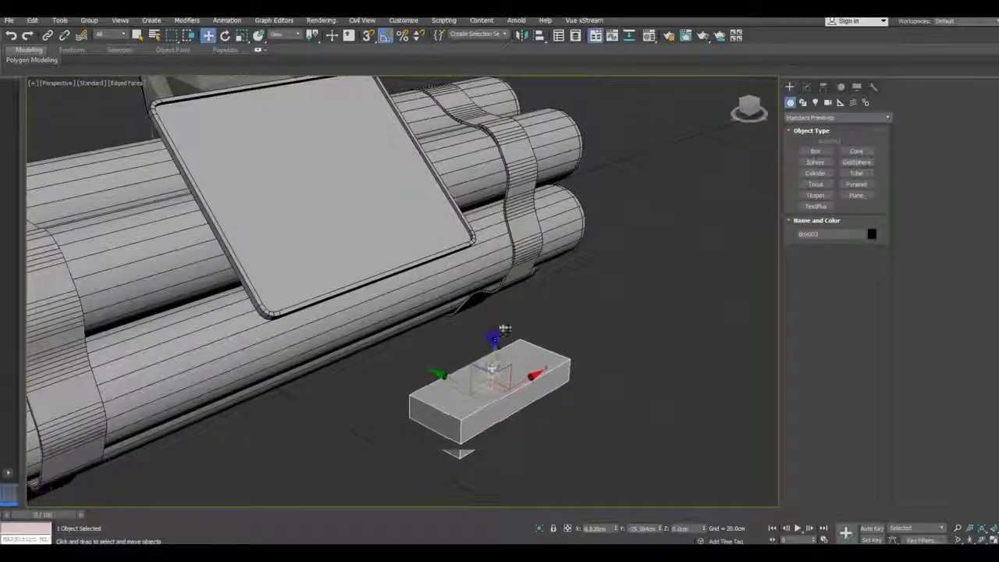
{"action": "mouse_move", "coordinate": [492, 390]}
{"action": "left_mouse_down"}
{"action": "mouse_move", "coordinate": [447, 283]}
{"action": "mouse_move", "coordinate": [417, 115]}
{"action": "left_mouse_up"}
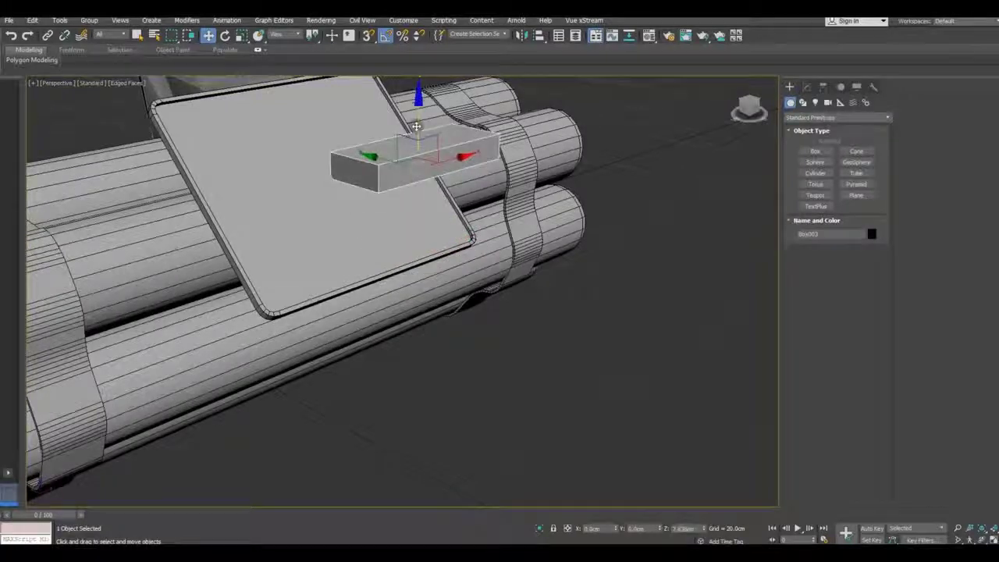
- Raise Box003's height to about 2.465cm
{"action": "left_click", "coordinate": [806, 86]}
{"action": "left_click_drag", "start_coordinate": [866, 262], "coordinate": [866, 248]}
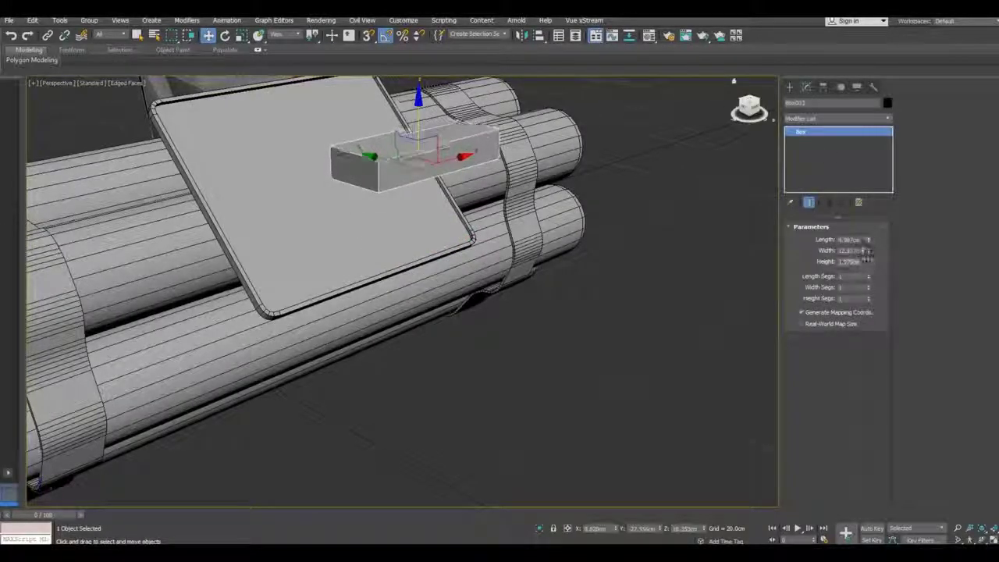
{"action": "scroll", "coordinate": [397, 147], "scroll_direction": "up", "scroll_amount": 3}
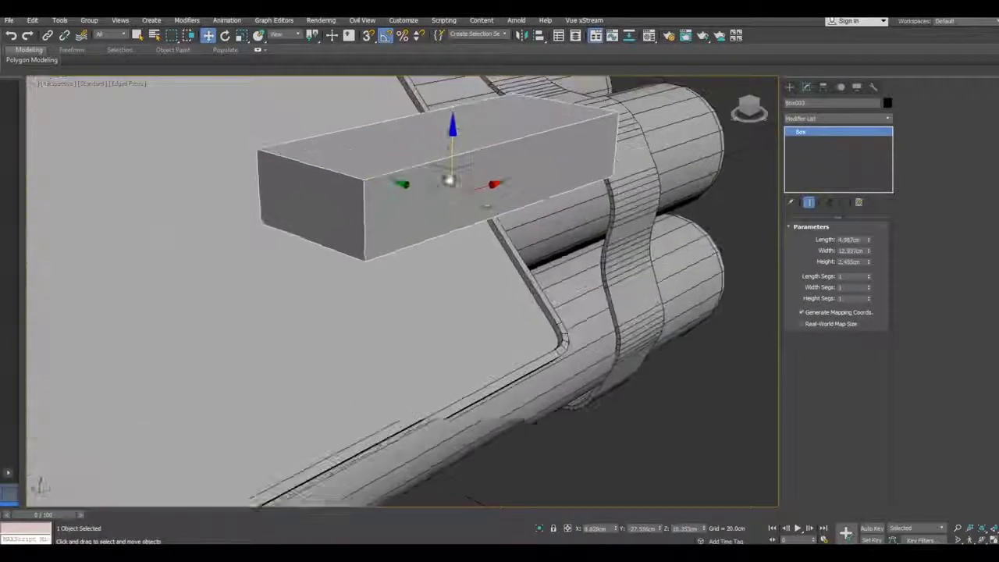
{"action": "scroll", "coordinate": [397, 147], "scroll_direction": "up", "scroll_amount": 2}
- Tilt the box to match the panel's slope and set move coordinates to Local
{"action": "left_click", "coordinate": [225, 35]}
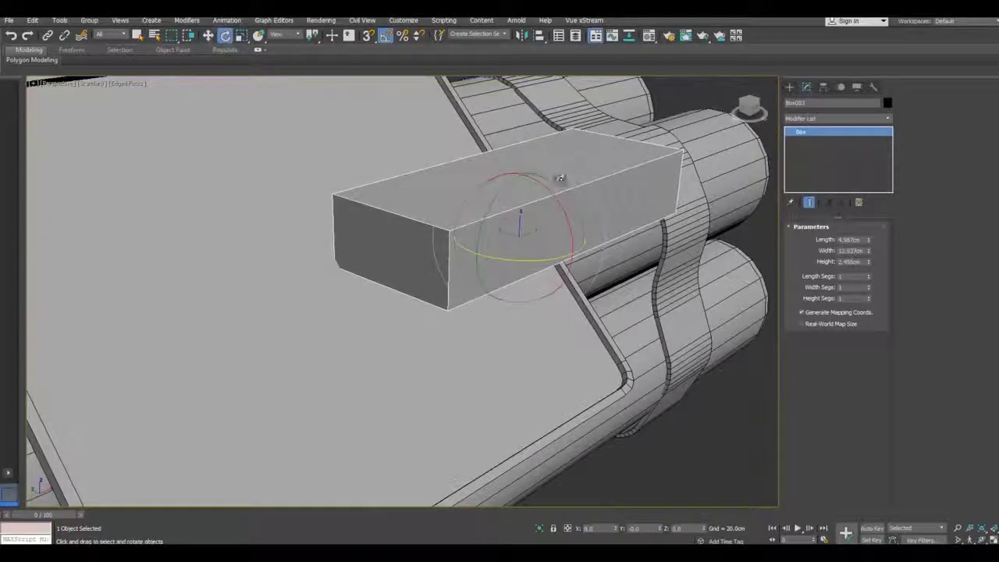
{"action": "left_click_drag", "start_coordinate": [546, 193], "coordinate": [511, 168]}
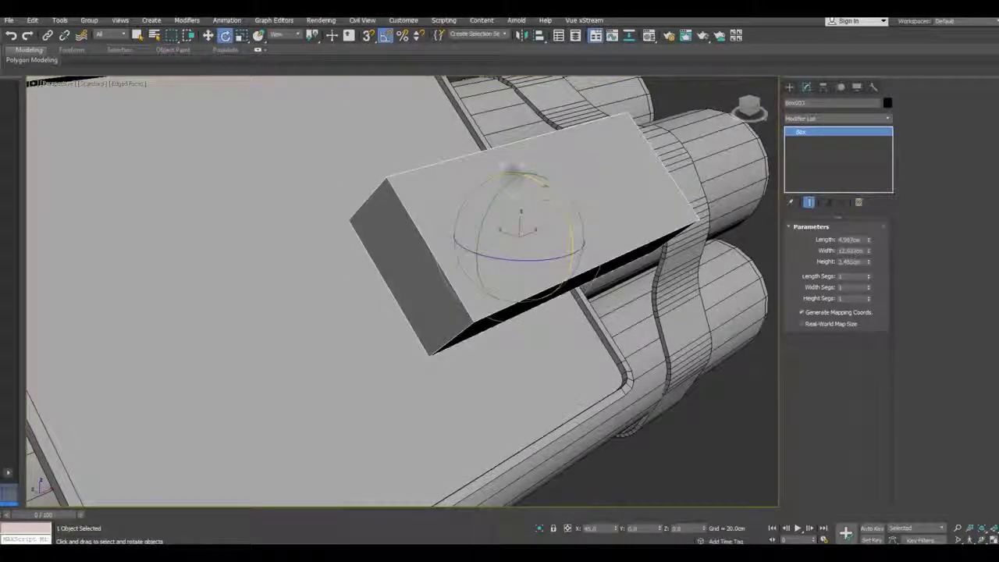
{"action": "left_click", "coordinate": [208, 36]}
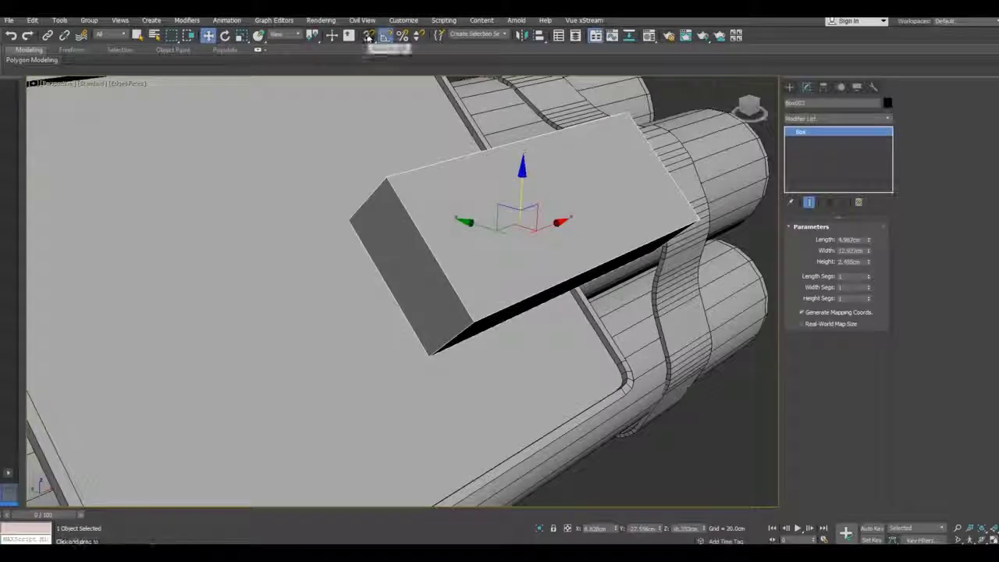
{"action": "left_click", "coordinate": [286, 35]}
{"action": "left_click", "coordinate": [284, 73]}
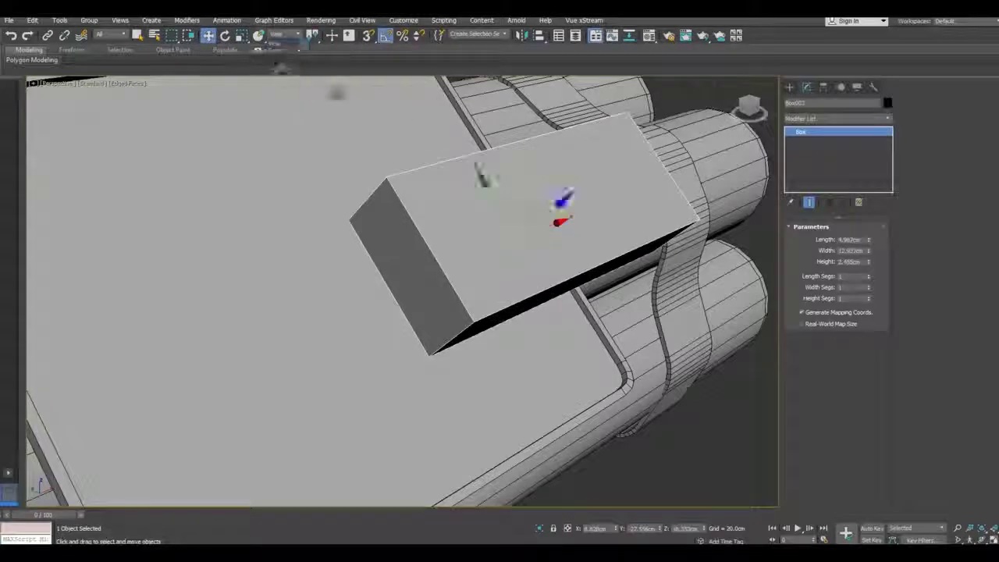
- Slide the box down and left onto the panel surface, then make it slimmer
{"action": "middle_click_drag", "start_coordinate": [566, 227], "coordinate": [559, 207], "text": "alt"}
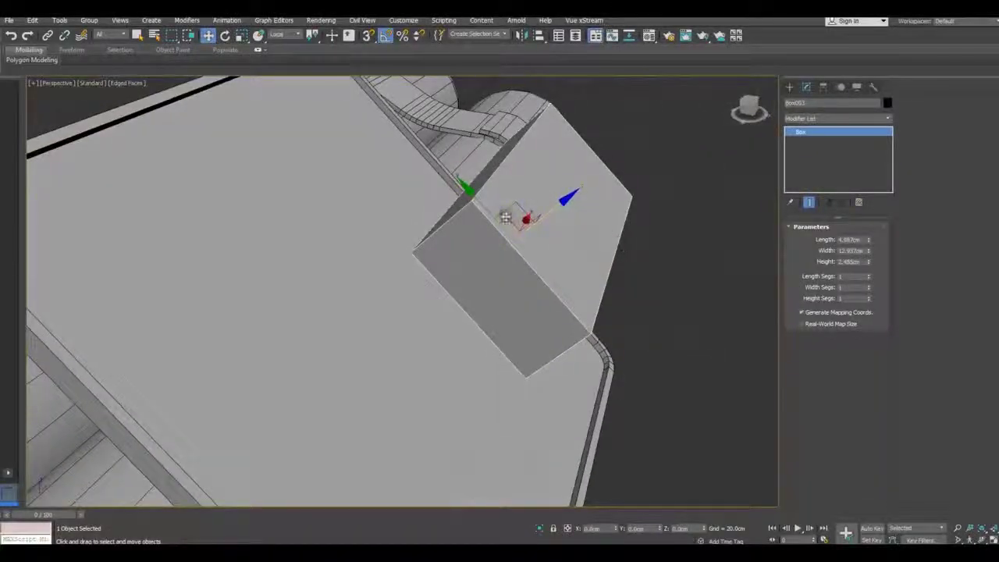
{"action": "left_click_drag", "start_coordinate": [557, 204], "coordinate": [530, 238]}
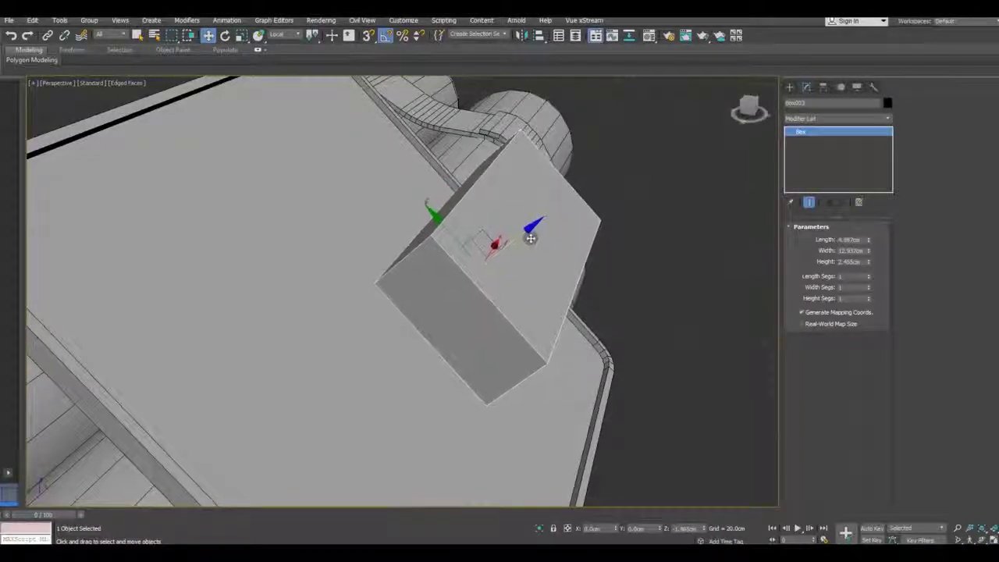
{"action": "middle_click_drag", "start_coordinate": [546, 244], "coordinate": [546, 245], "text": "alt"}
{"action": "left_click_drag", "start_coordinate": [546, 245], "coordinate": [441, 253]}
{"action": "scroll", "coordinate": [477, 304], "scroll_direction": "down", "scroll_amount": 3}
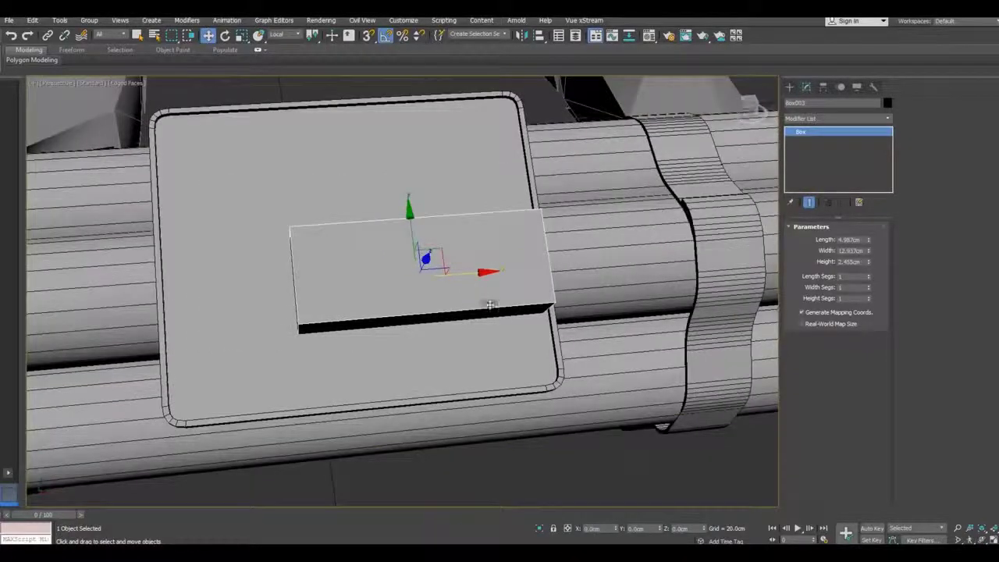
{"action": "middle_click_drag", "start_coordinate": [478, 304], "coordinate": [562, 289], "text": "alt"}
{"action": "left_click_drag", "start_coordinate": [375, 248], "coordinate": [318, 194]}
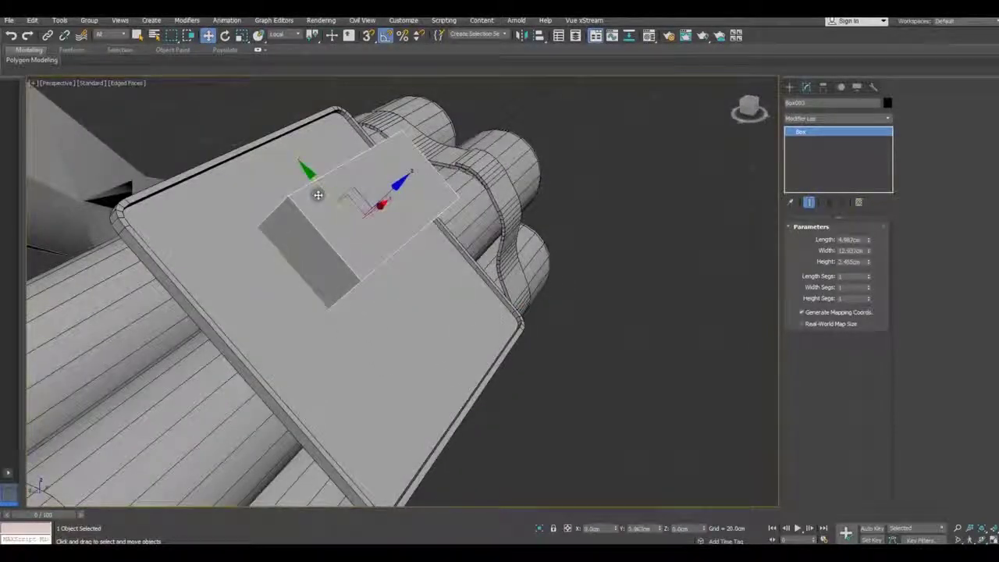
{"action": "middle_click_drag", "start_coordinate": [426, 304], "coordinate": [358, 309], "text": "alt"}
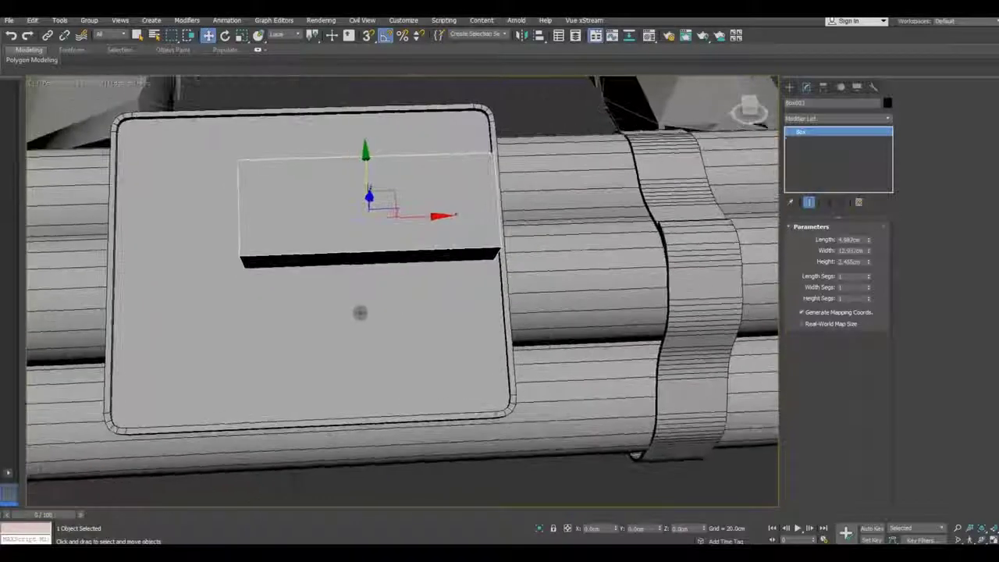
{"action": "left_click_drag", "start_coordinate": [868, 241], "coordinate": [870, 254]}
- Undo the box's length change, then lower its height and shorten its length
{"action": "left_click", "coordinate": [11, 36]}
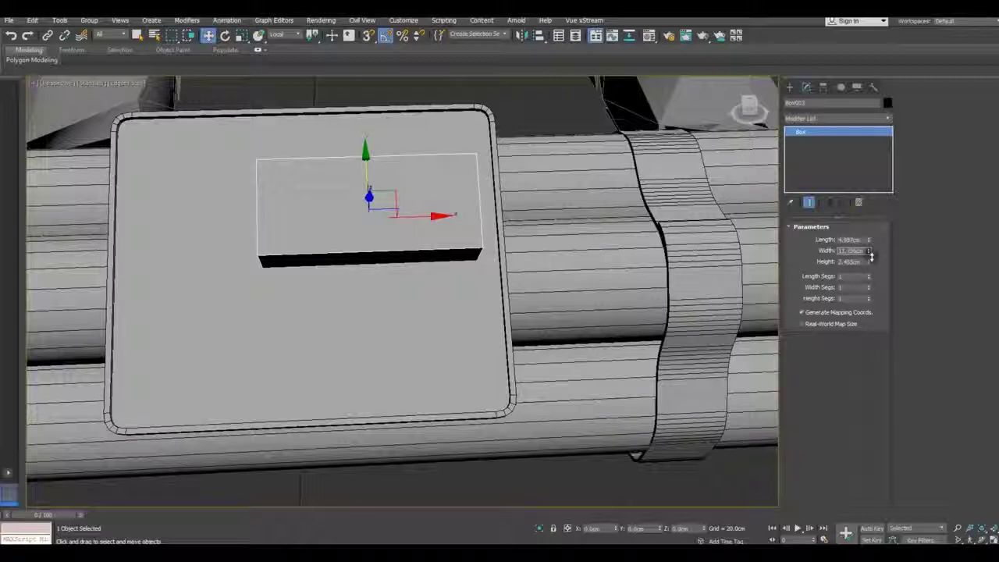
{"action": "mouse_move", "coordinate": [390, 256]}
{"action": "middle_mouse_down", "text": "alt"}
{"action": "mouse_move", "coordinate": [432, 258]}
{"action": "mouse_move", "coordinate": [408, 250]}
{"action": "mouse_move", "coordinate": [383, 268]}
{"action": "mouse_move", "coordinate": [367, 257]}
{"action": "mouse_move", "coordinate": [367, 274]}
{"action": "middle_mouse_up", "text": "alt"}
{"action": "scroll", "coordinate": [368, 274], "scroll_direction": "up", "scroll_amount": 3}
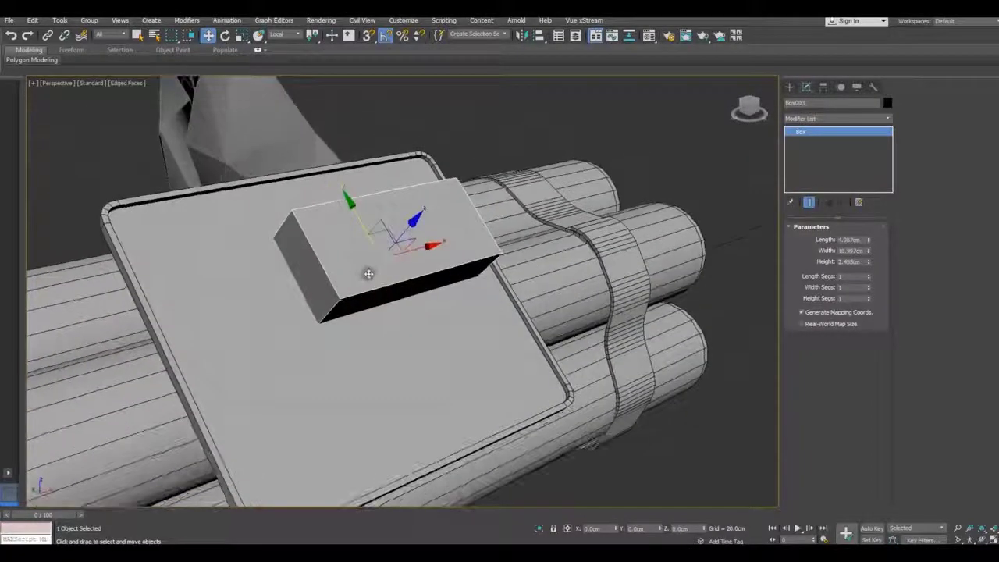
{"action": "scroll", "coordinate": [367, 273], "scroll_direction": "up", "scroll_amount": 2}
{"action": "left_click_drag", "start_coordinate": [866, 265], "coordinate": [868, 283]}
{"action": "mouse_move", "coordinate": [866, 245]}
{"action": "left_mouse_down"}
{"action": "mouse_move", "coordinate": [868, 262]}
{"action": "mouse_move", "coordinate": [870, 245]}
{"action": "left_mouse_up"}
- Shrink the box's length and width and move it right across the panel
{"action": "mouse_move", "coordinate": [405, 265]}
{"action": "middle_mouse_down", "text": "alt"}
{"action": "mouse_move", "coordinate": [319, 268]}
{"action": "mouse_move", "coordinate": [405, 238]}
{"action": "mouse_move", "coordinate": [453, 270]}
{"action": "mouse_move", "coordinate": [408, 278]}
{"action": "middle_mouse_up", "text": "alt"}
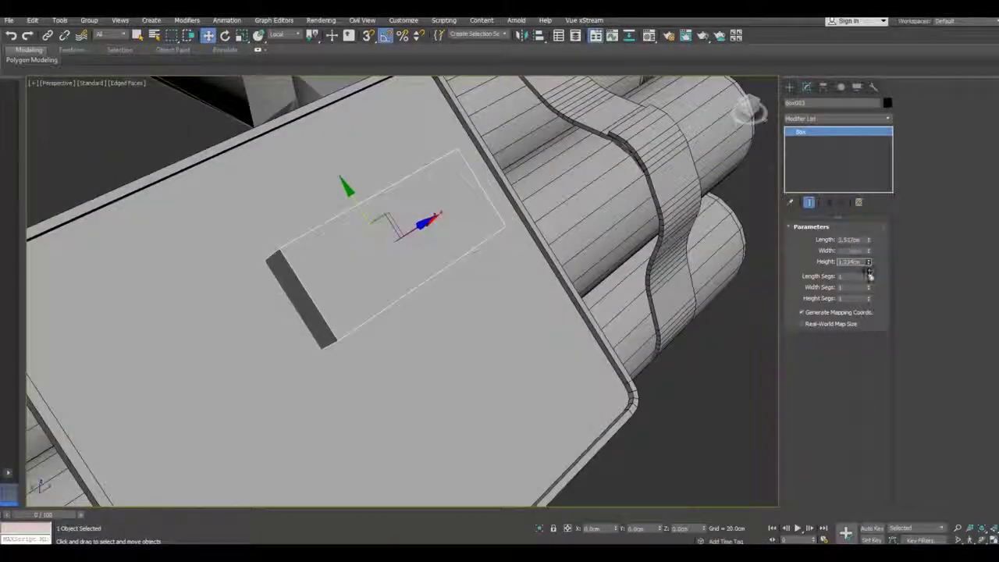
{"action": "left_click_drag", "start_coordinate": [870, 241], "coordinate": [873, 264]}
{"action": "middle_click_drag", "start_coordinate": [475, 258], "coordinate": [445, 244], "text": "alt"}
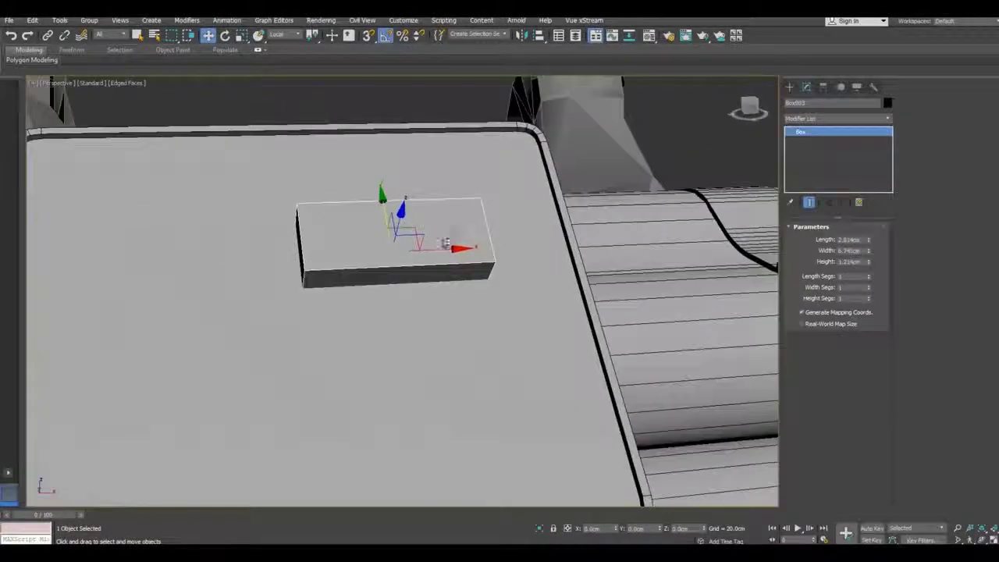
{"action": "left_click_drag", "start_coordinate": [457, 248], "coordinate": [504, 247]}
{"action": "mouse_move", "coordinate": [462, 267]}
{"action": "middle_mouse_down", "text": "alt"}
{"action": "mouse_move", "coordinate": [529, 260]}
{"action": "mouse_move", "coordinate": [548, 272]}
{"action": "mouse_move", "coordinate": [389, 208]}
{"action": "middle_mouse_up", "text": "alt"}
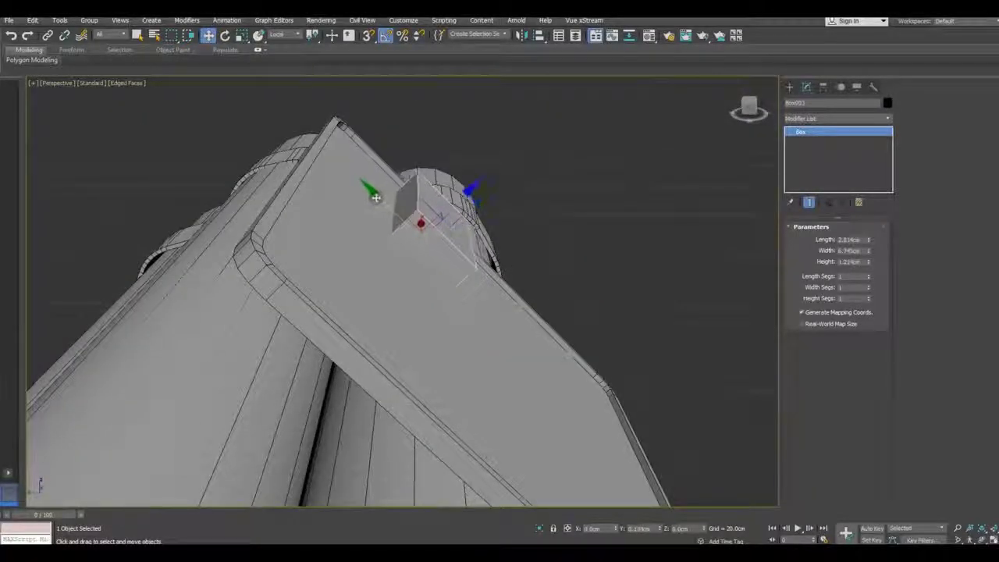
{"action": "mouse_move", "coordinate": [428, 258]}
{"action": "middle_mouse_down", "text": "alt"}
{"action": "mouse_move", "coordinate": [457, 270]}
{"action": "mouse_move", "coordinate": [574, 180]}
{"action": "middle_mouse_up", "text": "alt"}
- Reduce the block's height, widen it, and slide it lower on the panel
{"action": "scroll", "coordinate": [453, 269], "scroll_direction": "down", "scroll_amount": 5}
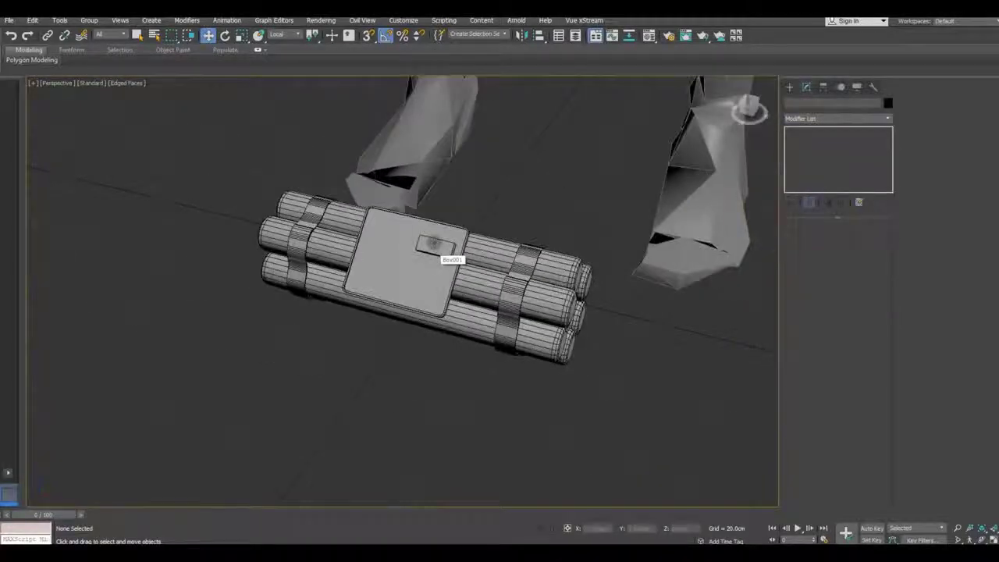
{"action": "mouse_move", "coordinate": [468, 278]}
{"action": "middle_mouse_down", "text": "alt"}
{"action": "mouse_move", "coordinate": [406, 234]}
{"action": "mouse_move", "coordinate": [468, 265]}
{"action": "mouse_move", "coordinate": [525, 248]}
{"action": "mouse_move", "coordinate": [458, 239]}
{"action": "middle_mouse_up", "text": "alt"}
{"action": "scroll", "coordinate": [491, 245], "scroll_direction": "up", "scroll_amount": 5}
{"action": "scroll", "coordinate": [494, 245], "scroll_direction": "up", "scroll_amount": 3}
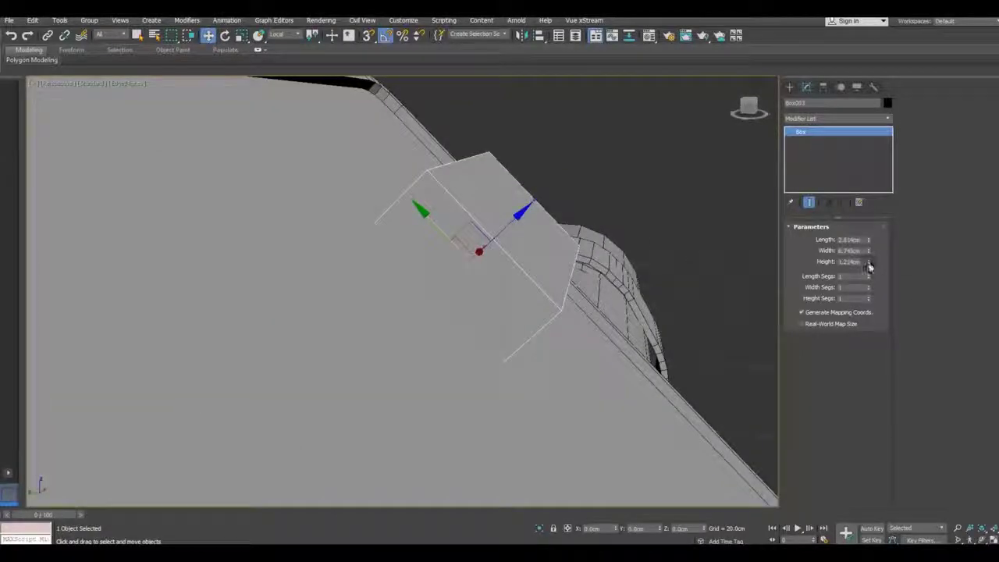
{"action": "left_click_drag", "start_coordinate": [868, 264], "coordinate": [868, 266]}
{"action": "scroll", "coordinate": [393, 212], "scroll_direction": "down", "scroll_amount": 5}
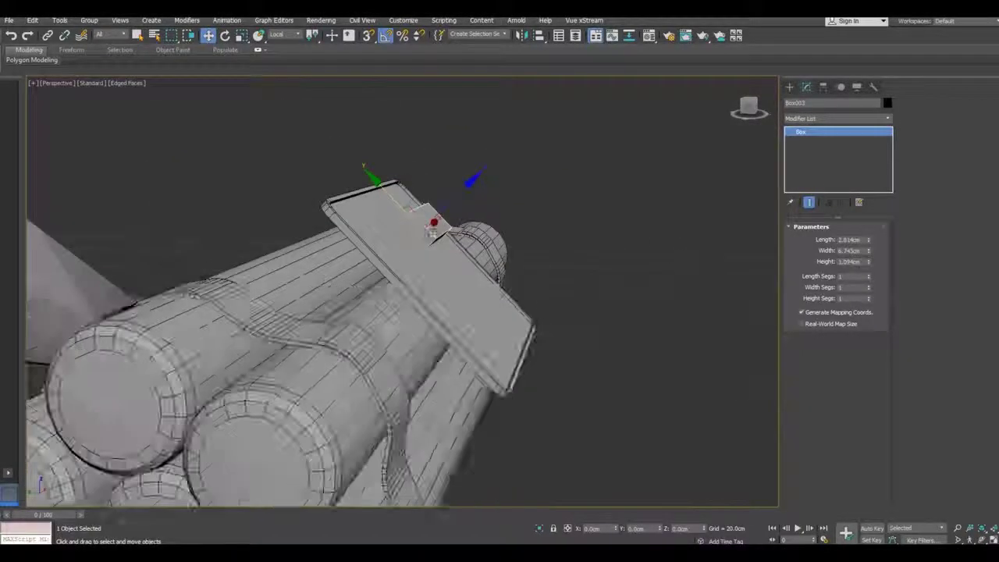
{"action": "mouse_move", "coordinate": [393, 212]}
{"action": "middle_mouse_down", "text": "alt"}
{"action": "mouse_move", "coordinate": [390, 276]}
{"action": "mouse_move", "coordinate": [379, 285]}
{"action": "mouse_move", "coordinate": [412, 318]}
{"action": "middle_mouse_up", "text": "alt"}
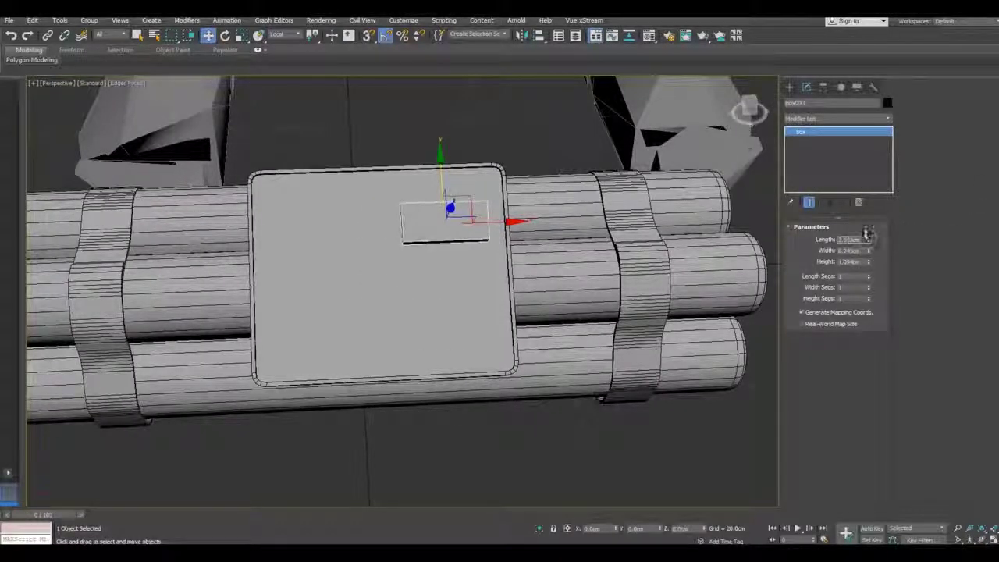
{"action": "left_click_drag", "start_coordinate": [867, 249], "coordinate": [867, 234]}
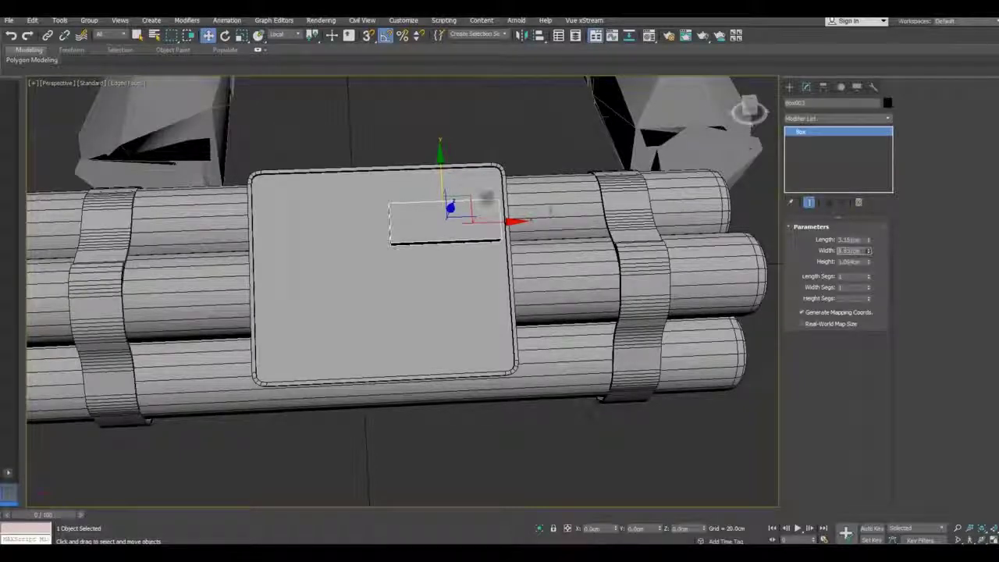
{"action": "left_click_drag", "start_coordinate": [441, 178], "coordinate": [441, 200]}
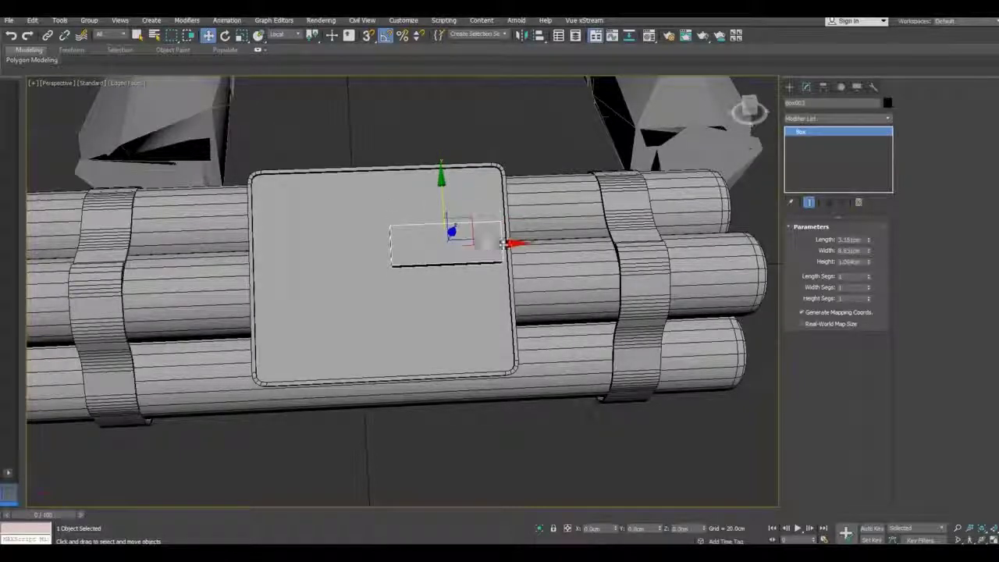
- Lengthen the box block and widen it to about 11.9 cm
{"action": "scroll", "coordinate": [473, 242], "scroll_direction": "up", "scroll_amount": 3}
{"action": "mouse_move", "coordinate": [473, 241]}
{"action": "middle_mouse_down", "text": "alt"}
{"action": "mouse_move", "coordinate": [479, 231]}
{"action": "mouse_move", "coordinate": [437, 257]}
{"action": "middle_mouse_up", "text": "alt"}
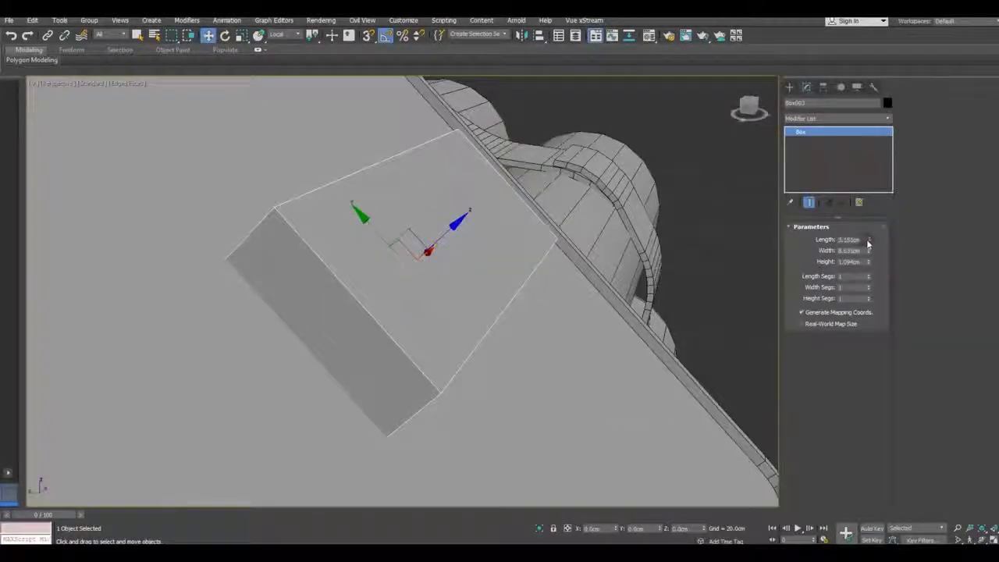
{"action": "left_click_drag", "start_coordinate": [867, 241], "coordinate": [847, 218]}
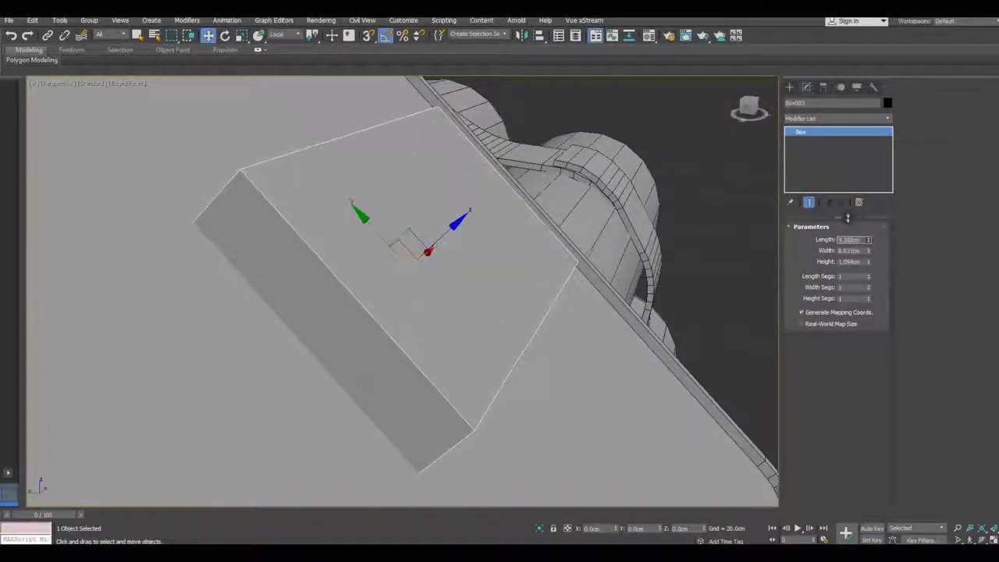
{"action": "mouse_move", "coordinate": [395, 256]}
{"action": "middle_mouse_down", "text": "alt"}
{"action": "mouse_move", "coordinate": [379, 290]}
{"action": "mouse_move", "coordinate": [349, 292]}
{"action": "middle_mouse_up", "text": "alt"}
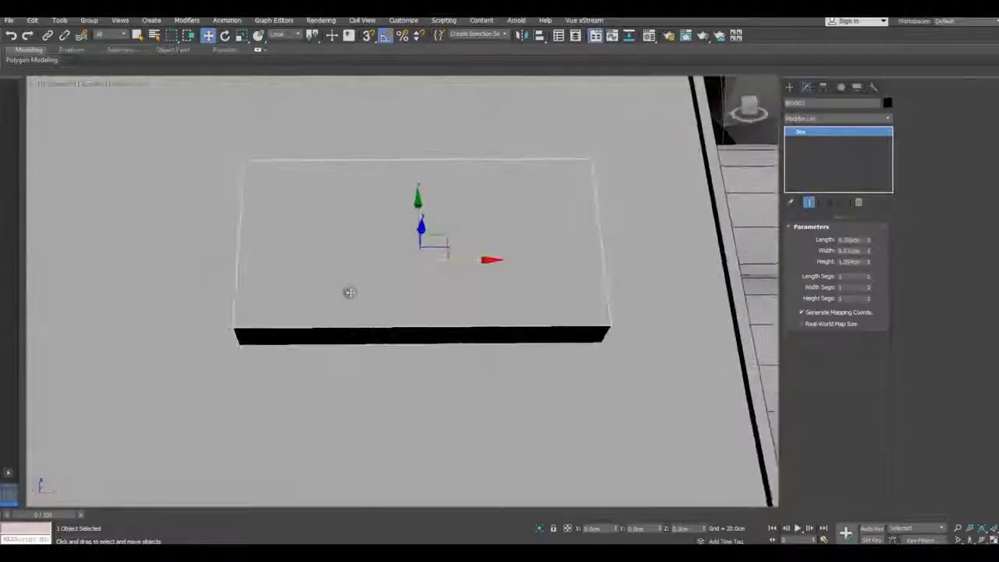
{"action": "left_click_drag", "start_coordinate": [868, 251], "coordinate": [865, 239]}
{"action": "scroll", "coordinate": [470, 202], "scroll_direction": "down", "scroll_amount": 5}
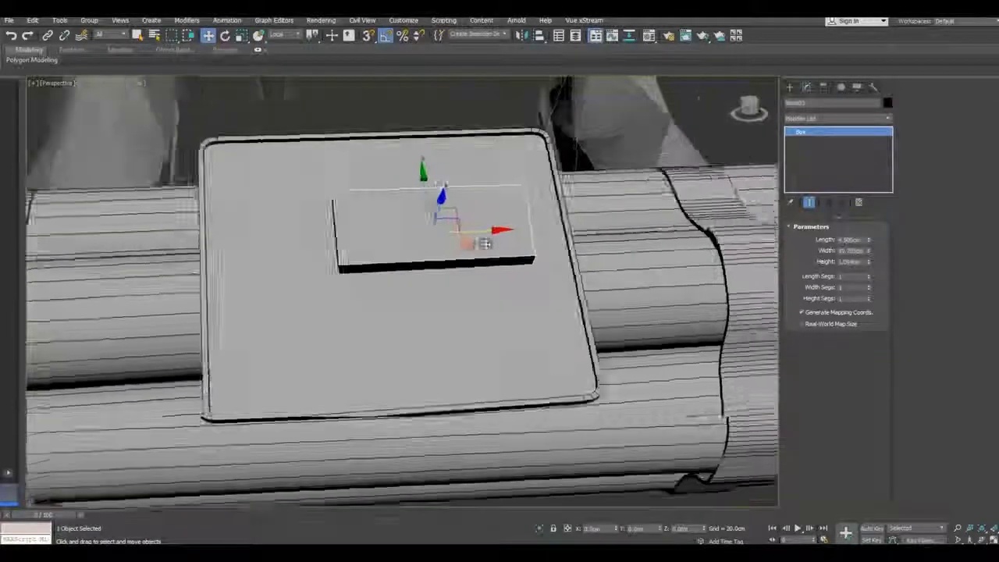
{"action": "mouse_move", "coordinate": [446, 212]}
{"action": "middle_mouse_down", "text": "alt"}
{"action": "mouse_move", "coordinate": [538, 250]}
{"action": "mouse_move", "coordinate": [424, 195]}
{"action": "middle_mouse_up", "text": "alt"}
{"action": "scroll", "coordinate": [455, 238], "scroll_direction": "up", "scroll_amount": 3}
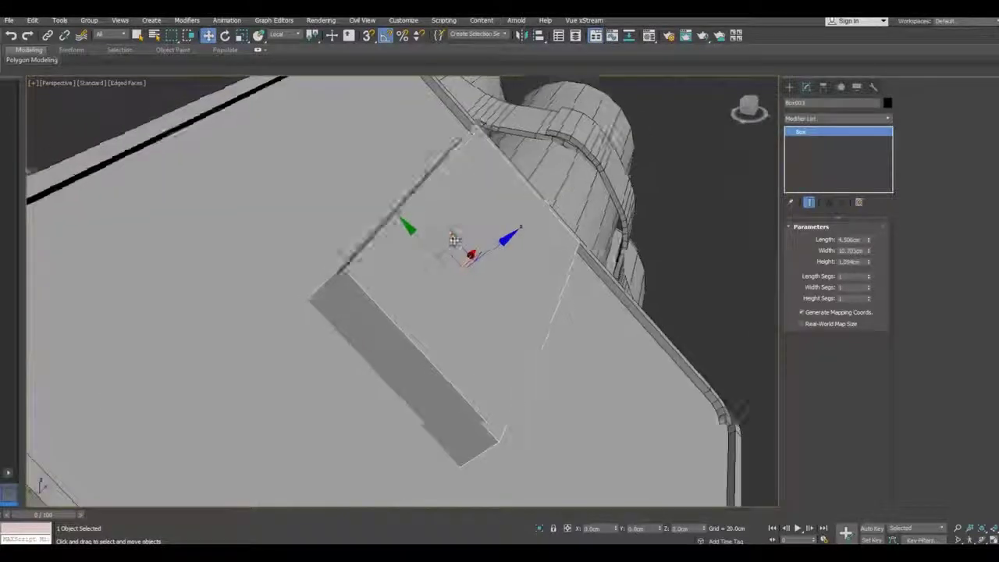
{"action": "mouse_move", "coordinate": [455, 239]}
{"action": "middle_mouse_down", "text": "alt"}
{"action": "mouse_move", "coordinate": [433, 242]}
{"action": "mouse_move", "coordinate": [508, 286]}
{"action": "middle_mouse_up", "text": "alt"}
{"action": "scroll", "coordinate": [526, 273], "scroll_direction": "down", "scroll_amount": 2}
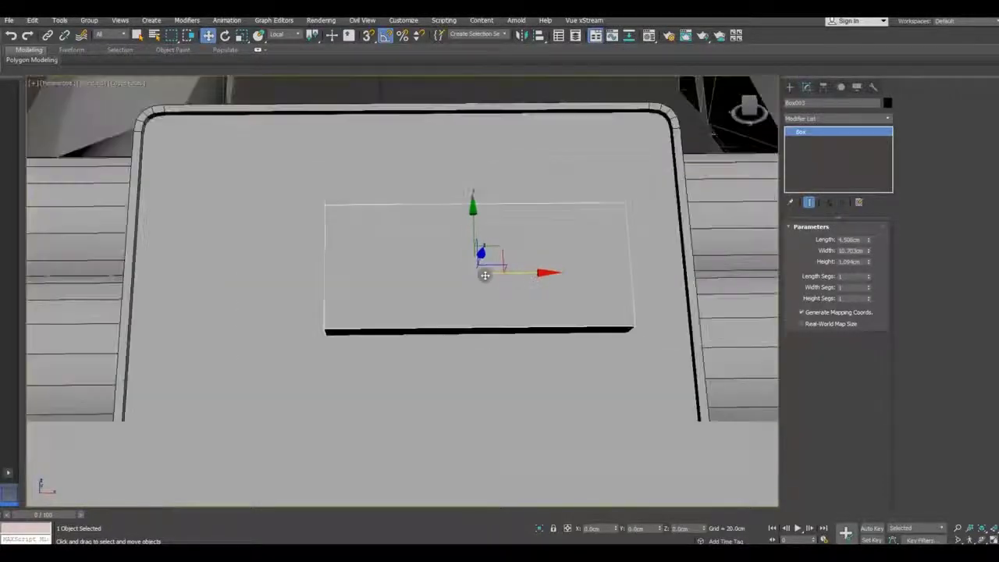
{"action": "scroll", "coordinate": [526, 273], "scroll_direction": "down", "scroll_amount": 2}
{"action": "left_click_drag", "start_coordinate": [868, 250], "coordinate": [867, 234]}
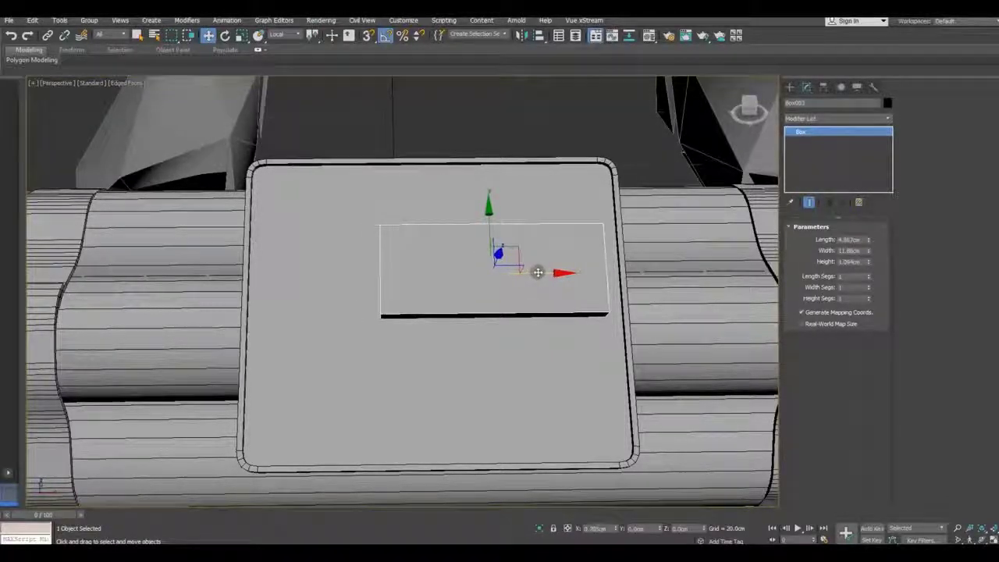
- Fine-tune the block's thickness, then deselect it
{"action": "mouse_move", "coordinate": [537, 272]}
{"action": "middle_mouse_down", "text": "alt"}
{"action": "mouse_move", "coordinate": [620, 283]}
{"action": "mouse_move", "coordinate": [513, 298]}
{"action": "mouse_move", "coordinate": [597, 296]}
{"action": "middle_mouse_up", "text": "alt"}
{"action": "left_click_drag", "start_coordinate": [868, 265], "coordinate": [868, 268]}
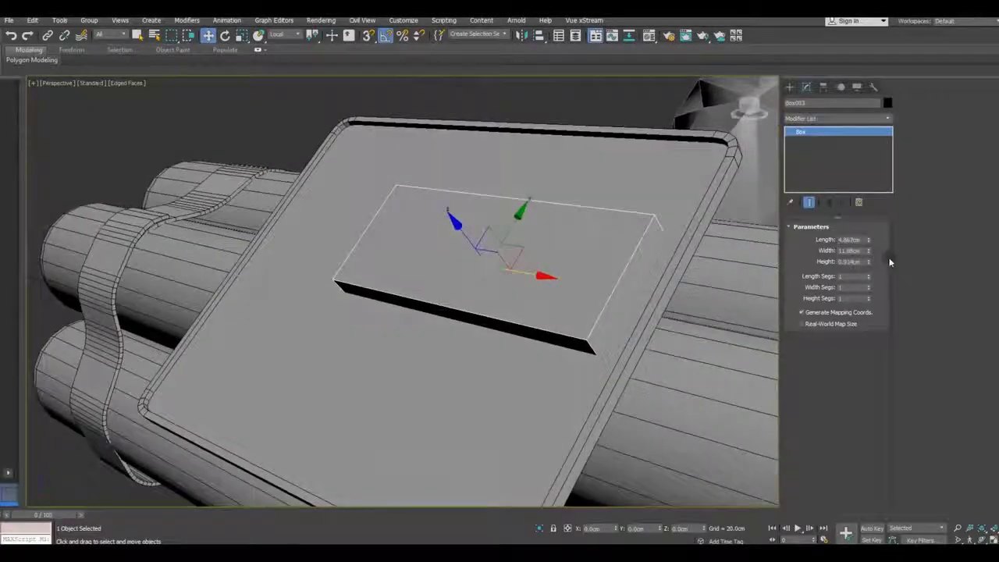
{"action": "left_click_drag", "start_coordinate": [871, 261], "coordinate": [869, 258]}
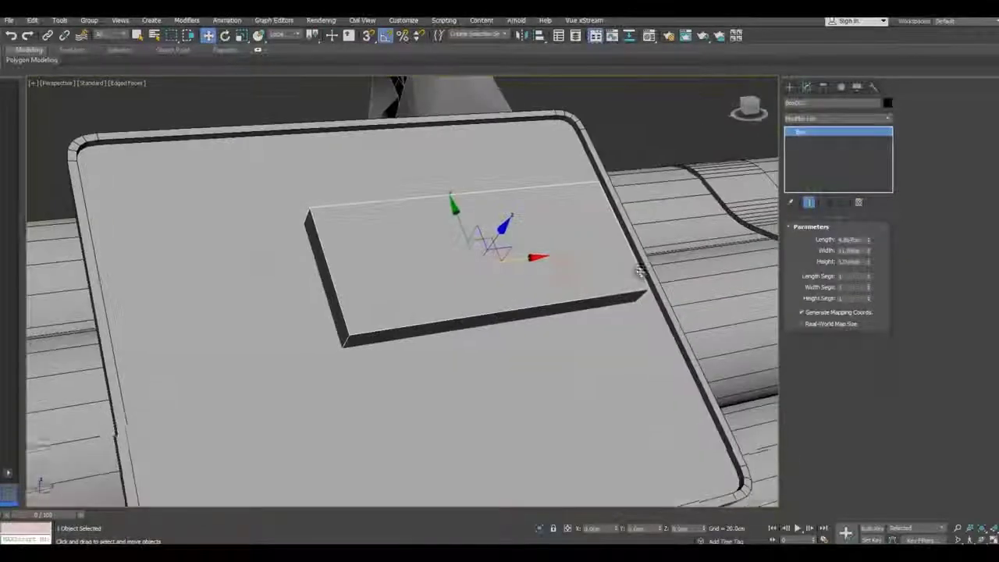
{"action": "scroll", "coordinate": [367, 223], "scroll_direction": "down", "scroll_amount": 3}
{"action": "middle_click_drag", "start_coordinate": [383, 249], "coordinate": [472, 315], "text": "alt"}
{"action": "left_click", "coordinate": [606, 430]}
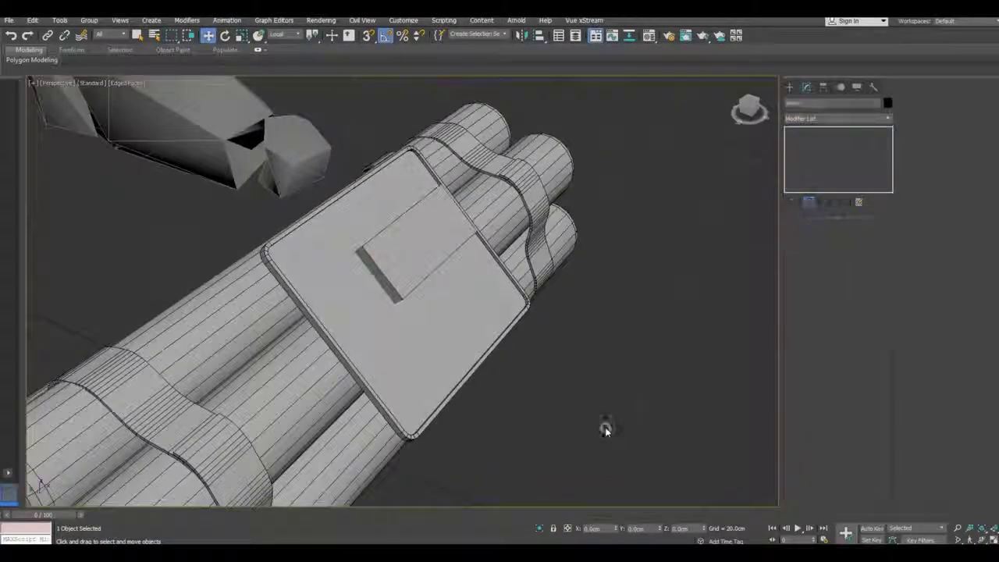
- In Top view, draw a small cylinder (Cylinder015) below the top panel
{"action": "key", "text": "t"}
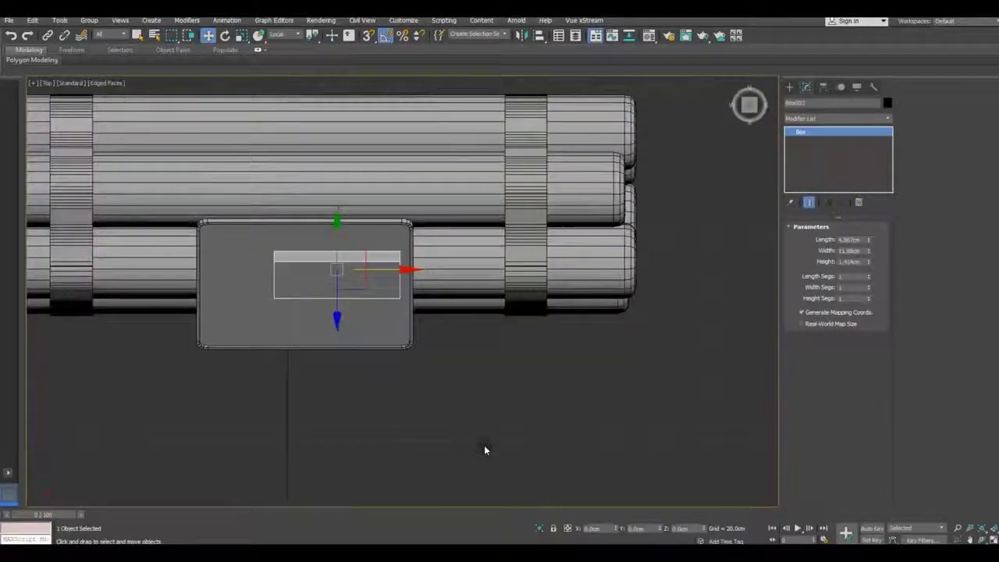
{"action": "middle_click_drag", "start_coordinate": [379, 469], "coordinate": [503, 472]}
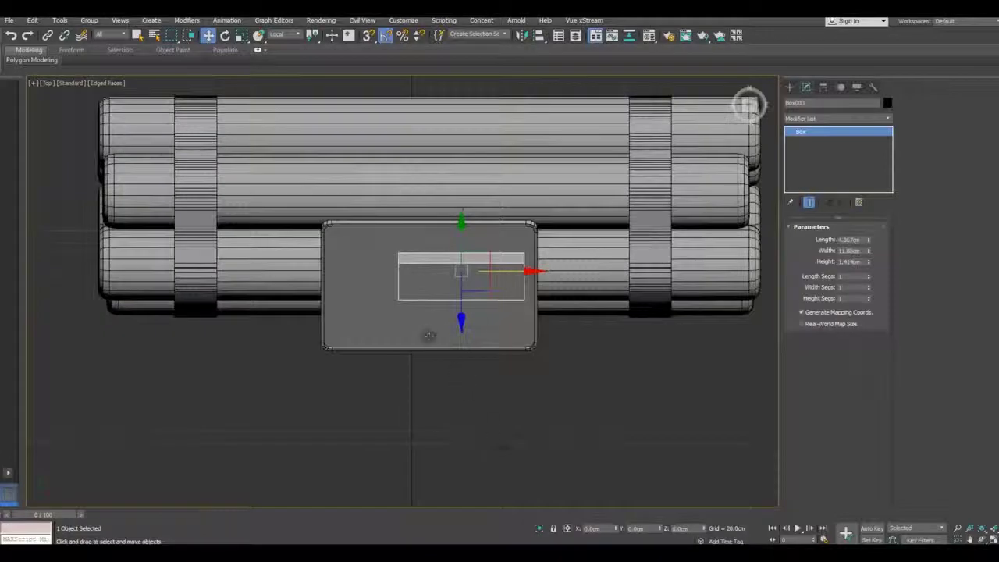
{"action": "left_click", "coordinate": [789, 87]}
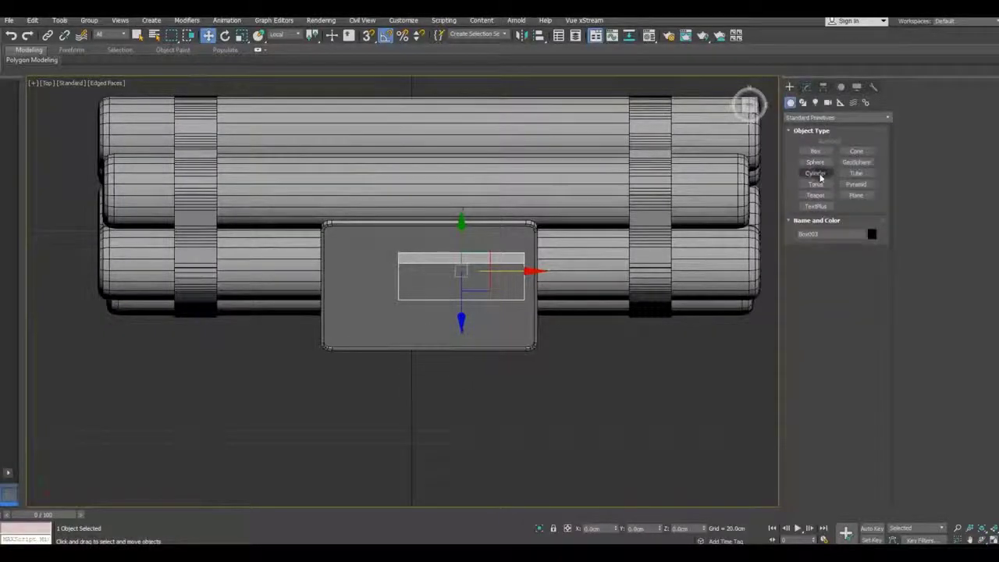
{"action": "left_click", "coordinate": [815, 172]}
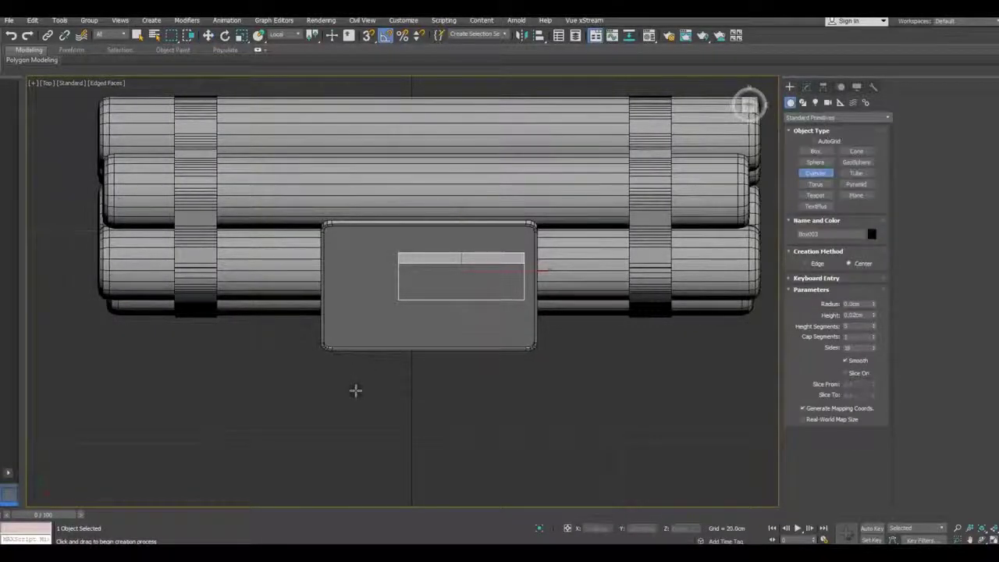
{"action": "mouse_move", "coordinate": [355, 391]}
{"action": "left_mouse_down"}
{"action": "mouse_move", "coordinate": [375, 409]}
{"action": "mouse_move", "coordinate": [369, 405]}
{"action": "left_mouse_up"}
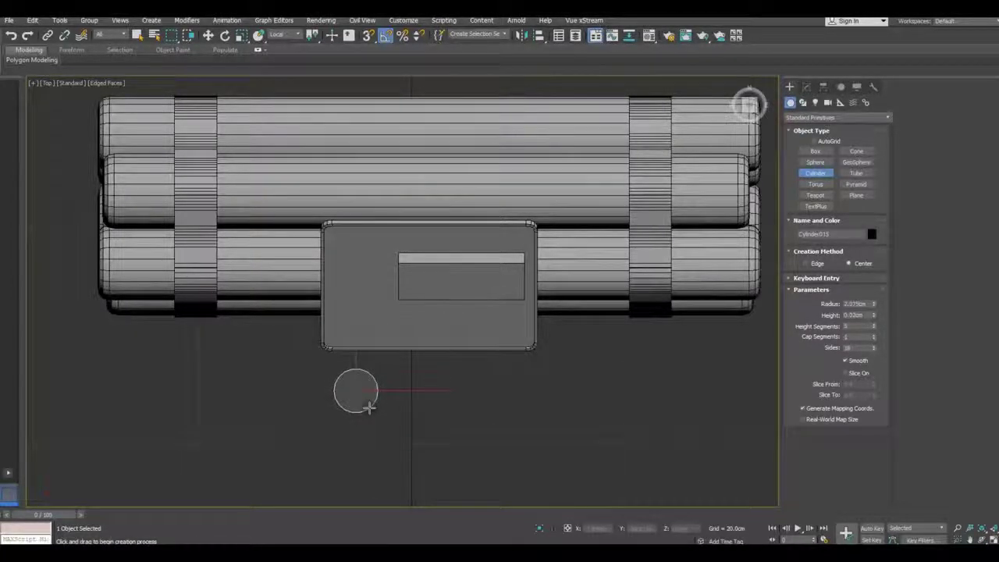
{"action": "key", "text": "w"}
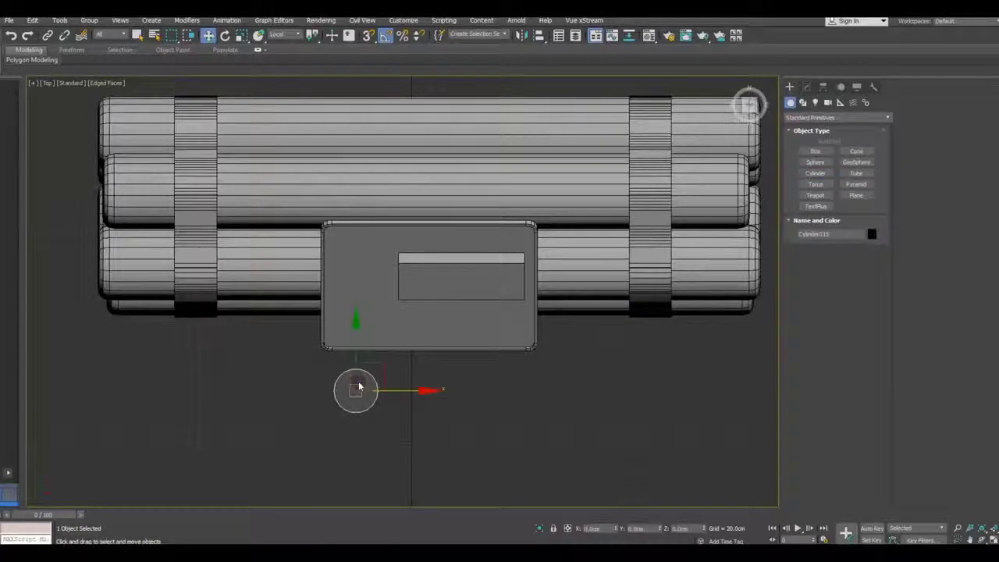
- In Perspective view, raise the new cylinder upward toward the panel
{"action": "key", "text": "p"}
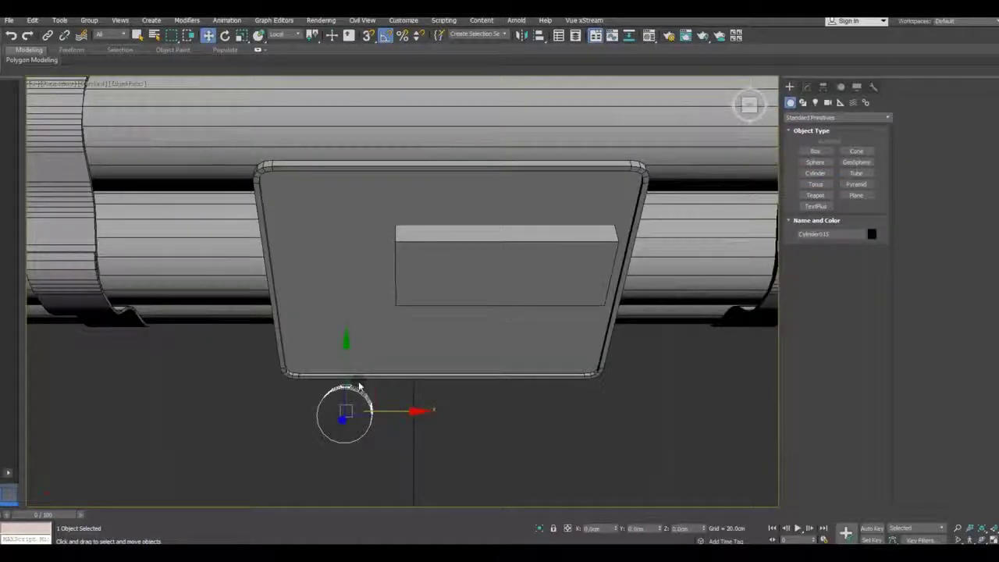
{"action": "middle_click_drag", "start_coordinate": [358, 398], "coordinate": [452, 314], "text": "alt"}
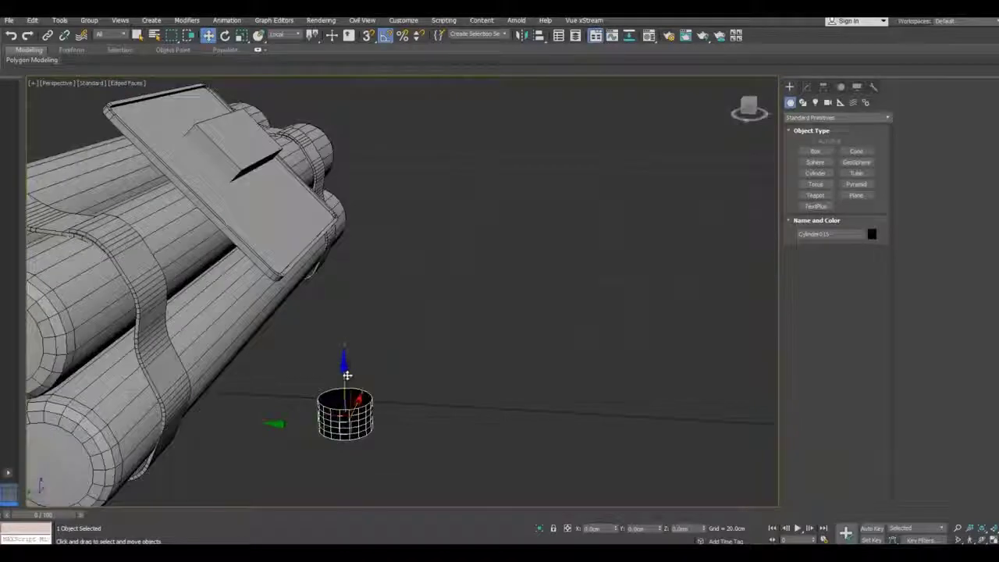
{"action": "left_click_drag", "start_coordinate": [346, 375], "coordinate": [338, 172]}
{"action": "middle_click_drag", "start_coordinate": [389, 232], "coordinate": [705, 125], "text": "alt"}
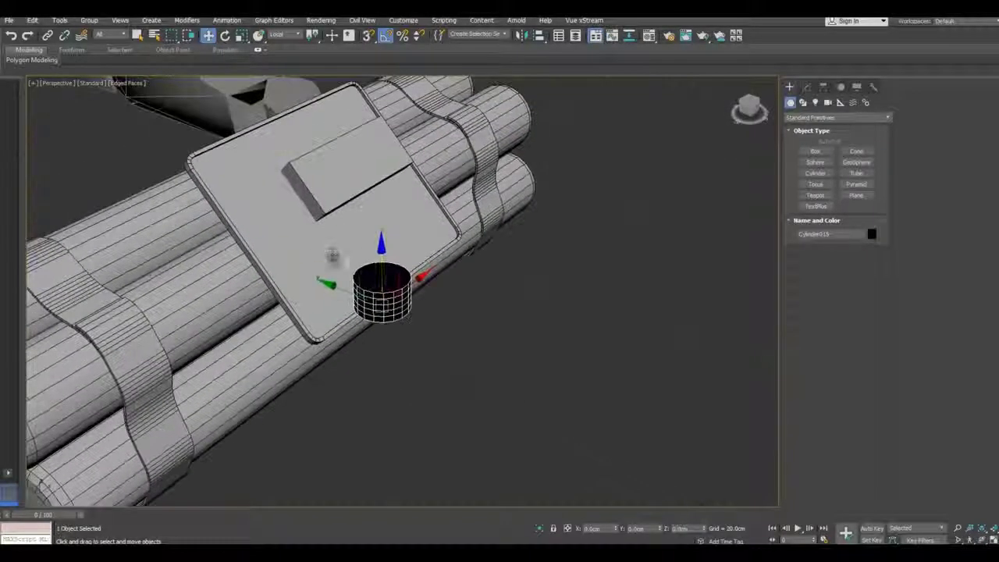
- Assign the grey material to the cylinder from the Material Editor
{"action": "left_click", "coordinate": [647, 36]}
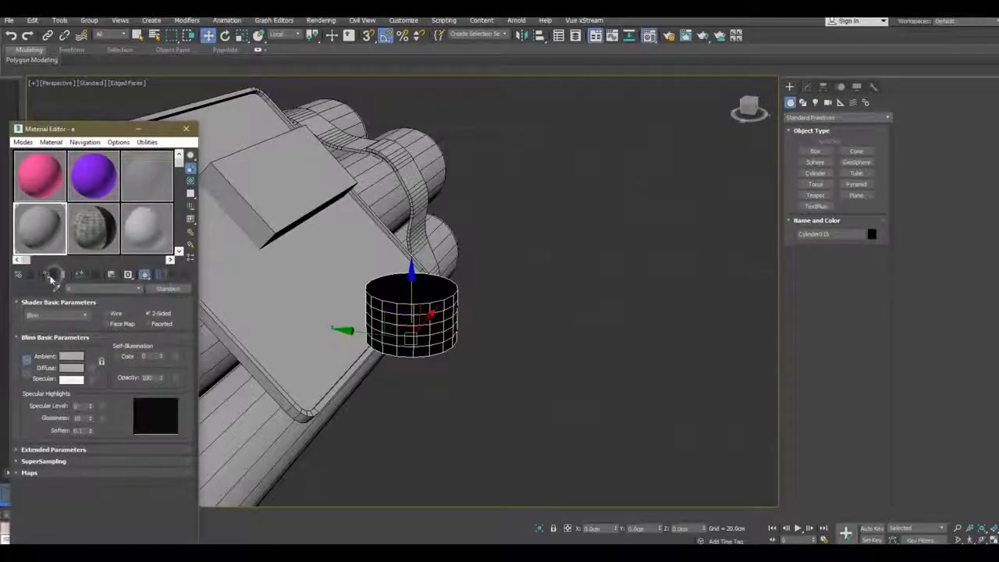
{"action": "left_click", "coordinate": [50, 276]}
{"action": "left_click", "coordinate": [194, 130]}
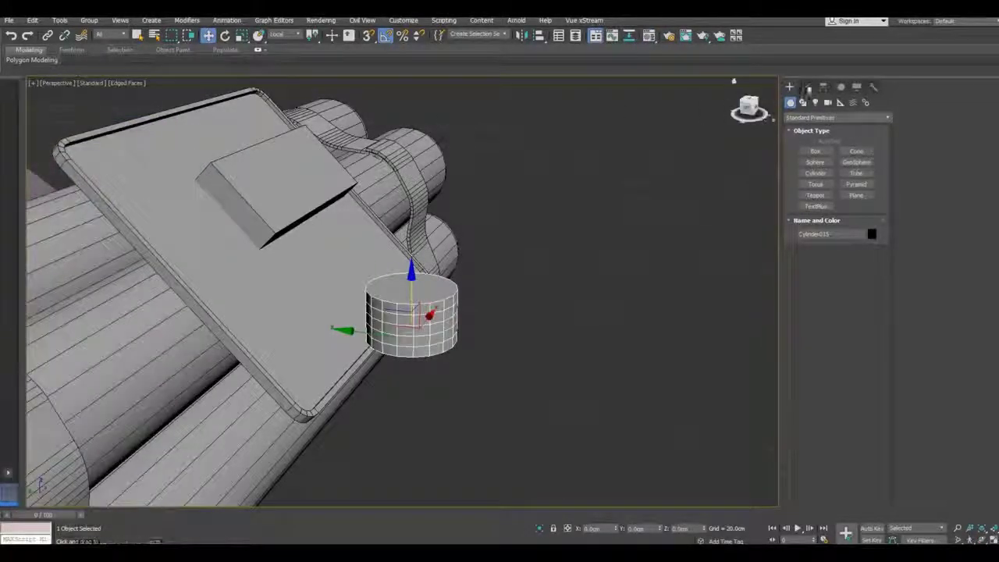
{"action": "left_click", "coordinate": [807, 87]}
- Give the cylinder 1 height segment and tilt it about 45 degrees
{"action": "mouse_move", "coordinate": [874, 264]}
{"action": "left_mouse_down"}
{"action": "mouse_move", "coordinate": [875, 279]}
{"action": "mouse_move", "coordinate": [879, 264]}
{"action": "left_mouse_up"}
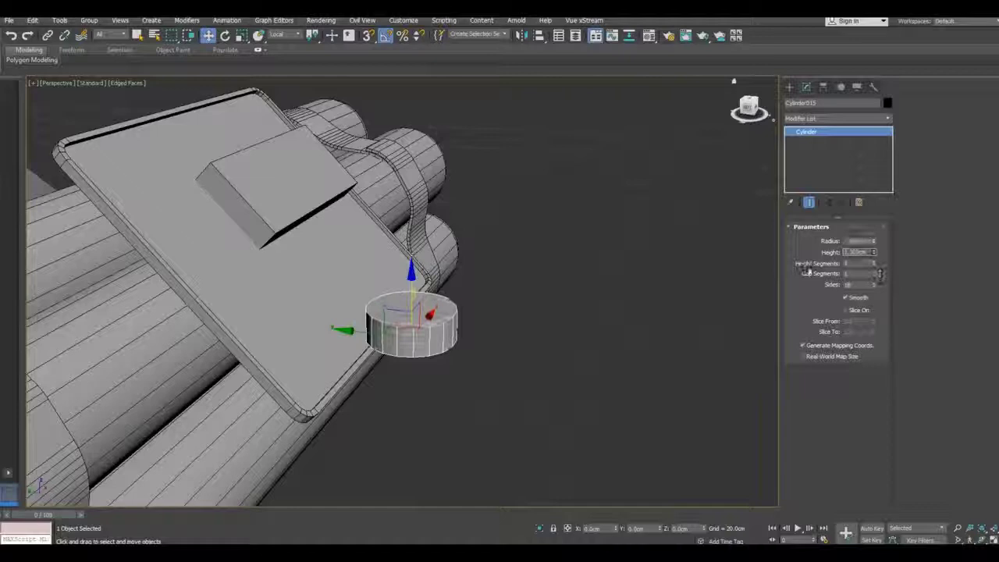
{"action": "left_click", "coordinate": [224, 36]}
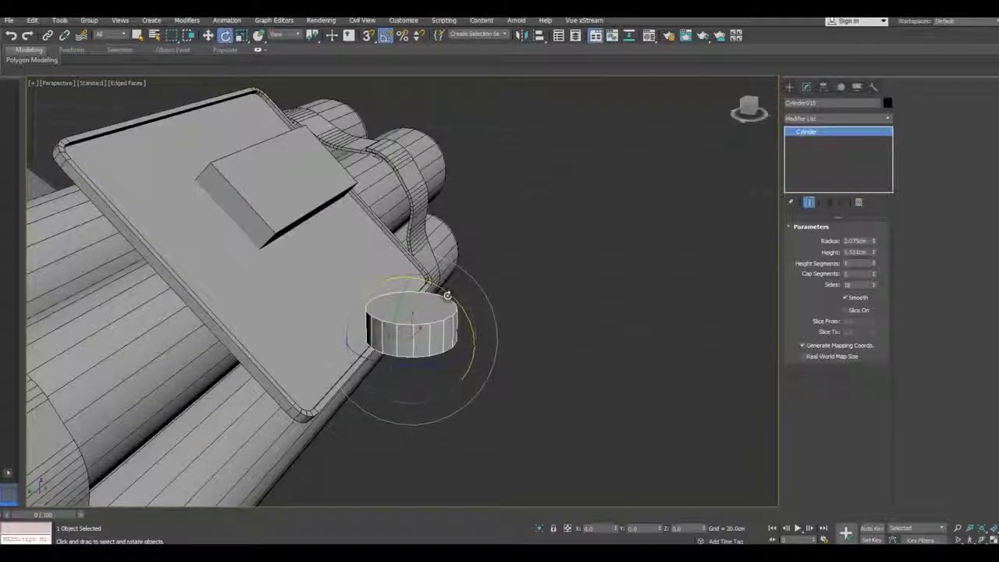
{"action": "left_click_drag", "start_coordinate": [445, 293], "coordinate": [453, 298]}
- Using Local coordinates, move the cylinder onto the top panel beside the box block
{"action": "left_click", "coordinate": [209, 35]}
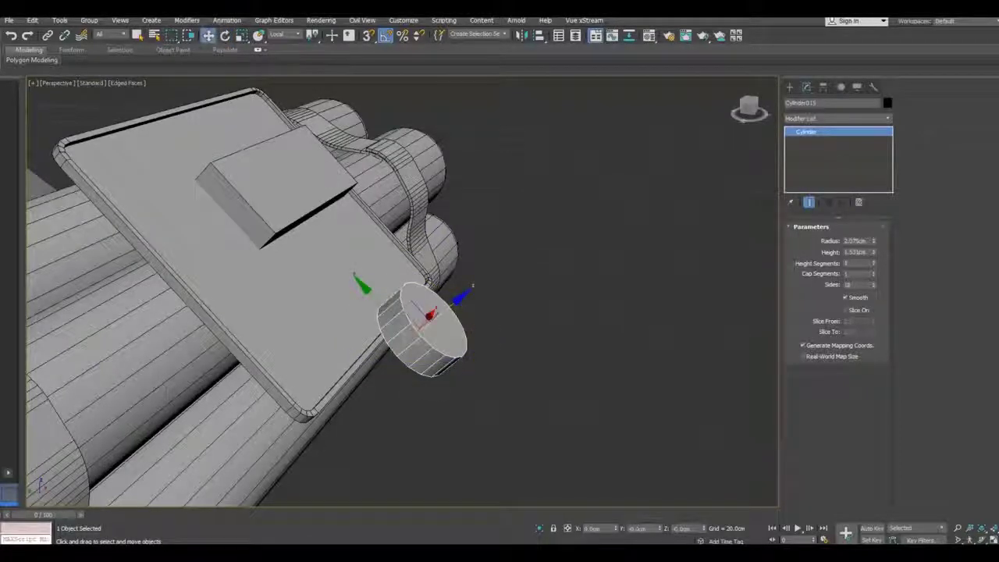
{"action": "left_click", "coordinate": [295, 36]}
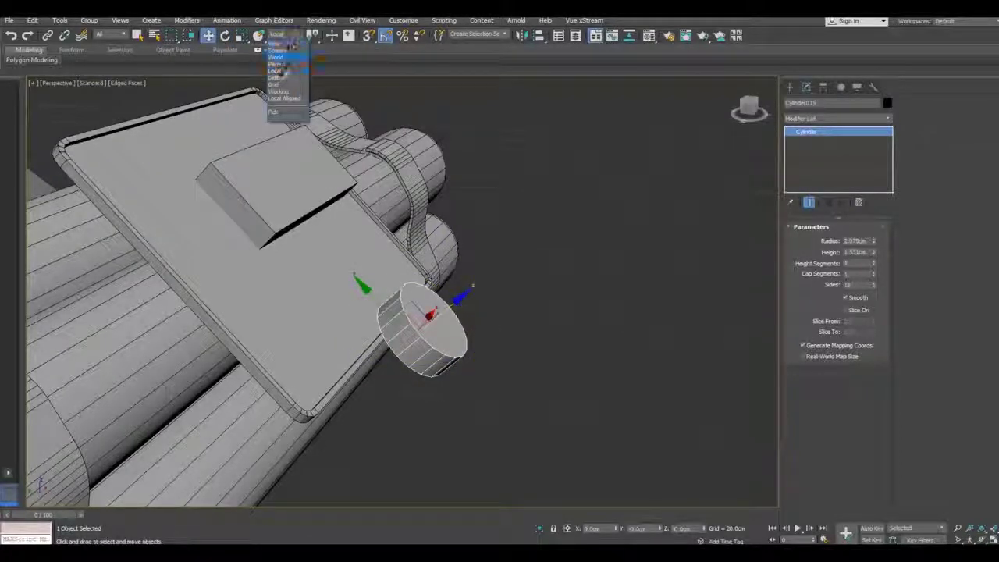
{"action": "left_click", "coordinate": [282, 71]}
{"action": "mouse_move", "coordinate": [367, 291]}
{"action": "left_mouse_down"}
{"action": "mouse_move", "coordinate": [289, 194]}
{"action": "mouse_move", "coordinate": [218, 131]}
{"action": "left_mouse_up"}
{"action": "middle_click_drag", "start_coordinate": [328, 257], "coordinate": [368, 288], "text": "alt"}
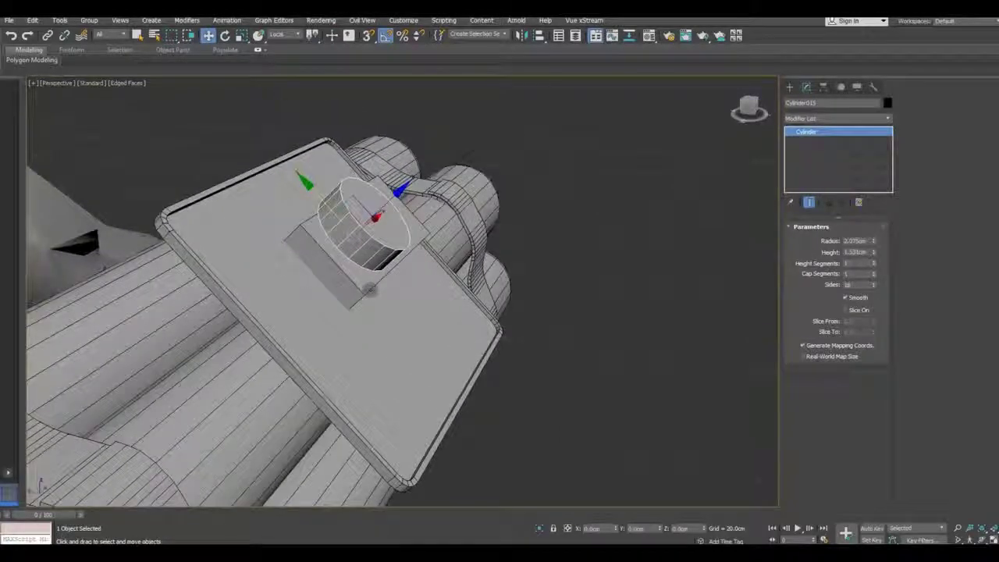
{"action": "mouse_move", "coordinate": [372, 194]}
{"action": "left_mouse_down"}
{"action": "mouse_move", "coordinate": [308, 255]}
{"action": "mouse_move", "coordinate": [359, 273]}
{"action": "left_mouse_up"}
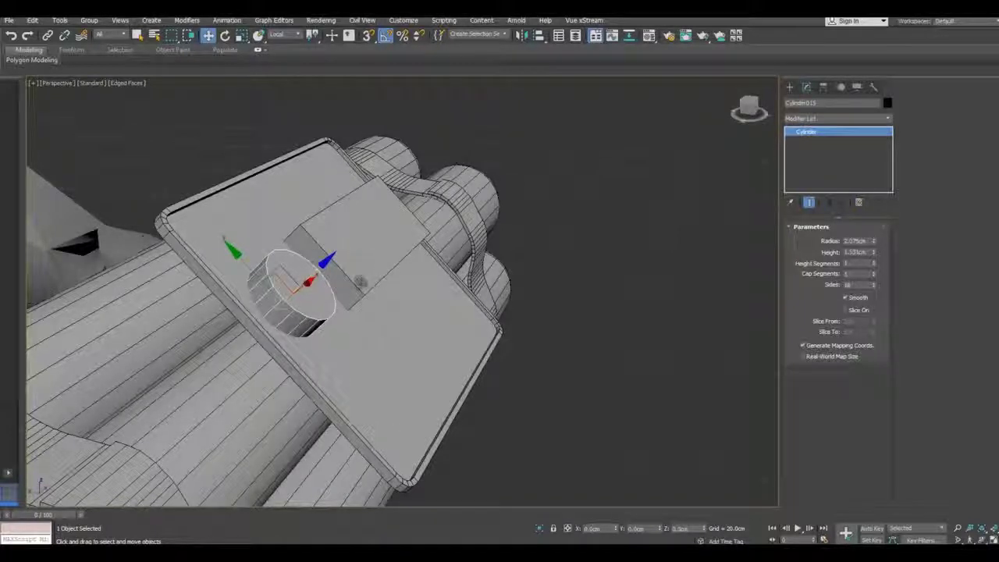
{"action": "mouse_move", "coordinate": [359, 273]}
{"action": "middle_mouse_down", "text": "alt"}
{"action": "mouse_move", "coordinate": [314, 302]}
{"action": "mouse_move", "coordinate": [305, 290]}
{"action": "mouse_move", "coordinate": [453, 285]}
{"action": "middle_mouse_up", "text": "alt"}
{"action": "scroll", "coordinate": [310, 294], "scroll_direction": "up", "scroll_amount": 5}
- Make the knob cylinder shorter with a smaller radius, keeping it seated on the panel
{"action": "left_click_drag", "start_coordinate": [873, 257], "coordinate": [872, 263]}
{"action": "middle_click_drag", "start_coordinate": [352, 305], "coordinate": [297, 291], "text": "alt"}
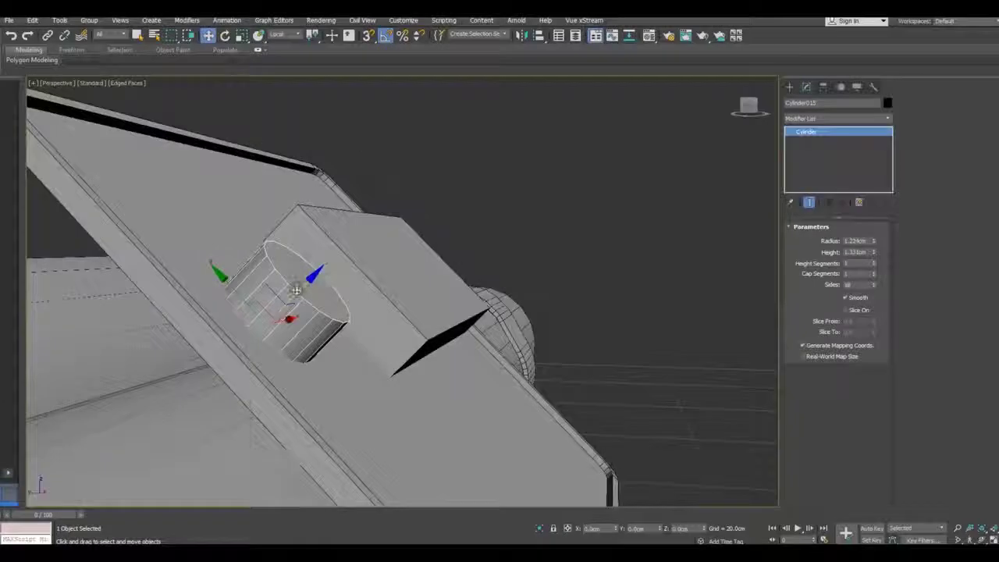
{"action": "left_click_drag", "start_coordinate": [304, 287], "coordinate": [302, 291]}
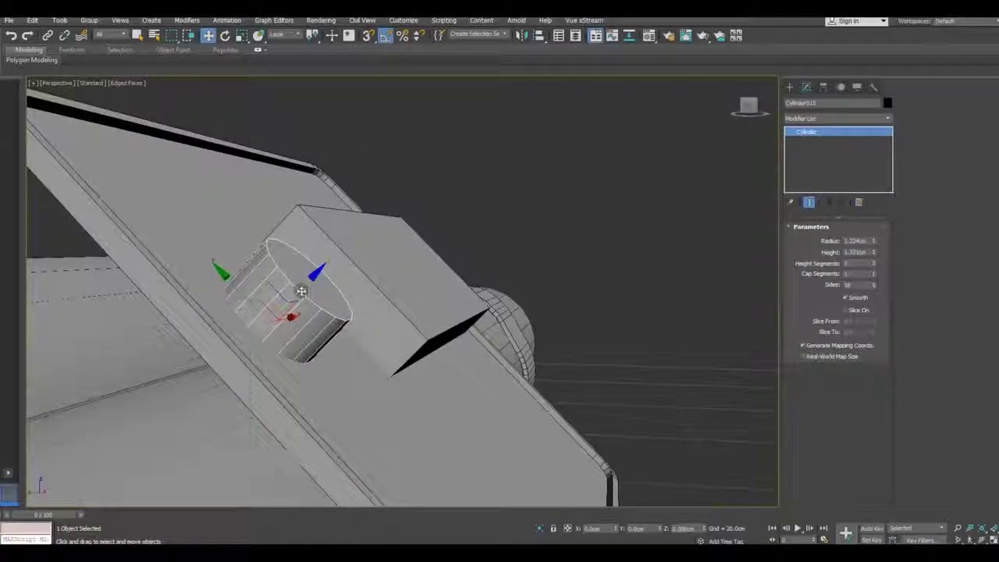
{"action": "left_click_drag", "start_coordinate": [874, 254], "coordinate": [872, 263]}
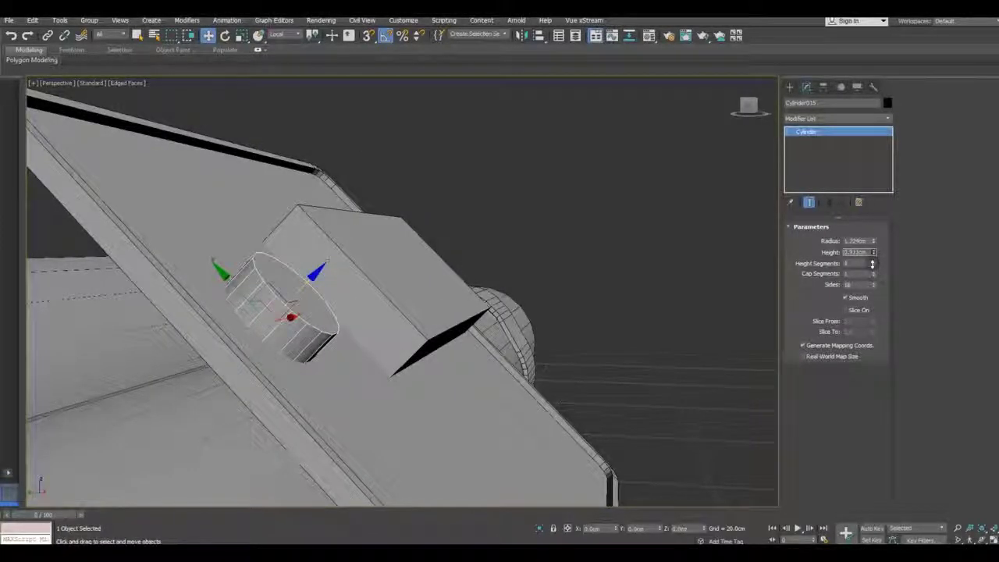
{"action": "middle_click_drag", "start_coordinate": [334, 282], "coordinate": [336, 328], "text": "alt"}
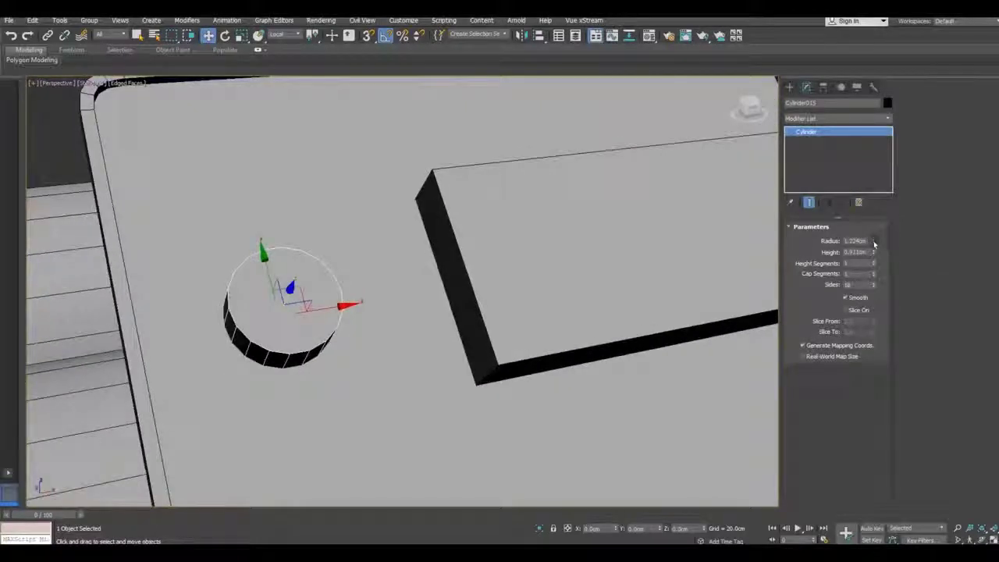
{"action": "left_click_drag", "start_coordinate": [872, 243], "coordinate": [872, 244]}
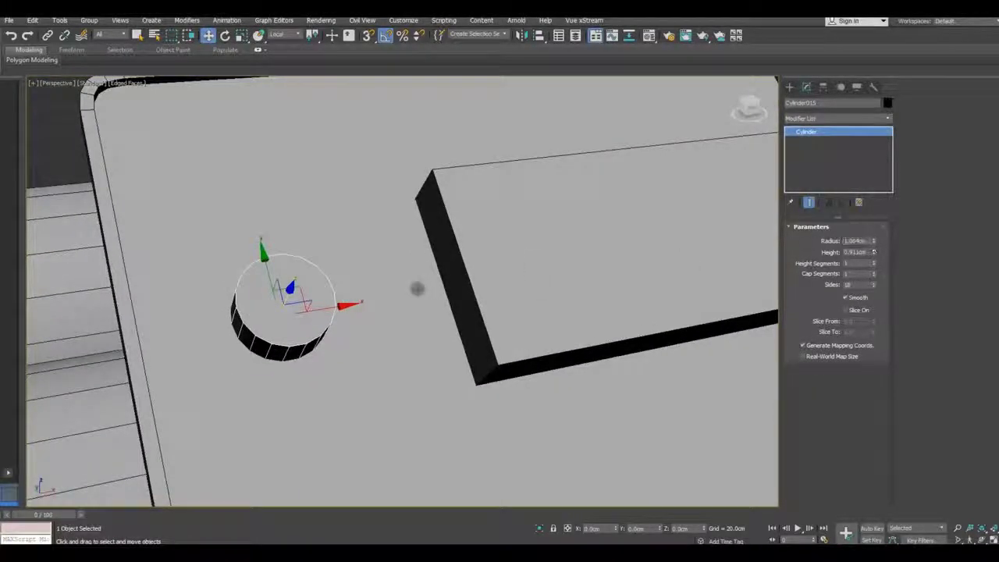
{"action": "middle_click_drag", "start_coordinate": [416, 289], "coordinate": [442, 277], "text": "alt"}
{"action": "left_click", "coordinate": [875, 253]}
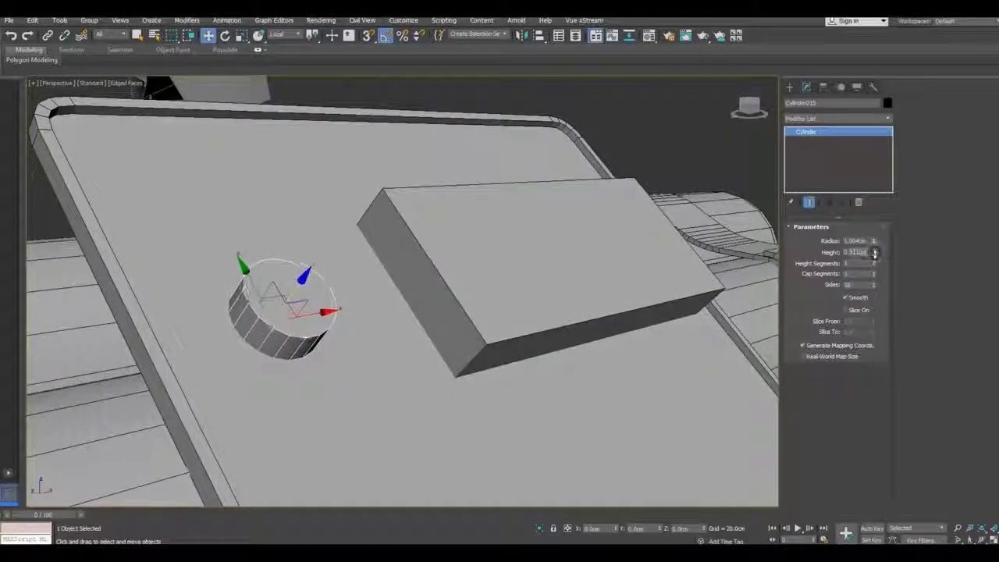
{"action": "middle_click_drag", "start_coordinate": [464, 257], "coordinate": [437, 234], "text": "alt"}
{"action": "left_click_drag", "start_coordinate": [306, 311], "coordinate": [306, 310]}
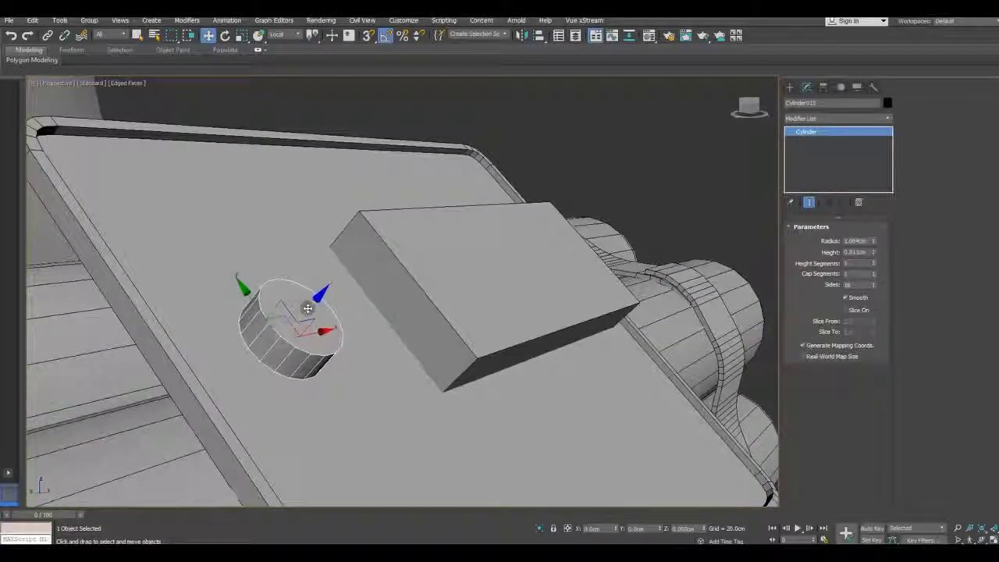
{"action": "mouse_move", "coordinate": [374, 319]}
{"action": "middle_mouse_down", "text": "alt"}
{"action": "mouse_move", "coordinate": [390, 331]}
{"action": "mouse_move", "coordinate": [412, 306]}
{"action": "middle_mouse_up", "text": "alt"}
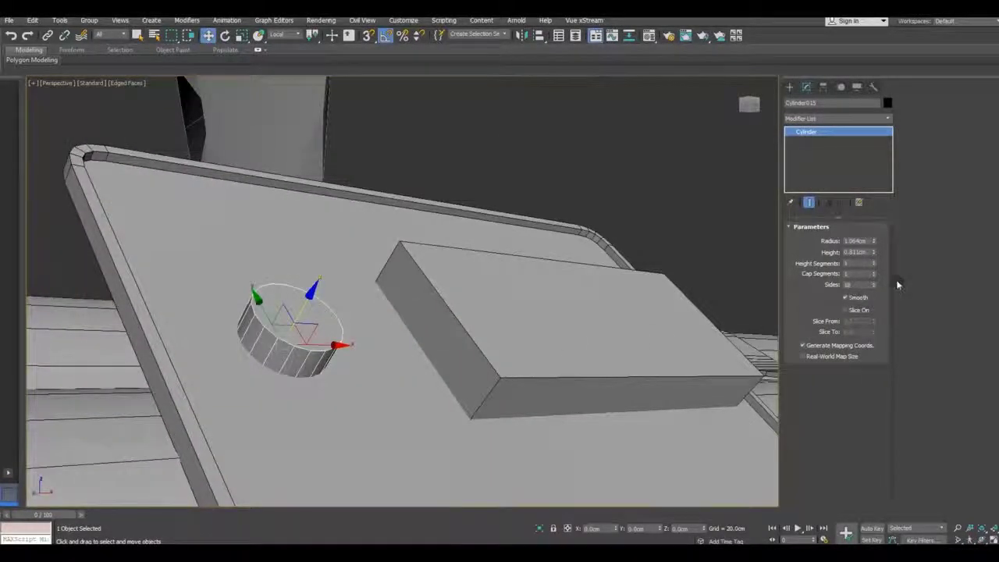
- Set the knob to 20 sides and clone it as Cylinder016 below the original
{"action": "left_click", "coordinate": [874, 282]}
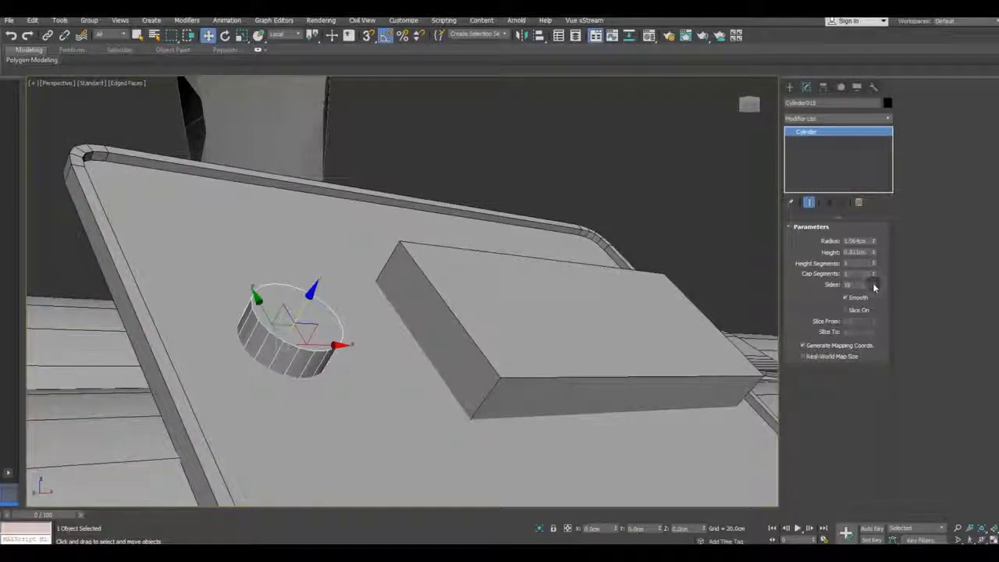
{"action": "left_click", "coordinate": [873, 284]}
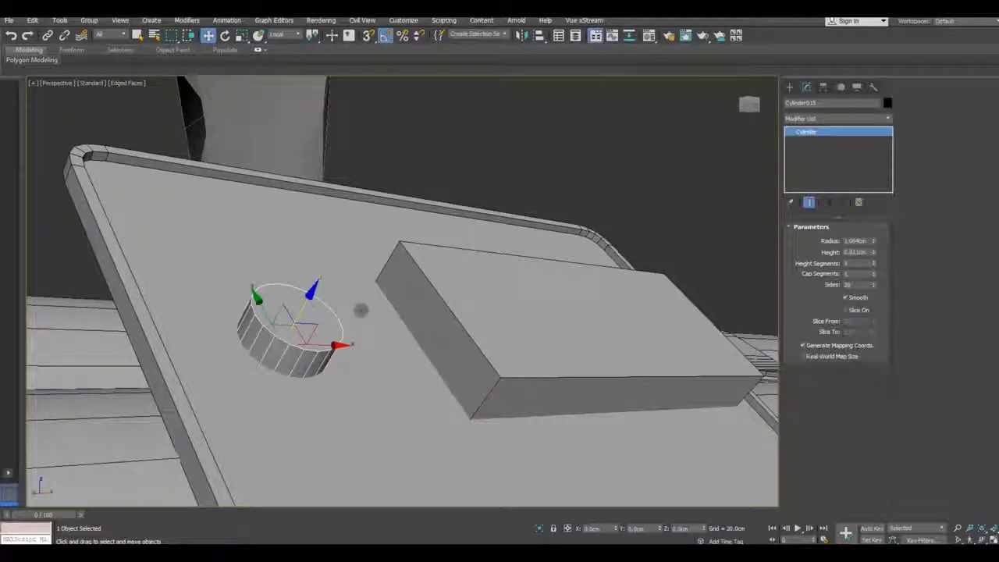
{"action": "mouse_move", "coordinate": [357, 310]}
{"action": "middle_mouse_down", "text": "alt"}
{"action": "mouse_move", "coordinate": [403, 336]}
{"action": "mouse_move", "coordinate": [372, 343]}
{"action": "middle_mouse_up", "text": "alt"}
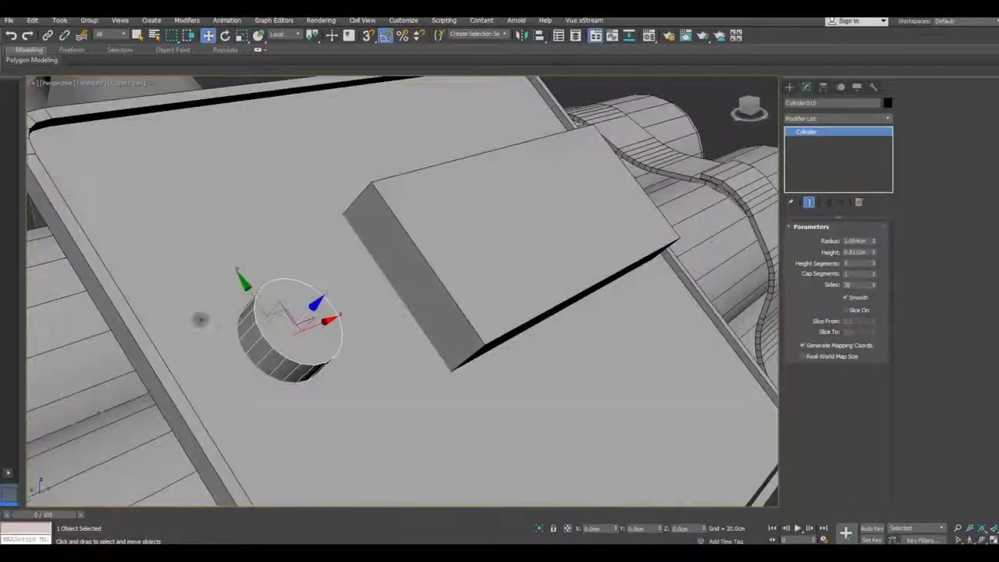
{"action": "middle_click_drag", "start_coordinate": [199, 319], "coordinate": [313, 325], "text": "alt"}
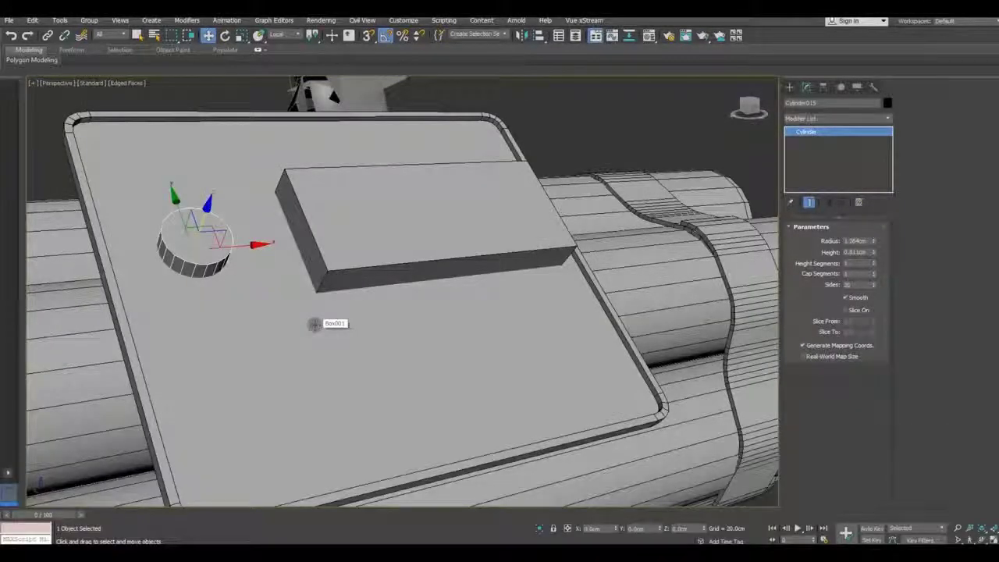
{"action": "mouse_move", "coordinate": [265, 244]}
{"action": "left_mouse_down", "text": "shift"}
{"action": "mouse_move", "coordinate": [304, 341]}
{"action": "mouse_move", "coordinate": [636, 293]}
{"action": "left_mouse_up", "text": "shift"}
- Create the knob copy, move it to the panel's edge and thin it to a narrow column
{"action": "left_click", "coordinate": [493, 327]}
{"action": "middle_click_drag", "start_coordinate": [636, 293], "coordinate": [368, 317], "text": "alt"}
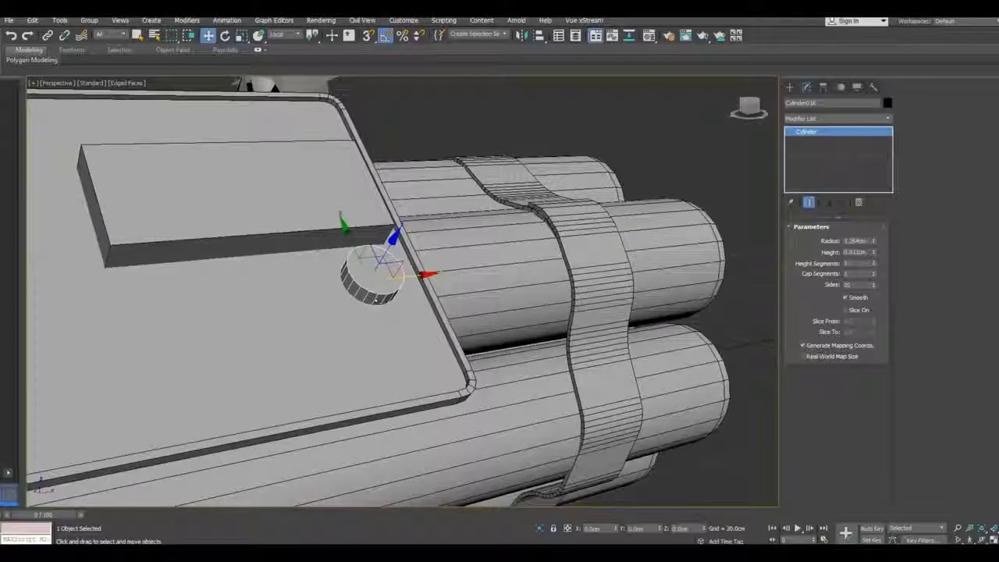
{"action": "key", "text": "z"}
{"action": "left_click_drag", "start_coordinate": [874, 244], "coordinate": [872, 266]}
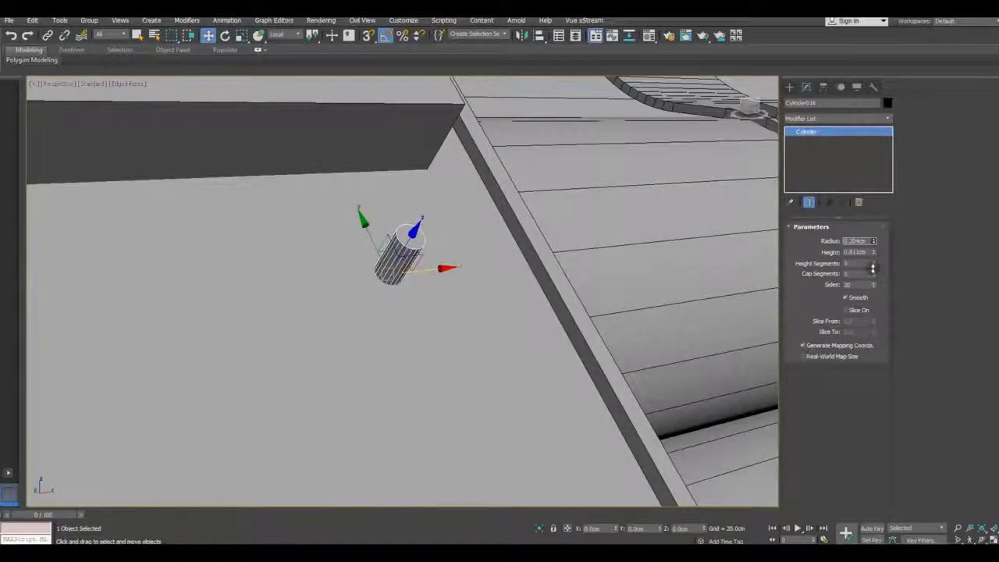
{"action": "left_click_drag", "start_coordinate": [872, 267], "coordinate": [872, 261]}
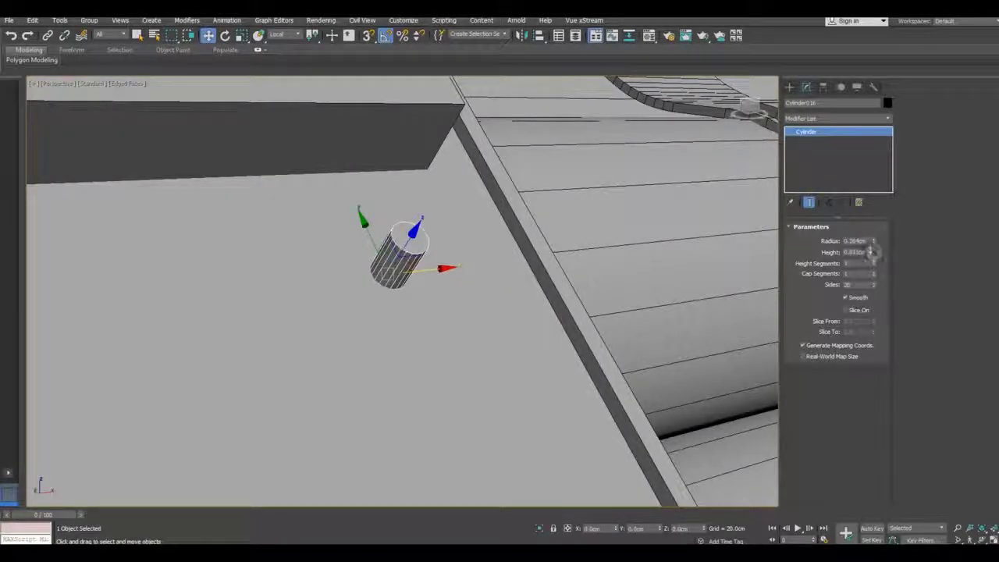
- Thicken and slightly lengthen the peg, nudging it down against the dynamite tubes
{"action": "middle_click_drag", "start_coordinate": [492, 246], "coordinate": [414, 269], "text": "alt"}
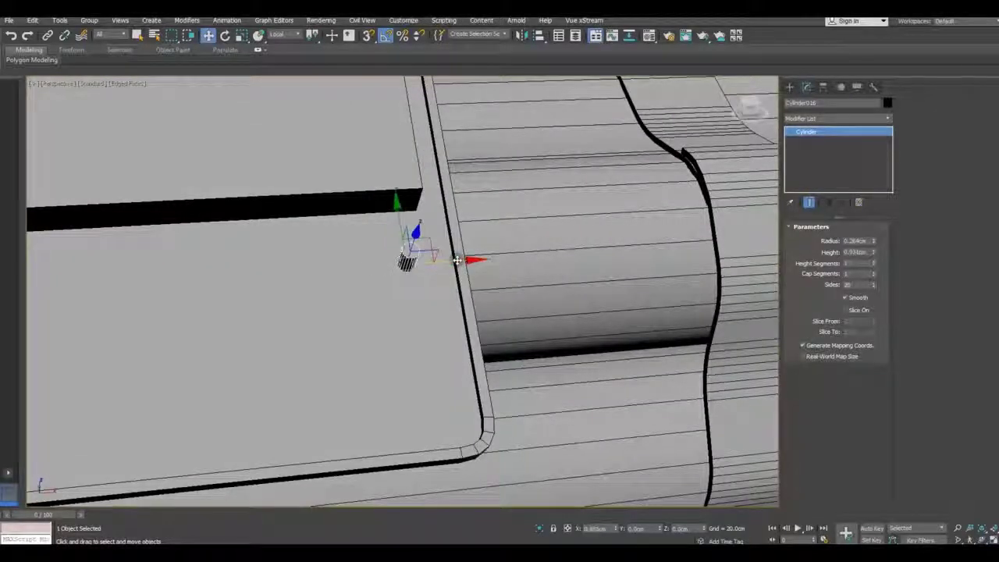
{"action": "scroll", "coordinate": [375, 263], "scroll_direction": "up", "scroll_amount": 3}
{"action": "middle_click_drag", "start_coordinate": [374, 263], "coordinate": [336, 258], "text": "alt"}
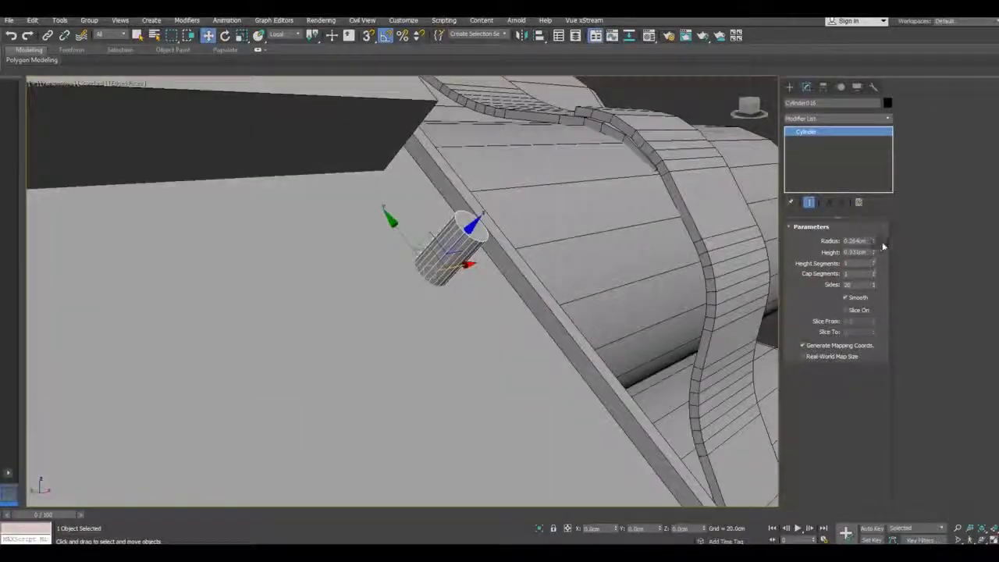
{"action": "left_click_drag", "start_coordinate": [875, 243], "coordinate": [868, 238]}
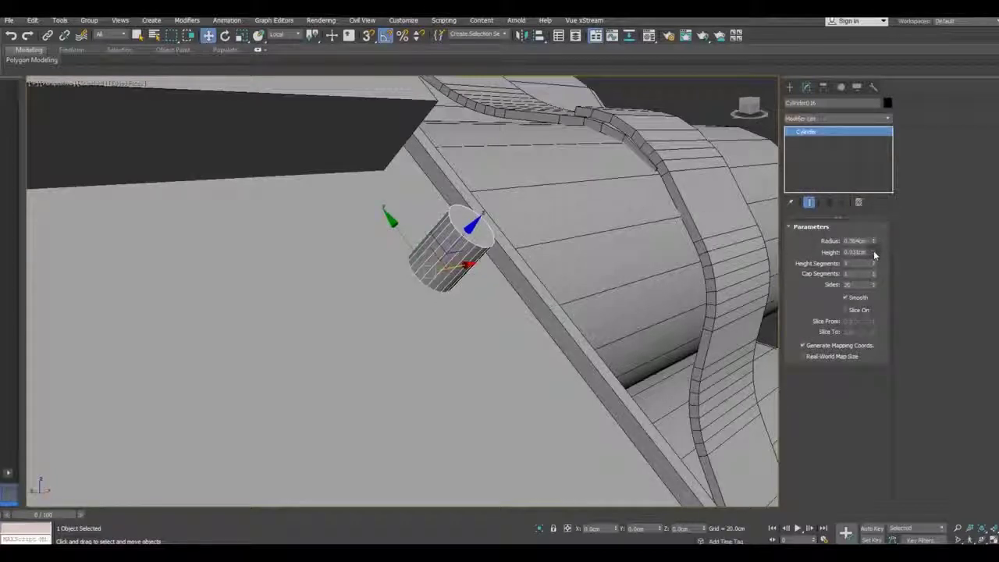
{"action": "left_click_drag", "start_coordinate": [875, 254], "coordinate": [875, 254]}
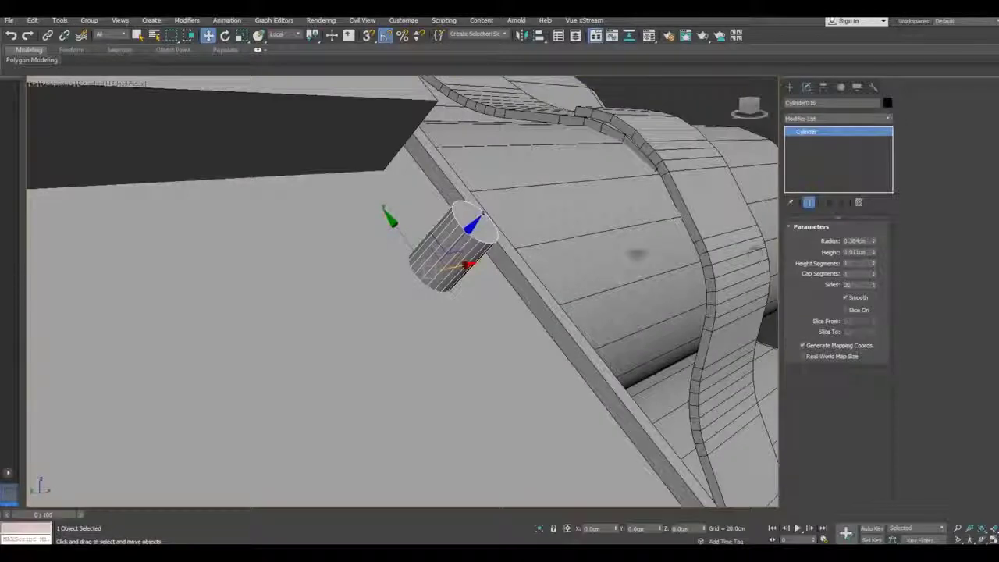
{"action": "middle_click_drag", "start_coordinate": [435, 235], "coordinate": [448, 304], "text": "alt"}
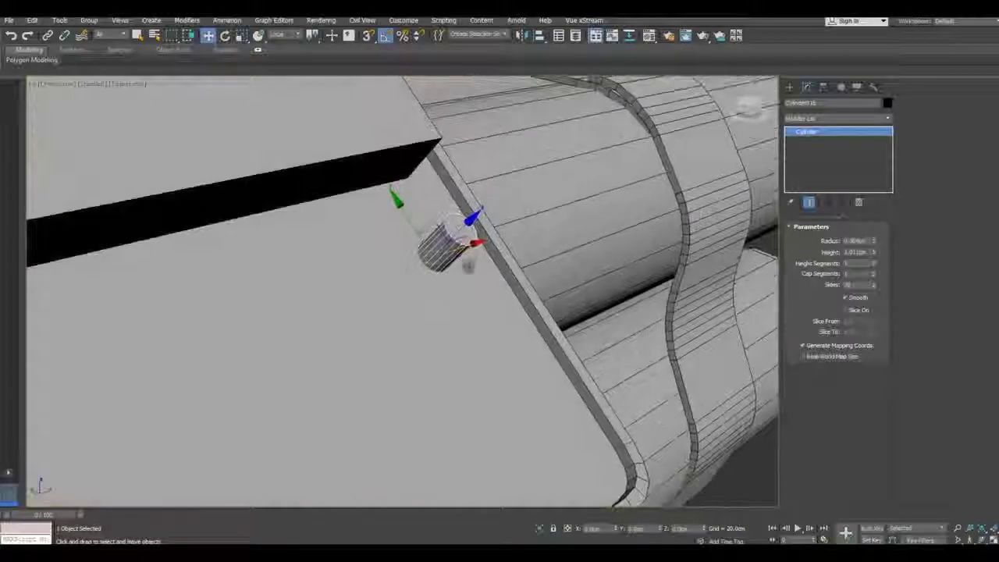
{"action": "left_click_drag", "start_coordinate": [462, 232], "coordinate": [457, 229]}
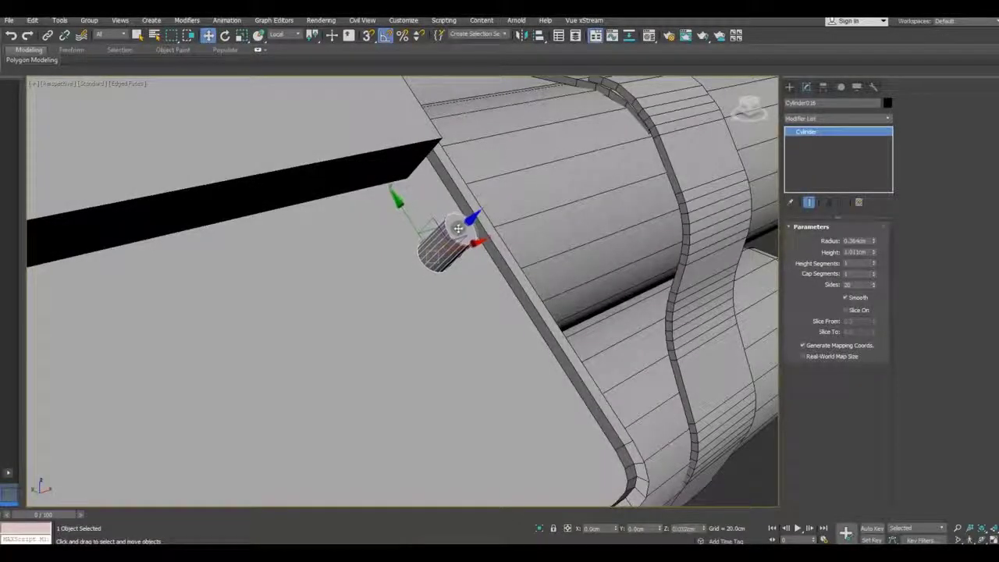
{"action": "scroll", "coordinate": [461, 232], "scroll_direction": "down", "scroll_amount": 2}
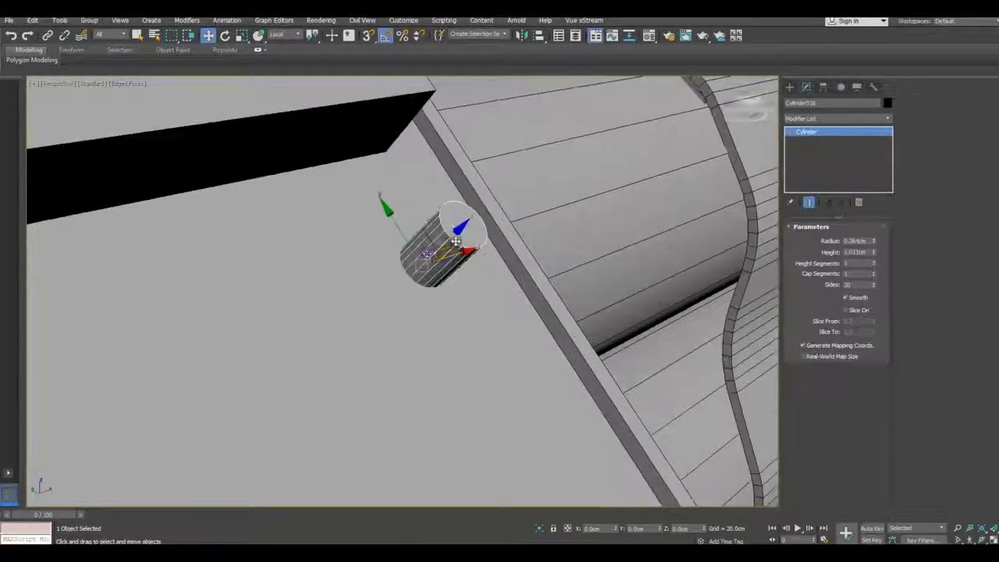
- Set the peg's radius to about 0.344cm and shift it along the panel edge
{"action": "mouse_move", "coordinate": [437, 250]}
{"action": "middle_mouse_down", "text": "alt"}
{"action": "mouse_move", "coordinate": [421, 265]}
{"action": "mouse_move", "coordinate": [346, 283]}
{"action": "middle_mouse_up", "text": "alt"}
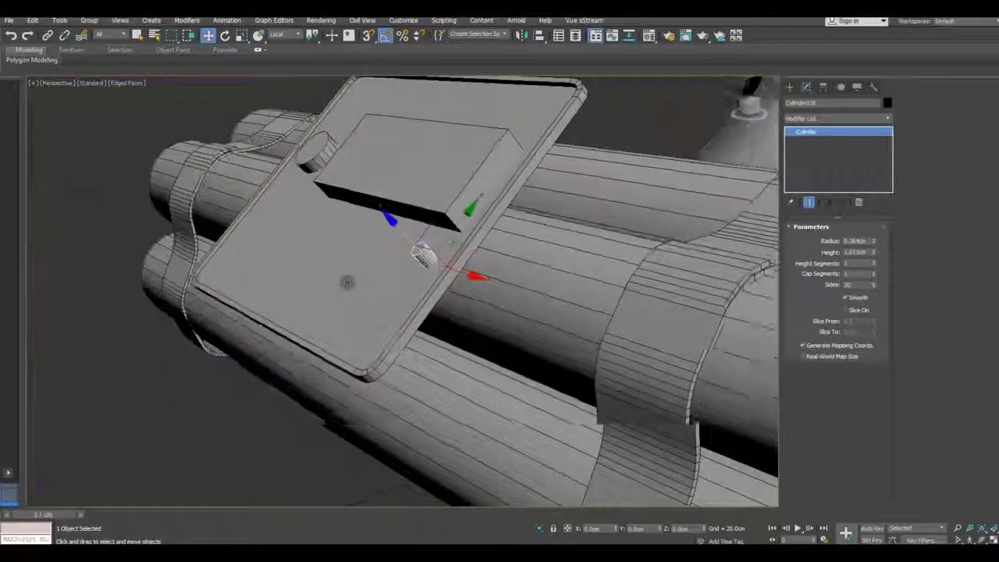
{"action": "key", "text": "z"}
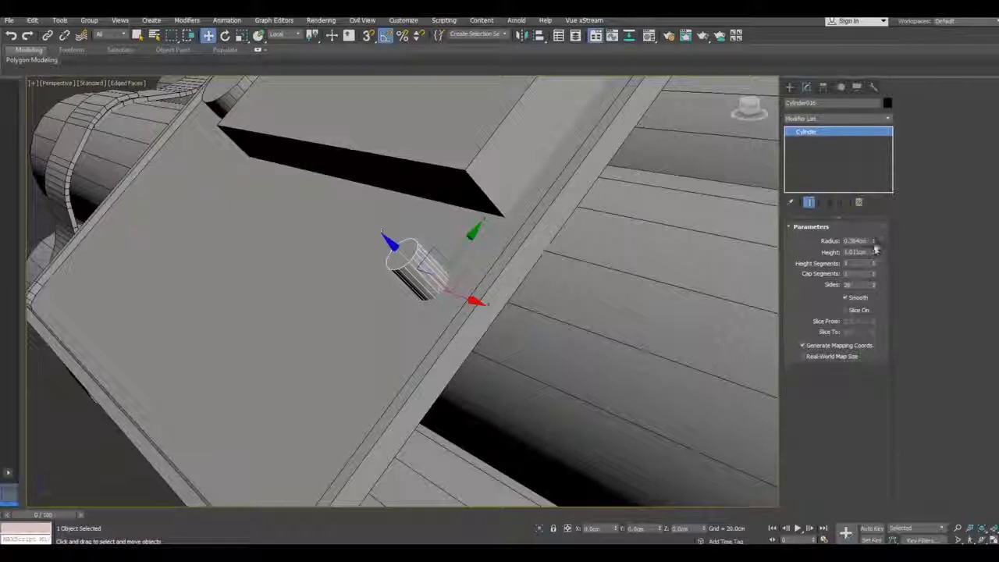
{"action": "left_click_drag", "start_coordinate": [873, 241], "coordinate": [869, 238]}
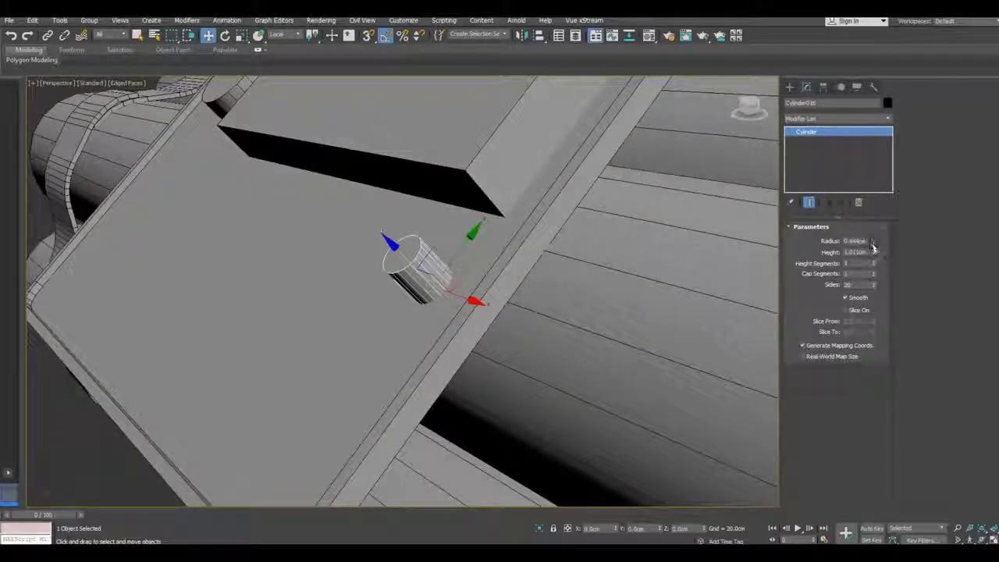
{"action": "left_click_drag", "start_coordinate": [874, 247], "coordinate": [875, 244]}
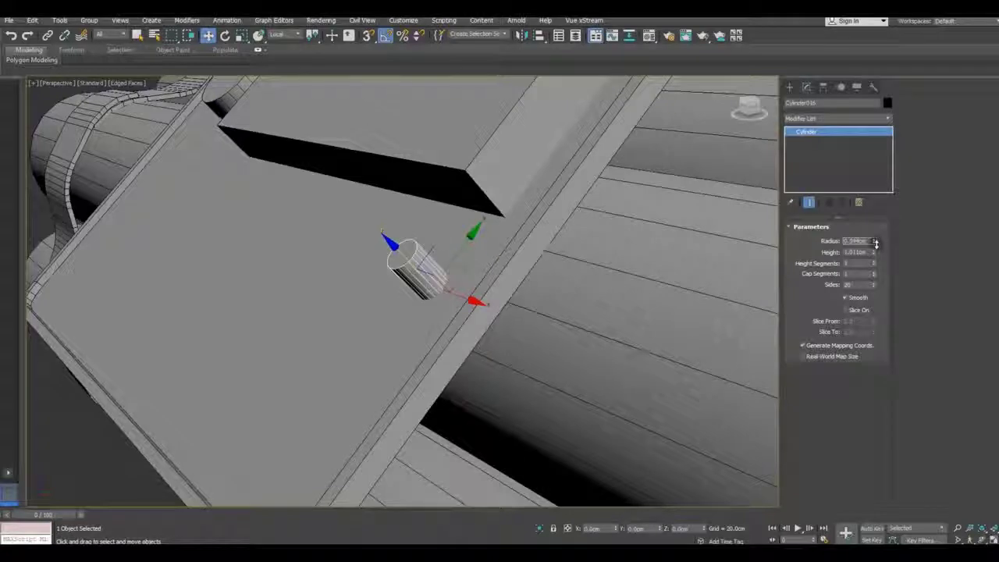
{"action": "middle_click_drag", "start_coordinate": [448, 217], "coordinate": [382, 244], "text": "alt"}
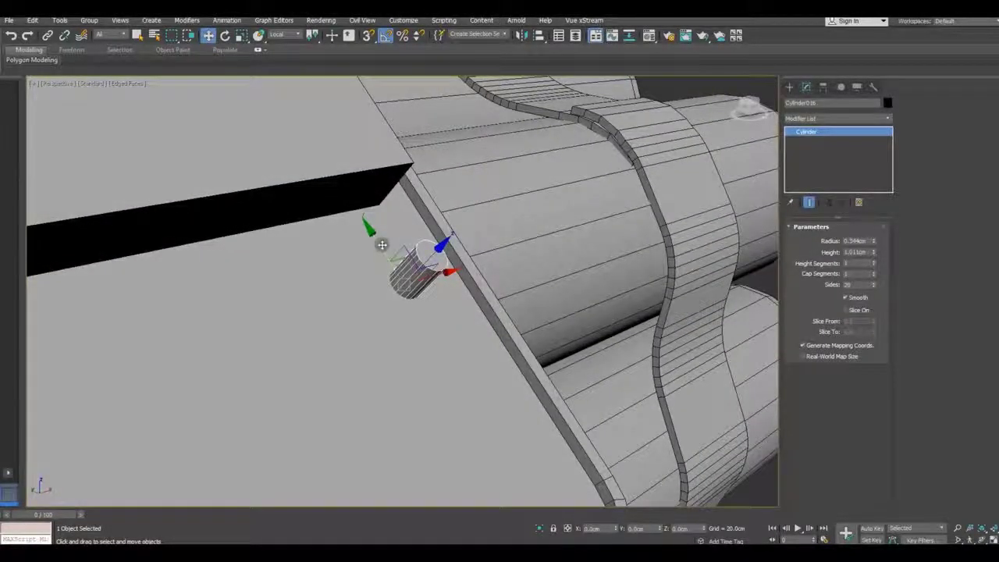
{"action": "mouse_move", "coordinate": [381, 244]}
{"action": "left_mouse_down"}
{"action": "mouse_move", "coordinate": [393, 261]}
{"action": "mouse_move", "coordinate": [356, 210]}
{"action": "left_mouse_up"}
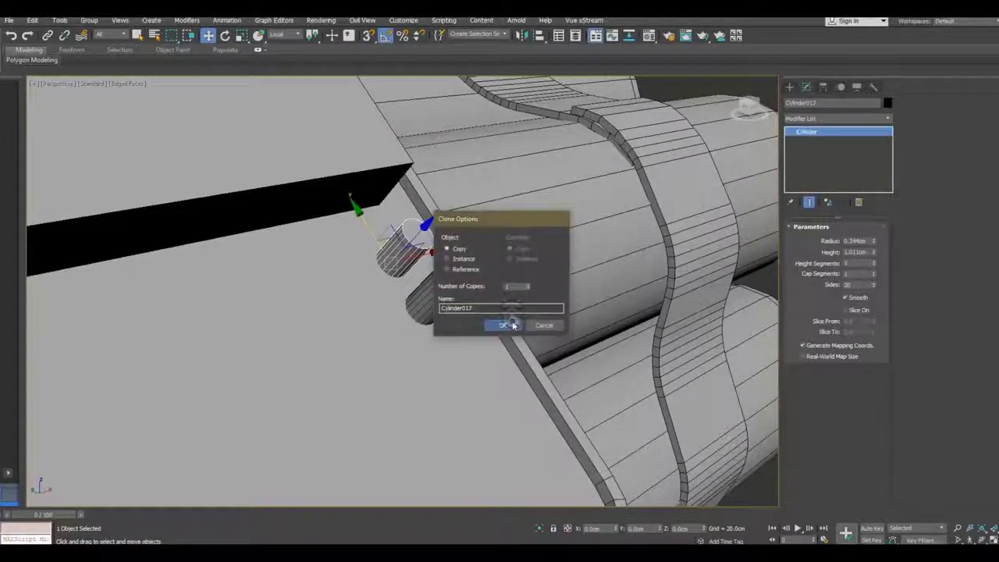
- Copy the peg and make the new one thinner with an adjusted height
{"action": "left_click", "coordinate": [508, 324]}
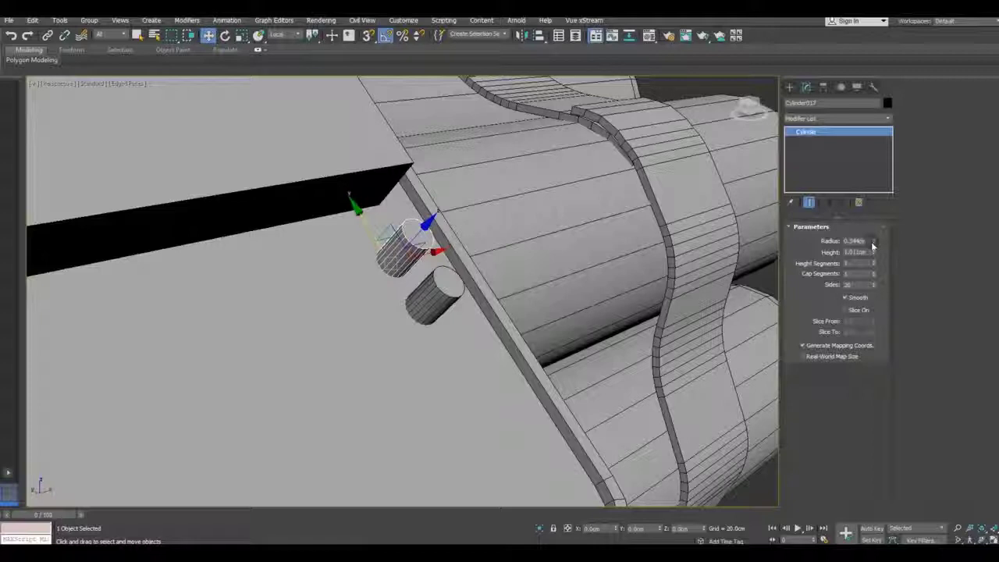
{"action": "left_click_drag", "start_coordinate": [873, 244], "coordinate": [871, 246]}
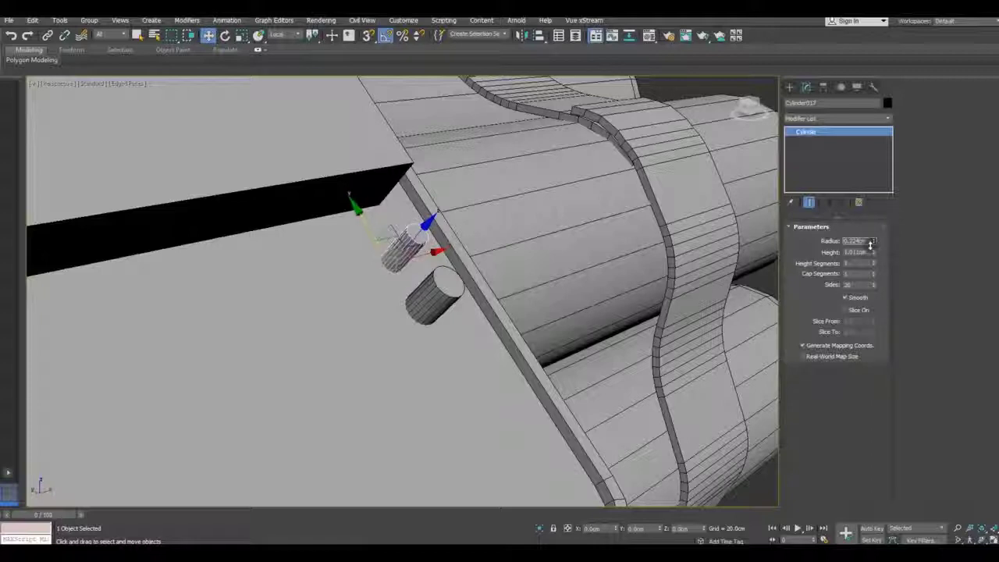
{"action": "mouse_move", "coordinate": [434, 270]}
{"action": "middle_mouse_down", "text": "alt"}
{"action": "mouse_move", "coordinate": [463, 251]}
{"action": "mouse_move", "coordinate": [484, 257]}
{"action": "middle_mouse_up", "text": "alt"}
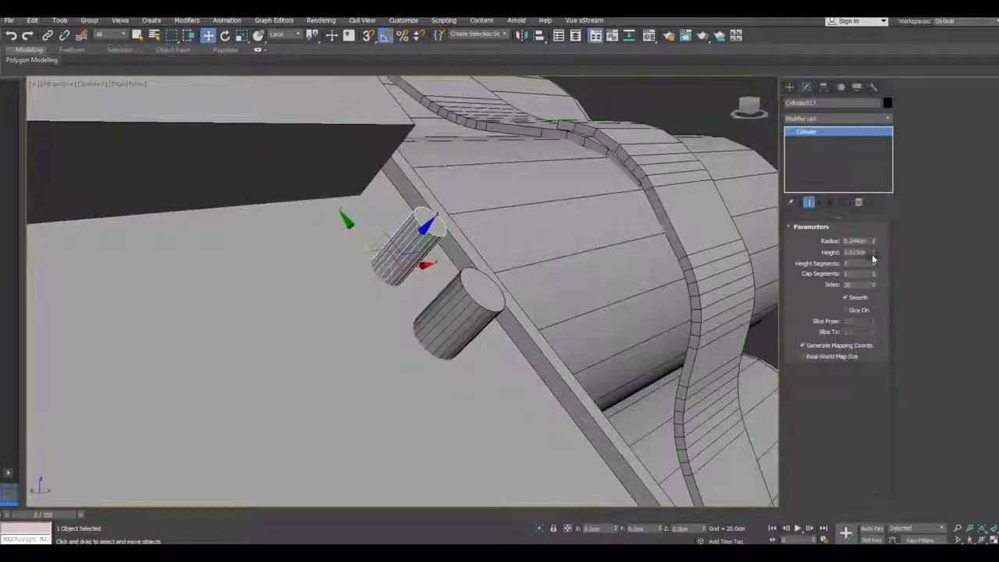
{"action": "left_click_drag", "start_coordinate": [872, 258], "coordinate": [872, 254]}
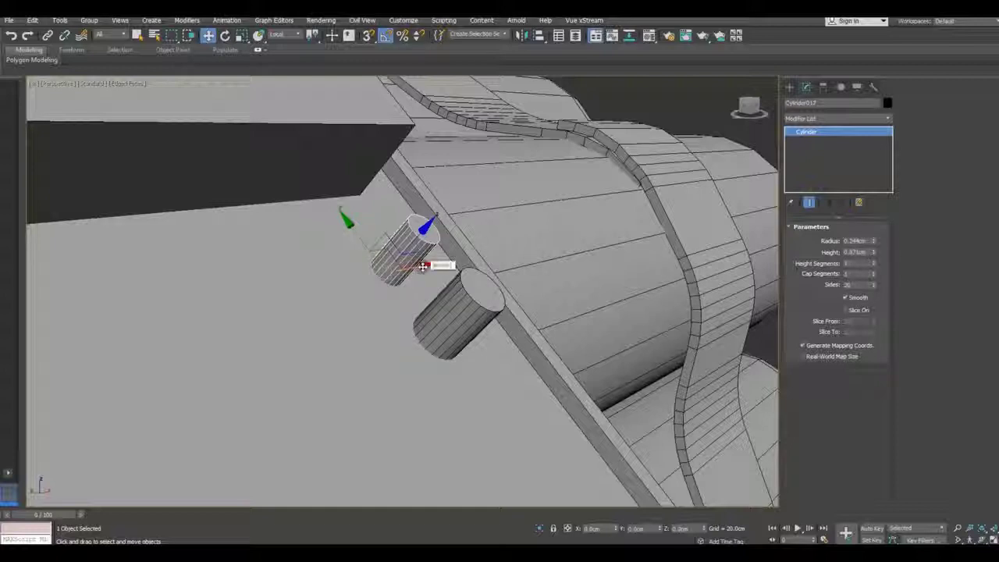
- Clone the peg again, move it down the panel and thin it to about 0.204cm radius
{"action": "left_click_drag", "start_coordinate": [422, 266], "coordinate": [371, 275], "text": "shift"}
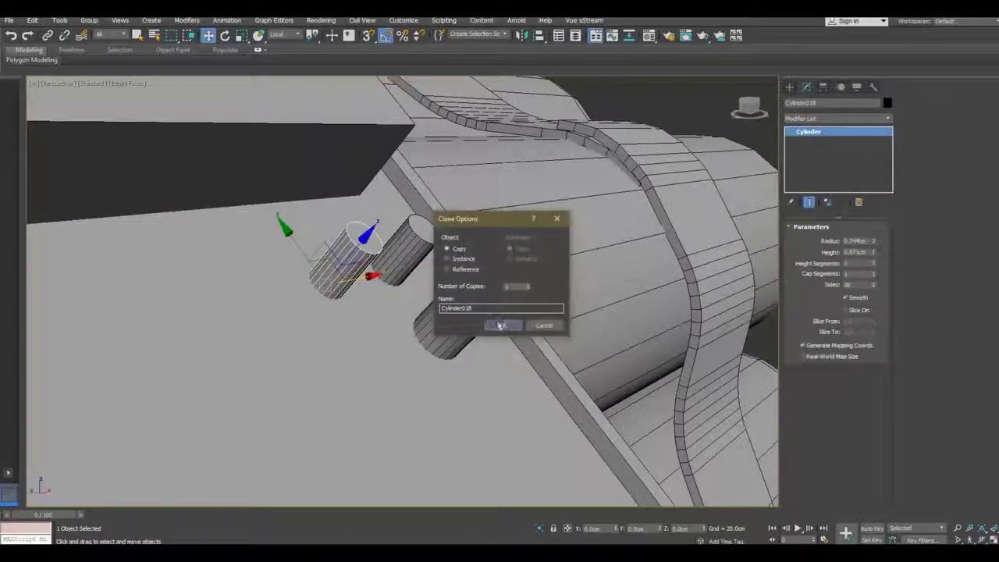
{"action": "left_click", "coordinate": [498, 323]}
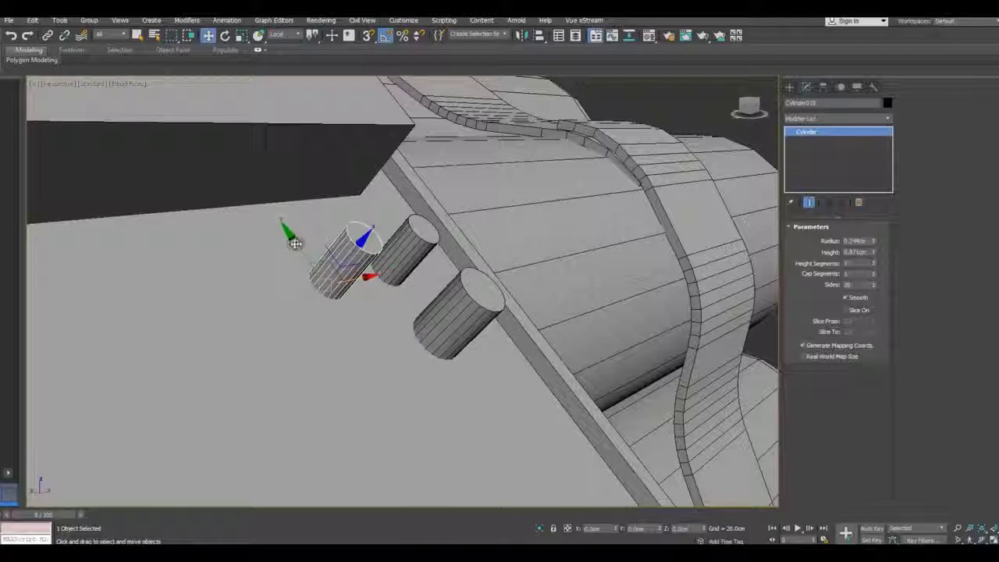
{"action": "left_click_drag", "start_coordinate": [295, 242], "coordinate": [322, 281]}
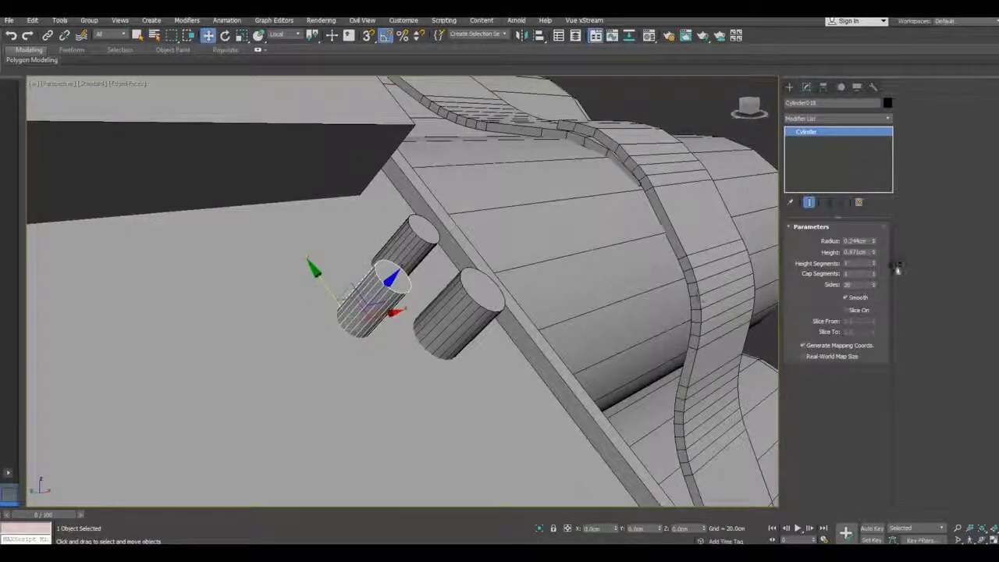
{"action": "left_click_drag", "start_coordinate": [874, 244], "coordinate": [873, 257]}
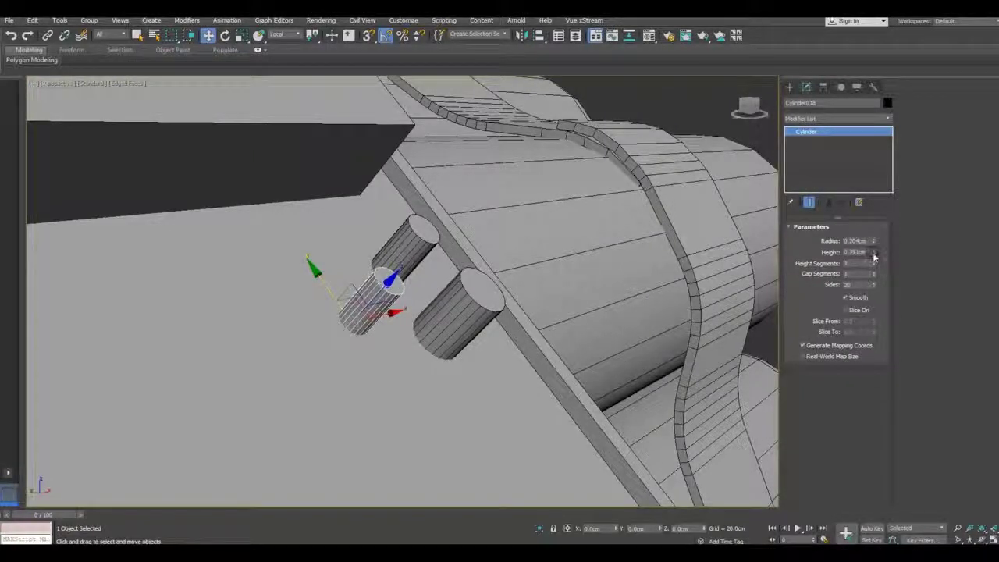
- Tilt the third peg with Select and Rotate so it sits beside the other two knobs
{"action": "left_click", "coordinate": [227, 36]}
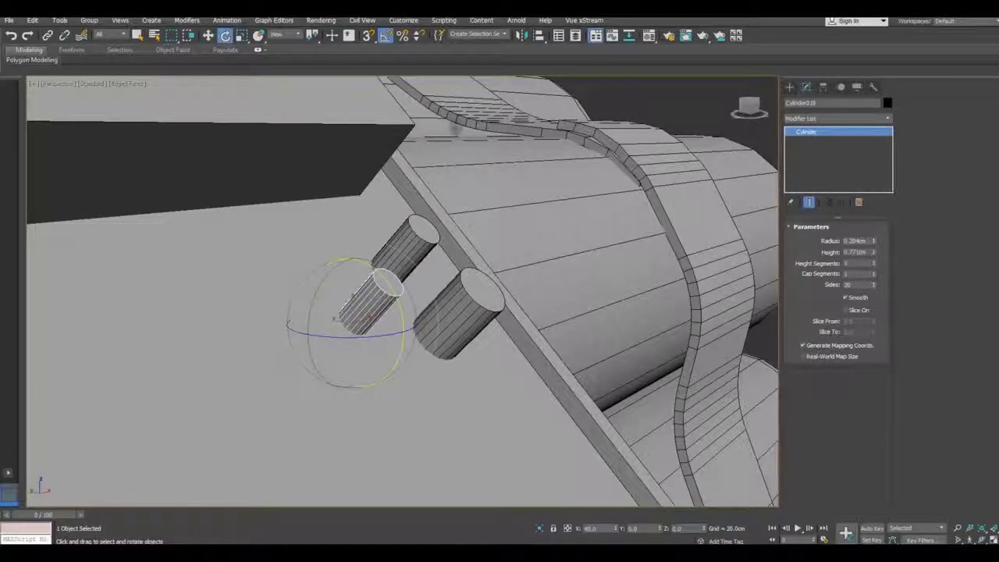
{"action": "mouse_move", "coordinate": [464, 143]}
{"action": "middle_mouse_down", "text": "alt"}
{"action": "mouse_move", "coordinate": [447, 176]}
{"action": "mouse_move", "coordinate": [483, 212]}
{"action": "mouse_move", "coordinate": [263, 118]}
{"action": "middle_mouse_up", "text": "alt"}
{"action": "left_click", "coordinate": [209, 35]}
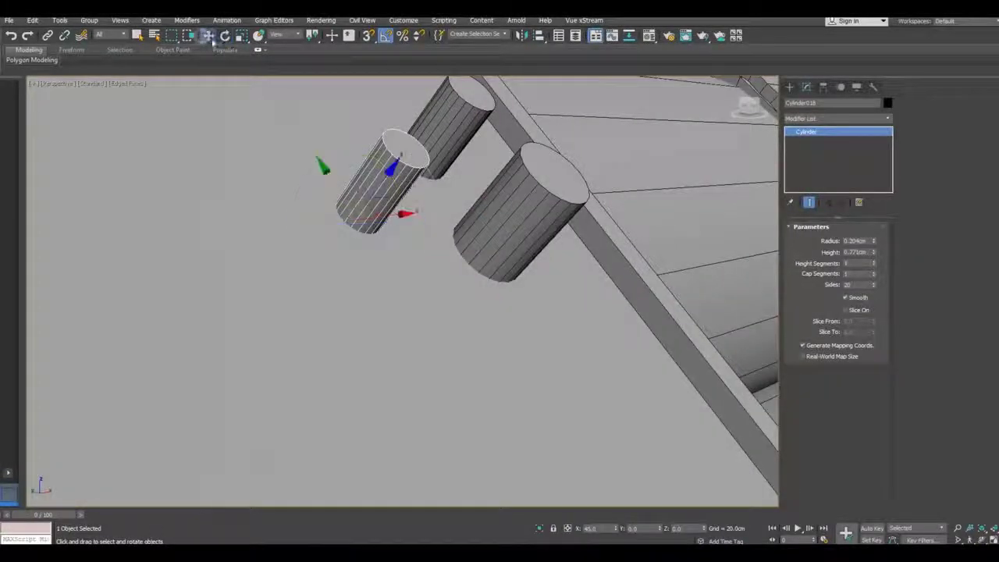
{"action": "mouse_move", "coordinate": [382, 185]}
{"action": "middle_mouse_down"}
{"action": "mouse_move", "coordinate": [371, 203]}
{"action": "mouse_move", "coordinate": [293, 197]}
{"action": "middle_mouse_up"}
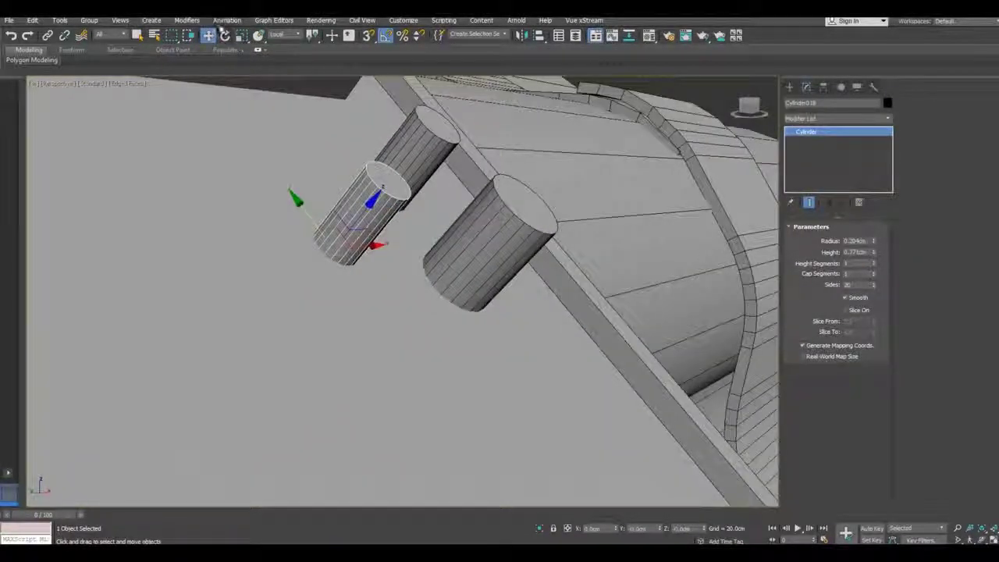
{"action": "left_click", "coordinate": [226, 37]}
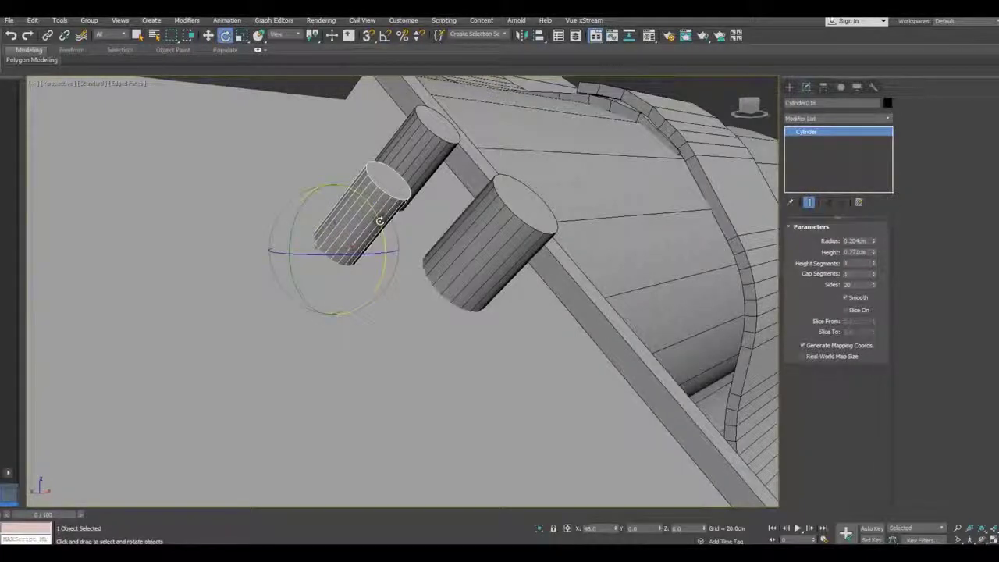
{"action": "left_click_drag", "start_coordinate": [380, 221], "coordinate": [384, 224]}
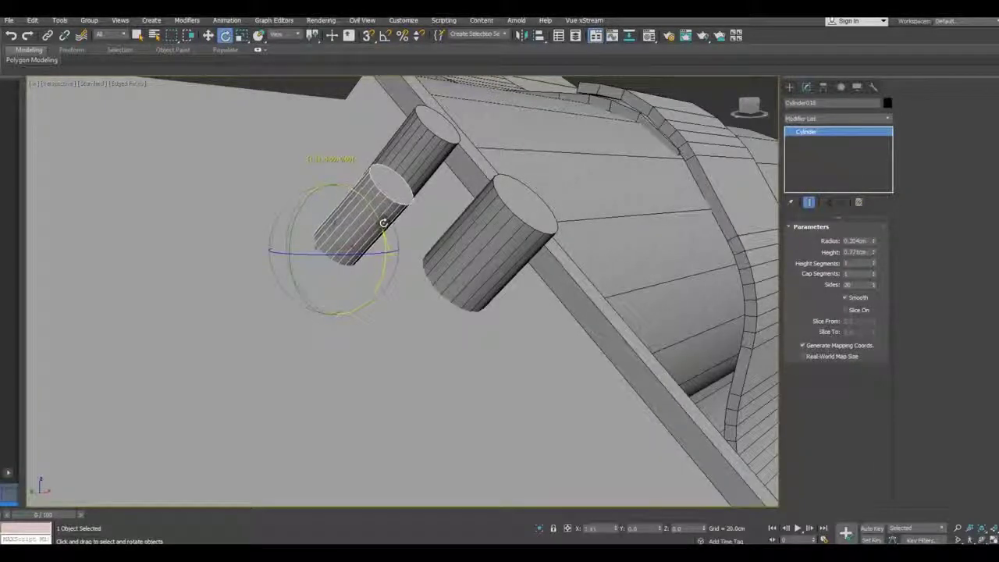
{"action": "left_click", "coordinate": [207, 36]}
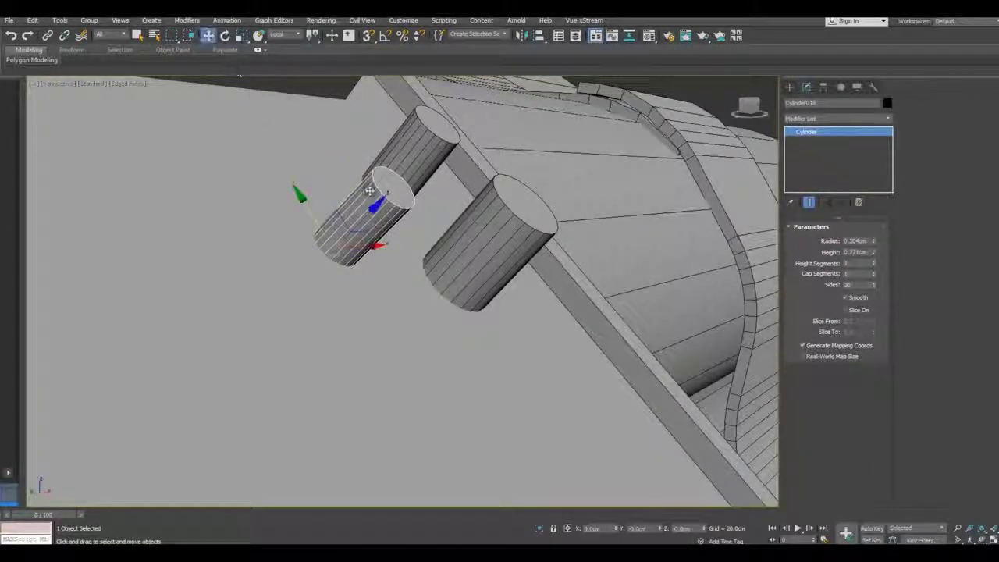
{"action": "middle_click_drag", "start_coordinate": [390, 273], "coordinate": [437, 266], "text": "alt"}
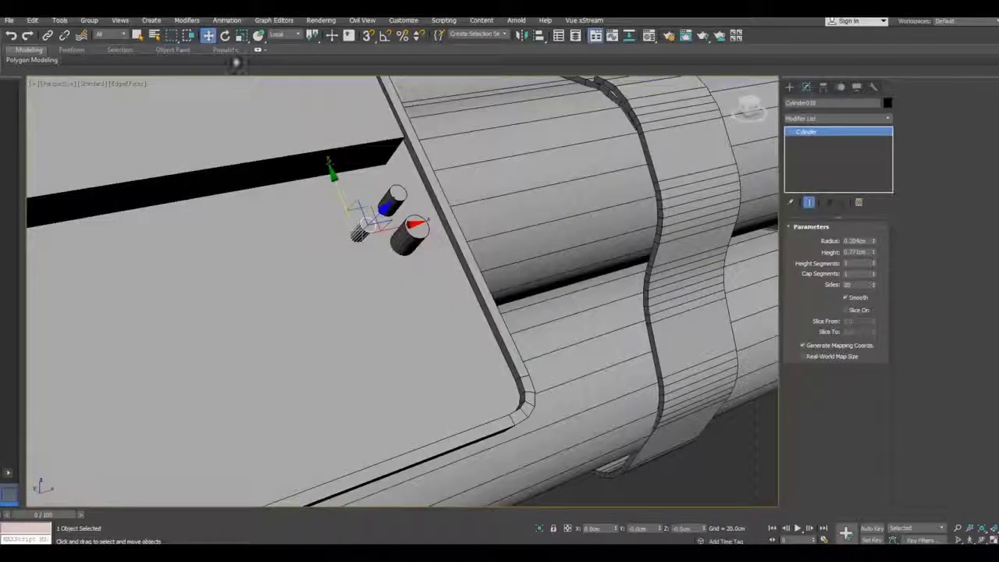
- Scale the three selected knobs down together using the Local reference coordinate system
{"action": "left_click", "coordinate": [242, 36]}
{"action": "left_click", "coordinate": [406, 240], "text": "ctrl"}
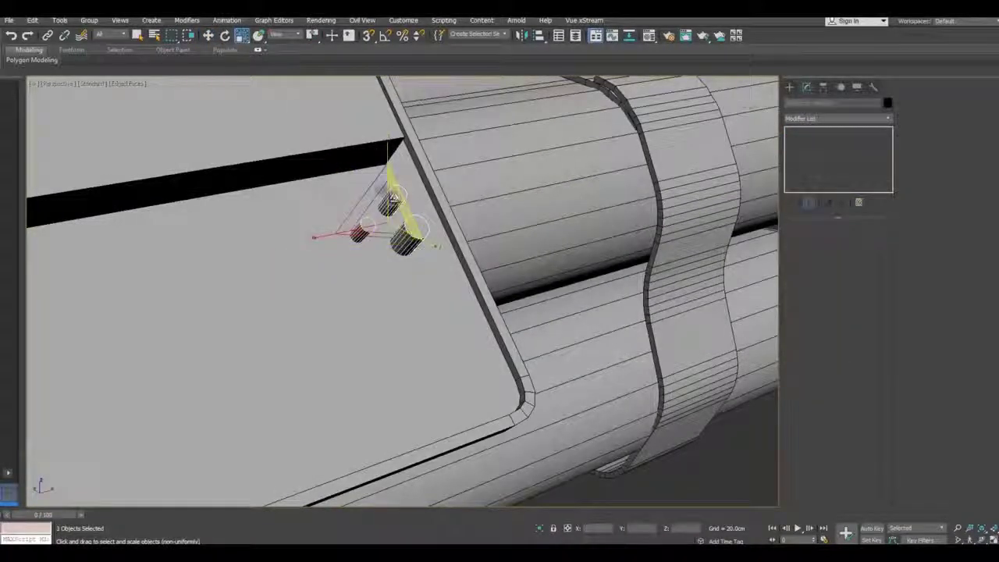
{"action": "left_click", "coordinate": [286, 36]}
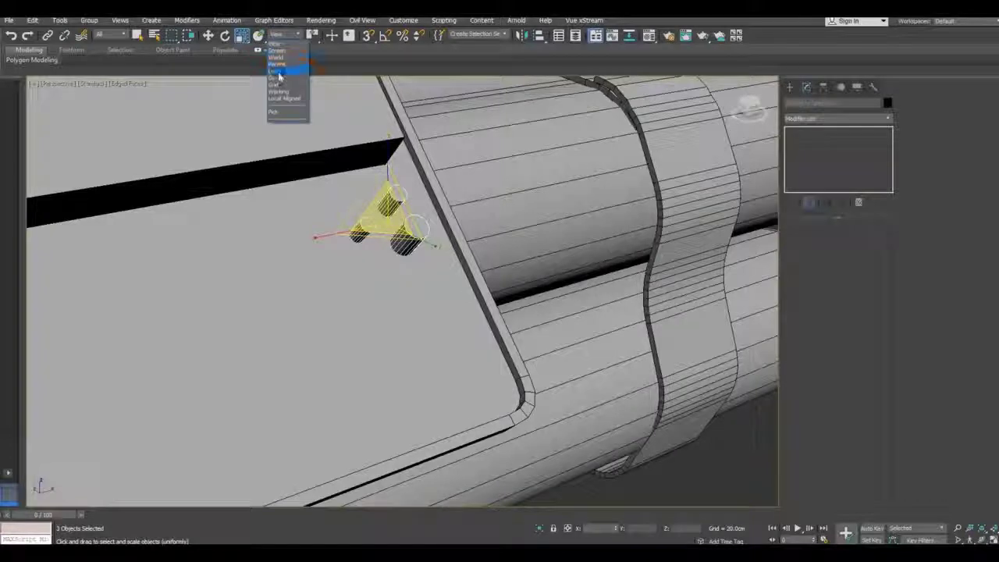
{"action": "left_click", "coordinate": [279, 71]}
{"action": "mouse_move", "coordinate": [390, 273]}
{"action": "middle_mouse_down", "text": "alt"}
{"action": "mouse_move", "coordinate": [437, 257]}
{"action": "mouse_move", "coordinate": [425, 274]}
{"action": "middle_mouse_up", "text": "alt"}
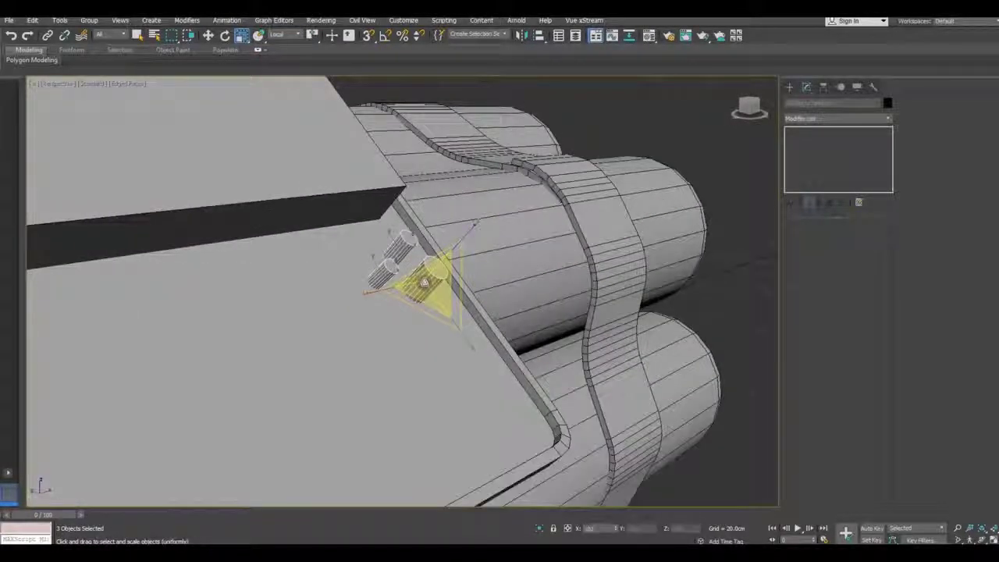
{"action": "left_click_drag", "start_coordinate": [424, 277], "coordinate": [426, 288]}
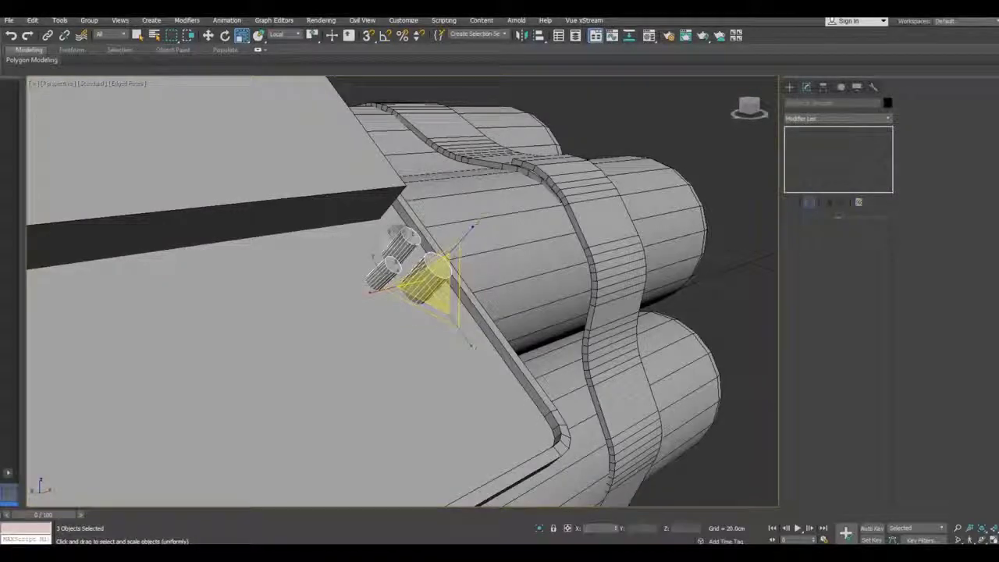
- Frame the top panel and reselect the three small knobs
{"action": "key", "text": "w"}
{"action": "key", "text": "shift+z"}
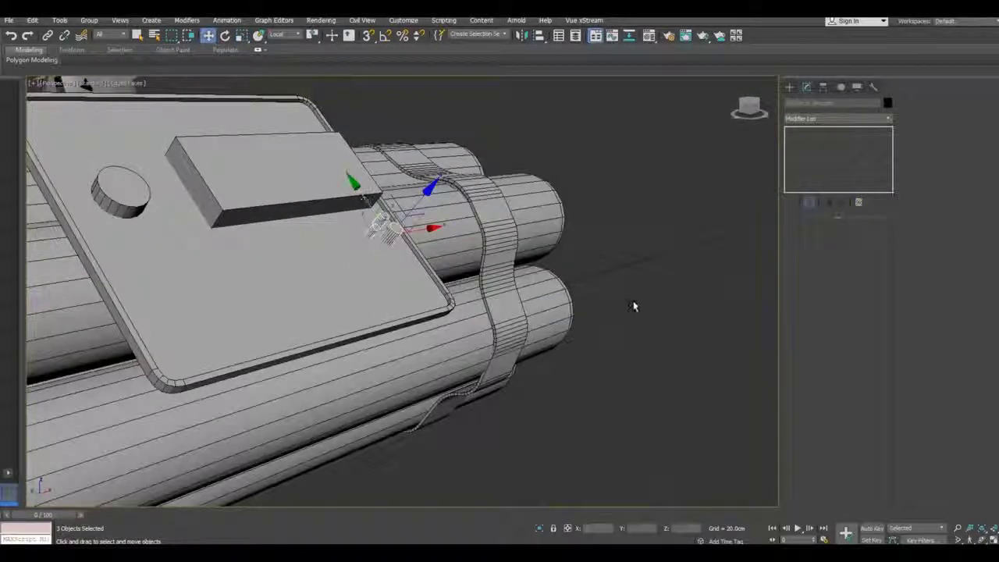
{"action": "left_click", "coordinate": [321, 305]}
{"action": "key", "text": "z"}
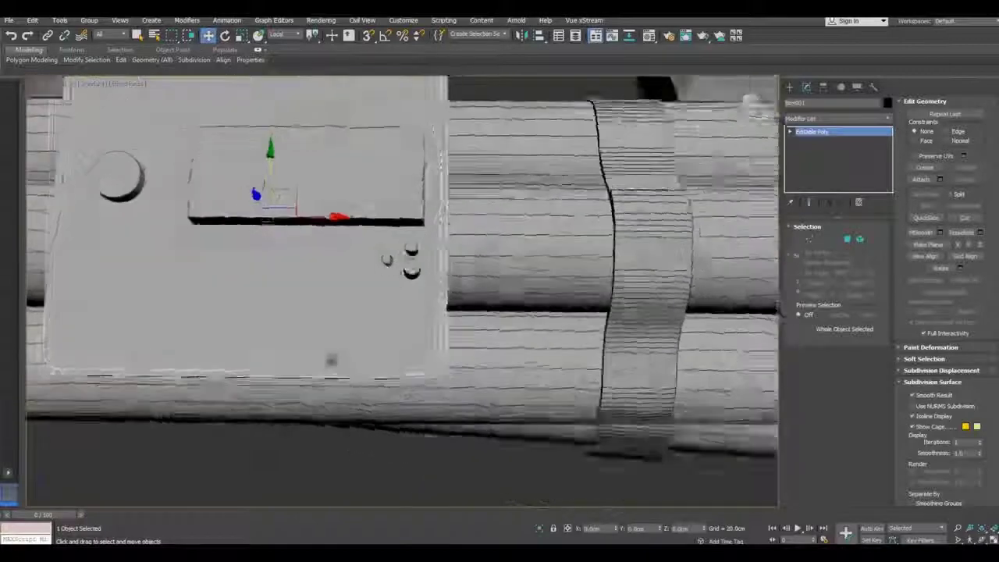
{"action": "middle_click_drag", "start_coordinate": [331, 360], "coordinate": [420, 337], "text": "alt"}
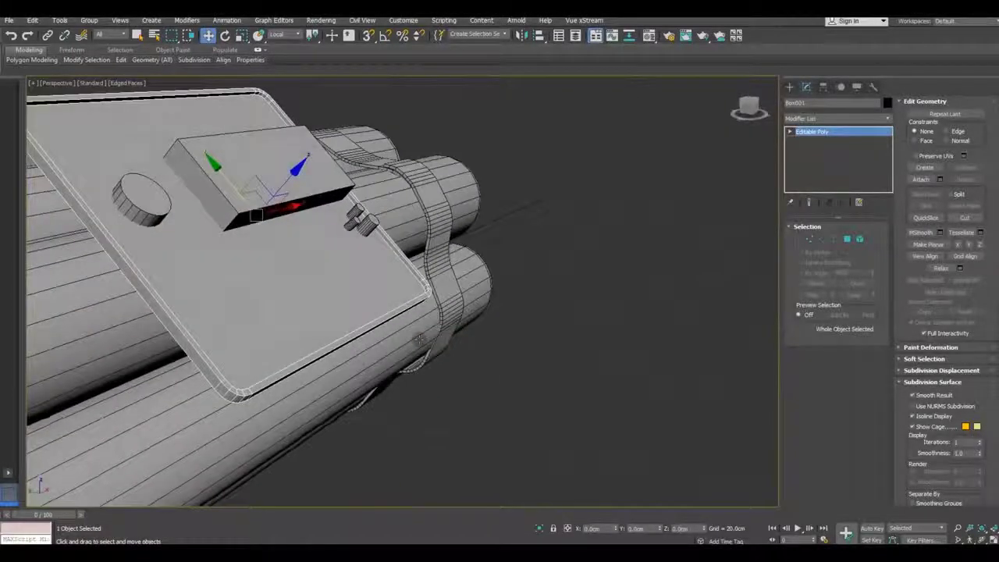
{"action": "scroll", "coordinate": [347, 282], "scroll_direction": "up", "scroll_amount": 2}
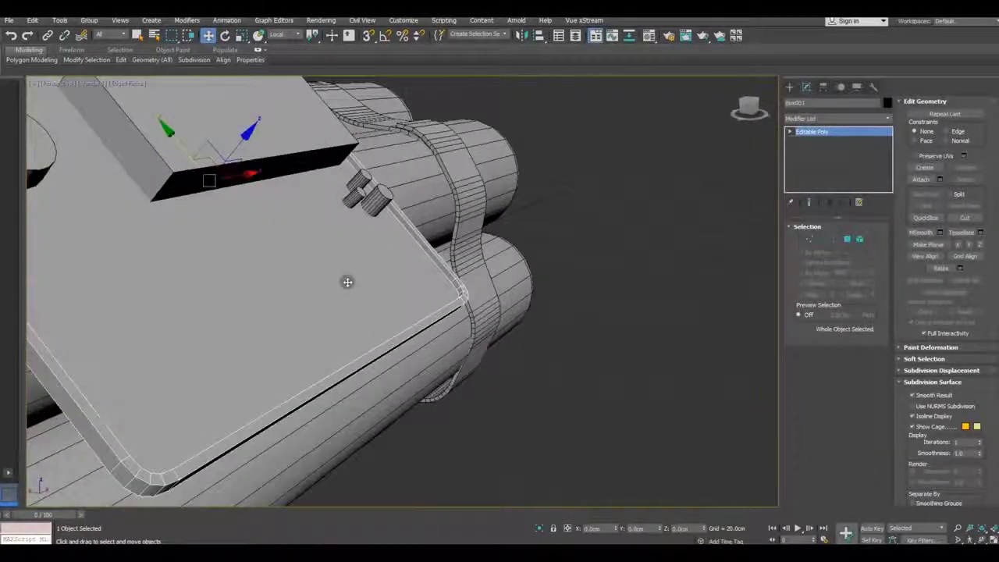
{"action": "scroll", "coordinate": [348, 282], "scroll_direction": "up", "scroll_amount": 2}
{"action": "scroll", "coordinate": [372, 166], "scroll_direction": "up", "scroll_amount": 3}
{"action": "left_click", "coordinate": [372, 166]}
{"action": "left_click", "coordinate": [372, 166], "text": "ctrl"}
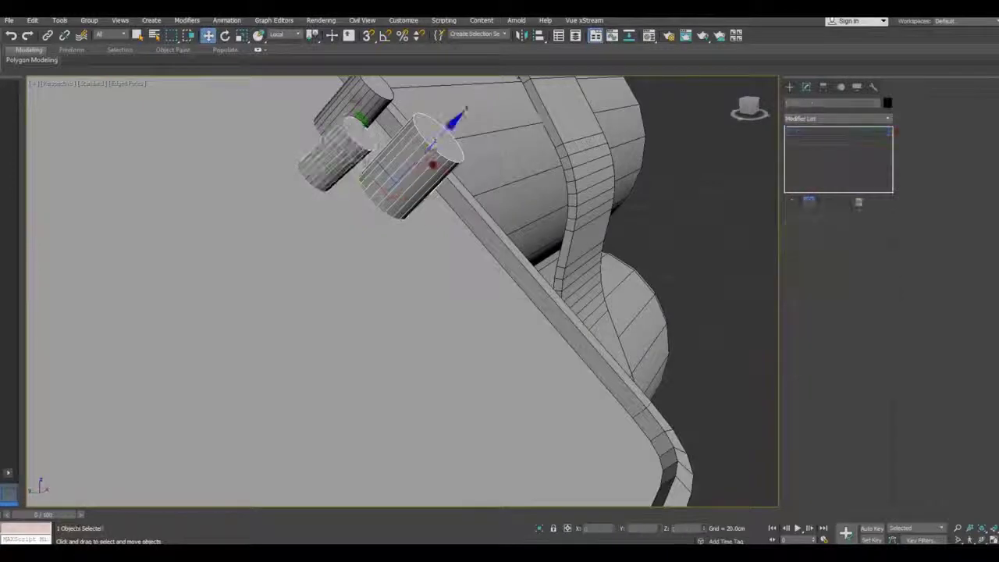
- Set the reference coordinate system back to Local and nudge the knobs up-right along the panel
{"action": "left_click", "coordinate": [297, 36]}
{"action": "left_click", "coordinate": [287, 44]}
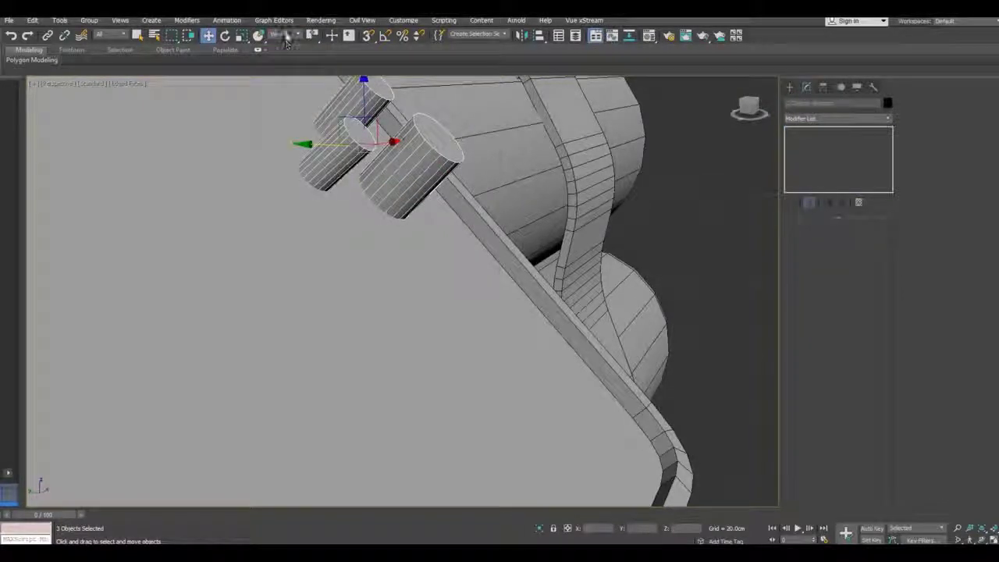
{"action": "left_click", "coordinate": [286, 37]}
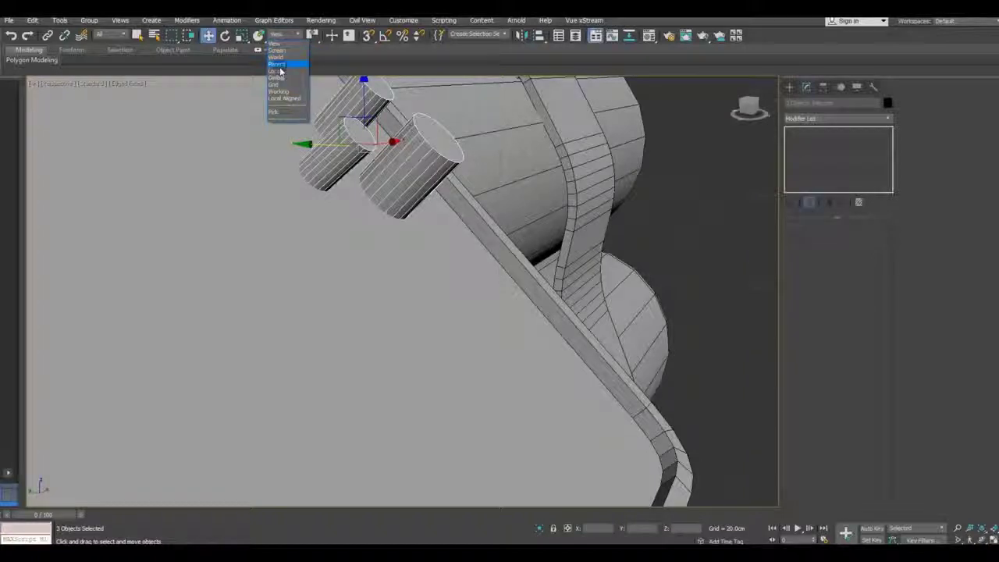
{"action": "left_click", "coordinate": [279, 71]}
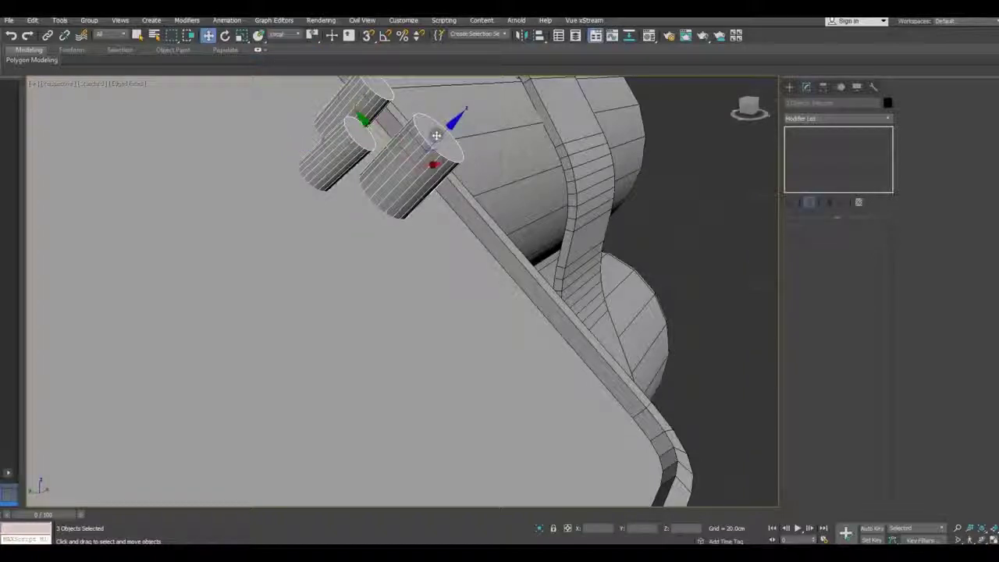
{"action": "left_click_drag", "start_coordinate": [440, 138], "coordinate": [443, 131]}
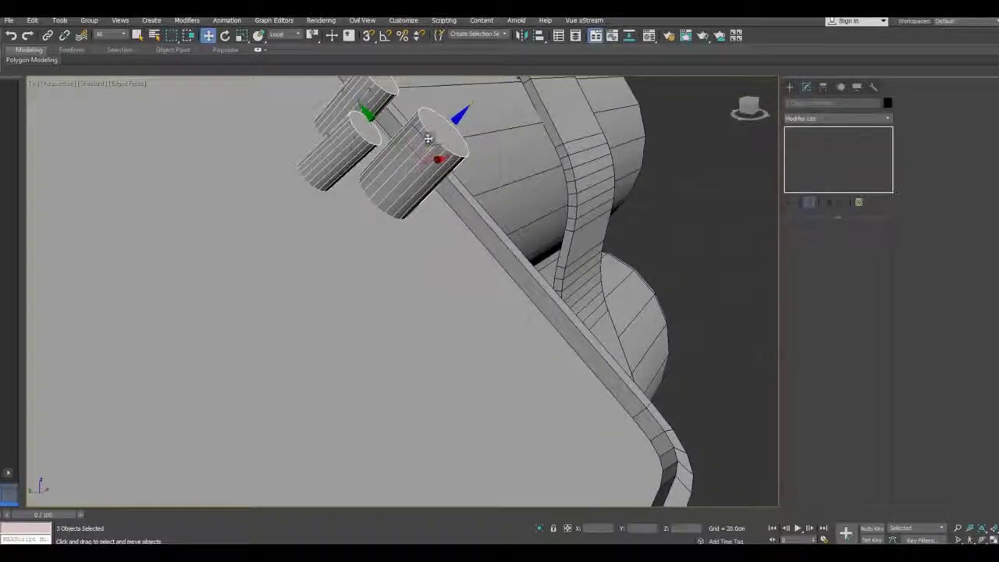
- Slide one knob down-right along the panel, then select the larger knob and undo the last action
{"action": "middle_click_drag", "start_coordinate": [442, 131], "coordinate": [572, 246], "text": "alt"}
{"action": "left_click", "coordinate": [571, 247]}
{"action": "left_click", "coordinate": [328, 242]}
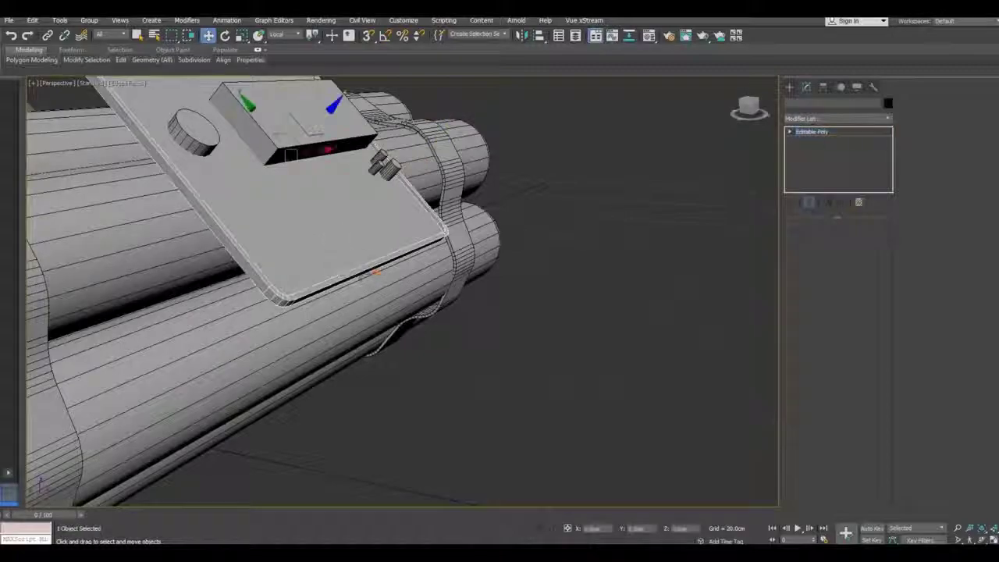
{"action": "mouse_move", "coordinate": [328, 243]}
{"action": "middle_mouse_down", "text": "alt"}
{"action": "mouse_move", "coordinate": [326, 297]}
{"action": "mouse_move", "coordinate": [382, 301]}
{"action": "middle_mouse_up", "text": "alt"}
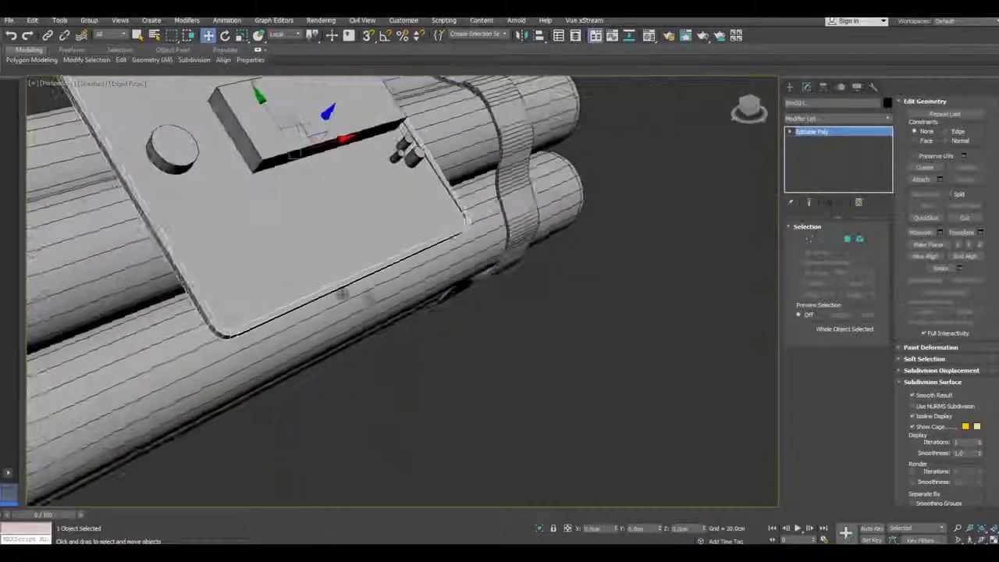
{"action": "scroll", "coordinate": [419, 166], "scroll_direction": "up", "scroll_amount": 5}
{"action": "left_click", "coordinate": [419, 166]}
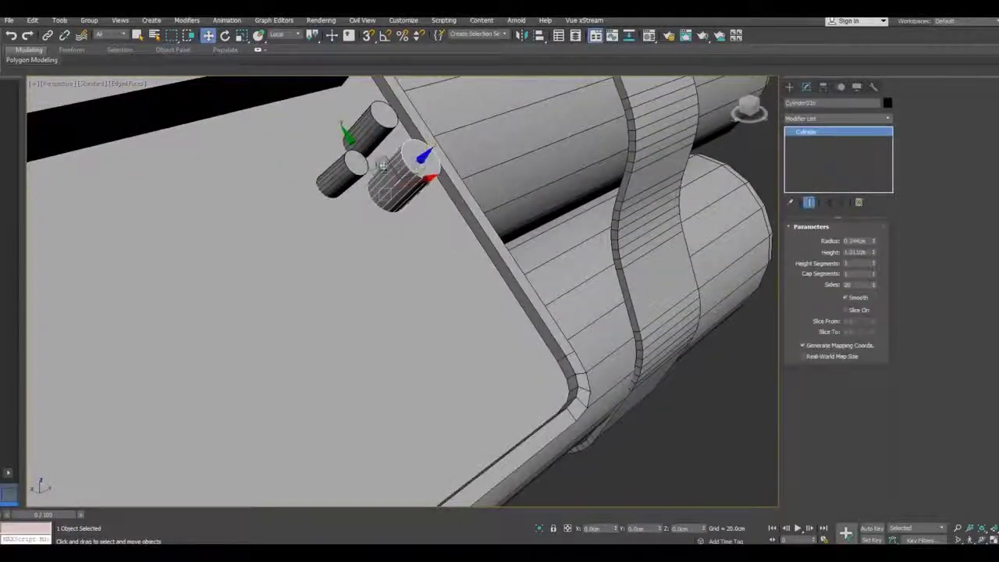
{"action": "mouse_move", "coordinate": [355, 152]}
{"action": "left_mouse_down"}
{"action": "mouse_move", "coordinate": [374, 156]}
{"action": "mouse_move", "coordinate": [297, 181]}
{"action": "mouse_move", "coordinate": [371, 142]}
{"action": "left_mouse_up"}
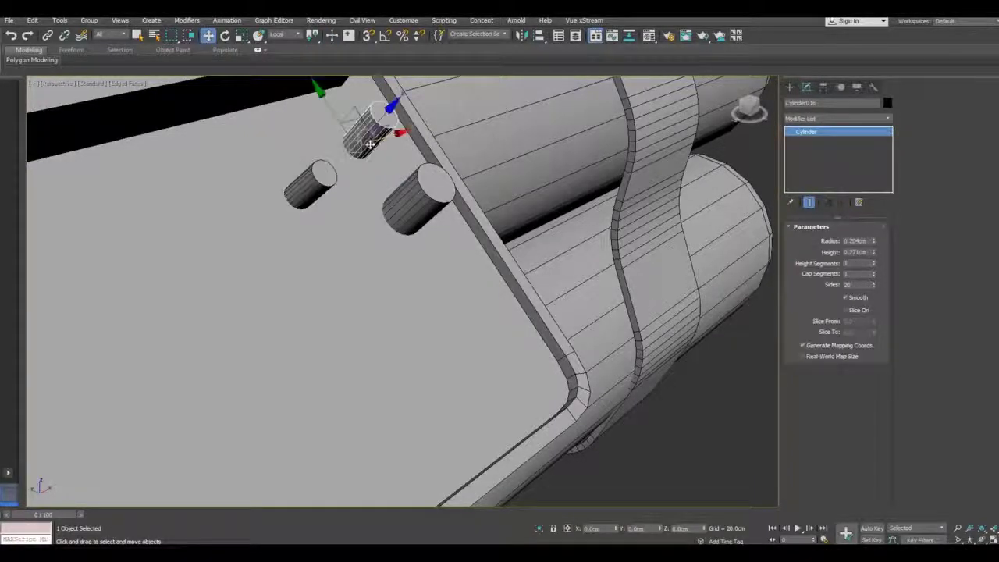
{"action": "left_click", "coordinate": [412, 201]}
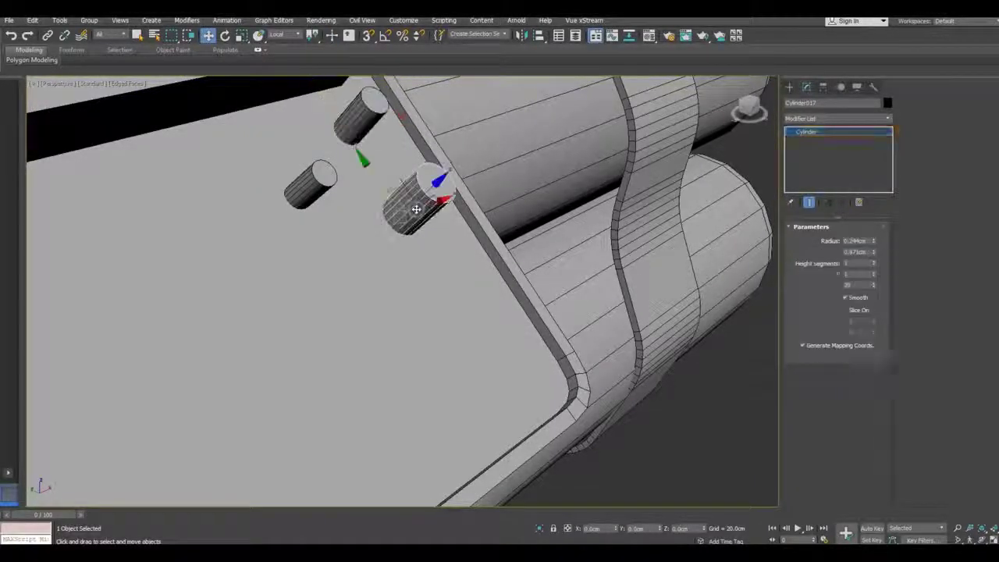
{"action": "middle_click_drag", "start_coordinate": [413, 203], "coordinate": [604, 332], "text": "alt"}
{"action": "key", "text": "ctrl+z"}
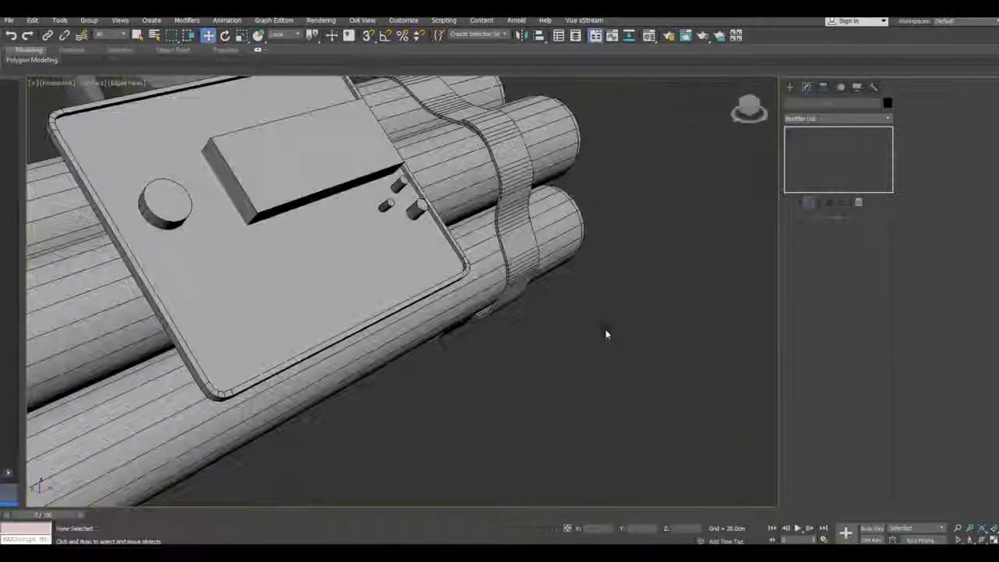
{"action": "key", "text": "shift+z"}
- Clone the box block as an independent copy and narrow it into a slim flat bar
{"action": "left_click", "coordinate": [262, 178]}
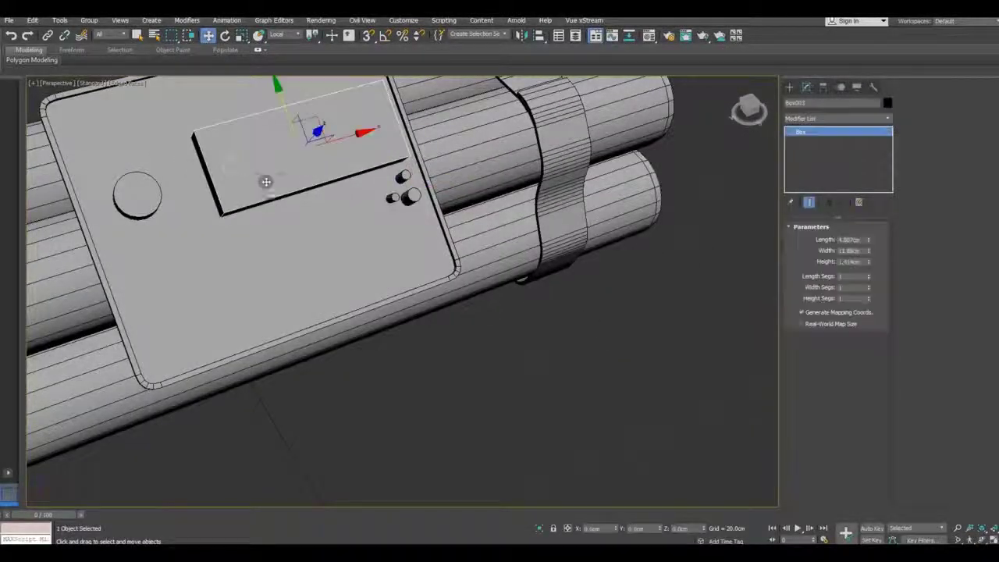
{"action": "mouse_move", "coordinate": [266, 180]}
{"action": "middle_mouse_down", "text": "alt"}
{"action": "mouse_move", "coordinate": [277, 171]}
{"action": "mouse_move", "coordinate": [269, 121]}
{"action": "middle_mouse_up", "text": "alt"}
{"action": "left_click_drag", "start_coordinate": [290, 126], "coordinate": [343, 199], "text": "shift"}
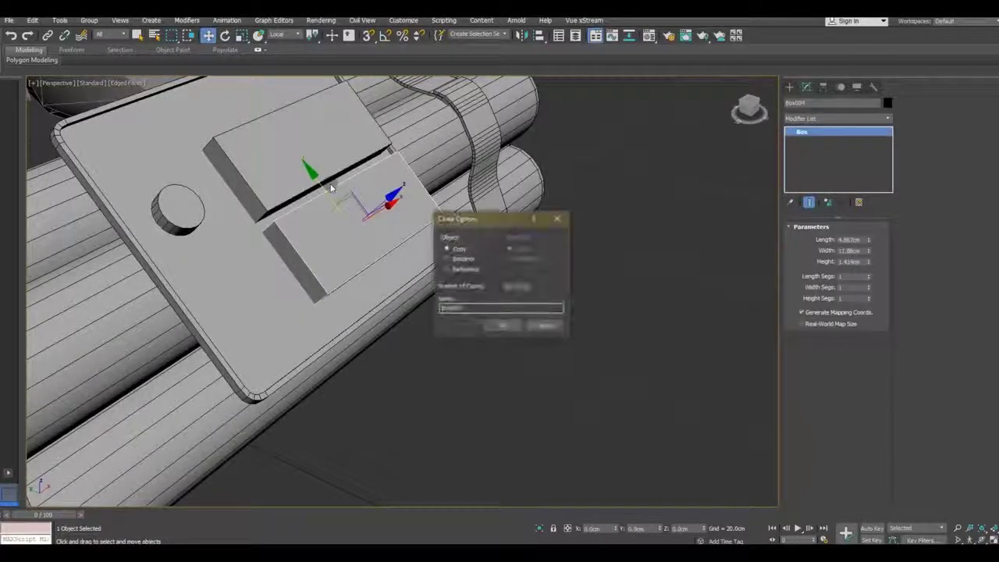
{"action": "left_click", "coordinate": [510, 326]}
{"action": "mouse_move", "coordinate": [356, 276]}
{"action": "middle_mouse_down", "text": "alt"}
{"action": "mouse_move", "coordinate": [417, 307]}
{"action": "mouse_move", "coordinate": [435, 288]}
{"action": "middle_mouse_up", "text": "alt"}
{"action": "scroll", "coordinate": [396, 273], "scroll_direction": "up", "scroll_amount": 4}
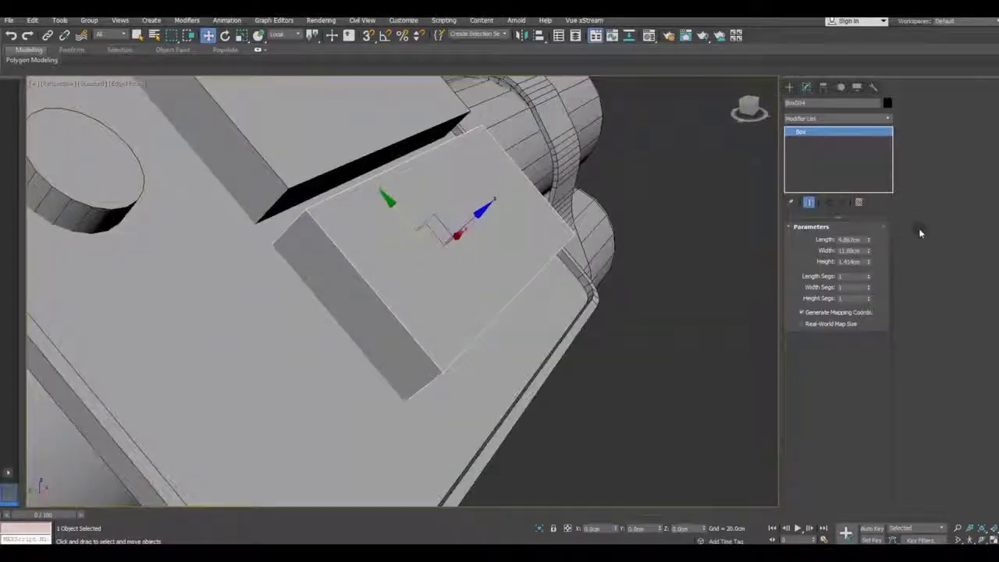
{"action": "left_click_drag", "start_coordinate": [867, 262], "coordinate": [877, 279]}
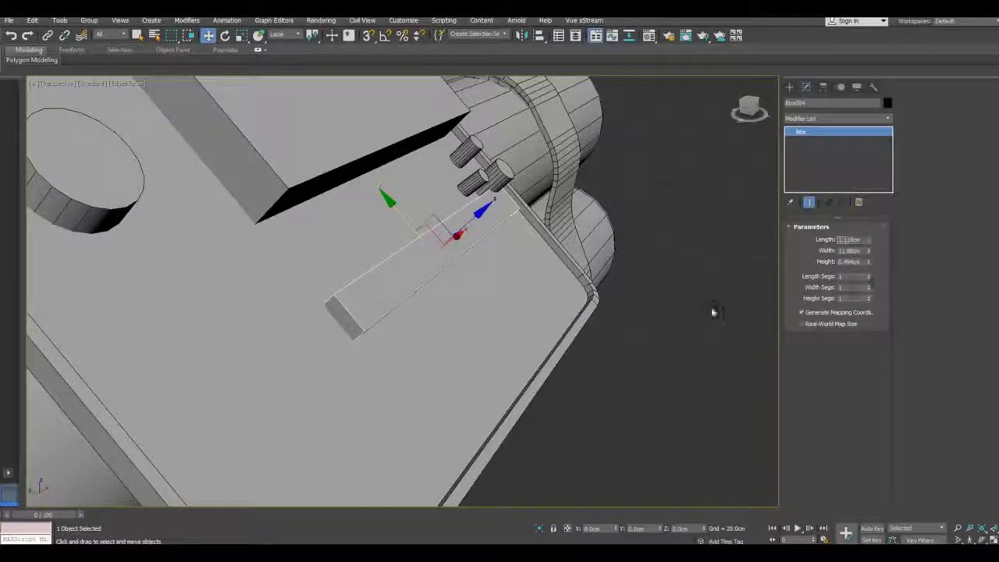
{"action": "middle_click_drag", "start_coordinate": [437, 292], "coordinate": [481, 278], "text": "alt"}
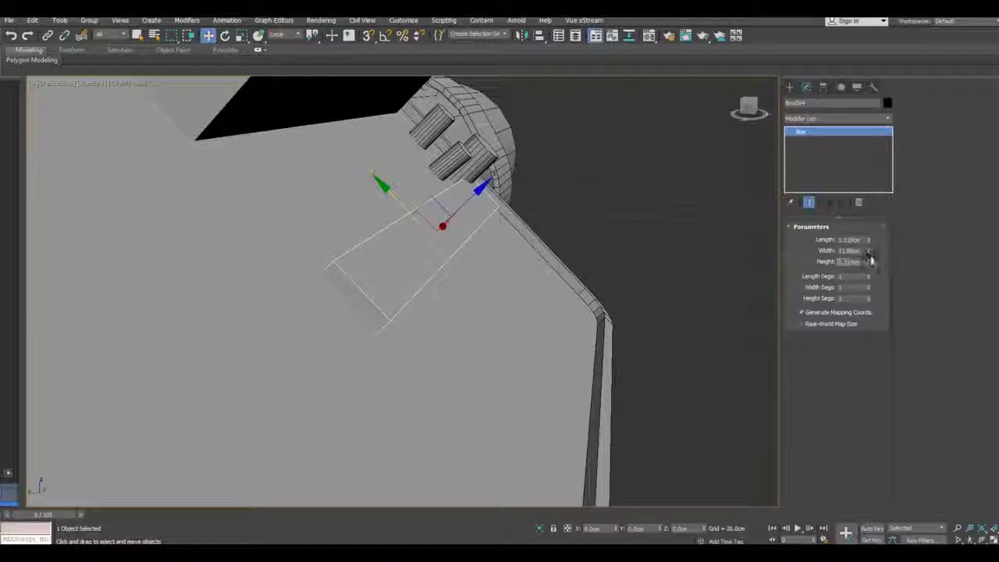
{"action": "left_click_drag", "start_coordinate": [869, 254], "coordinate": [865, 268]}
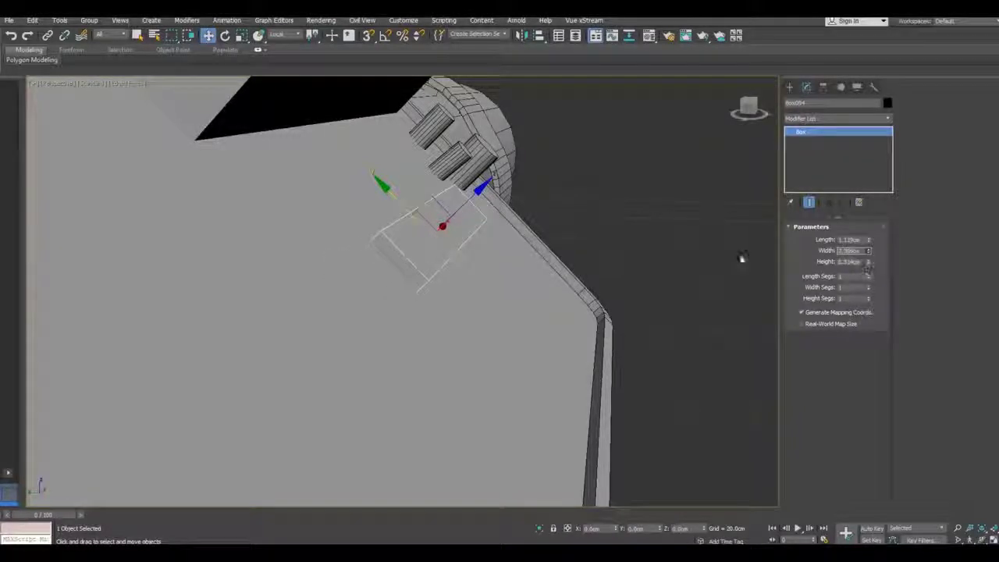
{"action": "mouse_move", "coordinate": [741, 257]}
{"action": "middle_mouse_down", "text": "alt"}
{"action": "mouse_move", "coordinate": [401, 265]}
{"action": "mouse_move", "coordinate": [475, 259]}
{"action": "middle_mouse_up", "text": "alt"}
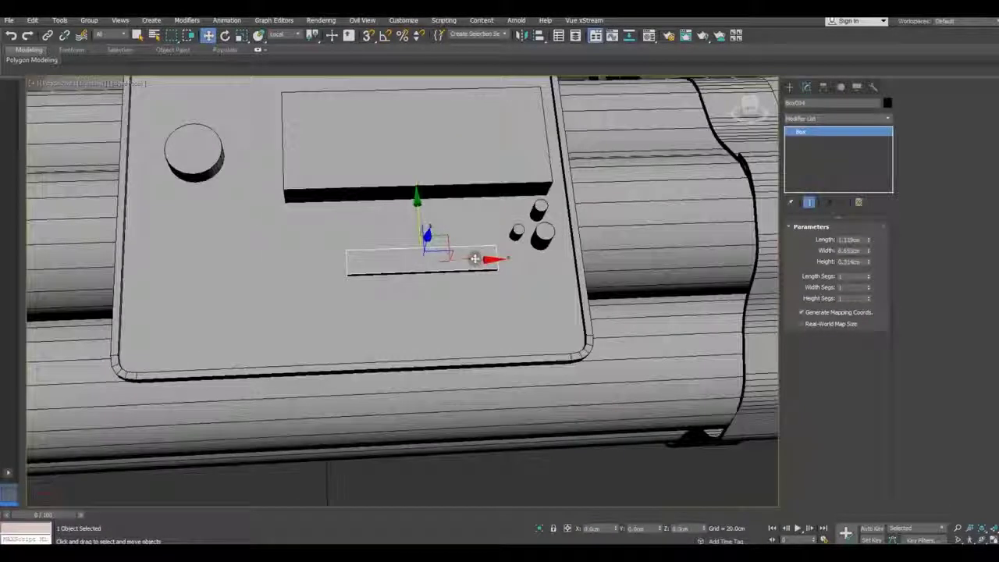
{"action": "mouse_move", "coordinate": [357, 286]}
{"action": "middle_mouse_down", "text": "alt"}
{"action": "mouse_move", "coordinate": [357, 303]}
{"action": "mouse_move", "coordinate": [286, 248]}
{"action": "mouse_move", "coordinate": [318, 250]}
{"action": "middle_mouse_up", "text": "alt"}
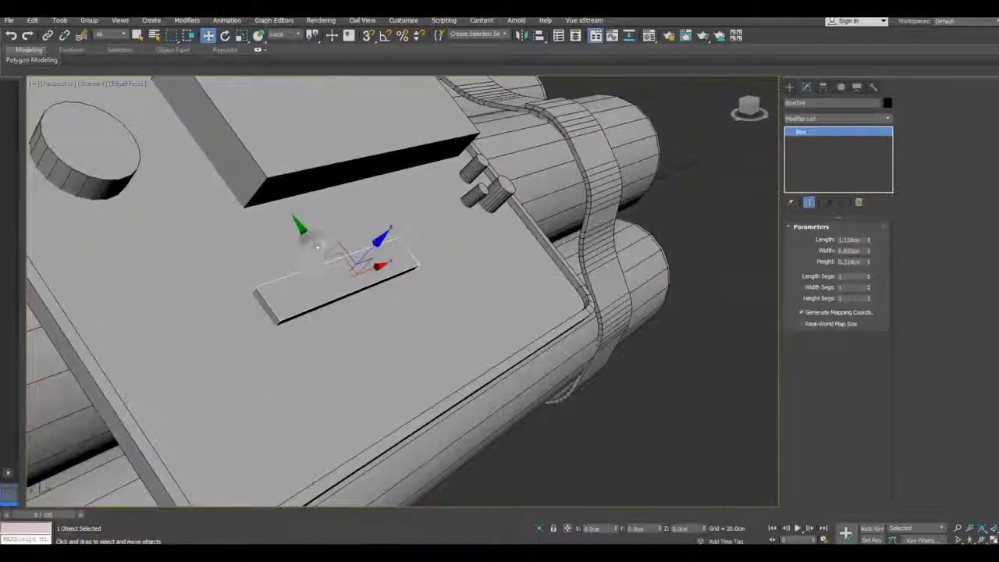
- Copy the bar and shift the copy down and right beside the original
{"action": "left_click_drag", "start_coordinate": [320, 238], "coordinate": [355, 287], "text": "shift"}
{"action": "left_click", "coordinate": [503, 326]}
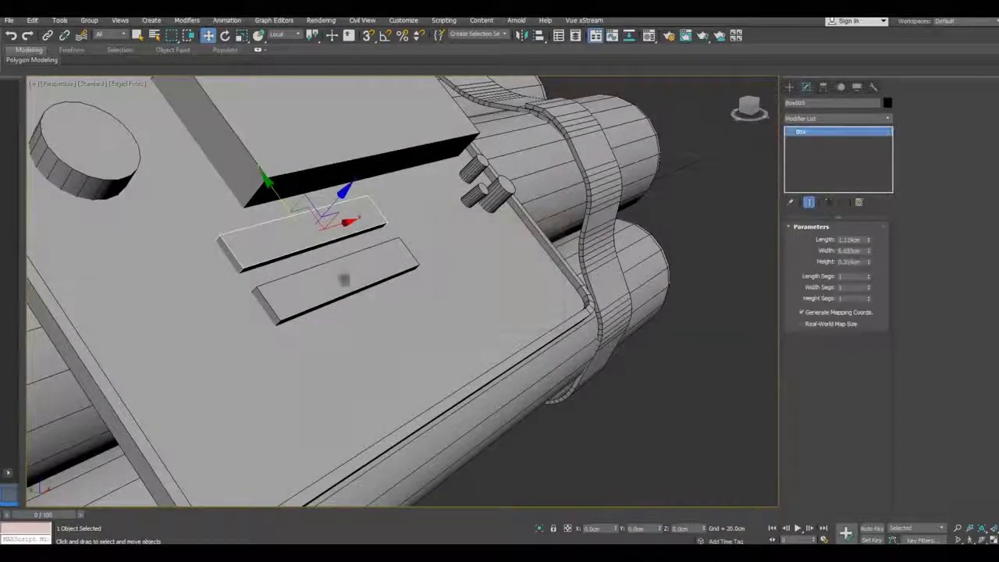
{"action": "left_click", "coordinate": [341, 272]}
{"action": "left_click_drag", "start_coordinate": [316, 245], "coordinate": [325, 261]}
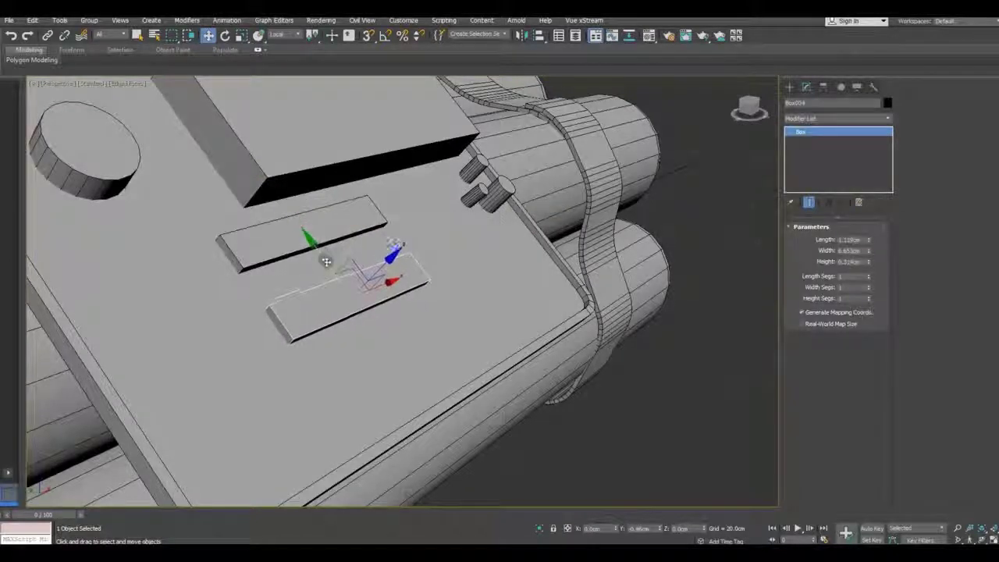
- Convert the lower bar to an Editable Poly and select its long top edges
{"action": "right_click", "coordinate": [821, 178]}
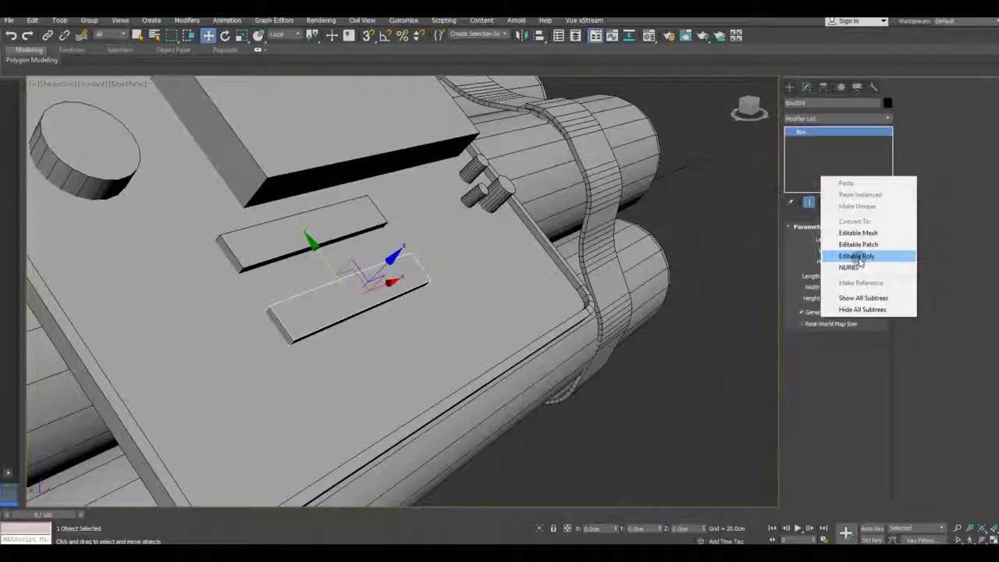
{"action": "left_click", "coordinate": [850, 256]}
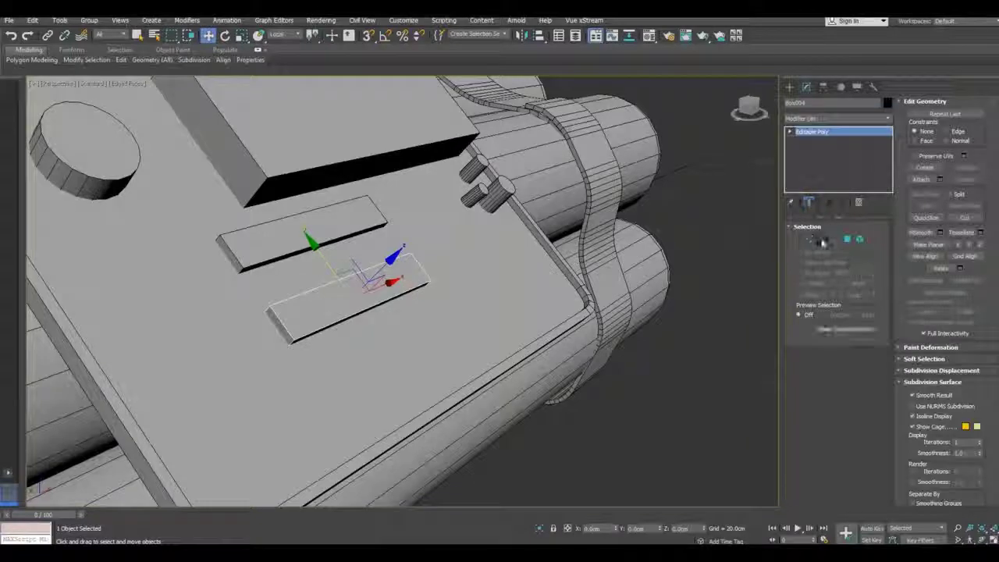
{"action": "left_click", "coordinate": [309, 335]}
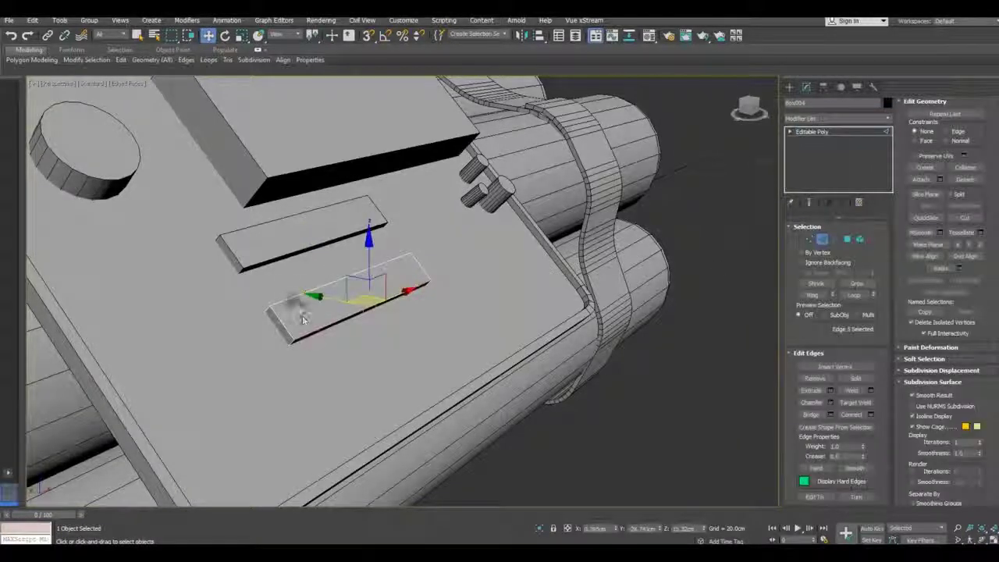
{"action": "key", "text": "z"}
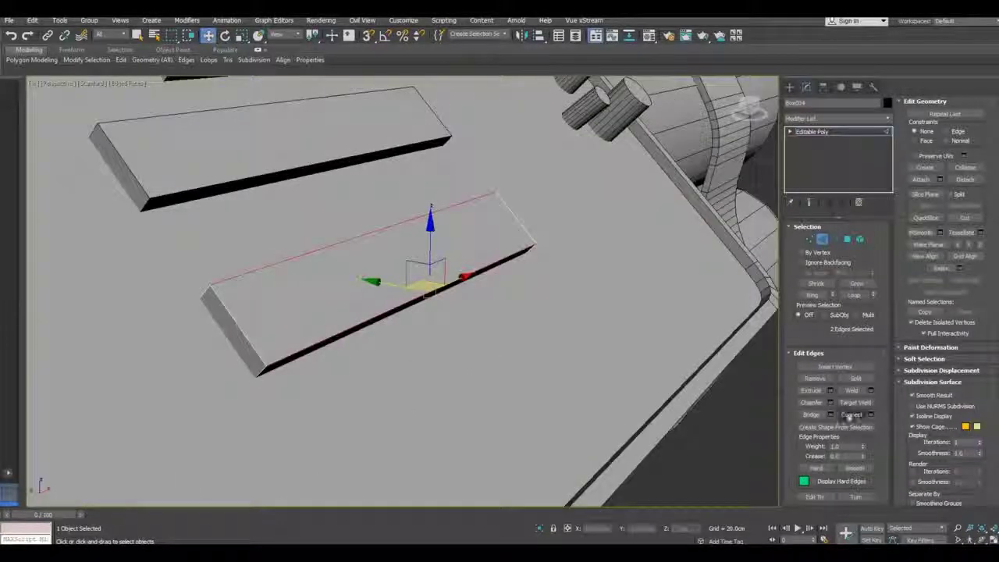
- Chamfer the selected edges by 0.231cm and commit the chamfer
{"action": "left_click", "coordinate": [828, 401]}
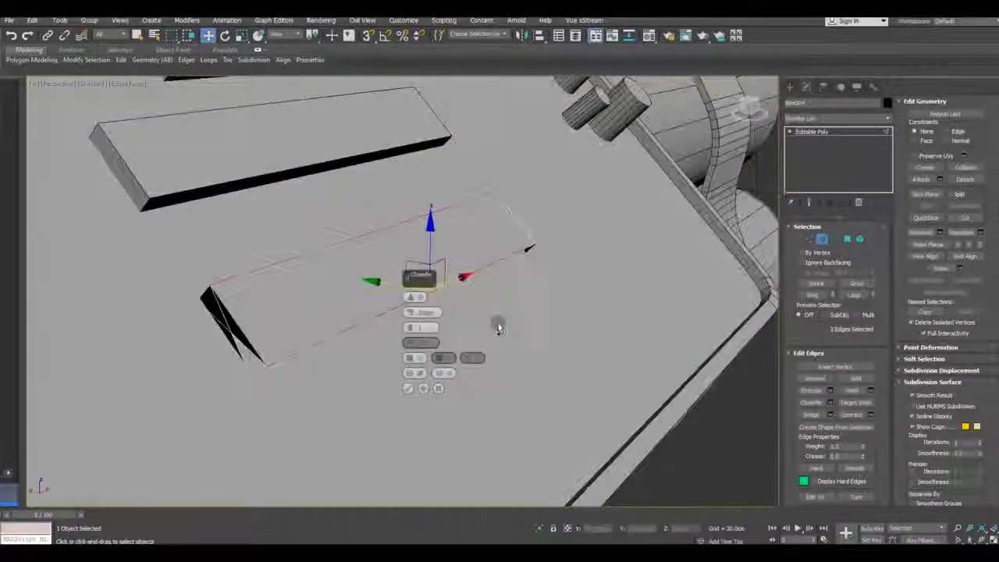
{"action": "middle_click_drag", "start_coordinate": [498, 323], "coordinate": [437, 319], "text": "alt"}
{"action": "right_click", "coordinate": [407, 315]}
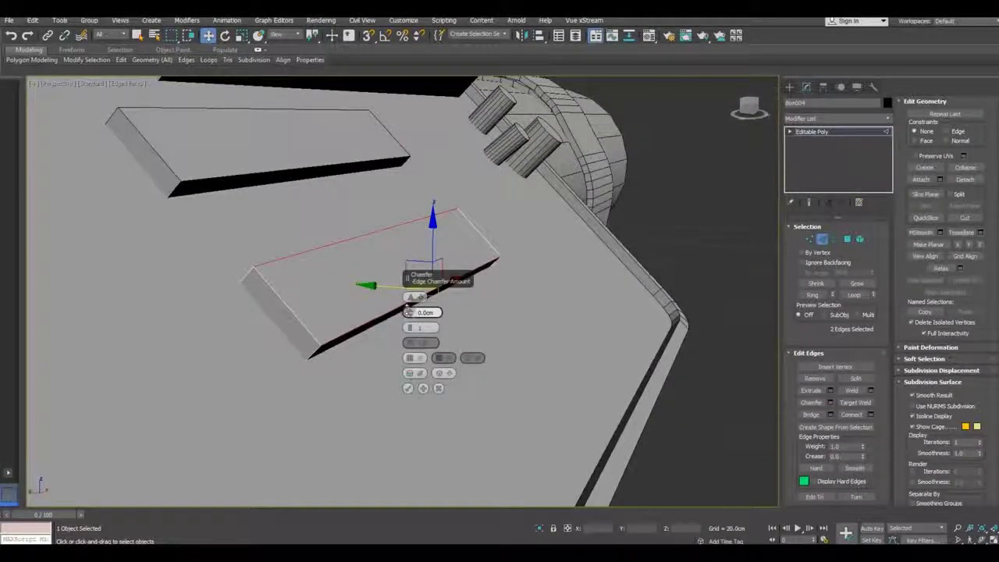
{"action": "left_click_drag", "start_coordinate": [408, 313], "coordinate": [407, 311]}
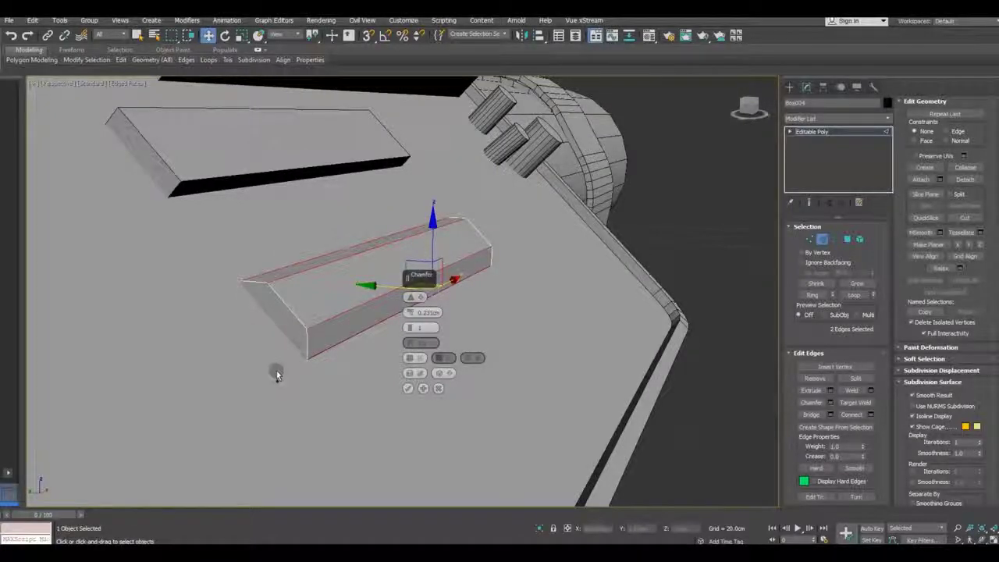
{"action": "mouse_move", "coordinate": [275, 375]}
{"action": "middle_mouse_down", "text": "alt"}
{"action": "mouse_move", "coordinate": [259, 364]}
{"action": "mouse_move", "coordinate": [221, 390]}
{"action": "middle_mouse_up", "text": "alt"}
{"action": "left_click", "coordinate": [408, 389]}
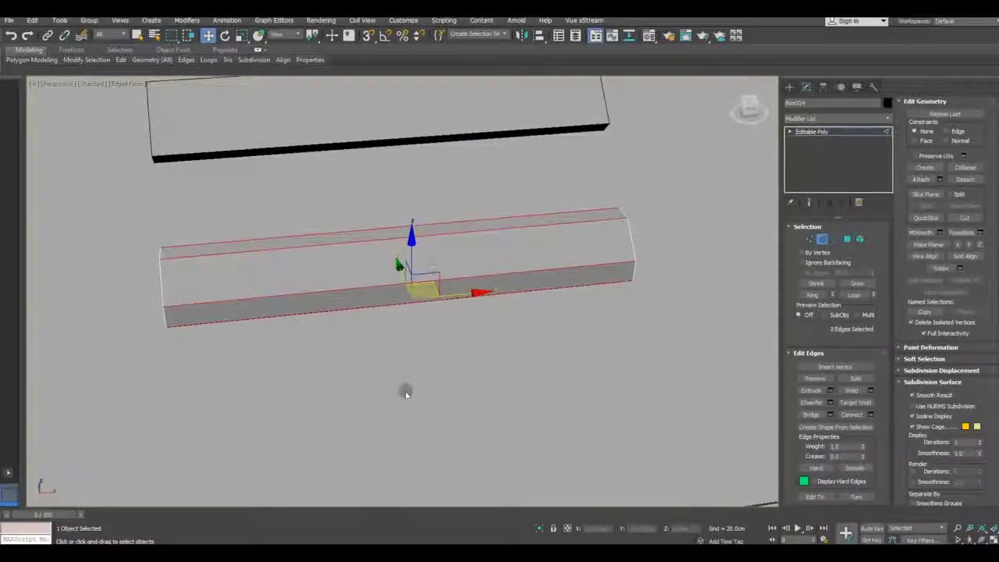
{"action": "middle_click_drag", "start_coordinate": [406, 393], "coordinate": [468, 351], "text": "alt"}
- Return to object level, select the upper bar Box005 and reduce its width
{"action": "left_click", "coordinate": [823, 132]}
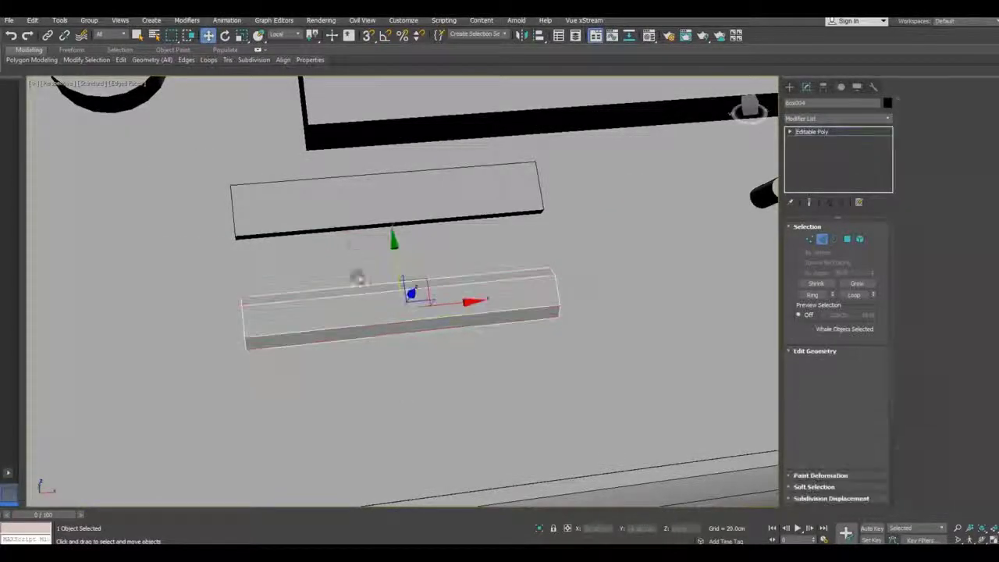
{"action": "left_click", "coordinate": [341, 214]}
{"action": "middle_click_drag", "start_coordinate": [348, 263], "coordinate": [528, 286]}
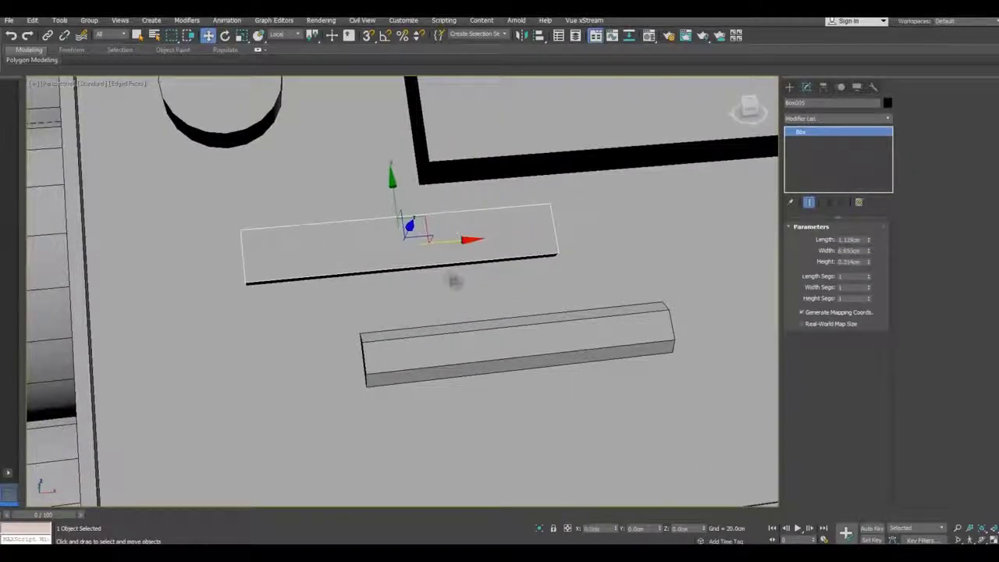
{"action": "middle_click_drag", "start_coordinate": [455, 278], "coordinate": [528, 273], "text": "alt"}
{"action": "scroll", "coordinate": [386, 242], "scroll_direction": "up", "scroll_amount": 2}
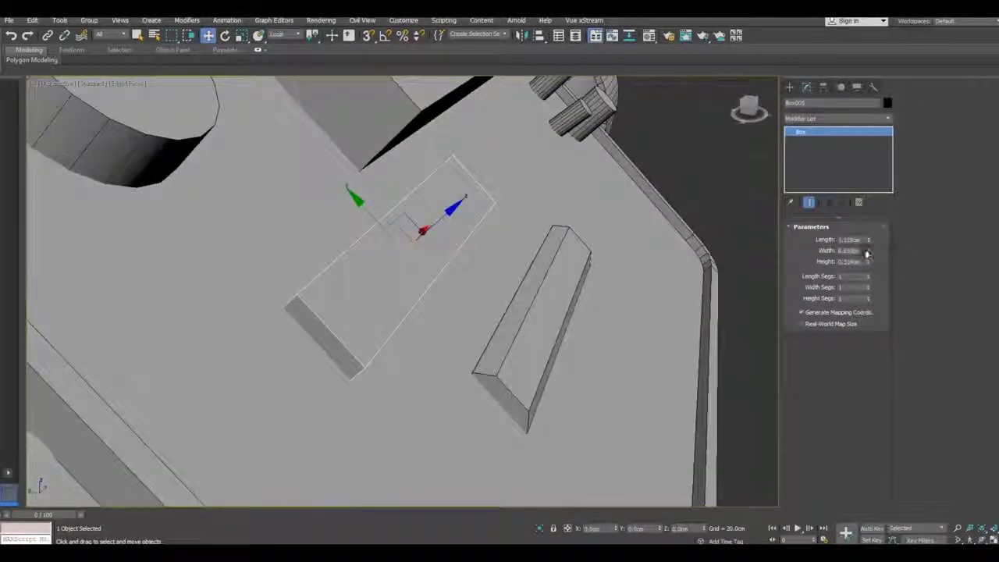
{"action": "left_click_drag", "start_coordinate": [869, 250], "coordinate": [867, 265]}
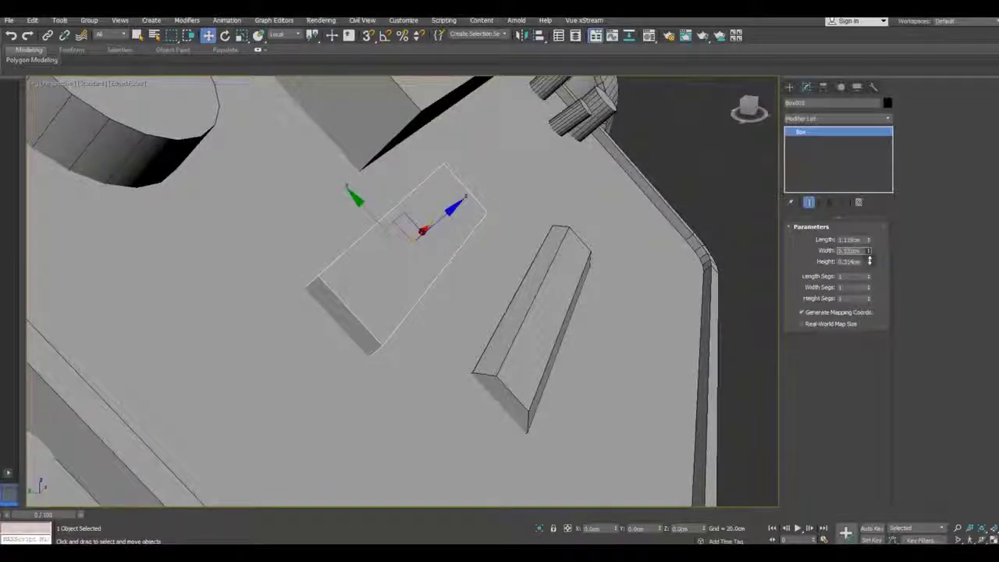
{"action": "middle_click_drag", "start_coordinate": [463, 280], "coordinate": [480, 275], "text": "alt"}
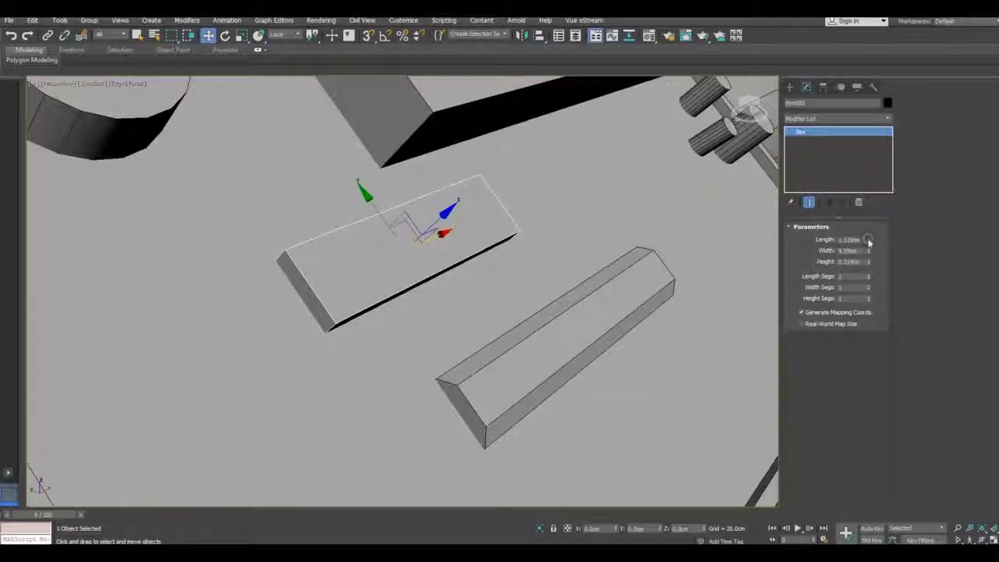
- Shorten the upper bar to about 0.895cm length and fine-tune its width
{"action": "left_click_drag", "start_coordinate": [869, 242], "coordinate": [868, 242]}
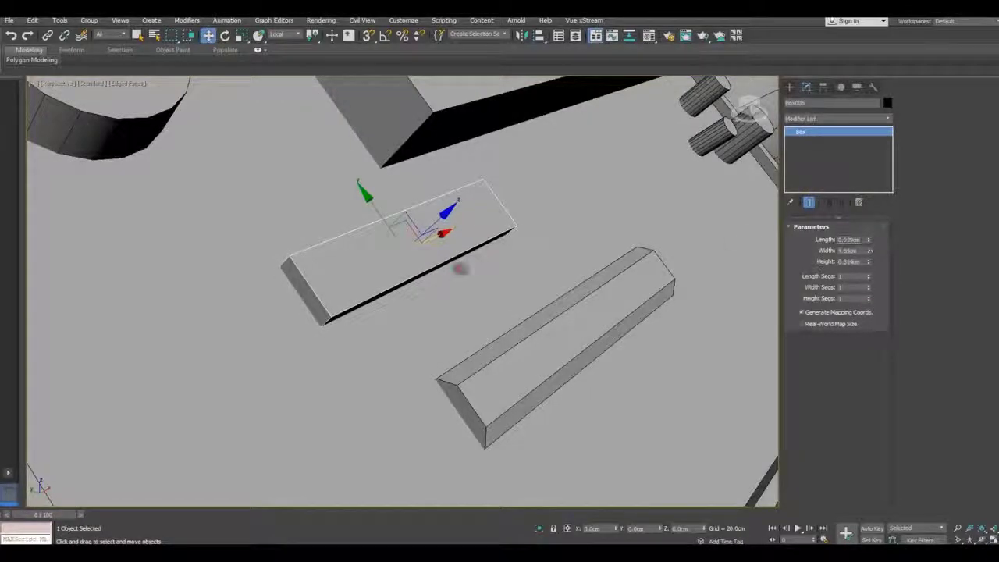
{"action": "middle_click_drag", "start_coordinate": [460, 268], "coordinate": [406, 292], "text": "alt"}
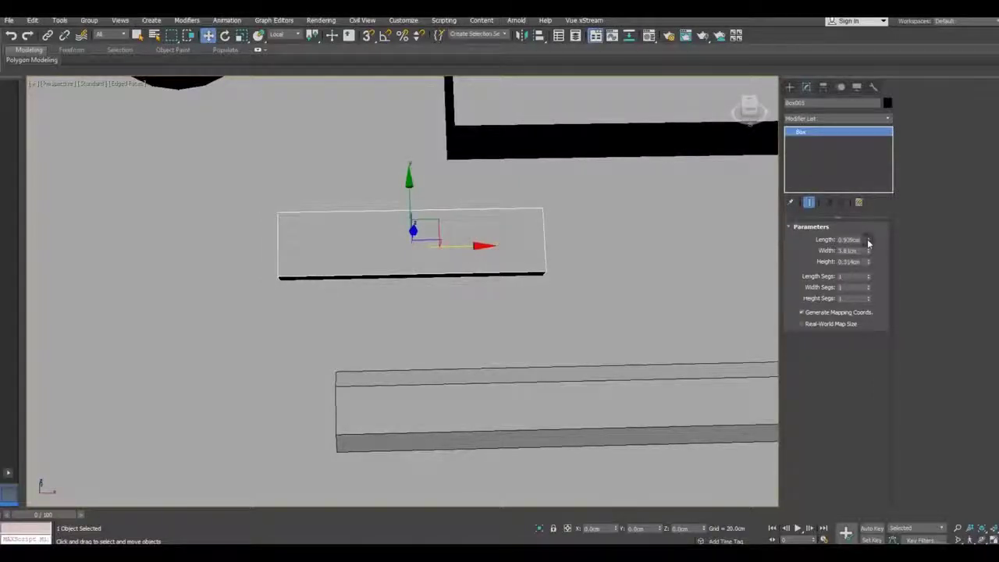
{"action": "left_click_drag", "start_coordinate": [868, 242], "coordinate": [871, 246]}
{"action": "mouse_move", "coordinate": [455, 285]}
{"action": "middle_mouse_down", "text": "alt"}
{"action": "mouse_move", "coordinate": [361, 326]}
{"action": "mouse_move", "coordinate": [379, 277]}
{"action": "middle_mouse_up", "text": "alt"}
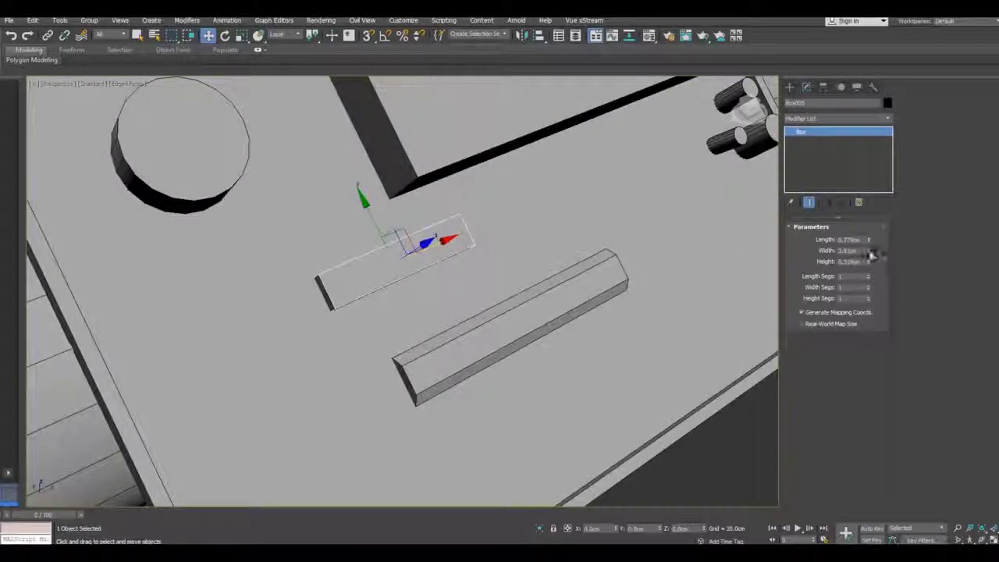
{"action": "left_click_drag", "start_coordinate": [866, 251], "coordinate": [864, 248]}
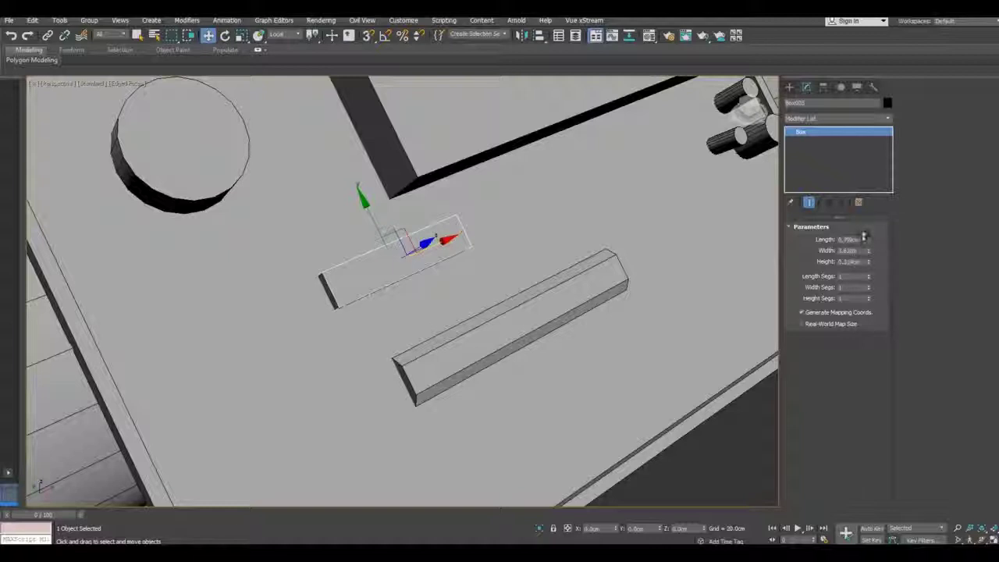
{"action": "left_click_drag", "start_coordinate": [864, 236], "coordinate": [864, 236]}
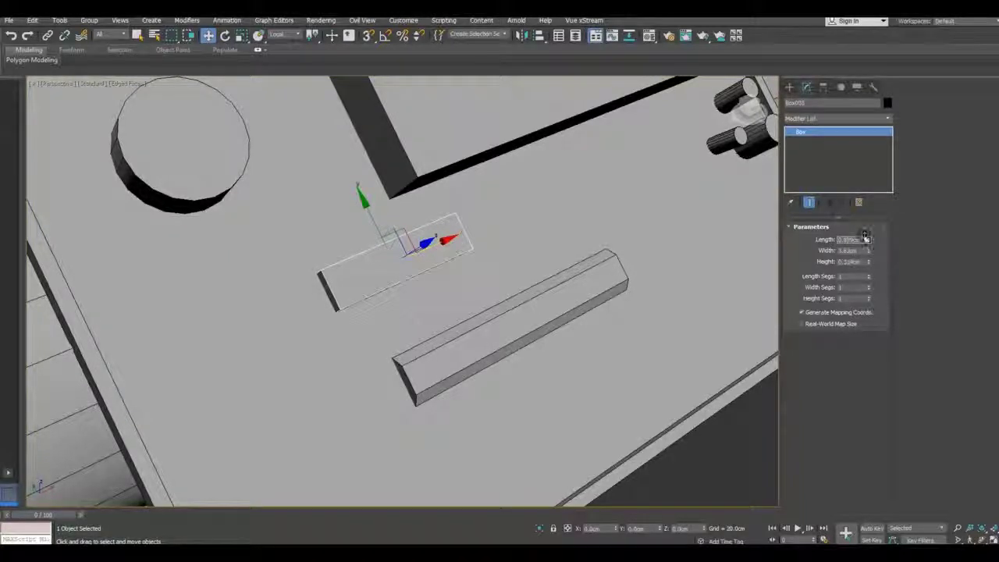
- Shift-drag a copy of the upper bar up and right toward the large block
{"action": "right_click", "coordinate": [821, 155]}
{"action": "left_click", "coordinate": [464, 240]}
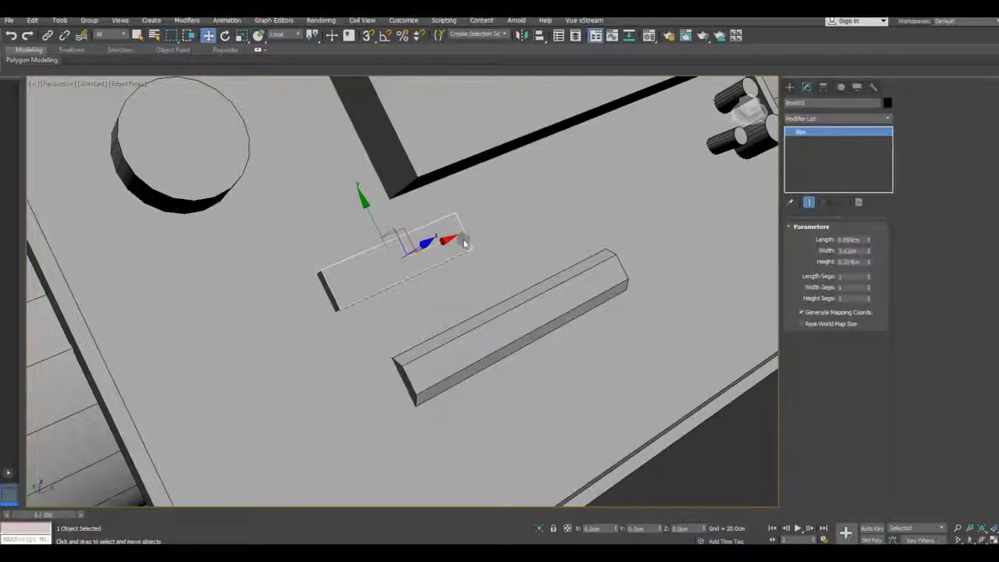
{"action": "left_click_drag", "start_coordinate": [455, 243], "coordinate": [647, 194], "text": "shift"}
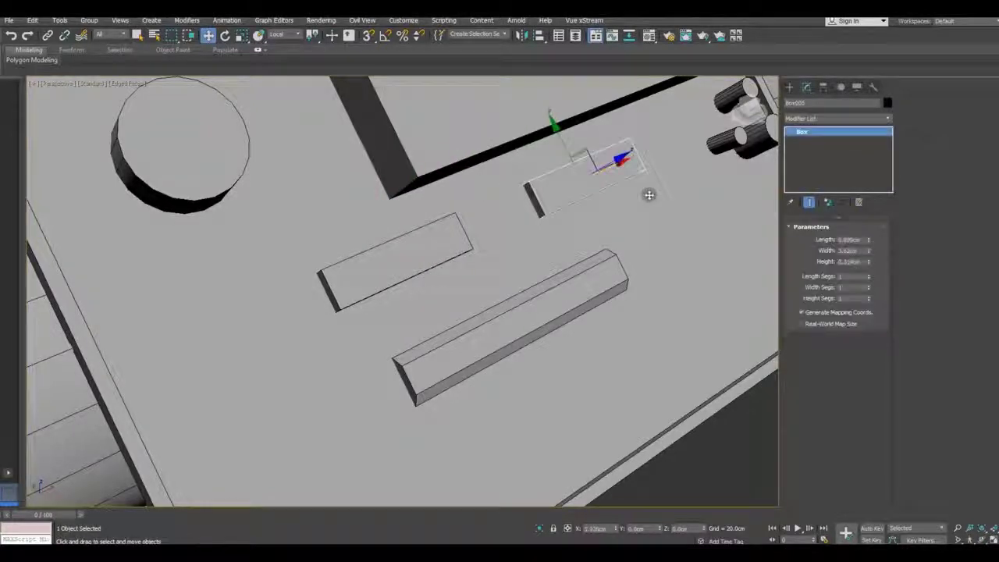
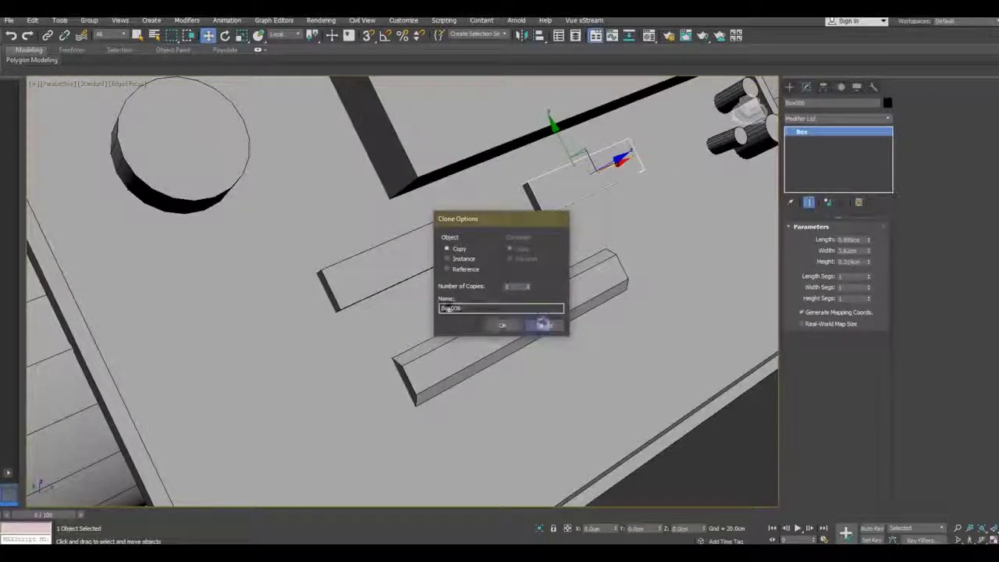
- Cancel the extra box clone and convert Box005 to Editable Poly
{"action": "left_click", "coordinate": [539, 325]}
{"action": "middle_click_drag", "start_coordinate": [412, 283], "coordinate": [482, 252], "text": "alt"}
{"action": "right_click", "coordinate": [816, 148]}
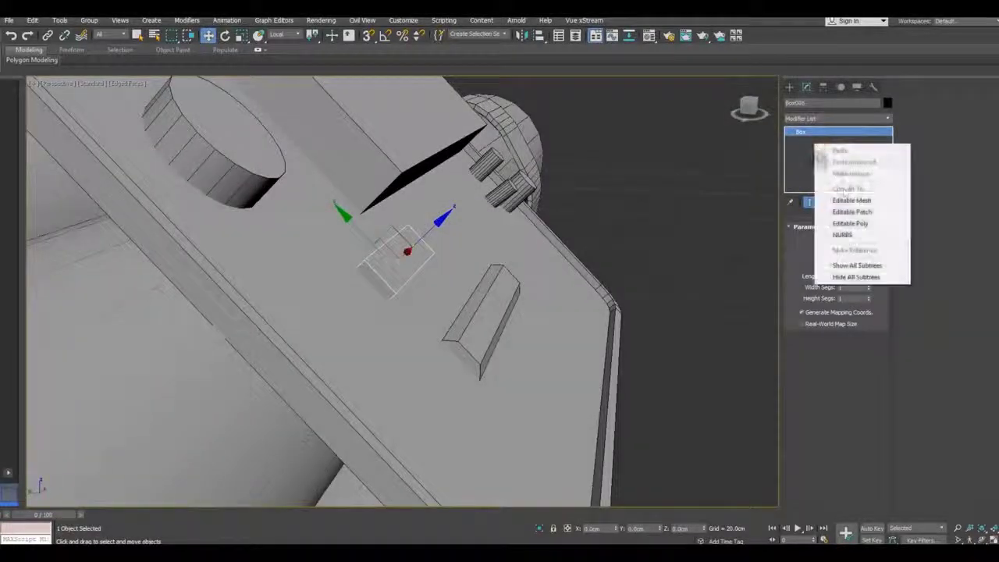
{"action": "left_click", "coordinate": [849, 224]}
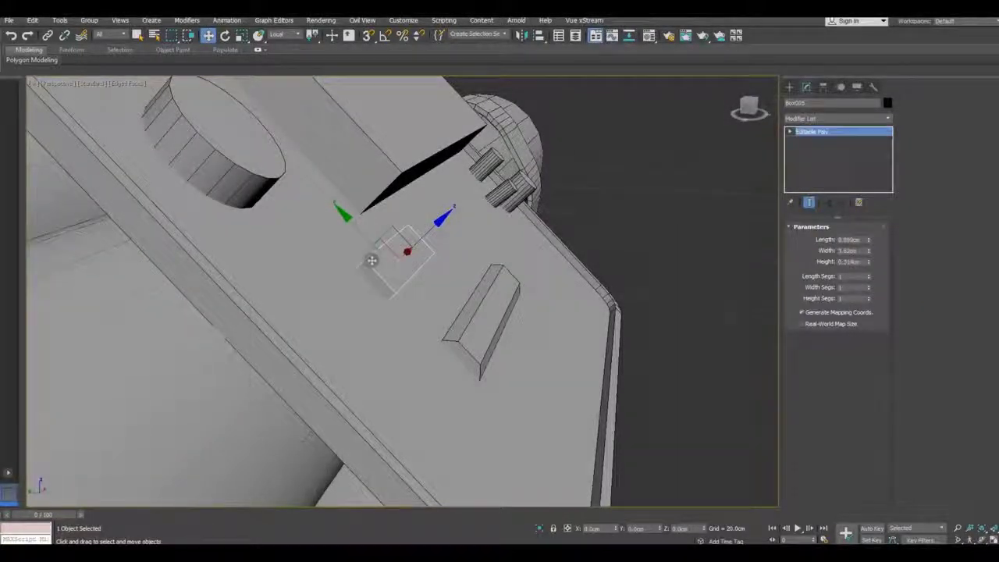
- Chamfer the bar's two long top edges by about 0.14 cm
{"action": "scroll", "coordinate": [398, 283], "scroll_direction": "up", "scroll_amount": 3}
{"action": "key", "text": "2"}
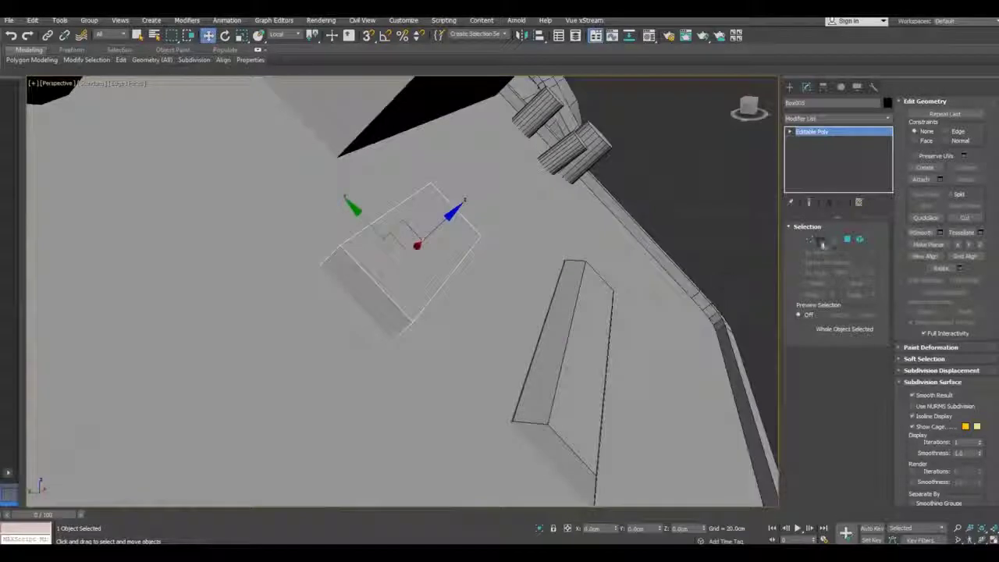
{"action": "left_click", "coordinate": [422, 308]}
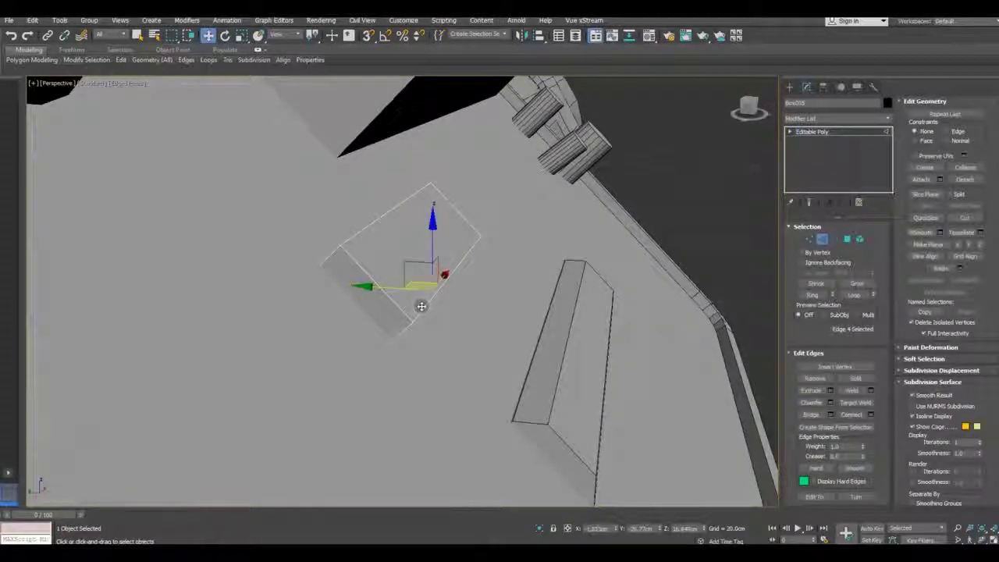
{"action": "left_click", "coordinate": [364, 233], "text": "ctrl"}
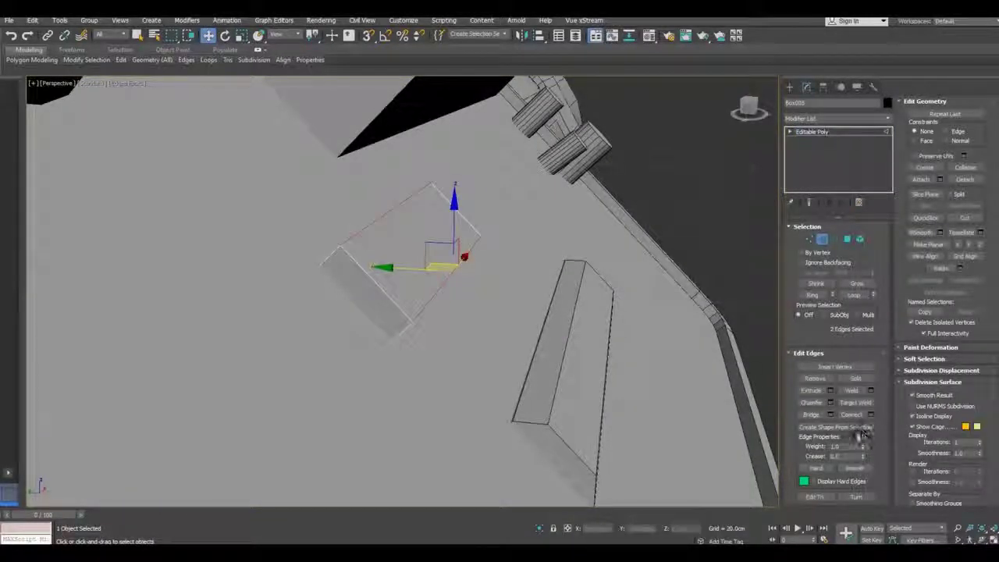
{"action": "left_click", "coordinate": [829, 403]}
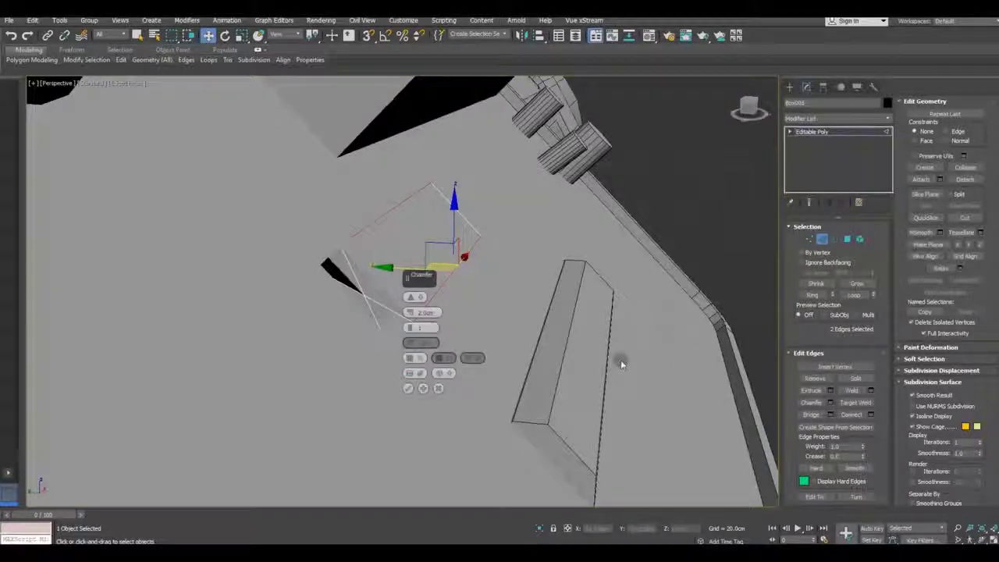
{"action": "left_click_drag", "start_coordinate": [411, 312], "coordinate": [495, 323]}
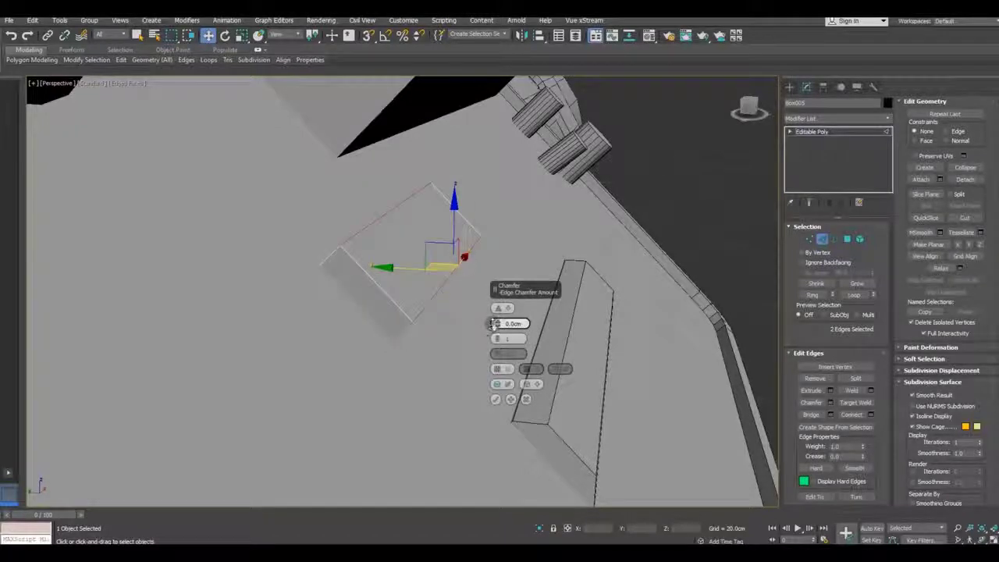
{"action": "left_click_drag", "start_coordinate": [497, 323], "coordinate": [497, 322]}
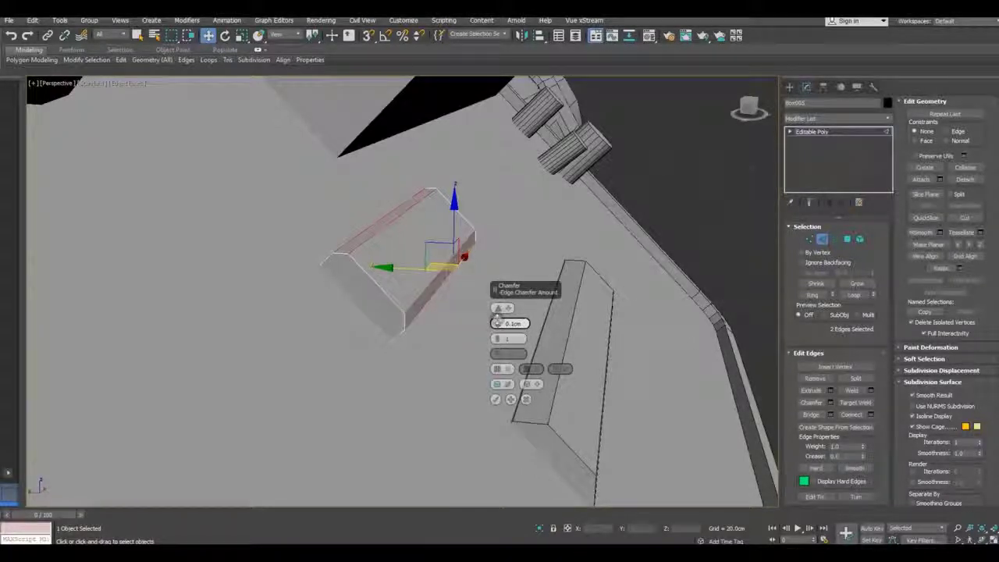
{"action": "mouse_move", "coordinate": [360, 341]}
{"action": "middle_mouse_down", "text": "alt"}
{"action": "mouse_move", "coordinate": [323, 335]}
{"action": "mouse_move", "coordinate": [327, 351]}
{"action": "middle_mouse_up", "text": "alt"}
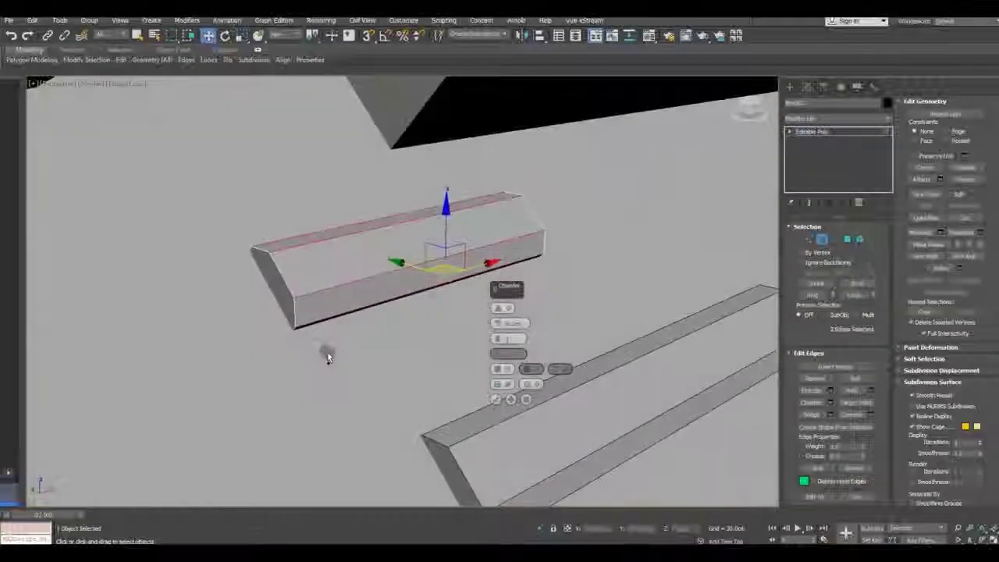
{"action": "left_click", "coordinate": [495, 400]}
- Clone the chamfered bar as an independent copy, Box006, beside the other bars
{"action": "left_click", "coordinate": [804, 133]}
{"action": "middle_click_drag", "start_coordinate": [274, 326], "coordinate": [419, 269], "text": "alt"}
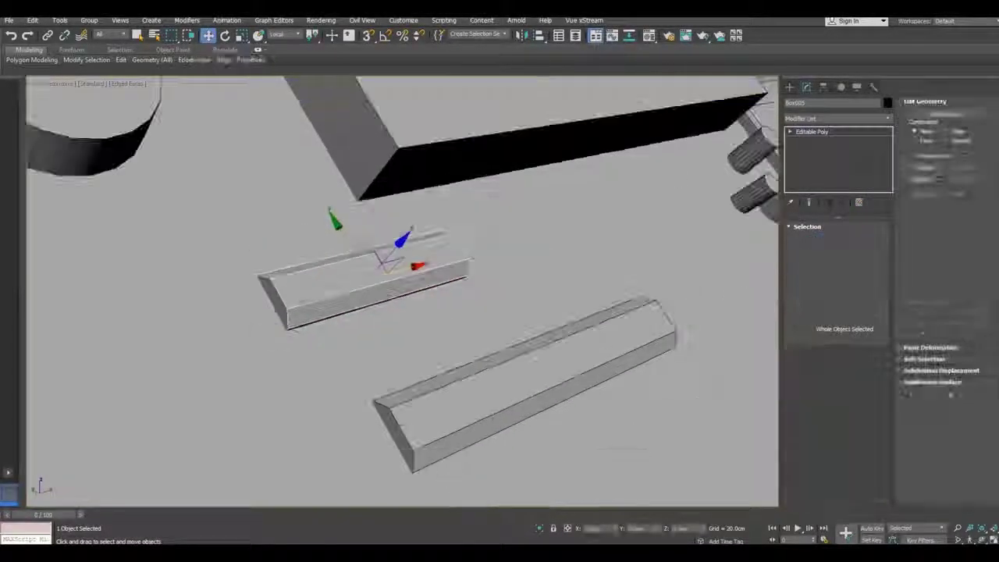
{"action": "left_click_drag", "start_coordinate": [410, 267], "coordinate": [648, 226], "text": "shift"}
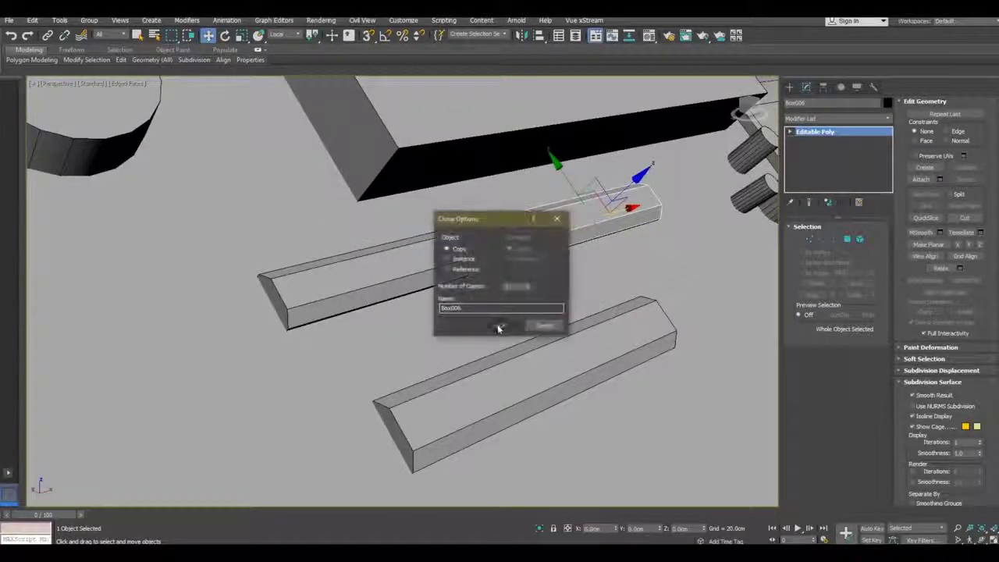
{"action": "left_click", "coordinate": [497, 326]}
{"action": "scroll", "coordinate": [322, 282], "scroll_direction": "down", "scroll_amount": 5}
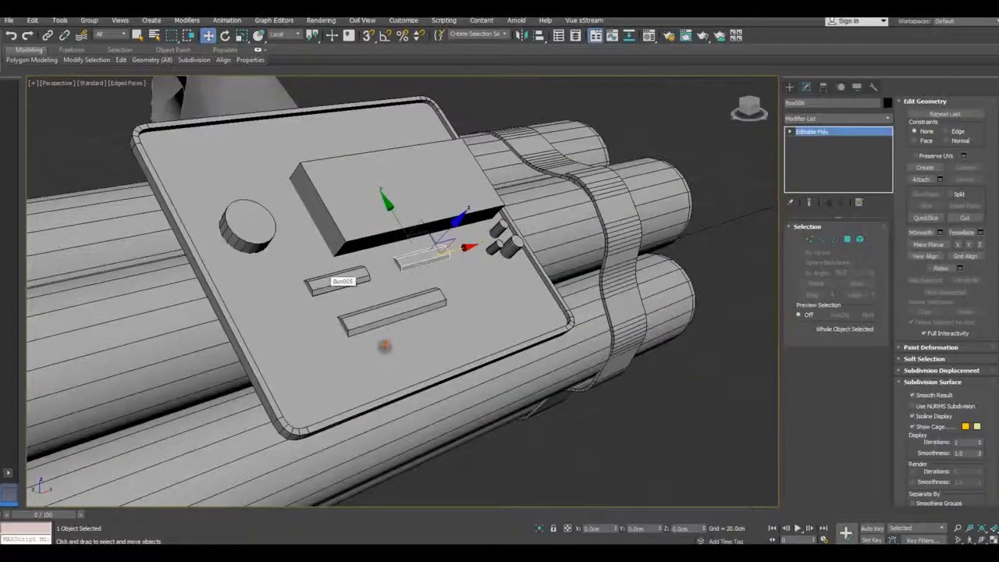
{"action": "mouse_move", "coordinate": [383, 350]}
{"action": "middle_mouse_down", "text": "alt"}
{"action": "mouse_move", "coordinate": [366, 364]}
{"action": "mouse_move", "coordinate": [607, 453]}
{"action": "mouse_move", "coordinate": [593, 448]}
{"action": "middle_mouse_up", "text": "alt"}
{"action": "scroll", "coordinate": [365, 364], "scroll_direction": "up", "scroll_amount": 3}
{"action": "left_click", "coordinate": [604, 453]}
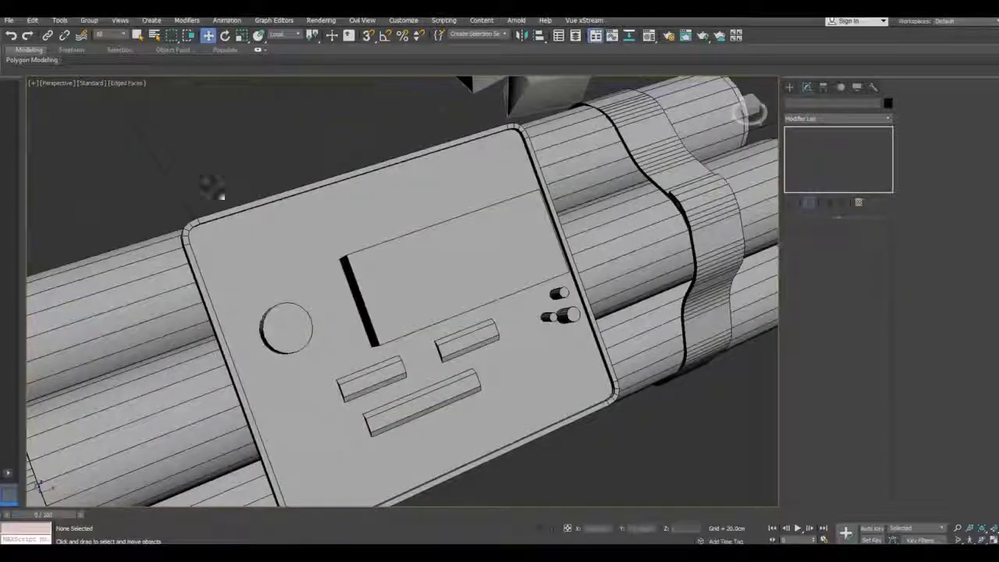
- Copy the large raised block upward on the panel and slide the copy left
{"action": "left_click", "coordinate": [383, 304]}
{"action": "left_click_drag", "start_coordinate": [430, 223], "coordinate": [398, 139], "text": "shift"}
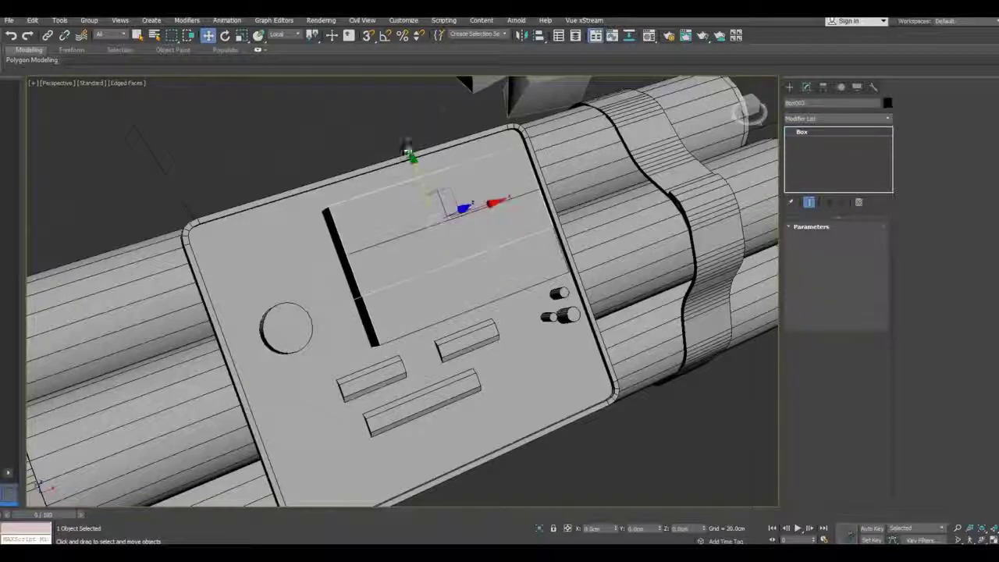
{"action": "left_click", "coordinate": [501, 326]}
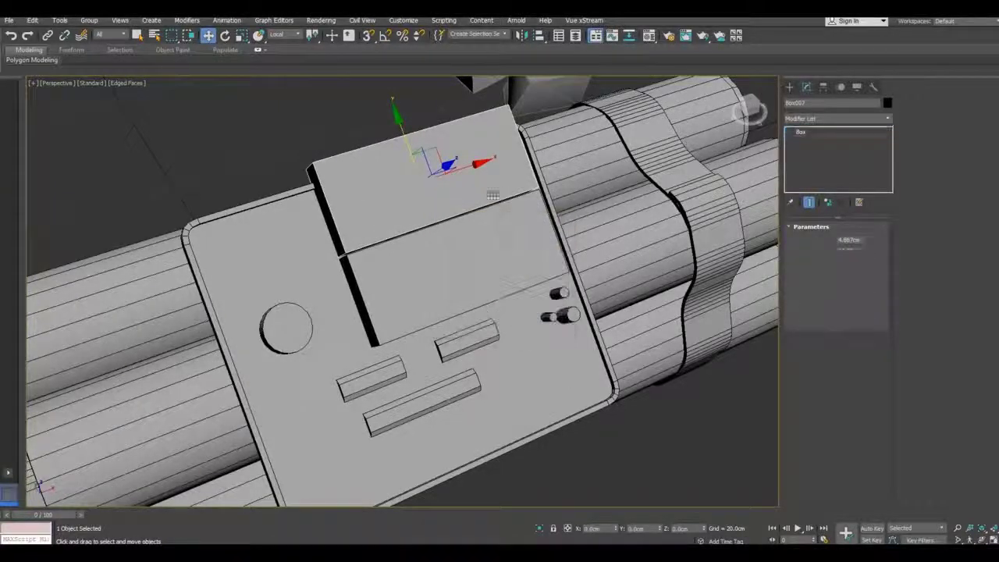
{"action": "left_click_drag", "start_coordinate": [476, 166], "coordinate": [368, 182]}
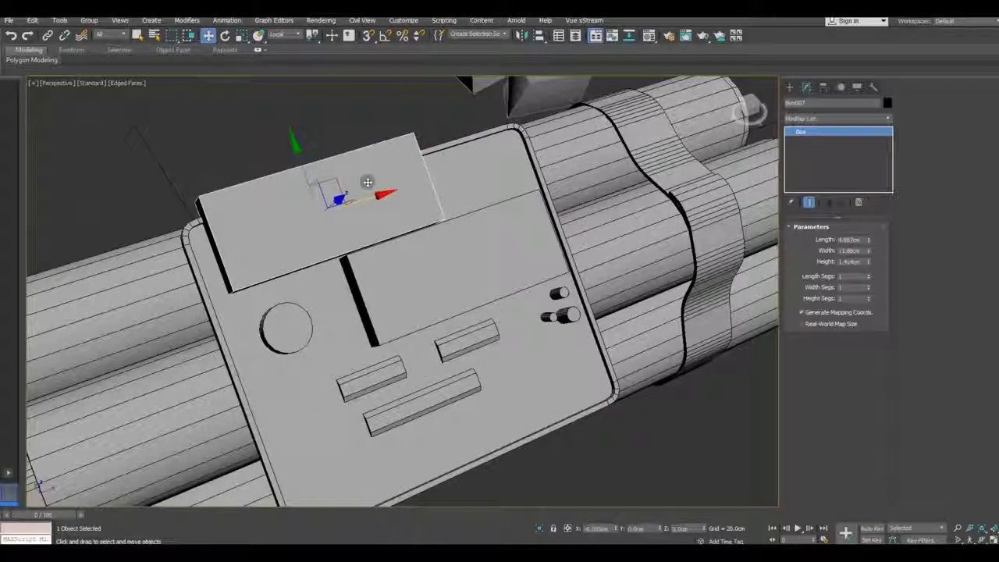
{"action": "middle_click_drag", "start_coordinate": [355, 251], "coordinate": [406, 258], "text": "alt"}
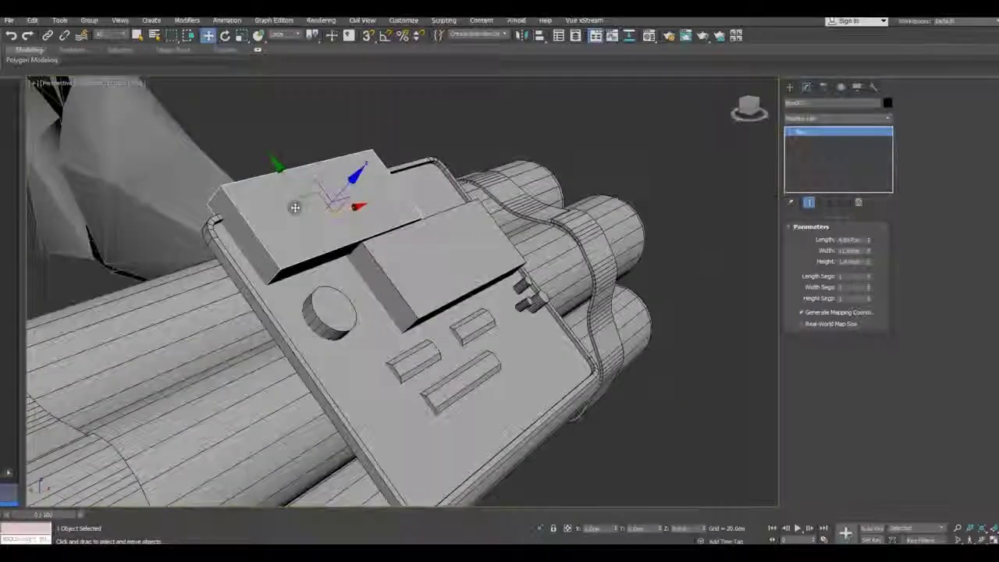
{"action": "scroll", "coordinate": [355, 234], "scroll_direction": "up", "scroll_amount": 3}
- Resize the copy to about 1.225 × 4.564 × 1.054 cm and seat it on the panel's top edge
{"action": "mouse_move", "coordinate": [866, 261]}
{"action": "left_mouse_down"}
{"action": "mouse_move", "coordinate": [867, 271]}
{"action": "mouse_move", "coordinate": [868, 252]}
{"action": "mouse_move", "coordinate": [866, 278]}
{"action": "left_mouse_up"}
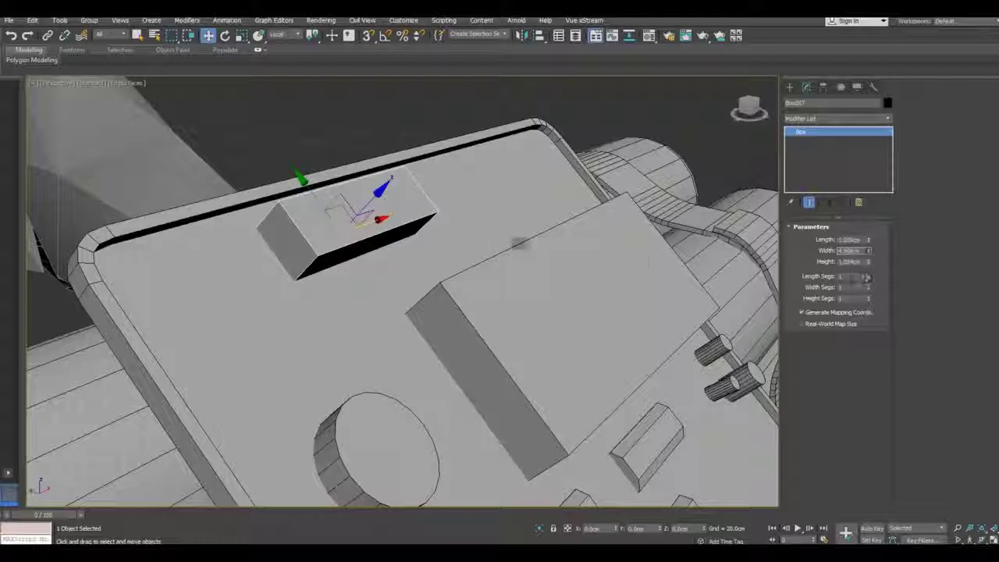
{"action": "middle_click_drag", "start_coordinate": [383, 252], "coordinate": [460, 272], "text": "alt"}
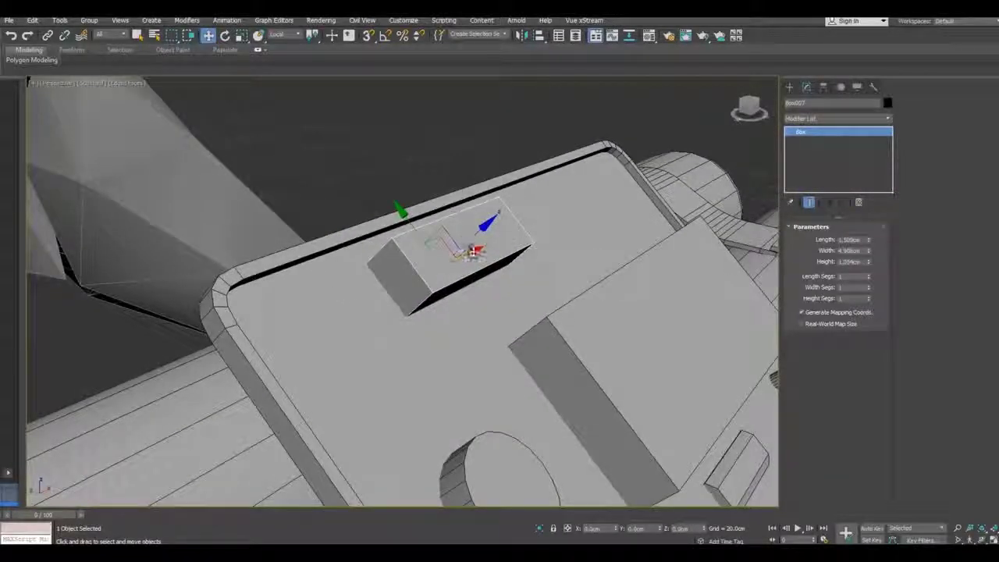
{"action": "mouse_move", "coordinate": [472, 251]}
{"action": "left_mouse_down"}
{"action": "mouse_move", "coordinate": [423, 263]}
{"action": "mouse_move", "coordinate": [314, 243]}
{"action": "left_mouse_up"}
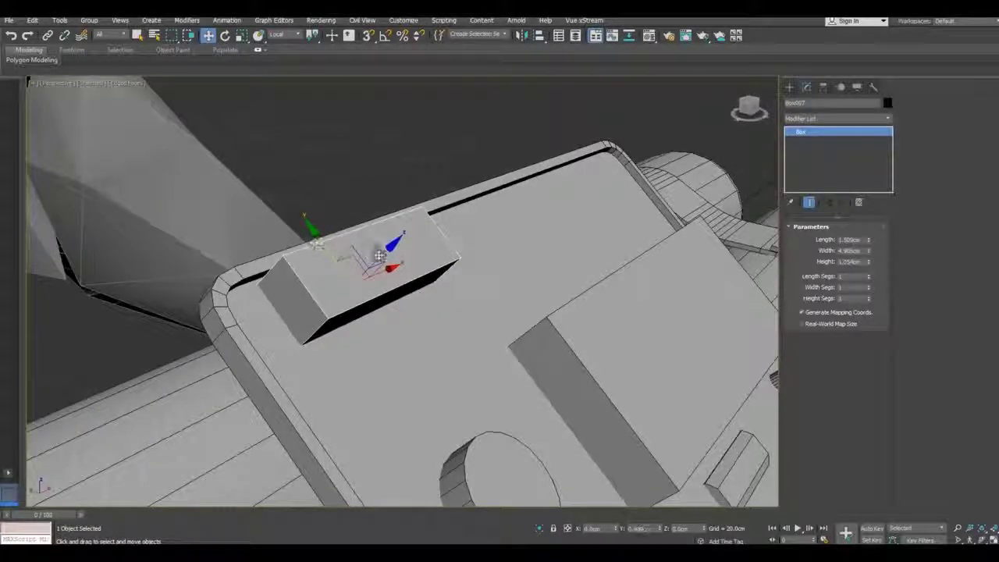
{"action": "left_click_drag", "start_coordinate": [379, 257], "coordinate": [381, 257]}
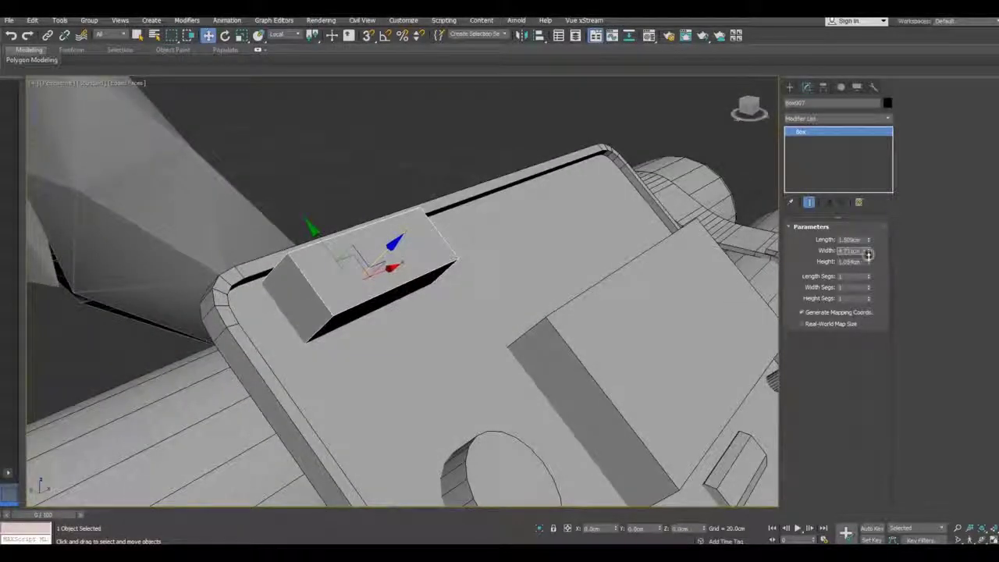
{"action": "left_click_drag", "start_coordinate": [870, 242], "coordinate": [869, 243]}
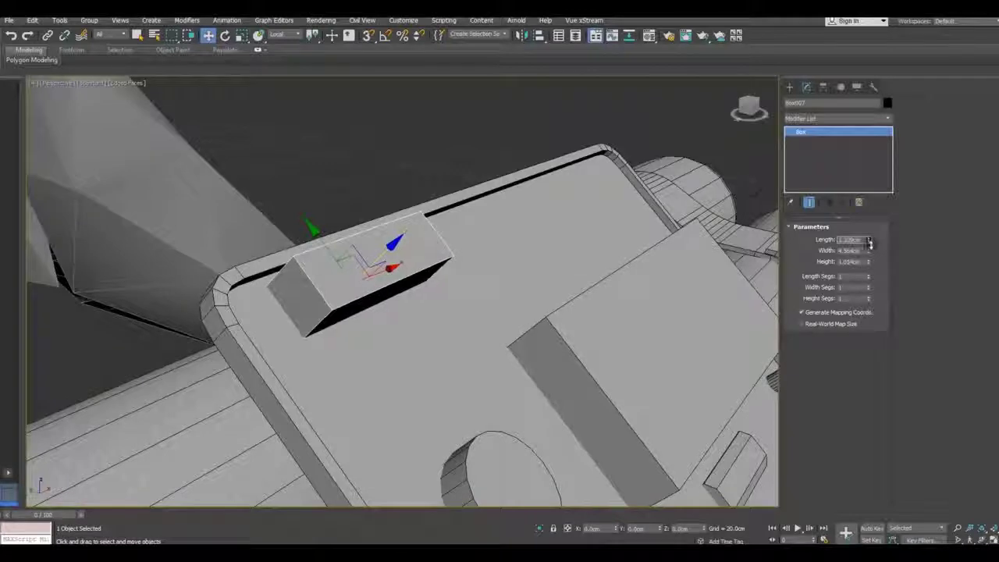
{"action": "mouse_move", "coordinate": [463, 303]}
{"action": "middle_mouse_down", "text": "alt"}
{"action": "mouse_move", "coordinate": [468, 312]}
{"action": "mouse_move", "coordinate": [430, 304]}
{"action": "mouse_move", "coordinate": [317, 248]}
{"action": "middle_mouse_up", "text": "alt"}
{"action": "left_click_drag", "start_coordinate": [322, 248], "coordinate": [315, 245]}
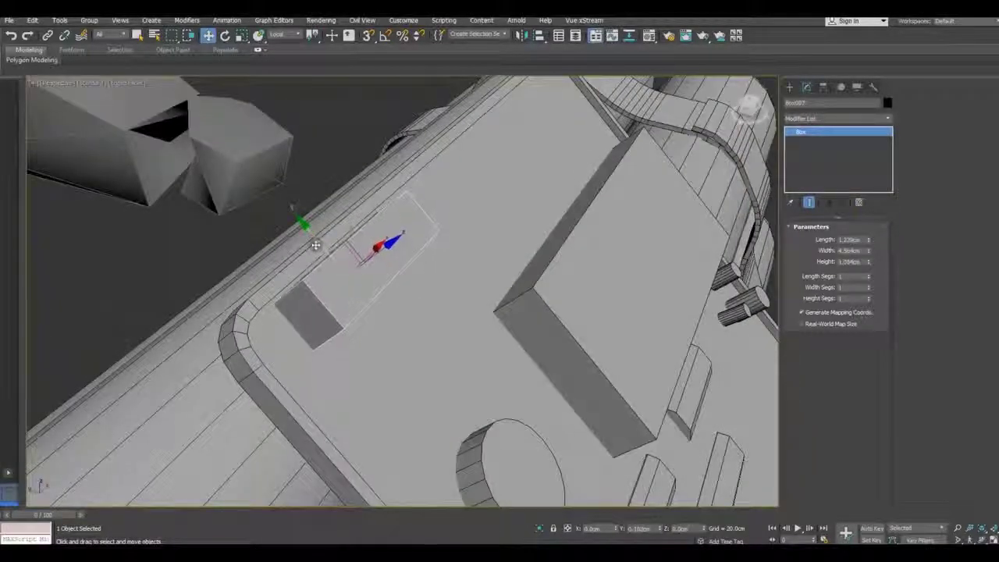
{"action": "middle_click_drag", "start_coordinate": [441, 268], "coordinate": [408, 259], "text": "alt"}
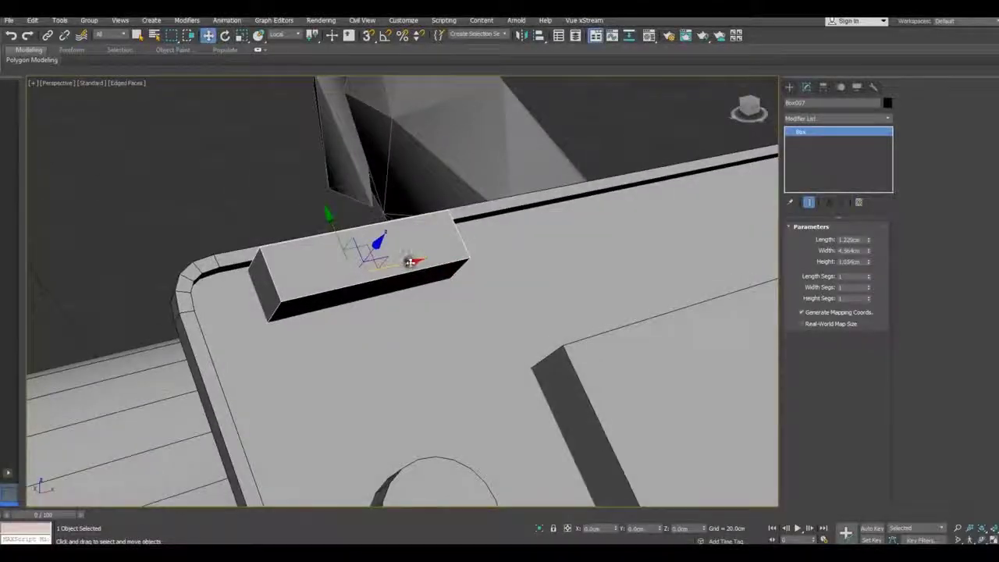
{"action": "left_click_drag", "start_coordinate": [409, 261], "coordinate": [662, 239], "text": "shift"}
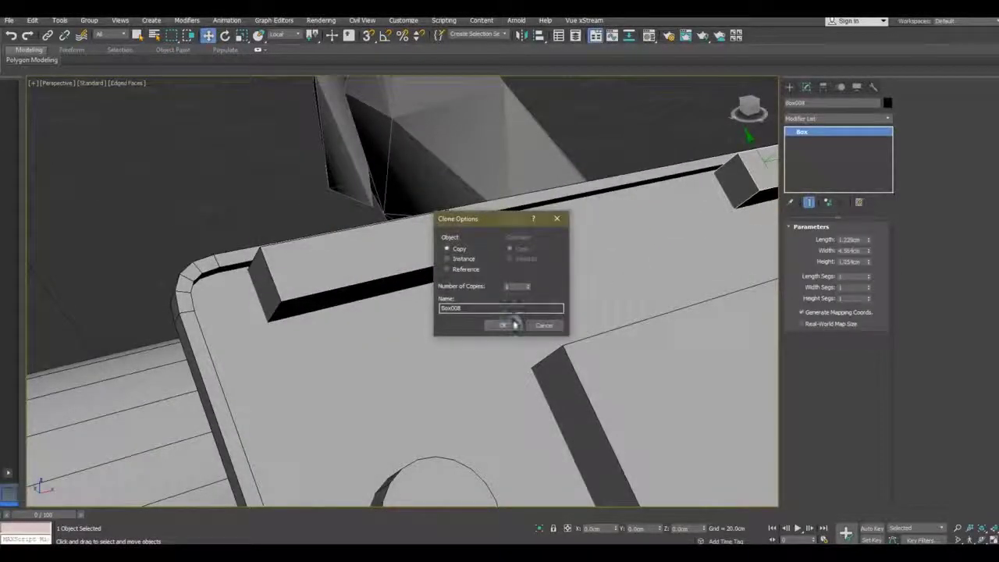
- Place the matching block copy at the right end of the top edge, then select Box007
{"action": "left_click", "coordinate": [513, 325]}
{"action": "left_click", "coordinate": [373, 256]}
{"action": "mouse_move", "coordinate": [423, 305]}
{"action": "middle_mouse_down", "text": "alt"}
{"action": "mouse_move", "coordinate": [462, 294]}
{"action": "mouse_move", "coordinate": [418, 274]}
{"action": "mouse_move", "coordinate": [488, 270]}
{"action": "mouse_move", "coordinate": [457, 285]}
{"action": "middle_mouse_up", "text": "alt"}
{"action": "scroll", "coordinate": [419, 273], "scroll_direction": "down", "scroll_amount": 5}
{"action": "scroll", "coordinate": [418, 273], "scroll_direction": "up", "scroll_amount": 5}
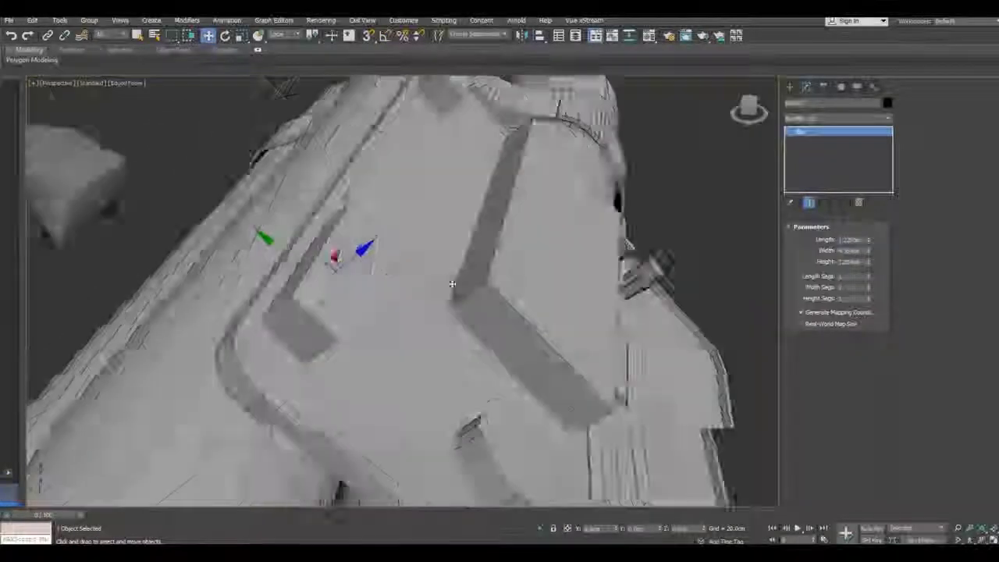
{"action": "scroll", "coordinate": [457, 286], "scroll_direction": "up", "scroll_amount": 3}
- Convert Box007 to Editable Poly and select one of its edges
{"action": "right_click", "coordinate": [834, 178]}
{"action": "left_click", "coordinate": [854, 242]}
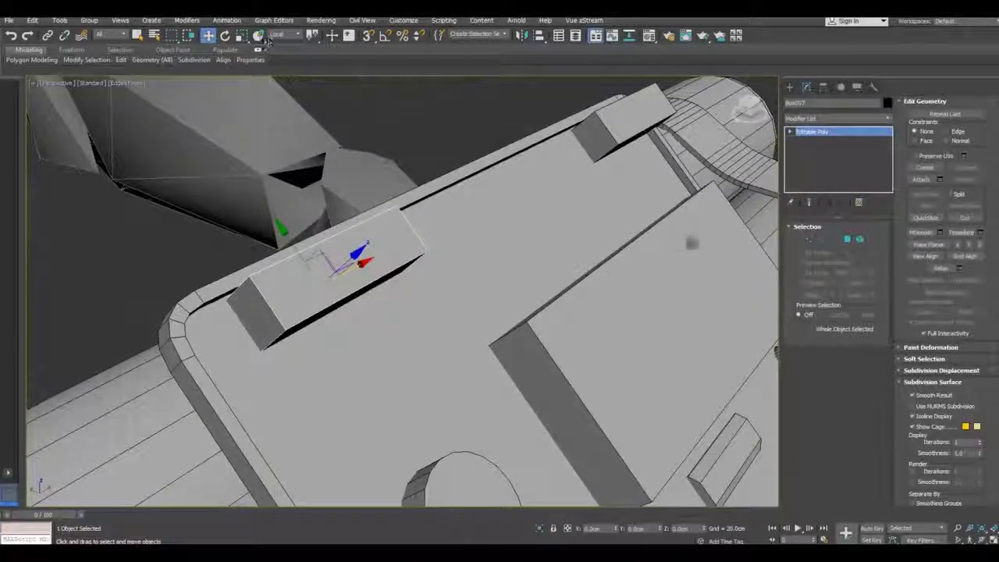
{"action": "left_click", "coordinate": [822, 242]}
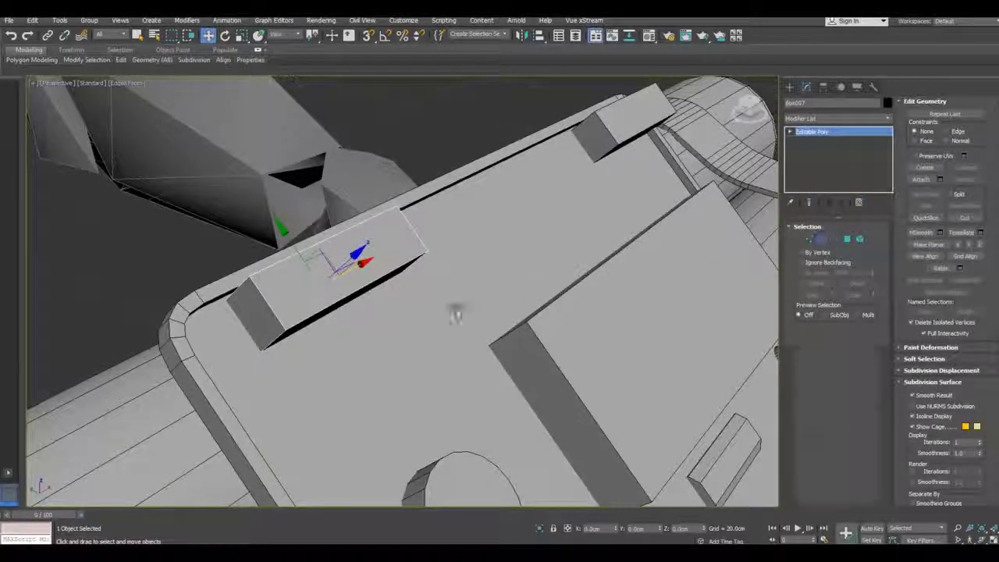
{"action": "left_click", "coordinate": [336, 308]}
{"action": "mouse_move", "coordinate": [363, 327]}
{"action": "middle_mouse_down", "text": "alt"}
{"action": "mouse_move", "coordinate": [396, 306]}
{"action": "mouse_move", "coordinate": [394, 316]}
{"action": "middle_mouse_up", "text": "alt"}
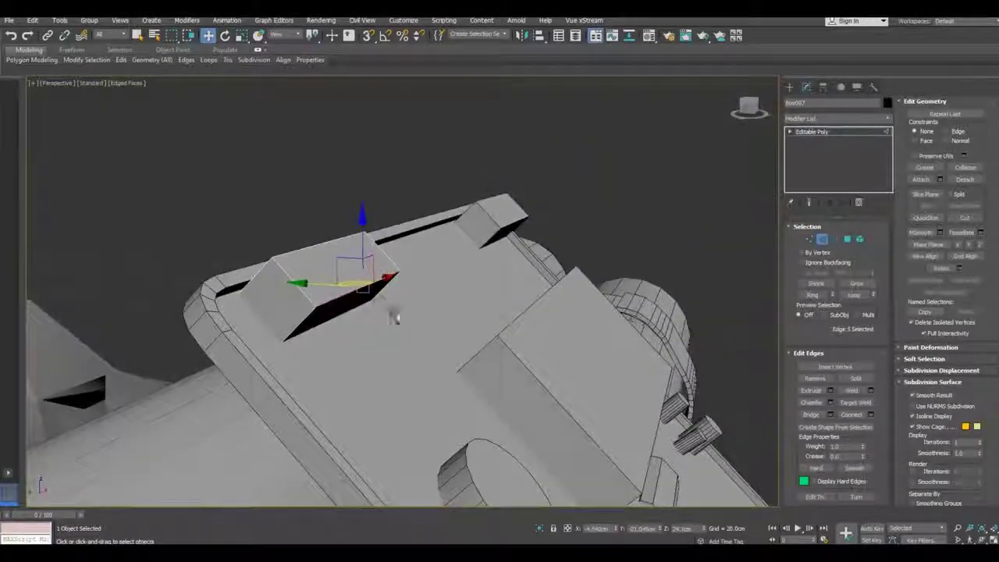
- Chamfer Box007's long top edges by about 0.149 cm and clear the edge selection
{"action": "left_click", "coordinate": [832, 403]}
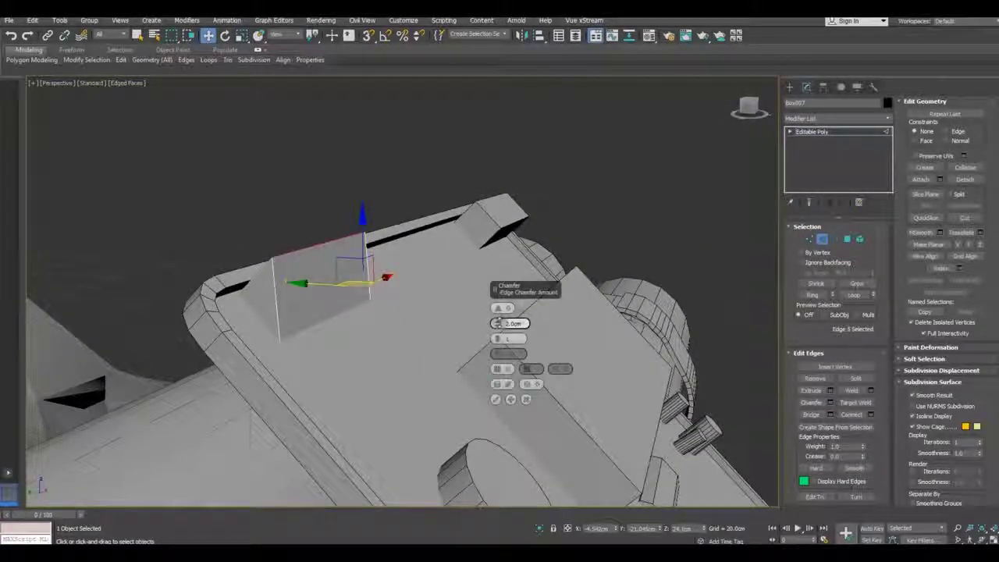
{"action": "left_click_drag", "start_coordinate": [497, 323], "coordinate": [503, 329]}
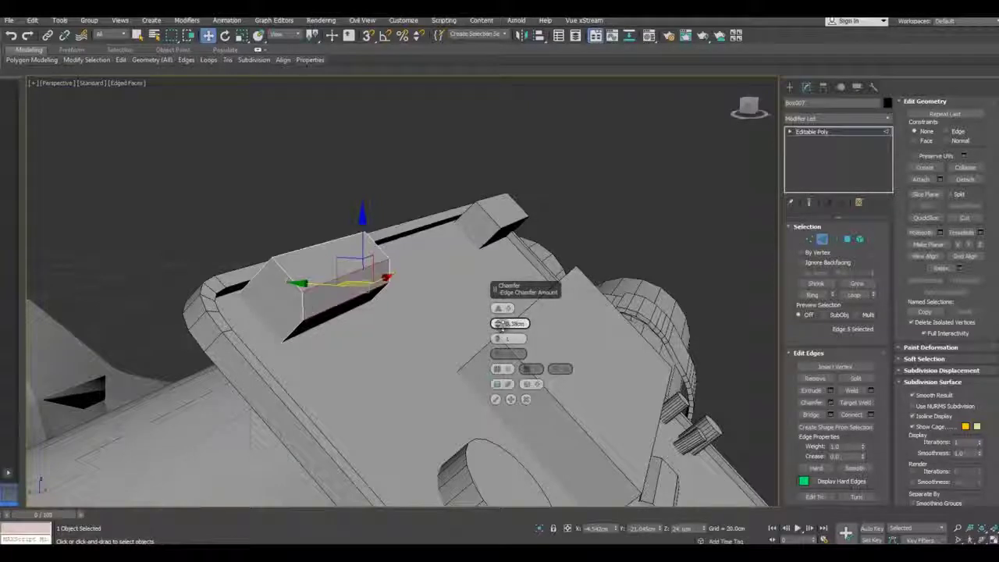
{"action": "left_click_drag", "start_coordinate": [502, 329], "coordinate": [502, 329]}
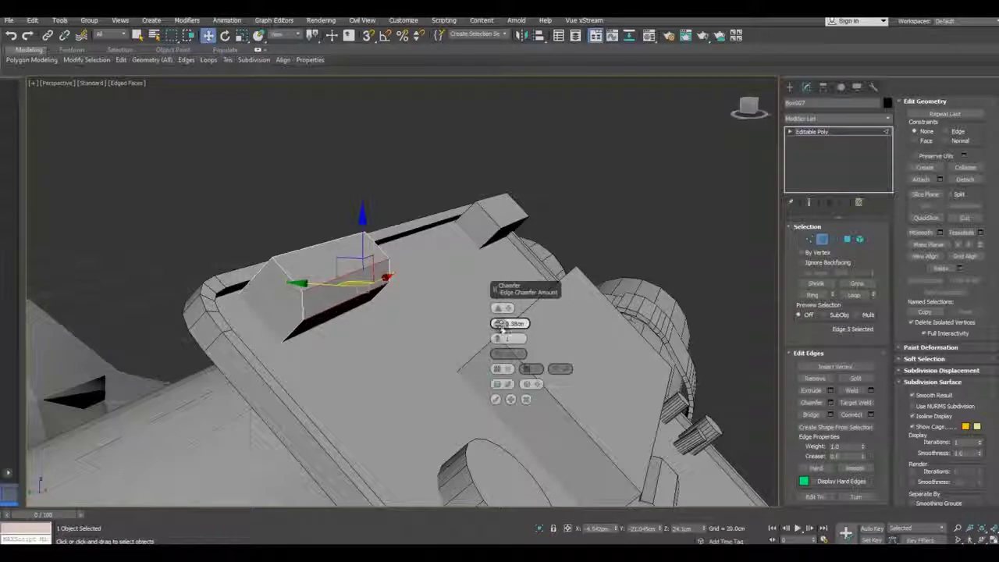
{"action": "left_click", "coordinate": [494, 399]}
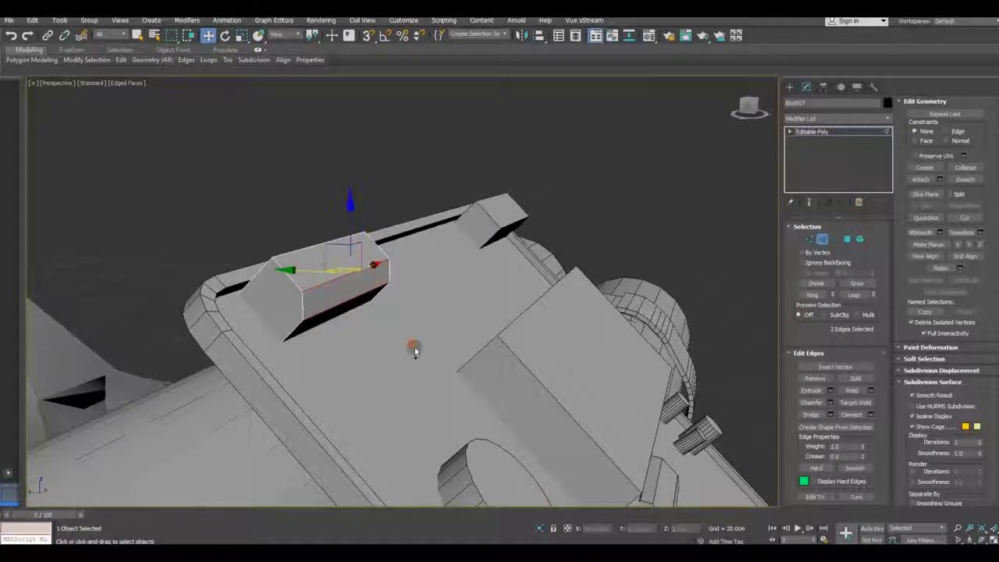
{"action": "mouse_move", "coordinate": [415, 347]}
{"action": "middle_mouse_down", "text": "alt"}
{"action": "mouse_move", "coordinate": [435, 376]}
{"action": "mouse_move", "coordinate": [345, 316]}
{"action": "middle_mouse_up", "text": "alt"}
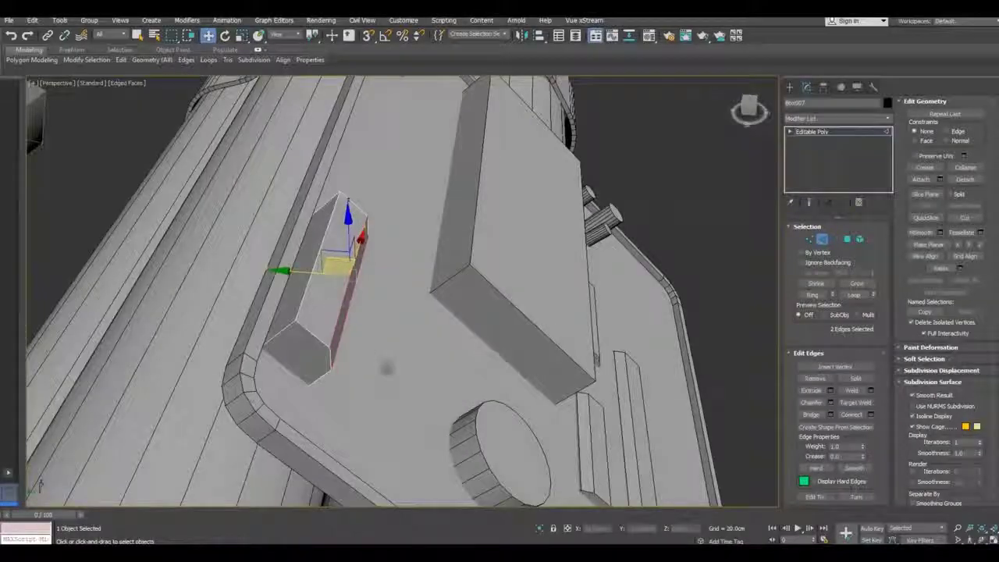
{"action": "left_click", "coordinate": [386, 370]}
{"action": "middle_click_drag", "start_coordinate": [386, 371], "coordinate": [271, 344], "text": "alt"}
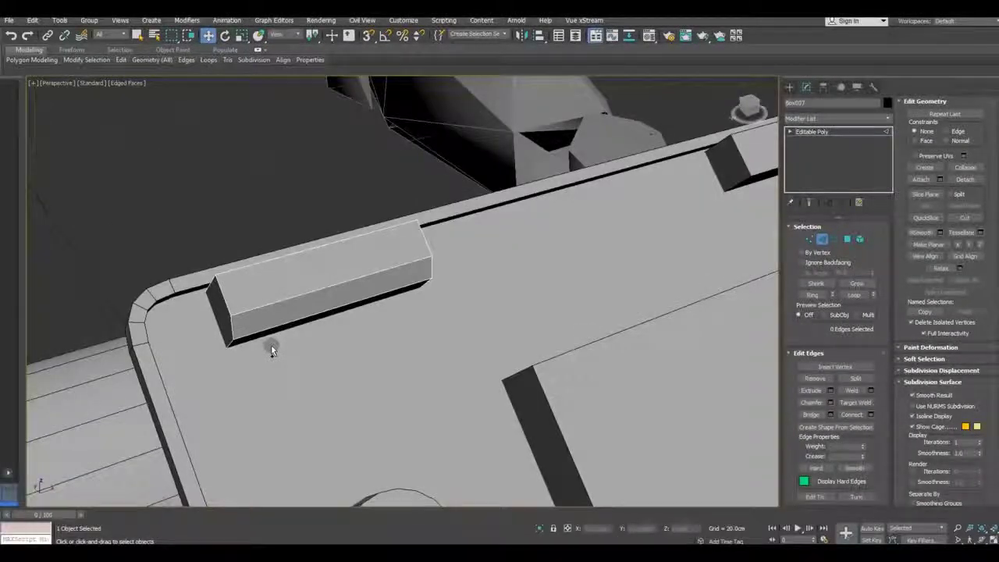
- Shorten the block by sliding its right-end vertices to the left
{"action": "key", "text": "1"}
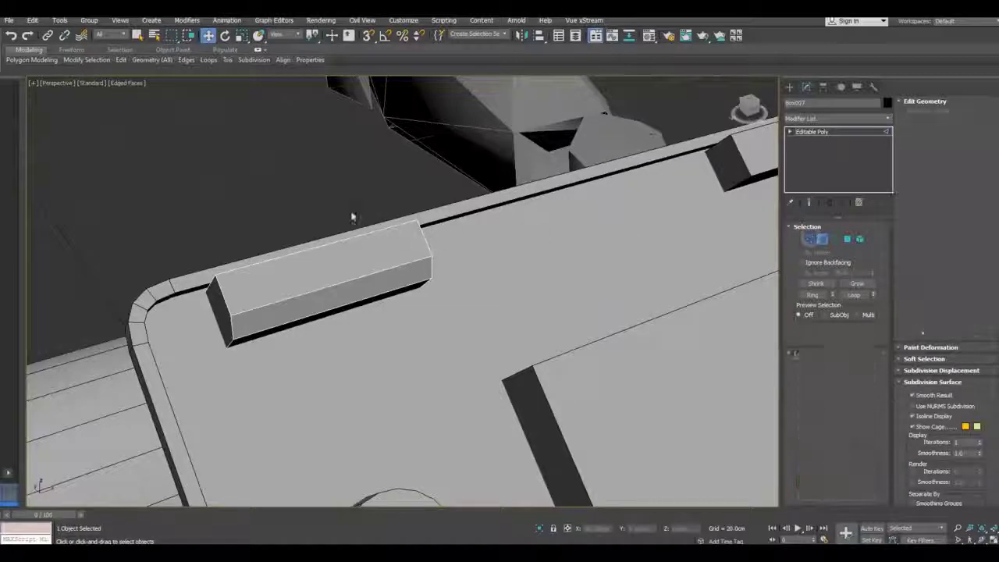
{"action": "left_click_drag", "start_coordinate": [394, 207], "coordinate": [460, 334]}
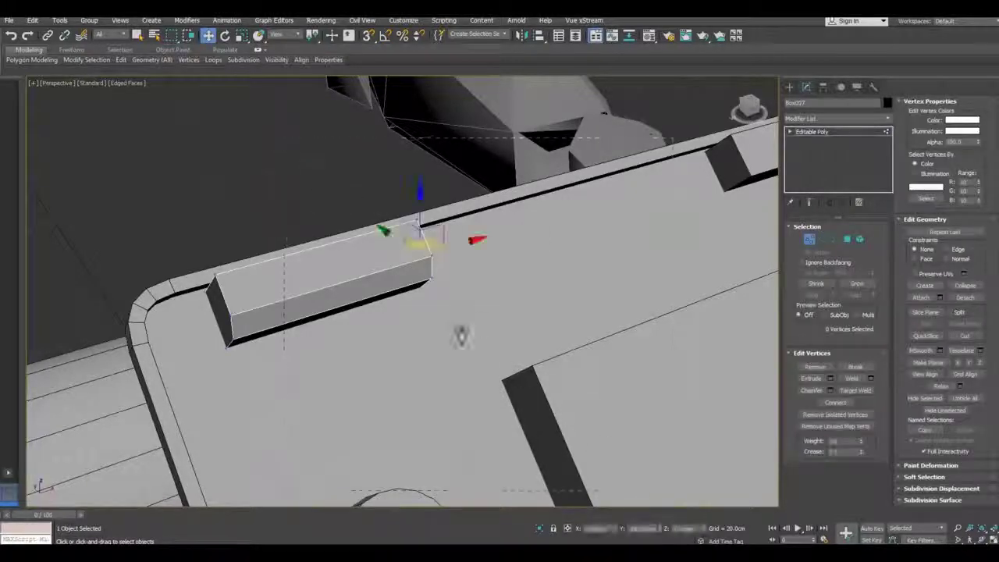
{"action": "middle_click_drag", "start_coordinate": [460, 334], "coordinate": [433, 340], "text": "alt"}
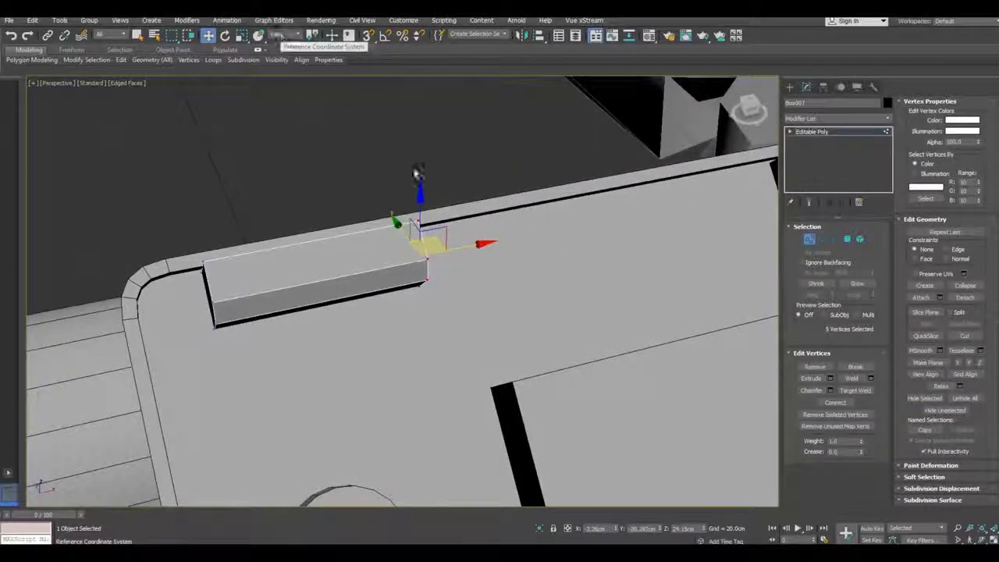
{"action": "mouse_move", "coordinate": [421, 217]}
{"action": "middle_mouse_down", "text": "alt"}
{"action": "mouse_move", "coordinate": [381, 194]}
{"action": "mouse_move", "coordinate": [379, 183]}
{"action": "mouse_move", "coordinate": [476, 252]}
{"action": "middle_mouse_up", "text": "alt"}
{"action": "left_click_drag", "start_coordinate": [478, 253], "coordinate": [309, 236]}
{"action": "mouse_move", "coordinate": [309, 236]}
{"action": "middle_mouse_down", "text": "alt"}
{"action": "mouse_move", "coordinate": [404, 263]}
{"action": "mouse_move", "coordinate": [409, 286]}
{"action": "mouse_move", "coordinate": [339, 284]}
{"action": "mouse_move", "coordinate": [325, 270]}
{"action": "middle_mouse_up", "text": "alt"}
- Centre the block's pivot with Affect Pivot Only and copy it rightward as Box009
{"action": "left_click", "coordinate": [813, 135]}
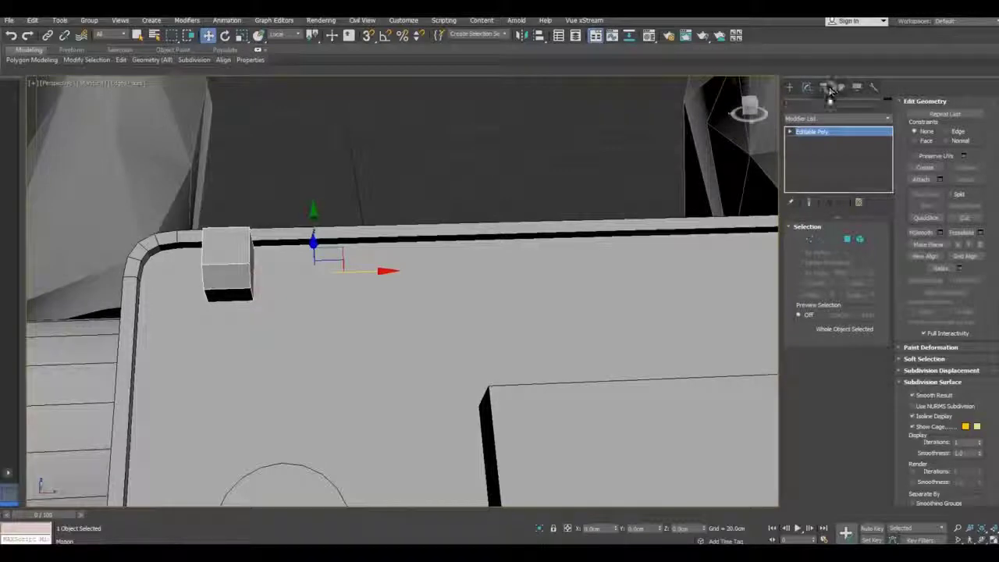
{"action": "left_click", "coordinate": [840, 87]}
{"action": "left_click", "coordinate": [835, 159]}
{"action": "left_click", "coordinate": [829, 213]}
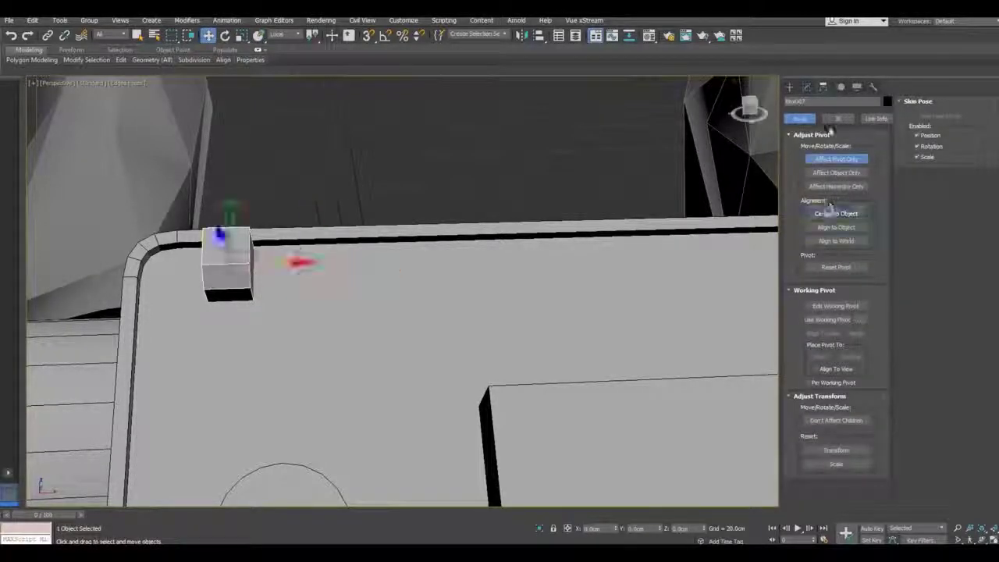
{"action": "left_click", "coordinate": [806, 87]}
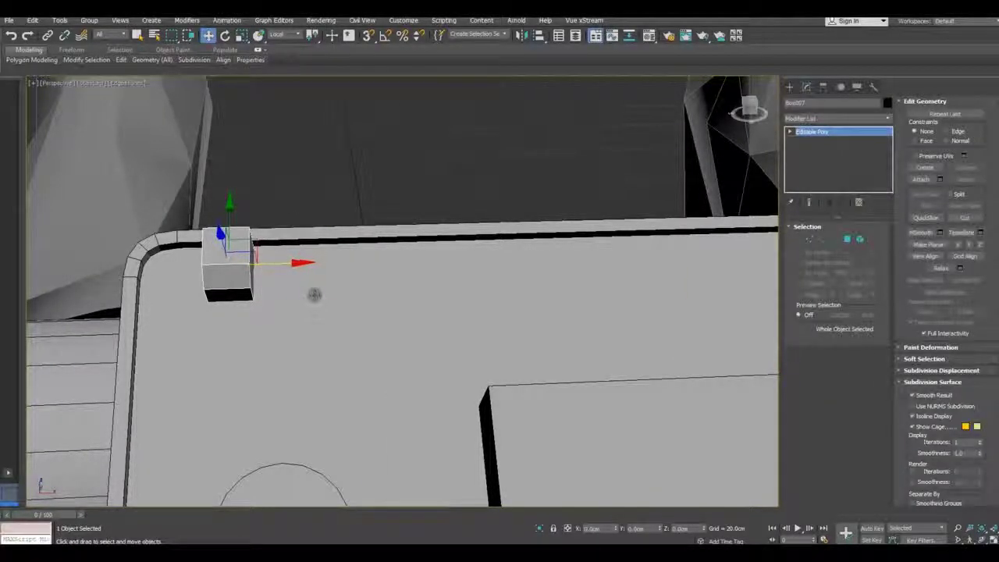
{"action": "mouse_move", "coordinate": [312, 292]}
{"action": "middle_mouse_down", "text": "alt"}
{"action": "mouse_move", "coordinate": [399, 303]}
{"action": "mouse_move", "coordinate": [304, 269]}
{"action": "middle_mouse_up", "text": "alt"}
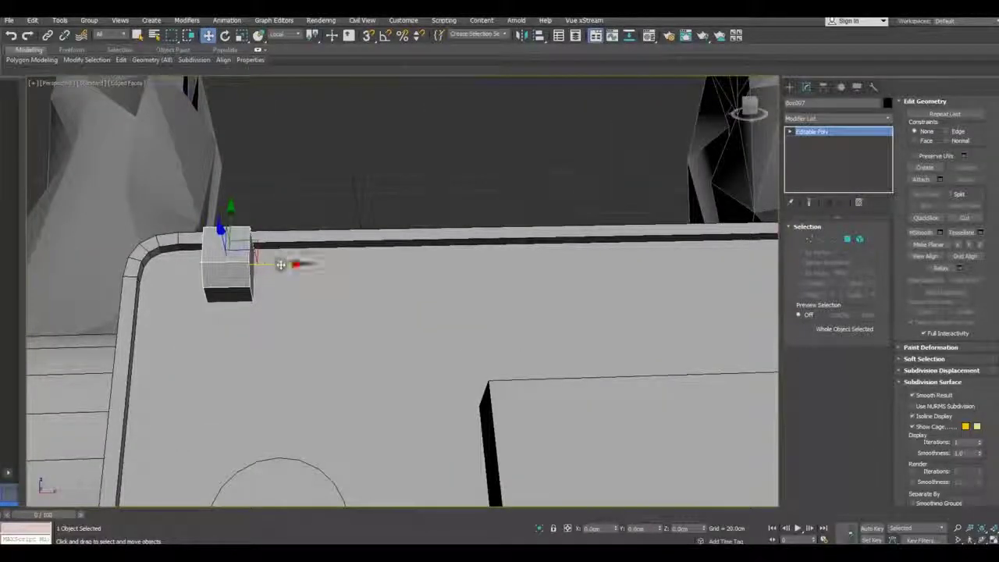
{"action": "left_click_drag", "start_coordinate": [276, 263], "coordinate": [327, 263], "text": "shift"}
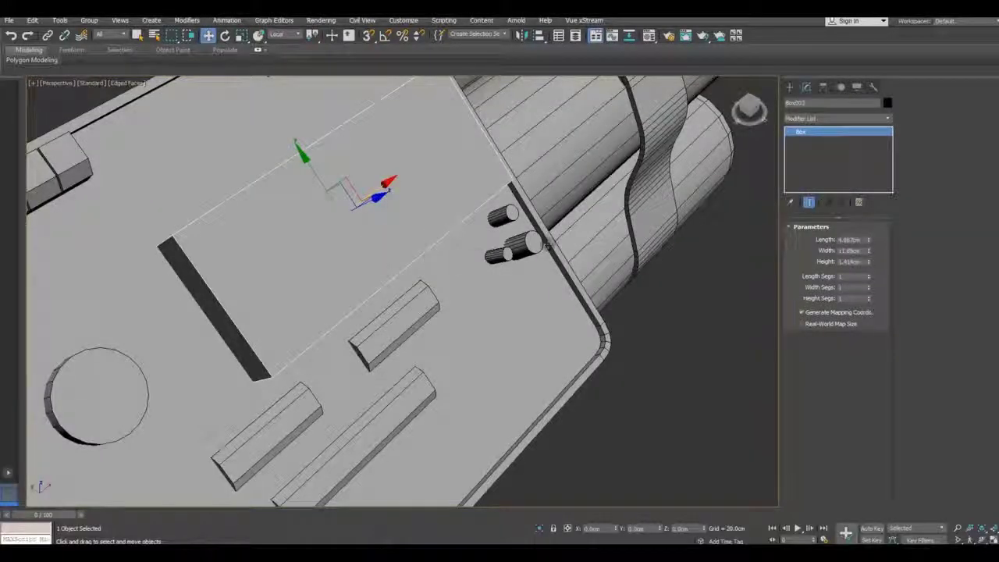
- Clone the knob cylinder as an instance, Cylinder019, and move it along the panel edge
{"action": "left_click", "coordinate": [534, 244]}
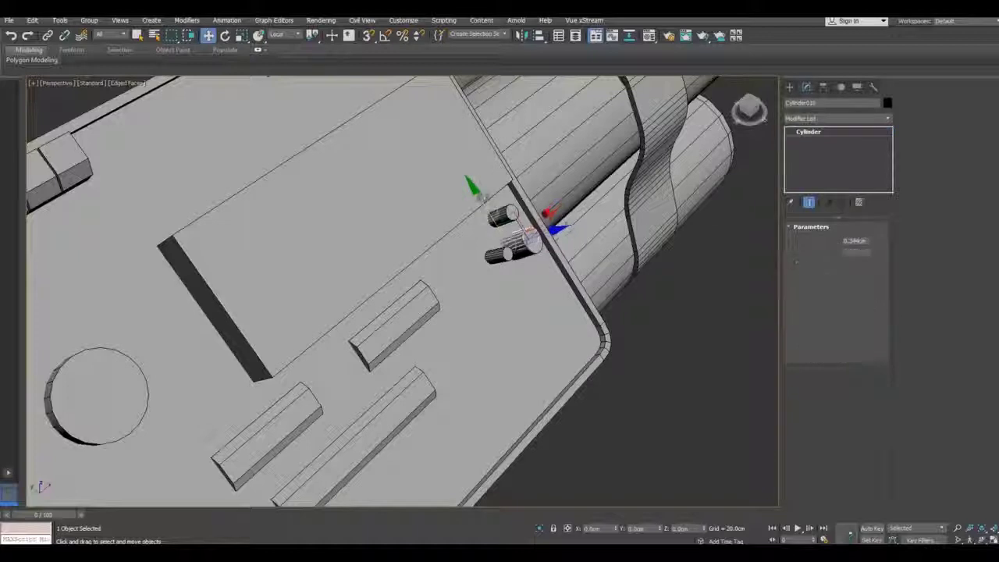
{"action": "left_click_drag", "start_coordinate": [473, 204], "coordinate": [476, 209], "text": "shift"}
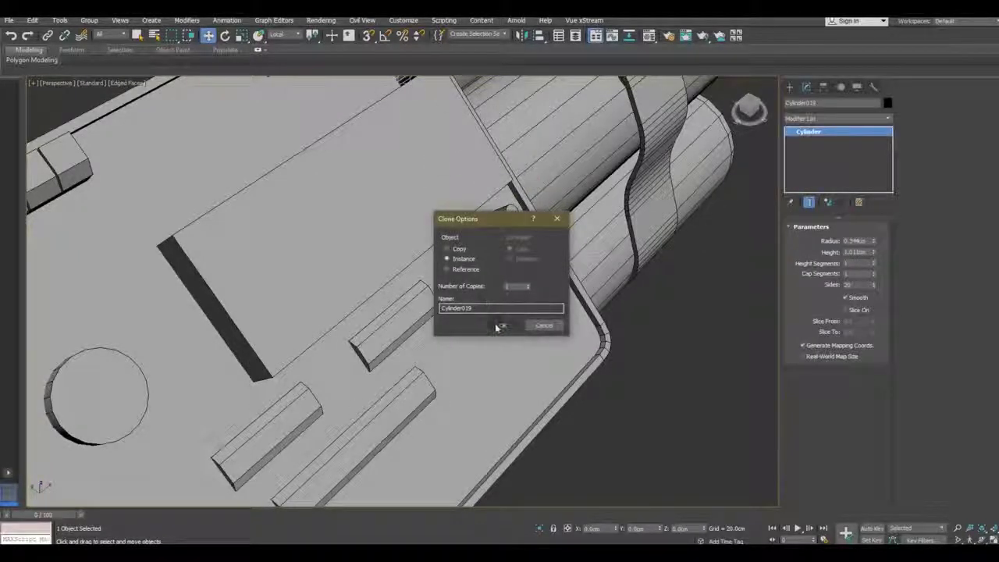
{"action": "left_click", "coordinate": [501, 326]}
{"action": "middle_click_drag", "start_coordinate": [328, 225], "coordinate": [386, 318], "text": "alt"}
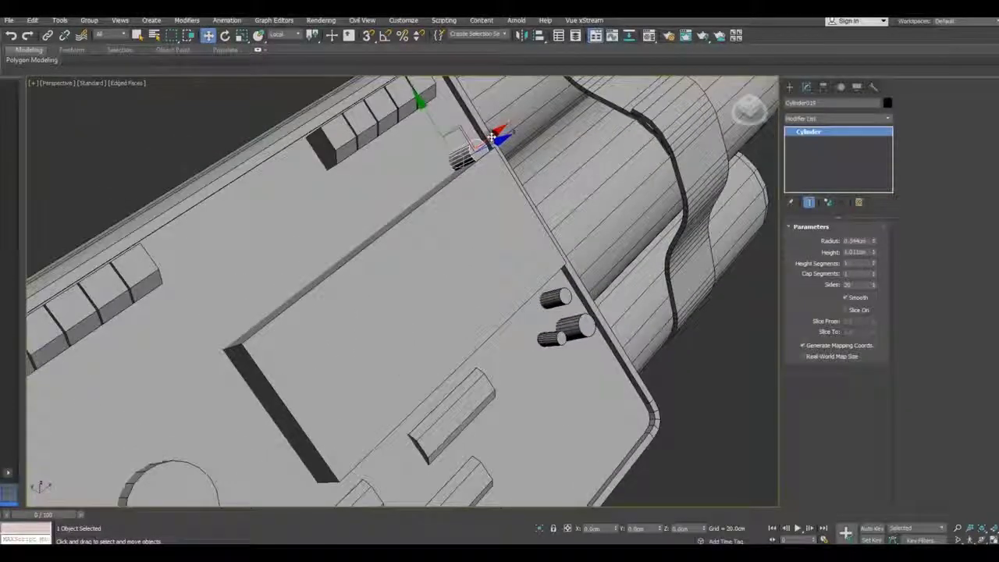
{"action": "mouse_move", "coordinate": [490, 137]}
{"action": "left_mouse_down"}
{"action": "mouse_move", "coordinate": [422, 190]}
{"action": "mouse_move", "coordinate": [265, 267]}
{"action": "left_mouse_up"}
{"action": "middle_click_drag", "start_coordinate": [265, 267], "coordinate": [235, 282], "text": "alt"}
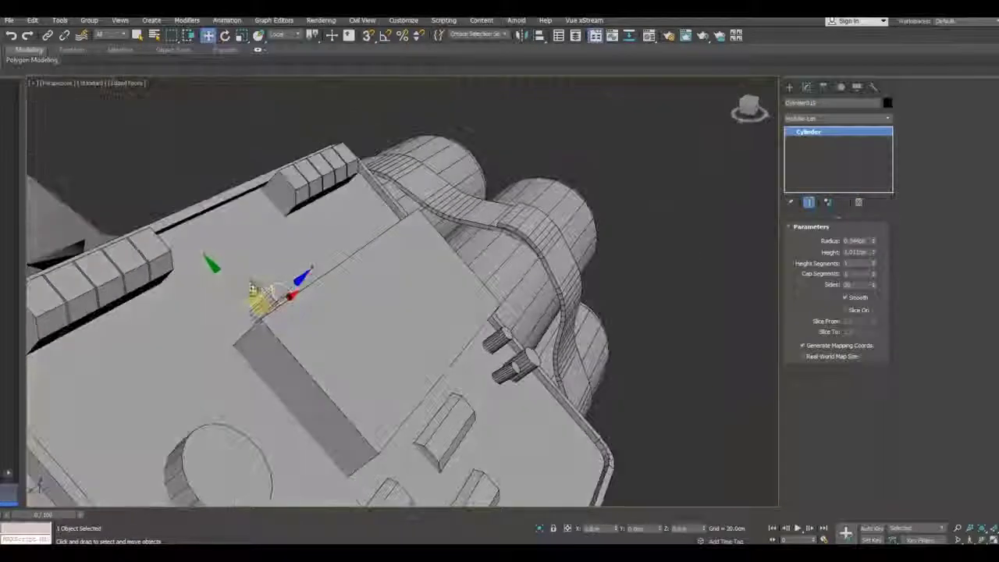
{"action": "scroll", "coordinate": [235, 282], "scroll_direction": "up", "scroll_amount": 3}
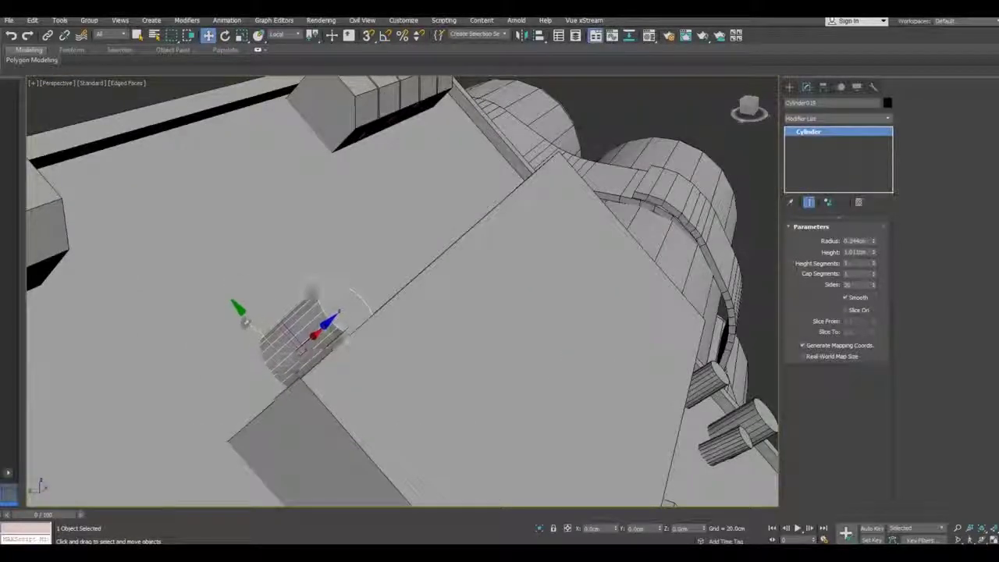
- Increase Cylinder019's radius to 0.404 cm and begin cloning it along the edge
{"action": "mouse_move", "coordinate": [252, 327]}
{"action": "middle_mouse_down", "text": "alt"}
{"action": "mouse_move", "coordinate": [322, 350]}
{"action": "mouse_move", "coordinate": [285, 350]}
{"action": "middle_mouse_up", "text": "alt"}
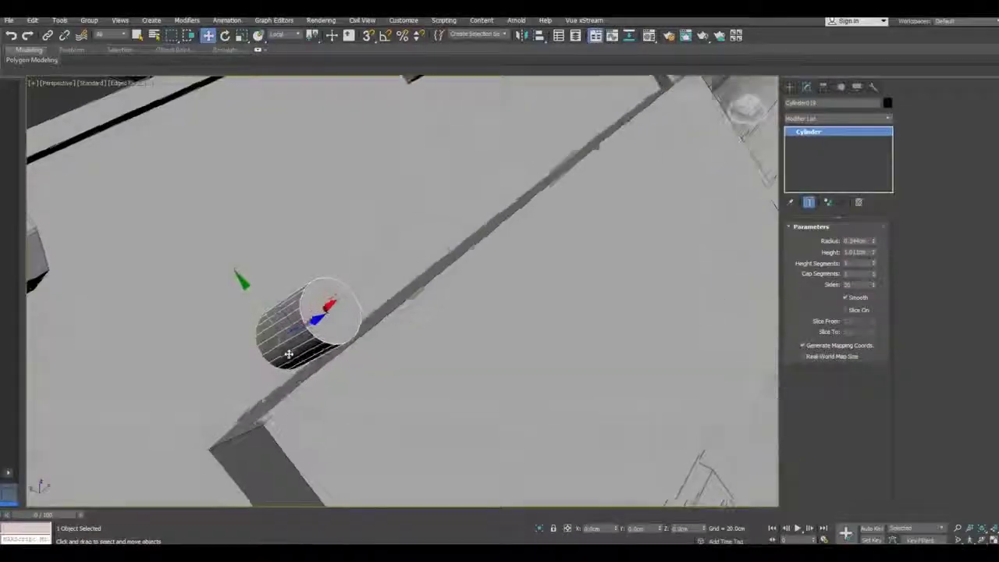
{"action": "left_click_drag", "start_coordinate": [873, 244], "coordinate": [871, 240]}
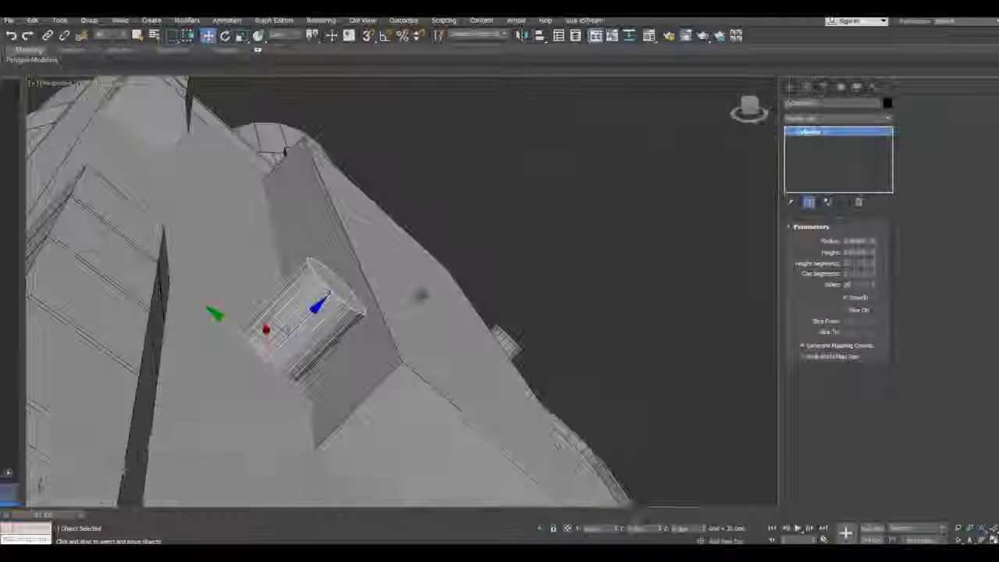
{"action": "middle_click_drag", "start_coordinate": [375, 305], "coordinate": [332, 298], "text": "alt"}
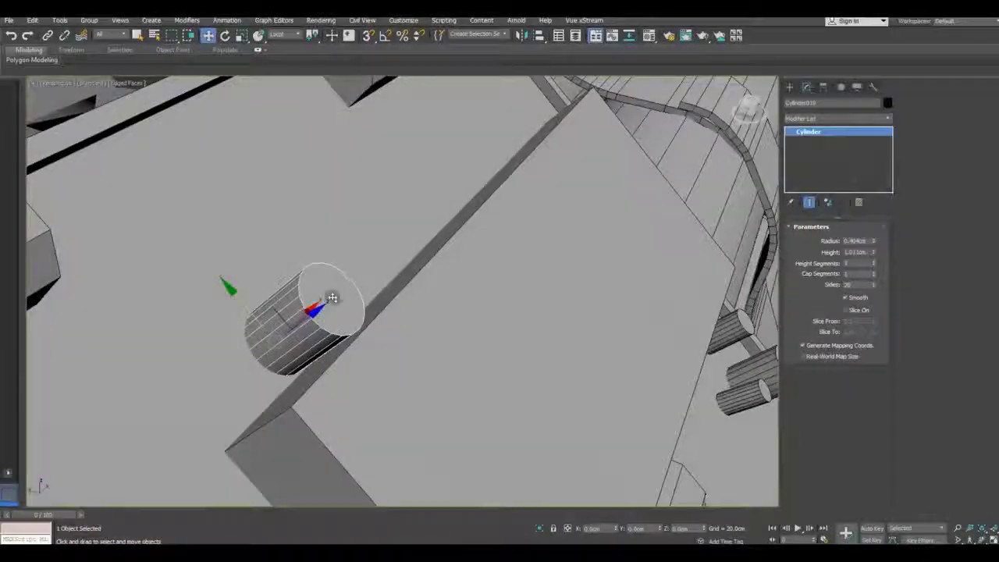
{"action": "middle_click_drag", "start_coordinate": [366, 331], "coordinate": [331, 355], "text": "alt"}
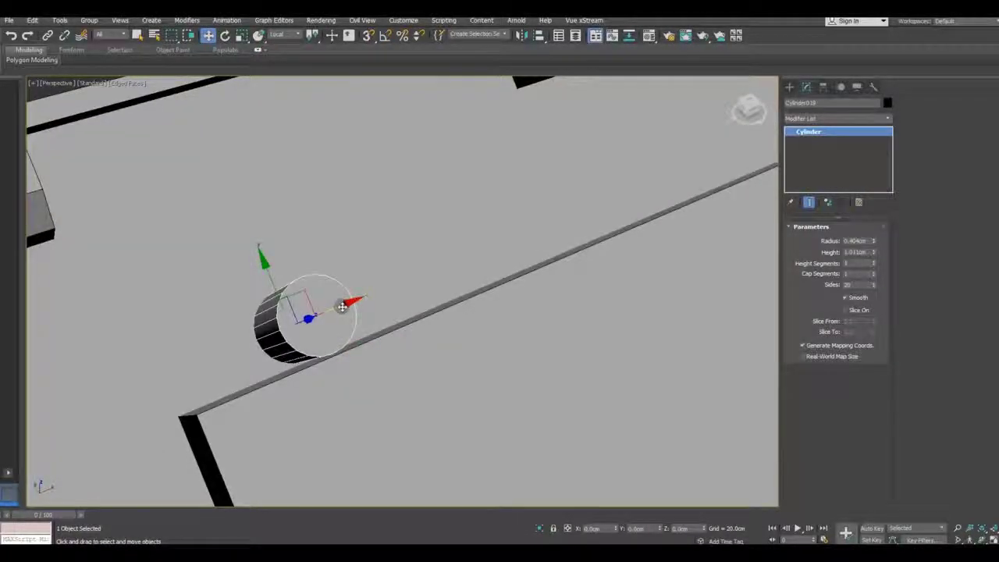
{"action": "left_click_drag", "start_coordinate": [343, 307], "coordinate": [455, 260], "text": "shift"}
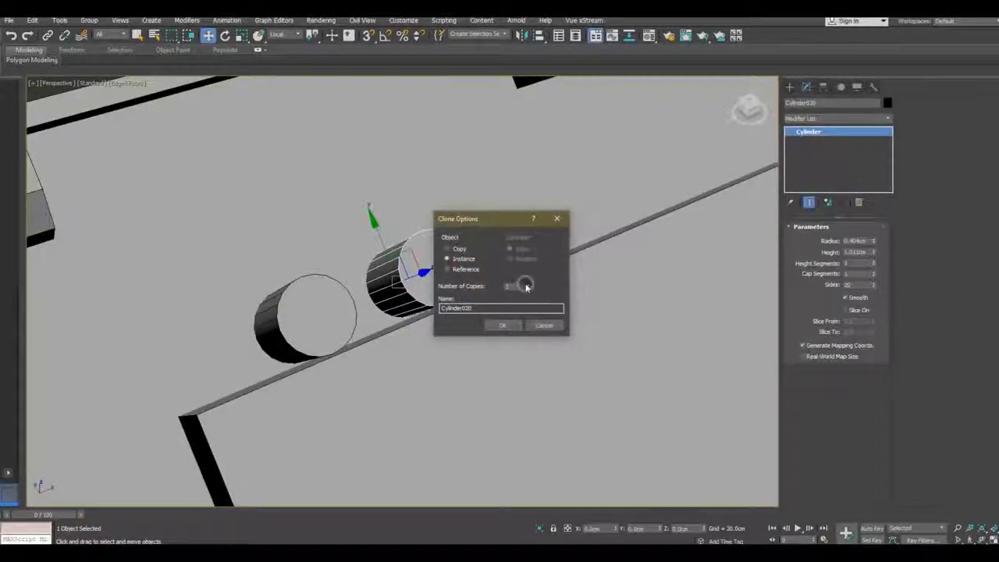
- Create the instanced copies, forming a row of five 0.404 cm buttons ending at Cylinder022
{"action": "left_click", "coordinate": [500, 327]}
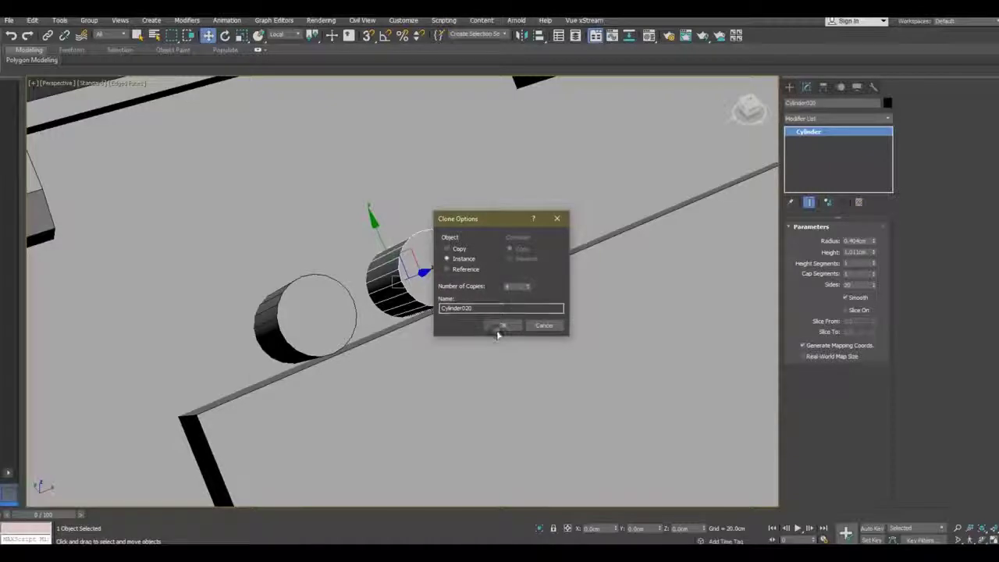
{"action": "scroll", "coordinate": [364, 351], "scroll_direction": "down", "scroll_amount": 5}
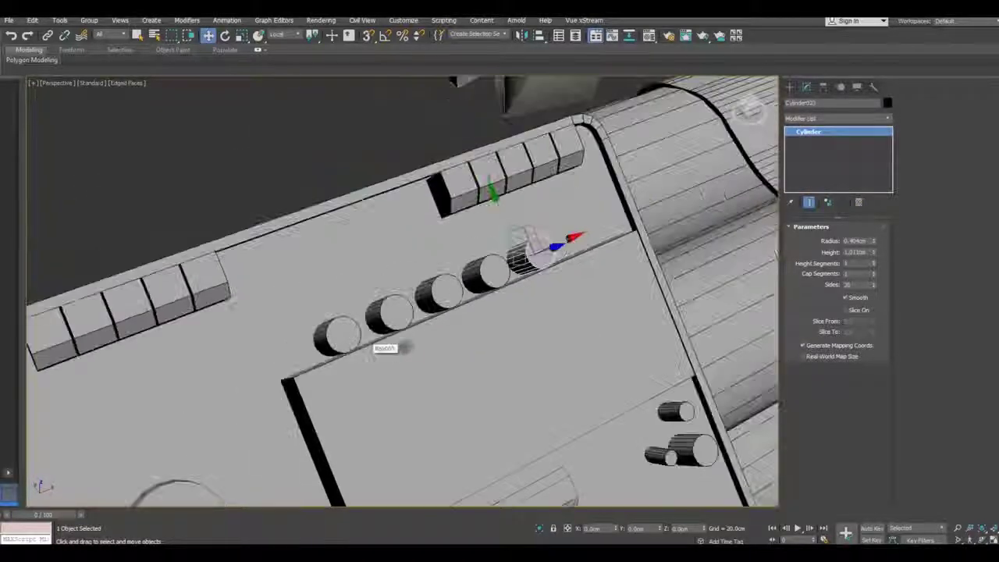
{"action": "mouse_move", "coordinate": [383, 345]}
{"action": "middle_mouse_down", "text": "alt"}
{"action": "mouse_move", "coordinate": [465, 330]}
{"action": "mouse_move", "coordinate": [325, 289]}
{"action": "mouse_move", "coordinate": [390, 320]}
{"action": "mouse_move", "coordinate": [367, 320]}
{"action": "mouse_move", "coordinate": [367, 337]}
{"action": "mouse_move", "coordinate": [375, 333]}
{"action": "middle_mouse_up", "text": "alt"}
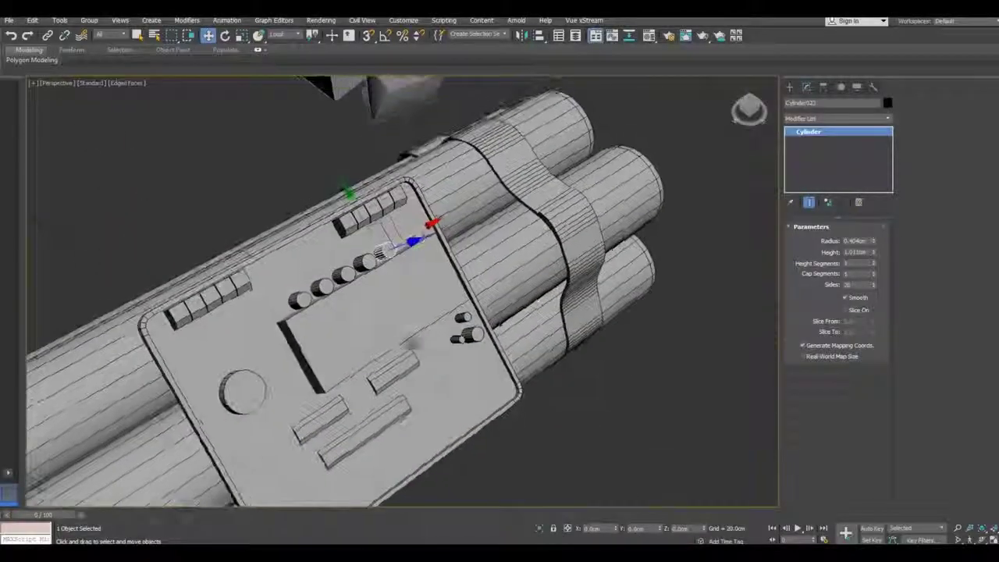